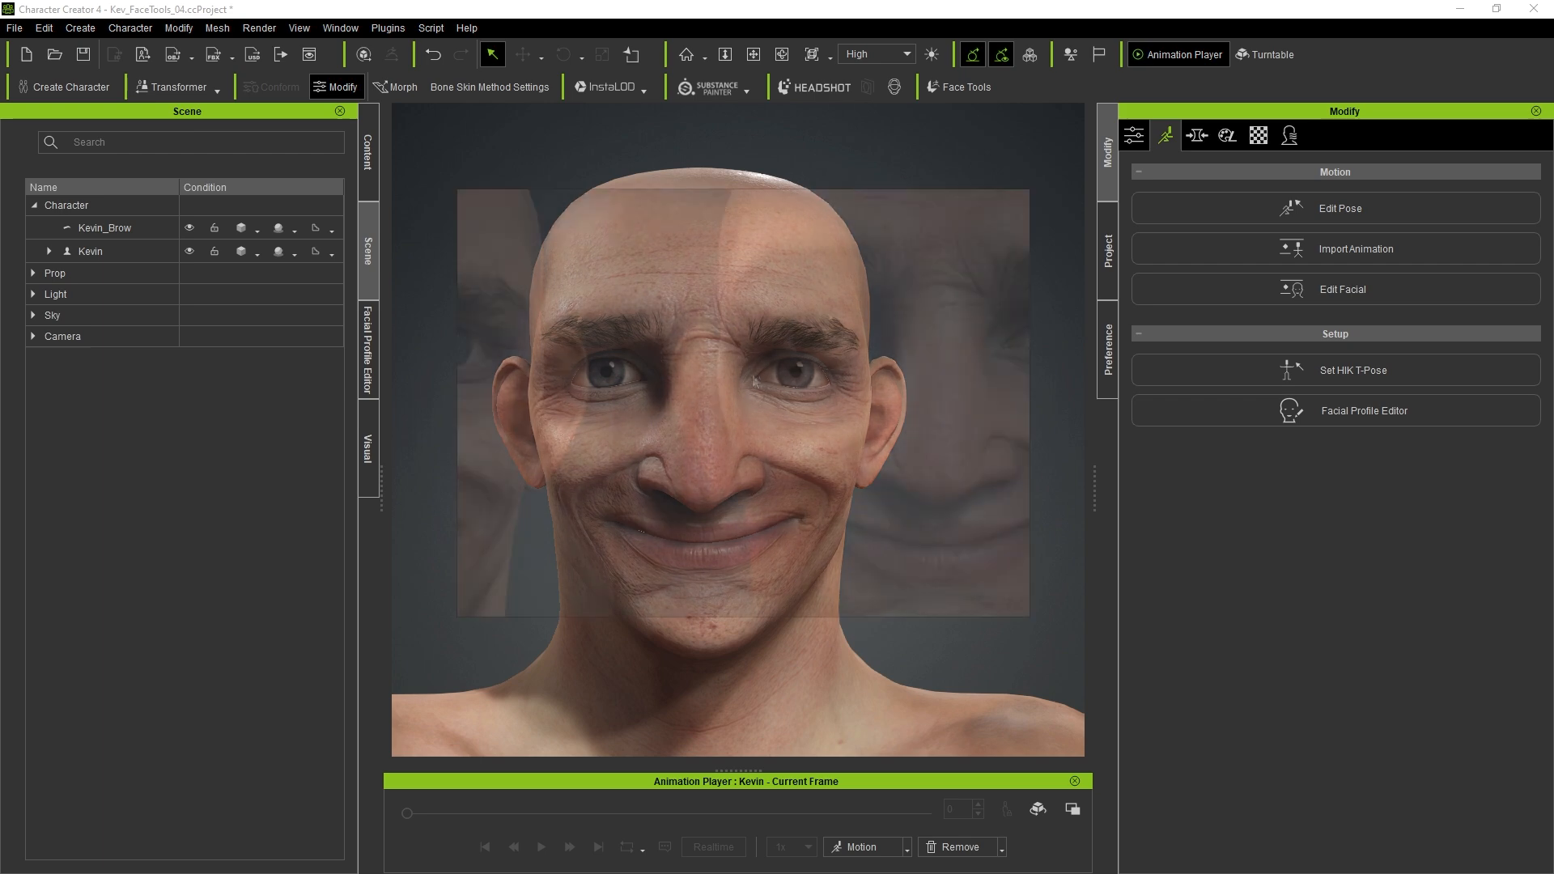
Open the facial editing tool for the character and reset the smiling expression to zero
{"action": "key", "text": "ctrl+f"}
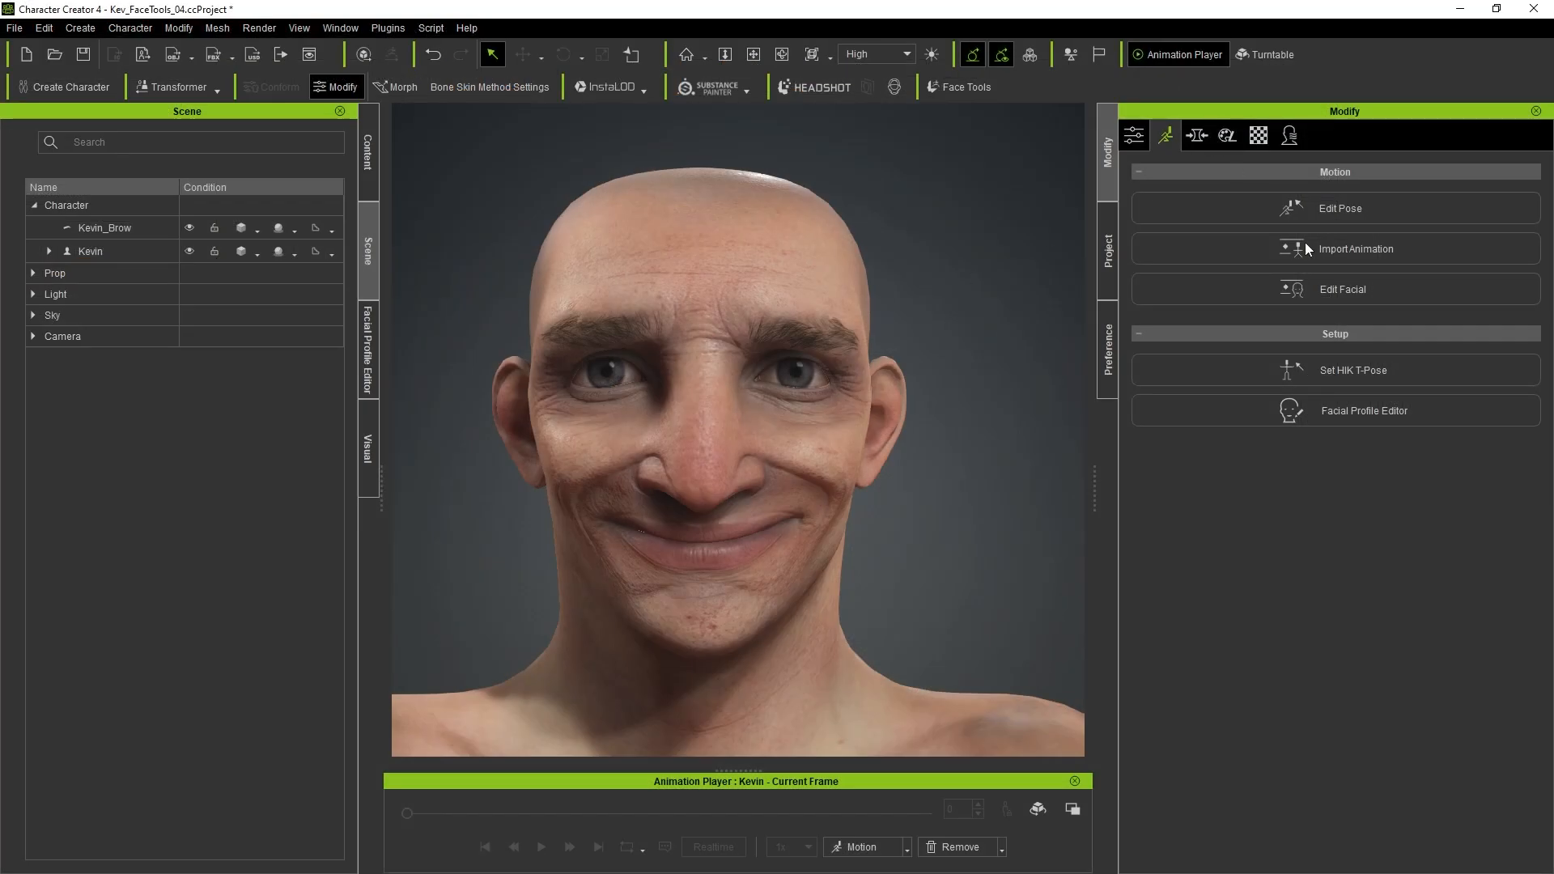
{"action": "left_click", "coordinate": [1338, 287]}
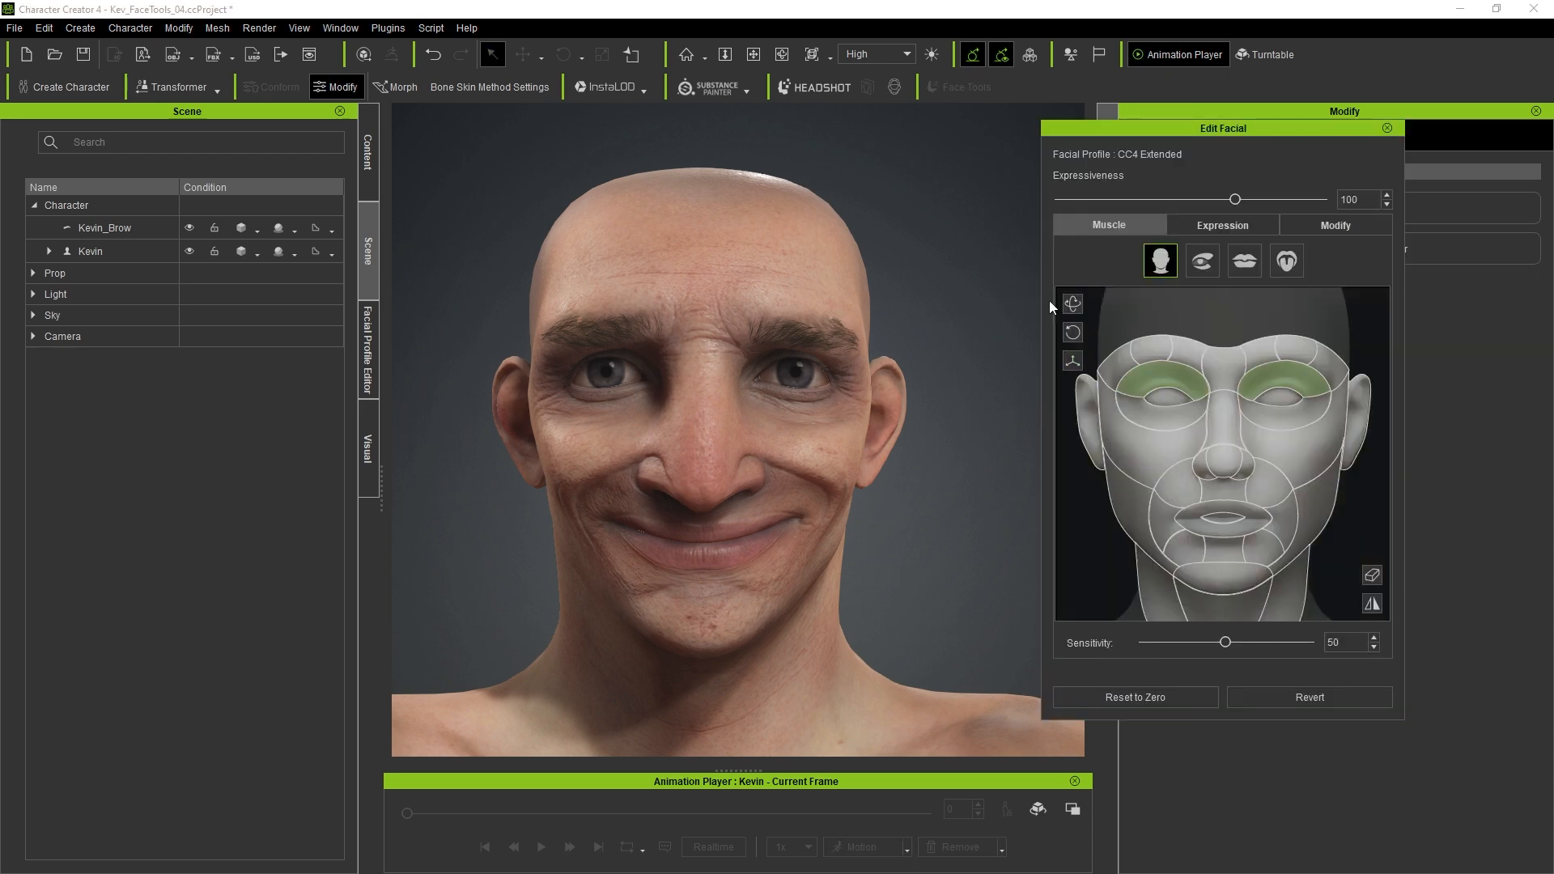
{"action": "left_click", "coordinate": [1158, 701]}
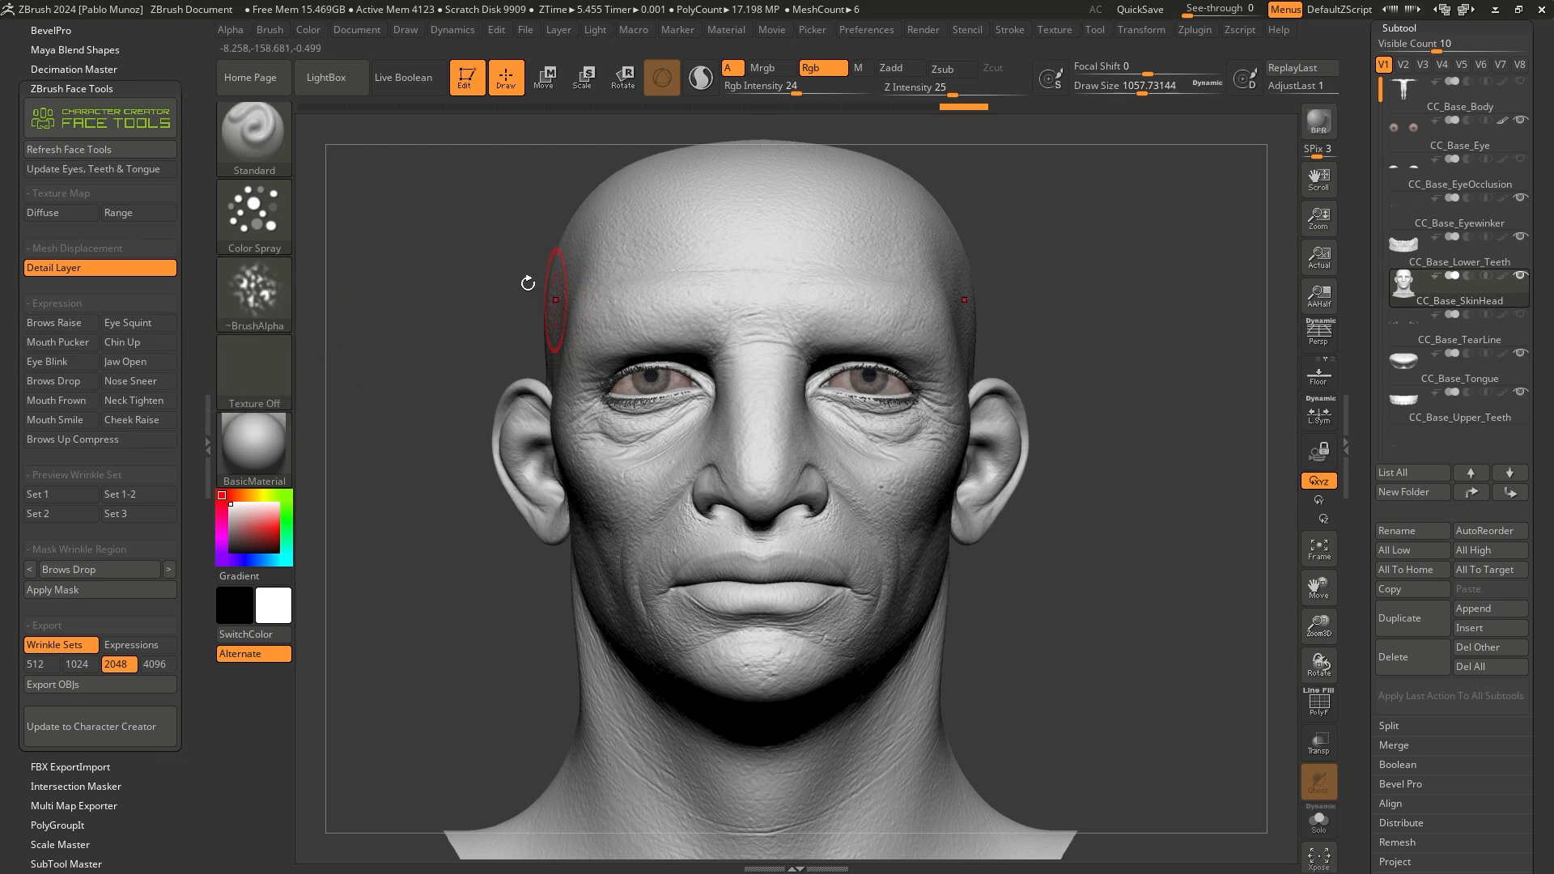
Switch to ZBrush, activate the Mouth Smile expression and turn off polypaint on the CC_Base_SkinHead subtool
{"action": "left_click", "coordinate": [57, 419]}
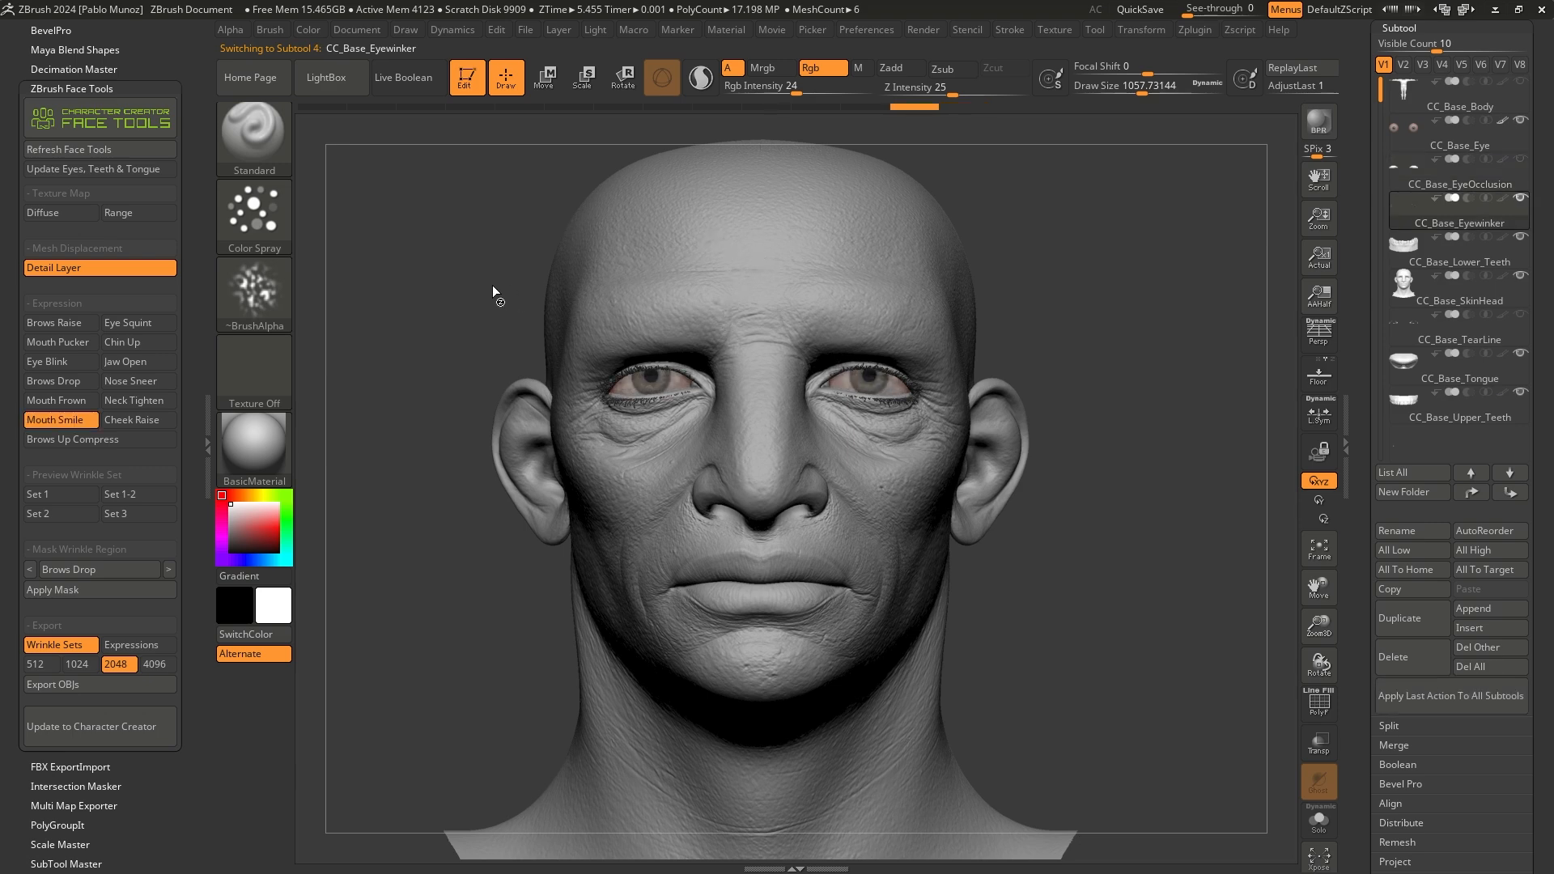
{"action": "left_click", "coordinate": [70, 420]}
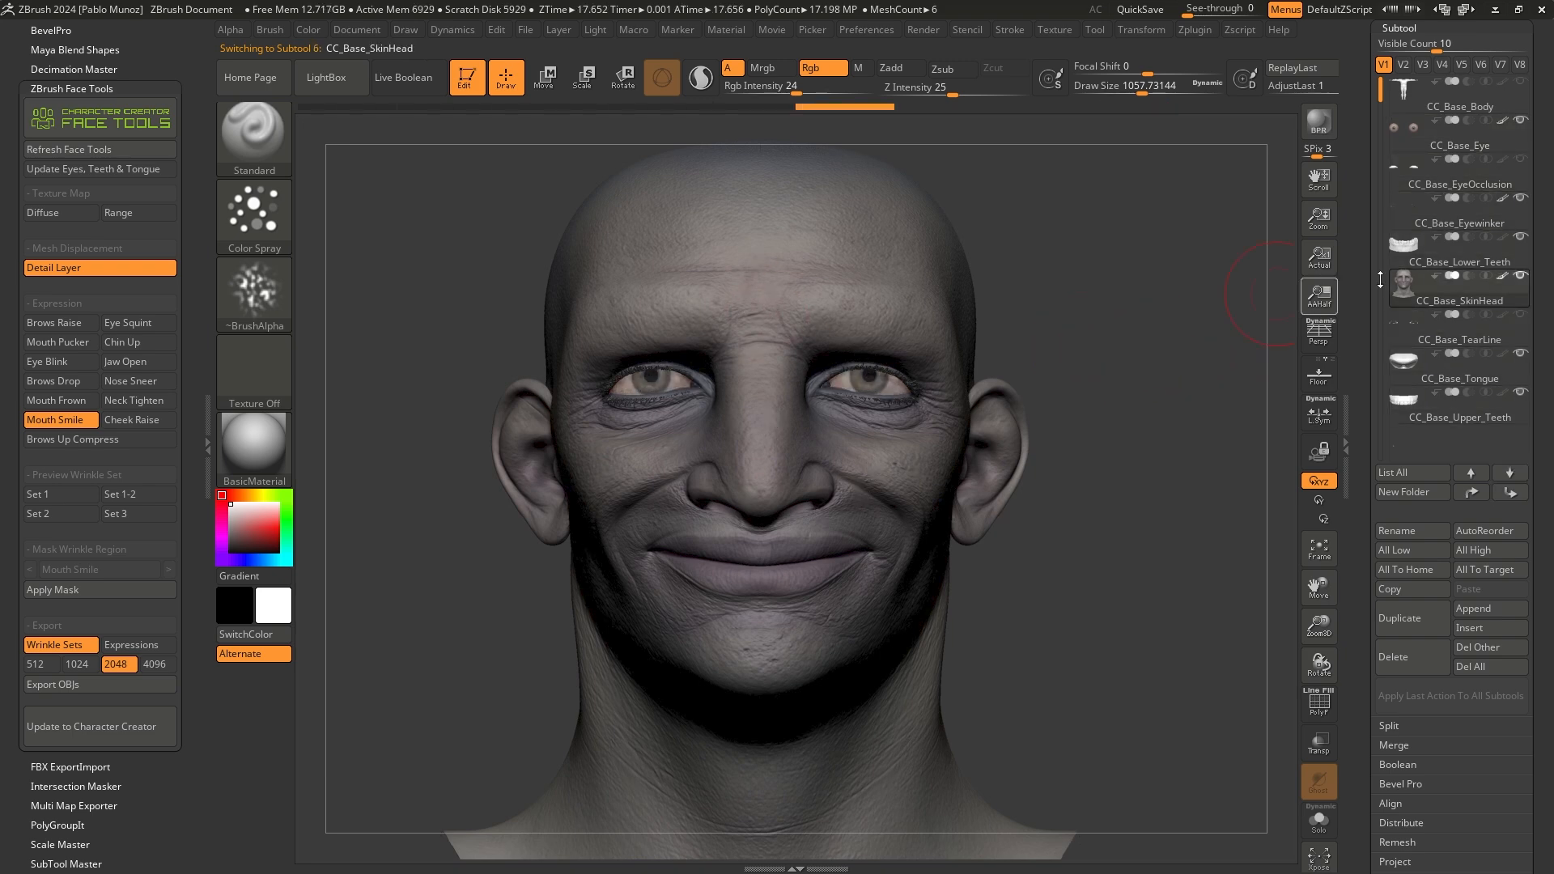
{"action": "mouse_move", "coordinate": [1503, 279]}
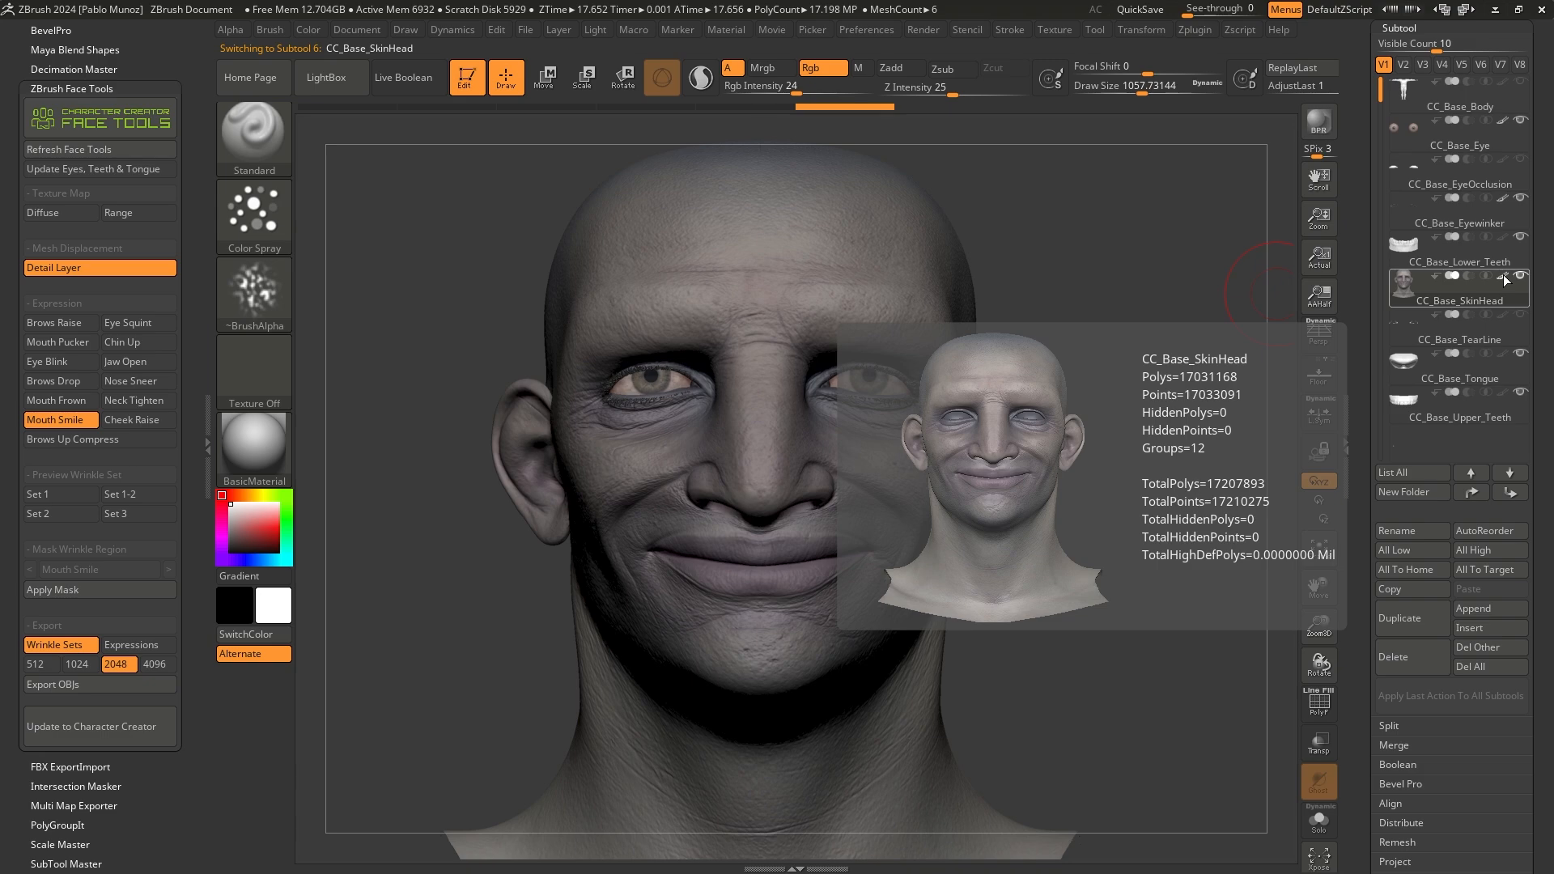
{"action": "left_click", "coordinate": [1503, 277]}
{"action": "left_click_drag", "start_coordinate": [1054, 302], "coordinate": [1089, 298]}
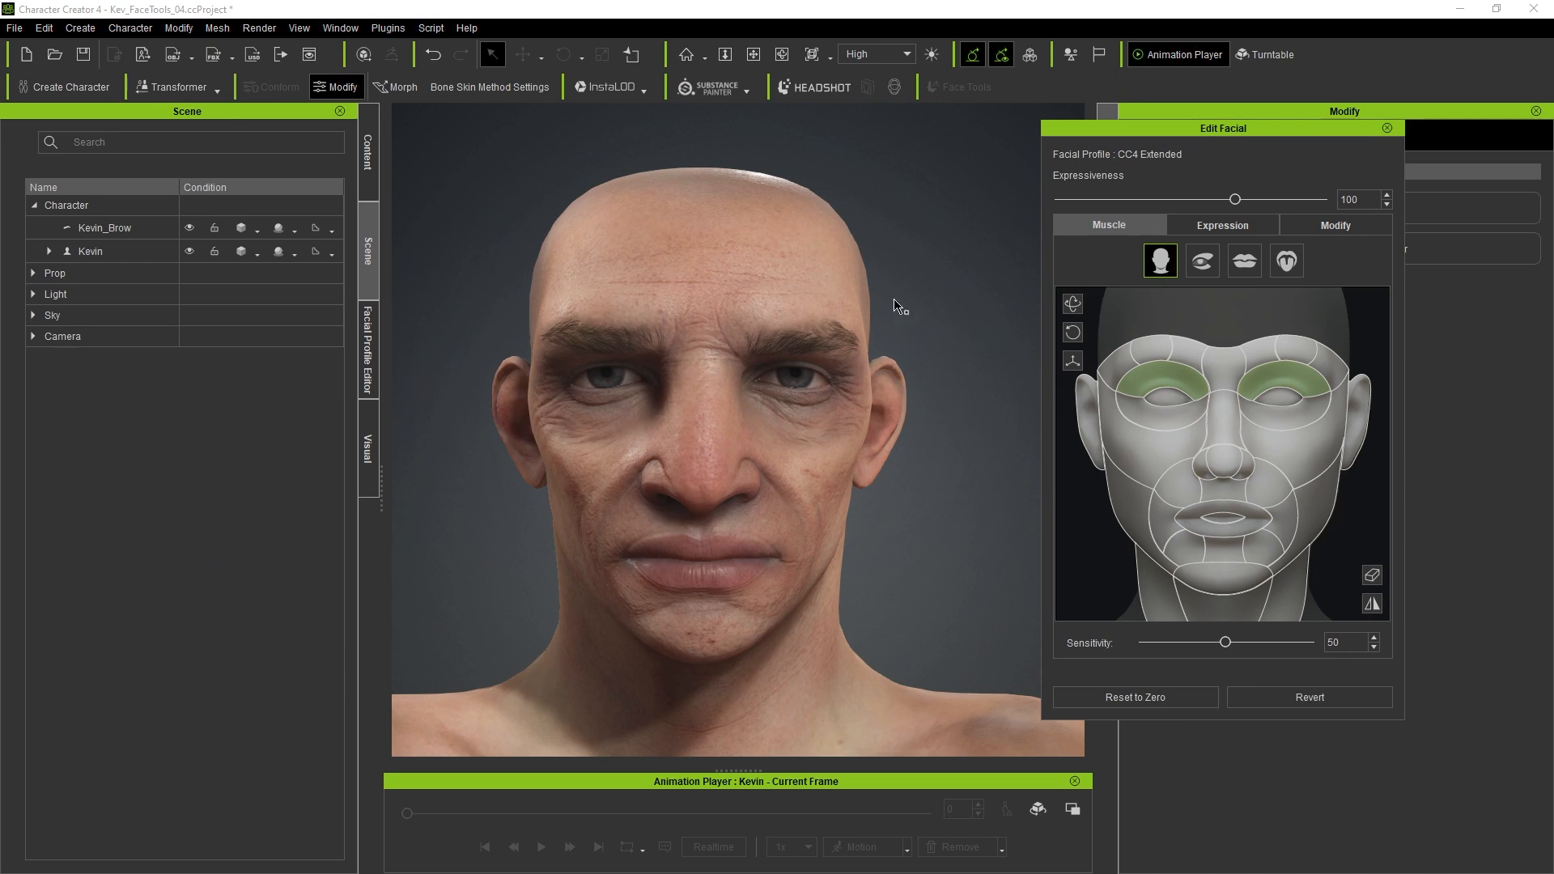
Switch to Character Creator and try raising the inner brows using both inner brow muscles and the area between them
{"action": "left_click", "coordinate": [1373, 575]}
{"action": "left_click", "coordinate": [1310, 398]}
{"action": "left_click", "coordinate": [1195, 421], "text": "ctrl"}
{"action": "left_click", "coordinate": [1372, 575]}
{"action": "left_click", "coordinate": [1186, 348], "text": "ctrl"}
{"action": "left_click", "coordinate": [1252, 348], "text": "ctrl"}
{"action": "left_click_drag", "start_coordinate": [1227, 364], "coordinate": [1217, 211]}
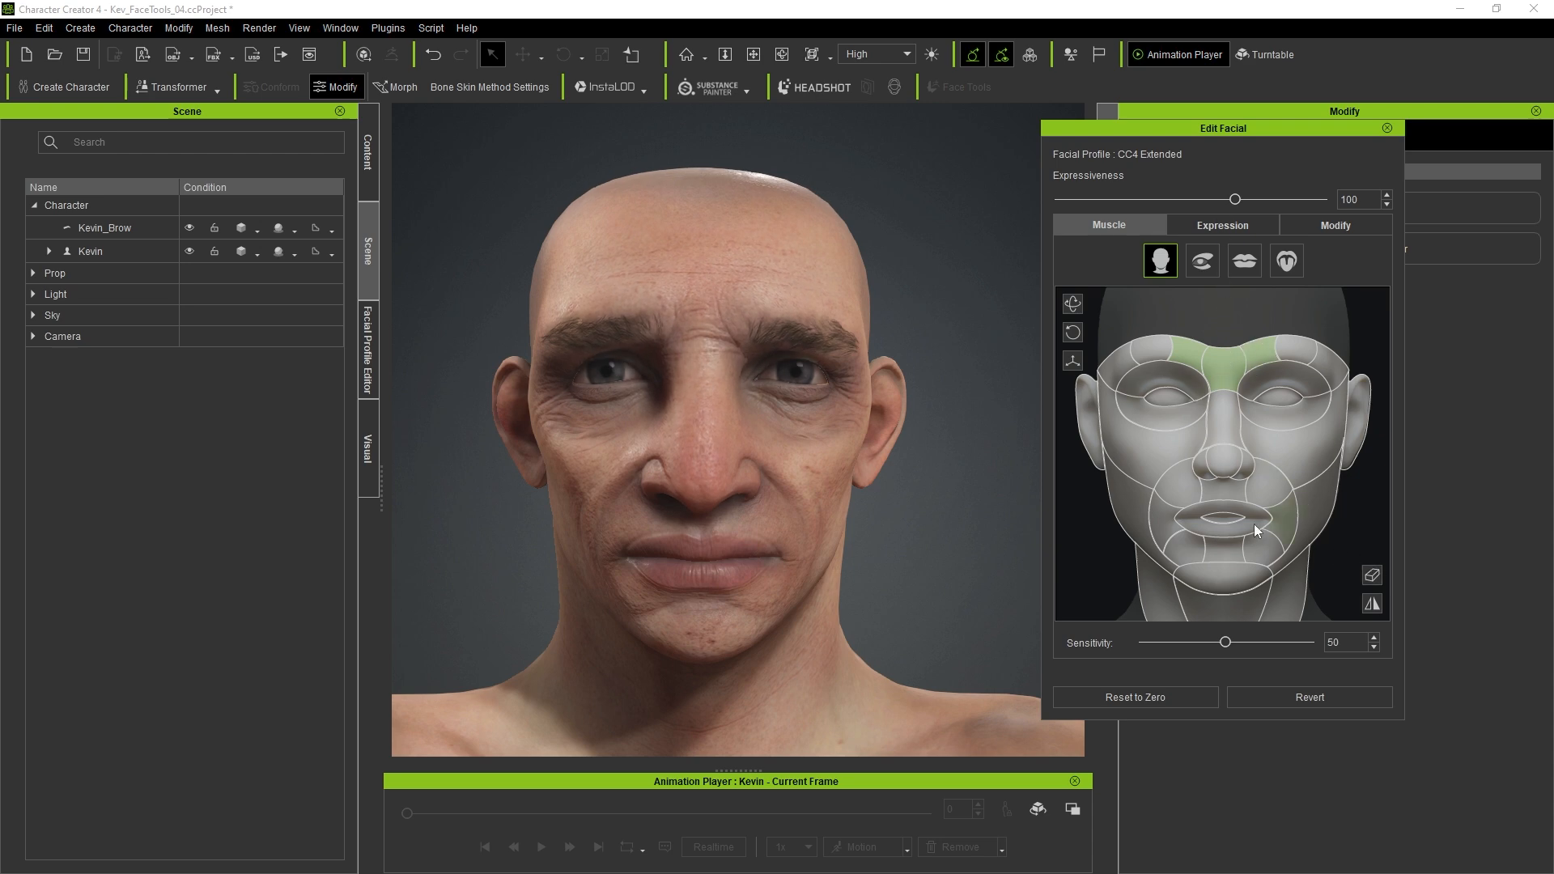
Pull the mouth-corner muscles up into a smile, resetting the whole expression to zero between two tries
{"action": "left_click", "coordinate": [1374, 576]}
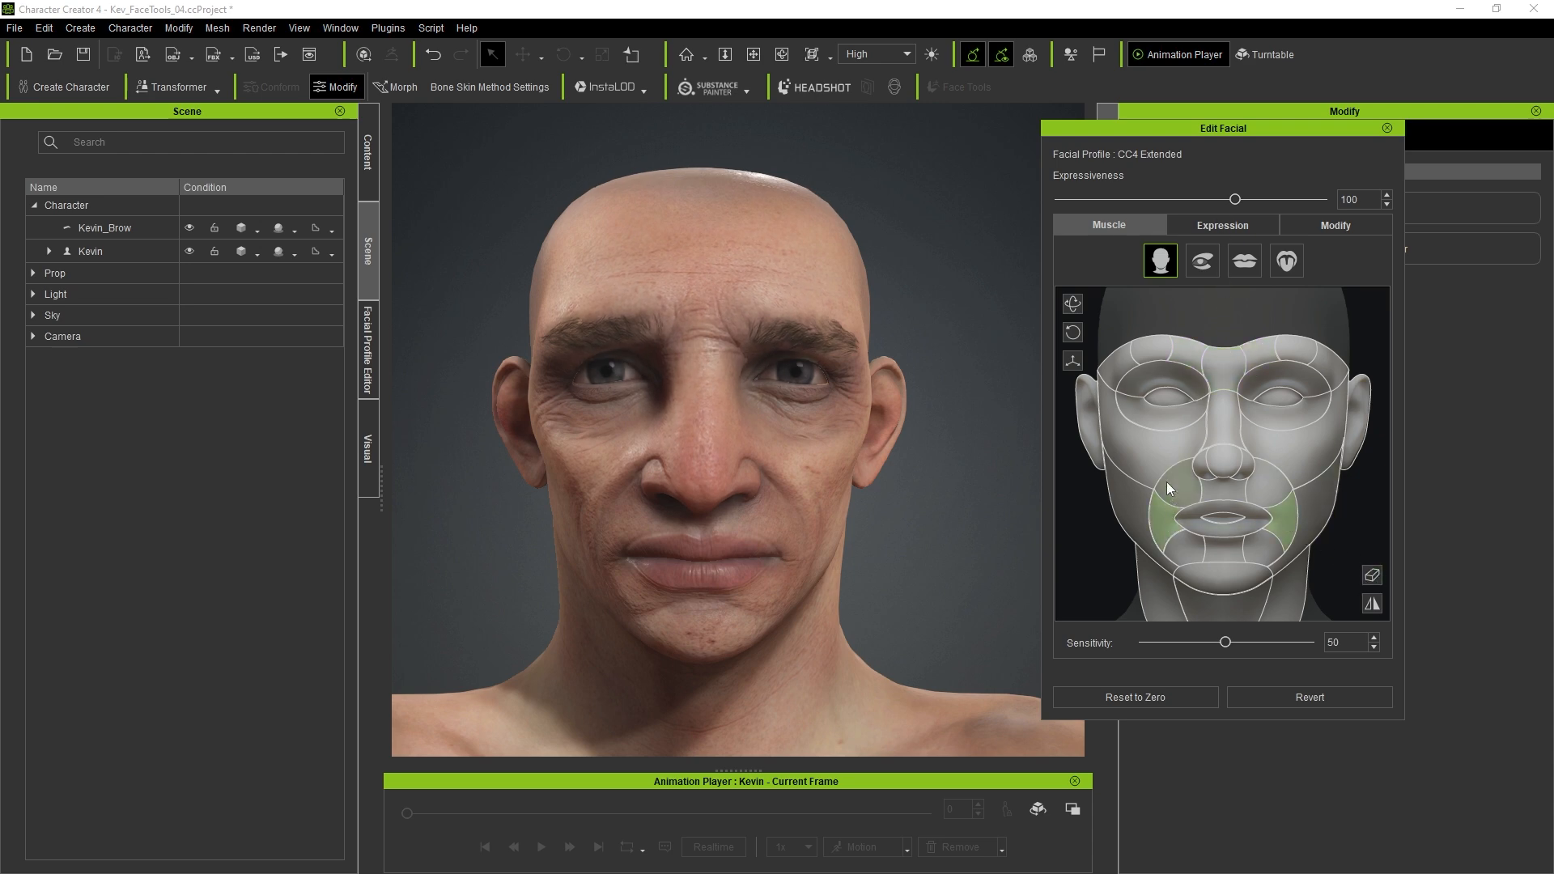
{"action": "left_click_drag", "start_coordinate": [1167, 491], "coordinate": [1164, 430]}
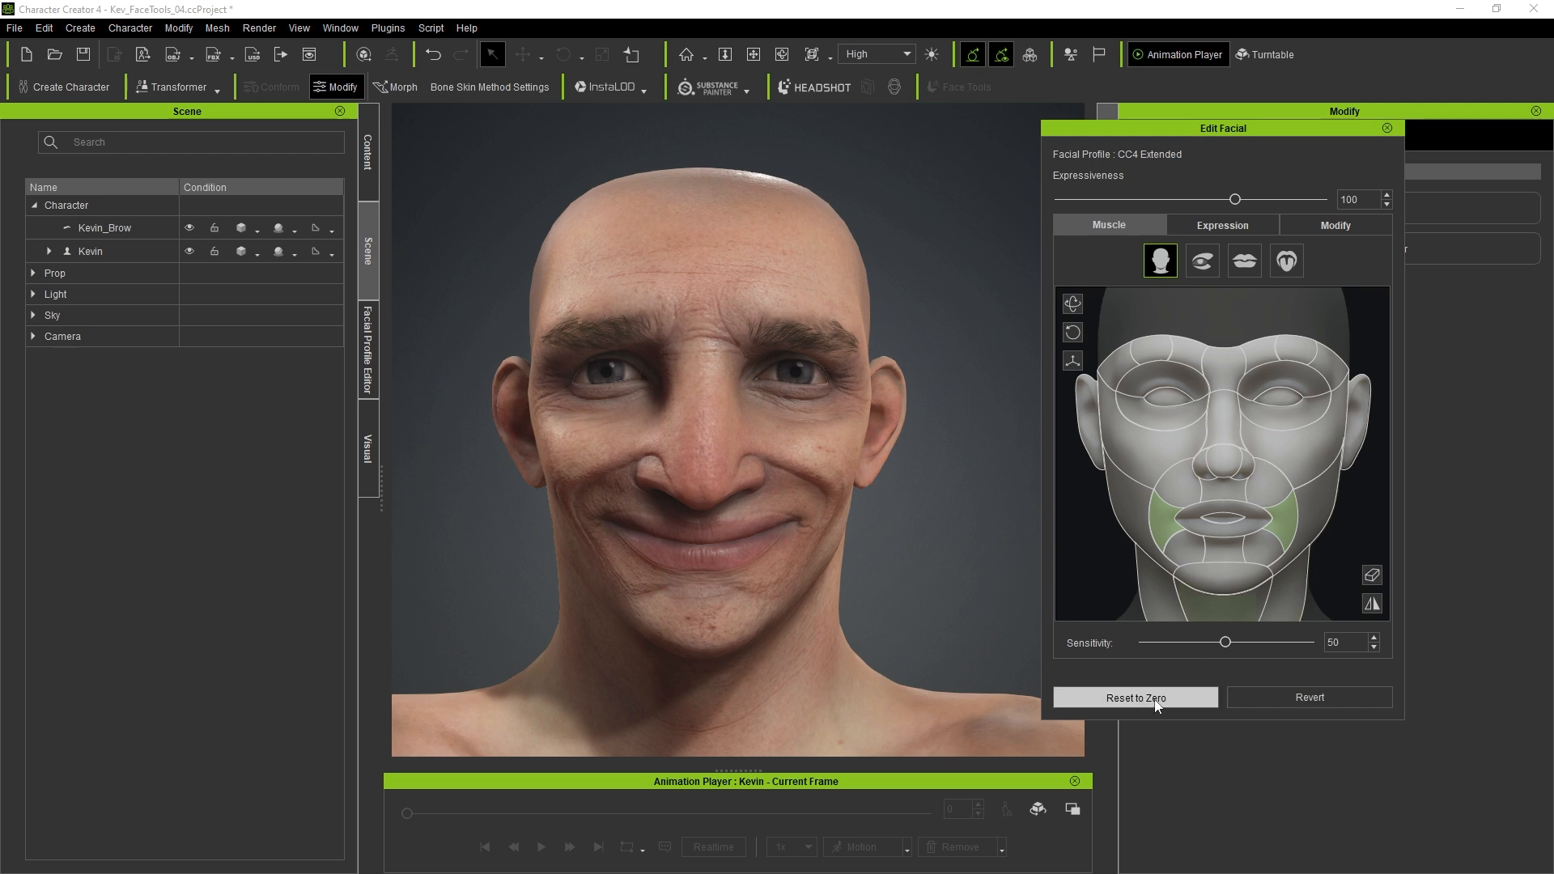
{"action": "left_click", "coordinate": [1133, 697]}
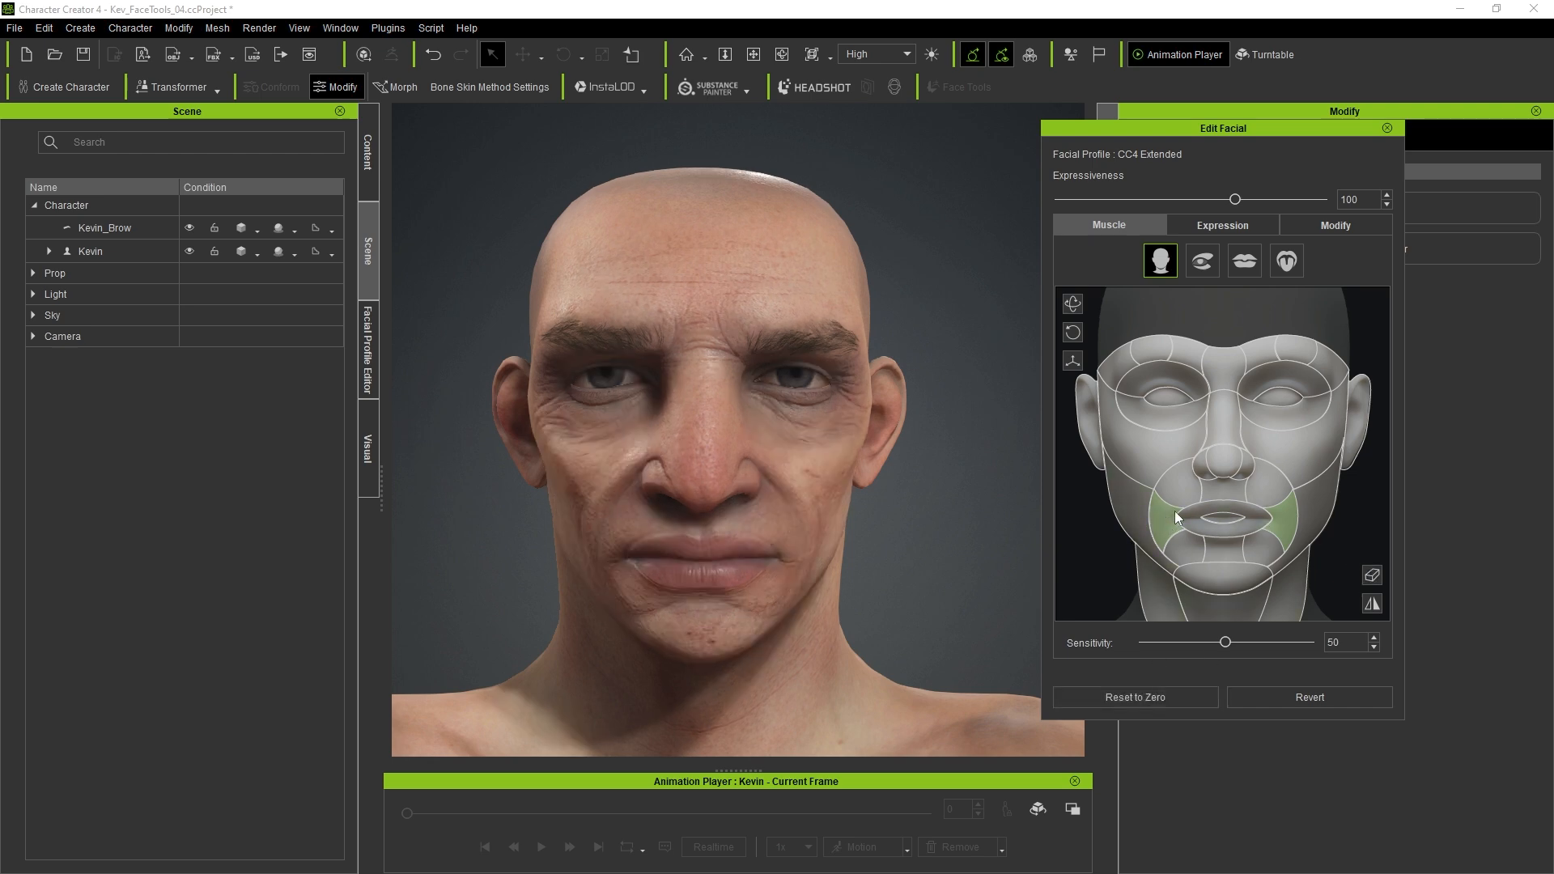
{"action": "left_click_drag", "start_coordinate": [1171, 523], "coordinate": [1200, 429]}
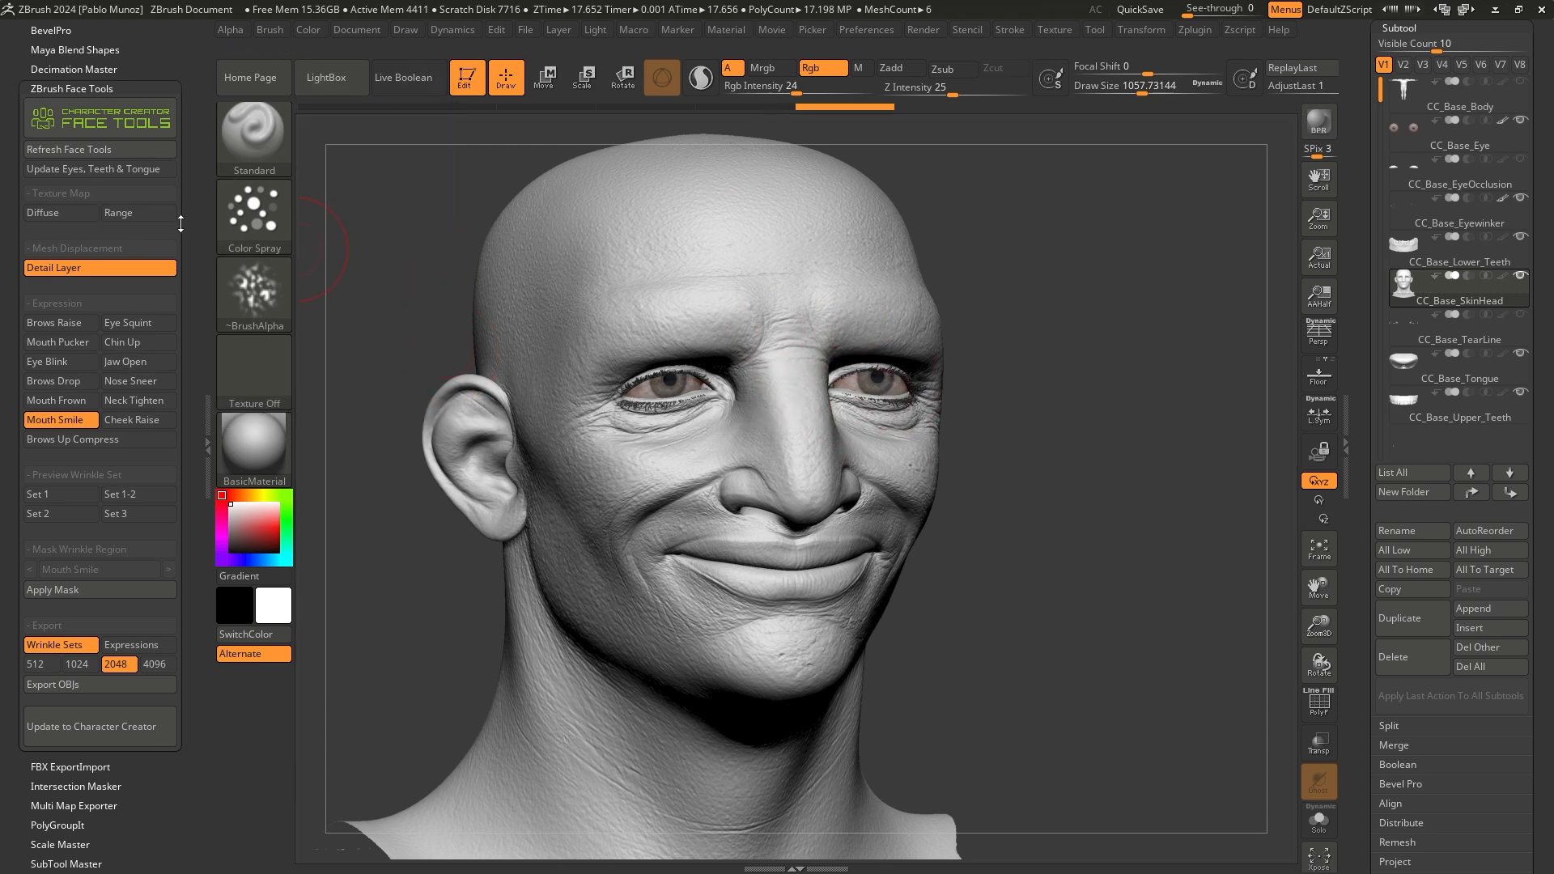
Switch to ZBrush and show the Range texture map for the Mouth Smile expression, viewing its coverage from the side and front
{"action": "left_click", "coordinate": [139, 212]}
{"action": "left_click", "coordinate": [83, 420]}
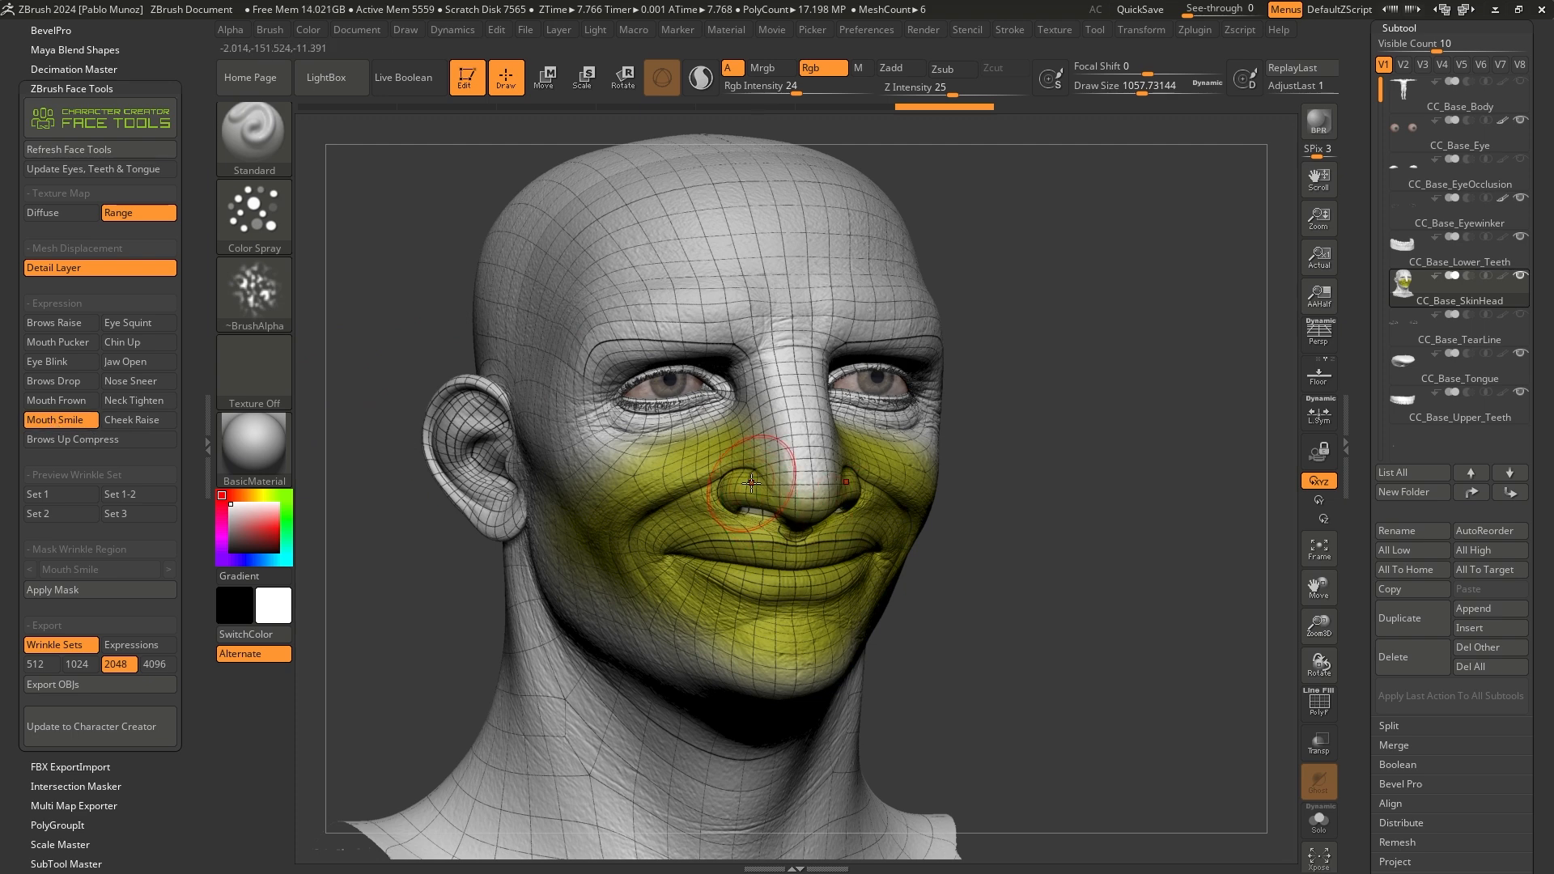
{"action": "right_click_drag", "start_coordinate": [779, 472], "coordinate": [887, 474]}
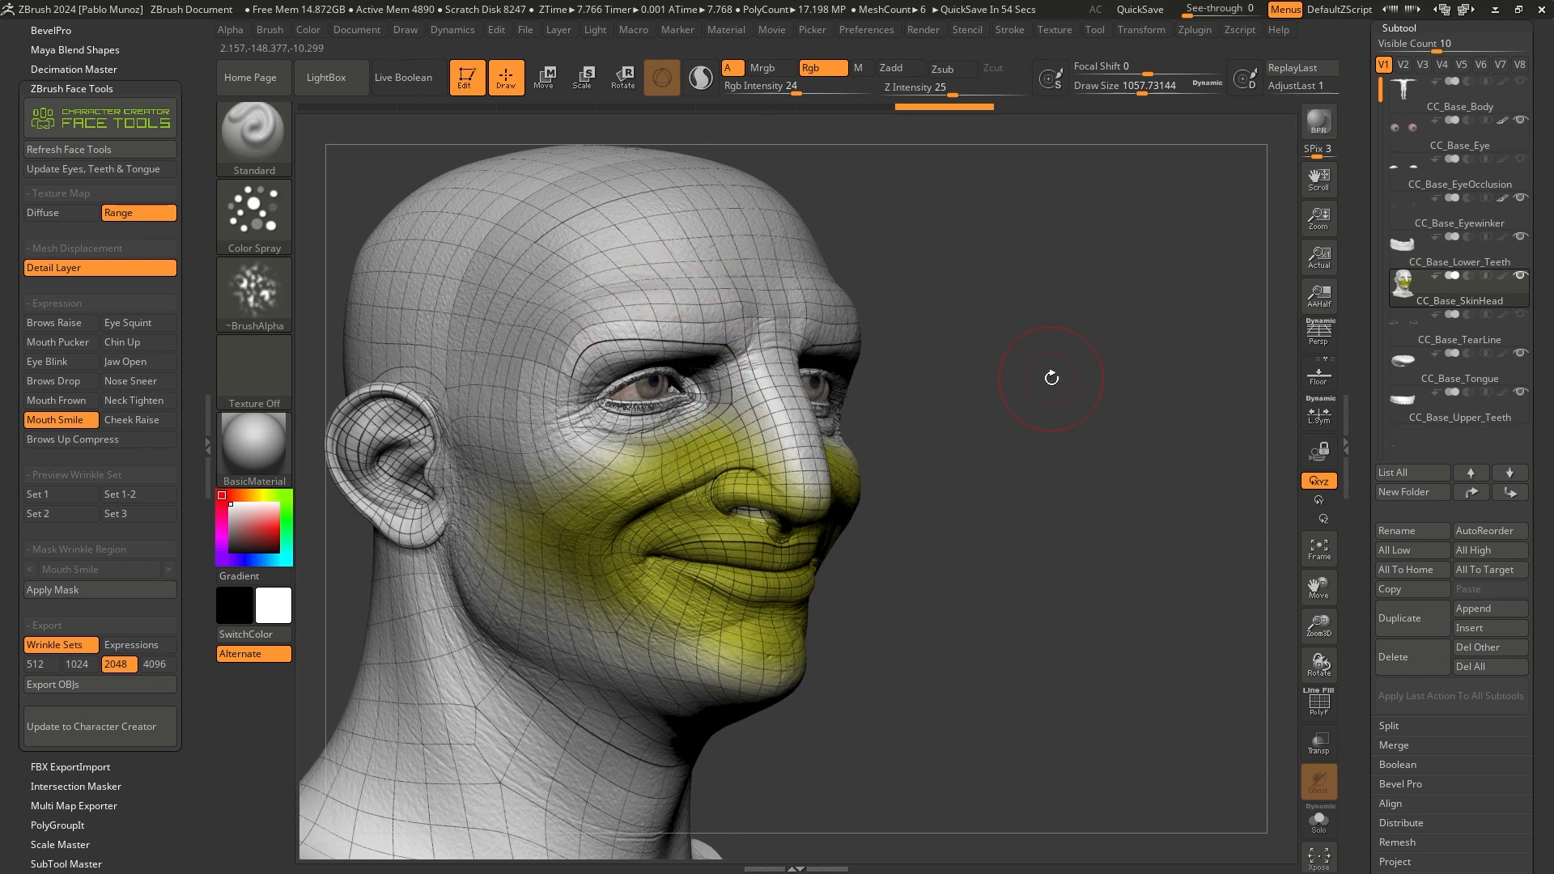
{"action": "left_click_drag", "start_coordinate": [1052, 381], "coordinate": [931, 396], "text": "shift"}
{"action": "left_click_drag", "start_coordinate": [1137, 287], "coordinate": [1107, 303], "text": "alt"}
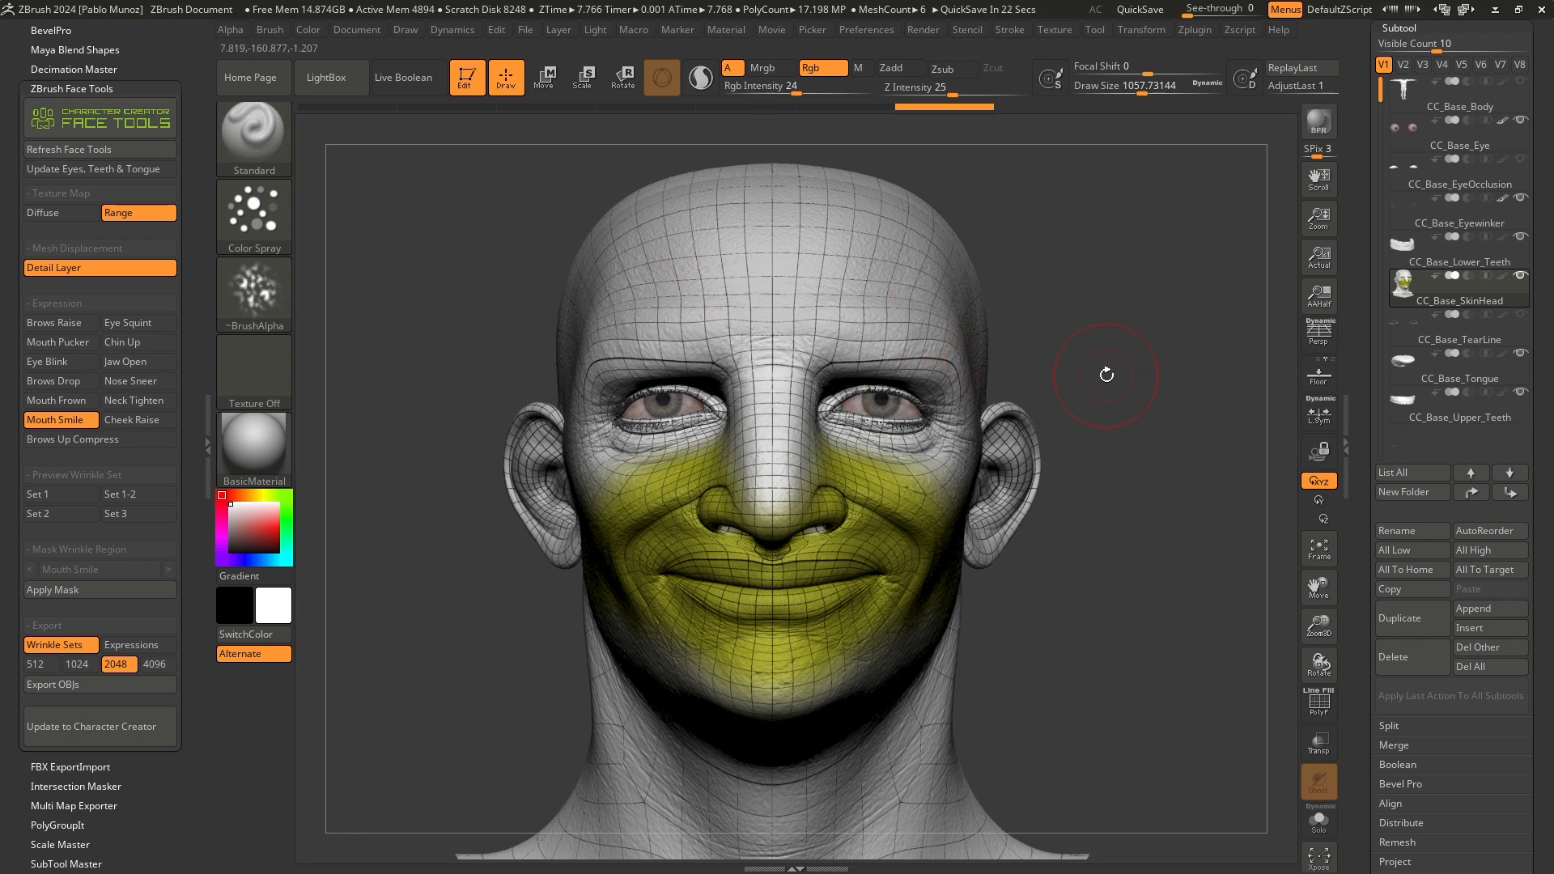
Lower the head mesh to subdivision level 1 and turn off the Detail Layer
{"action": "scroll", "coordinate": [1381, 199], "scroll_direction": "down", "scroll_amount": 8}
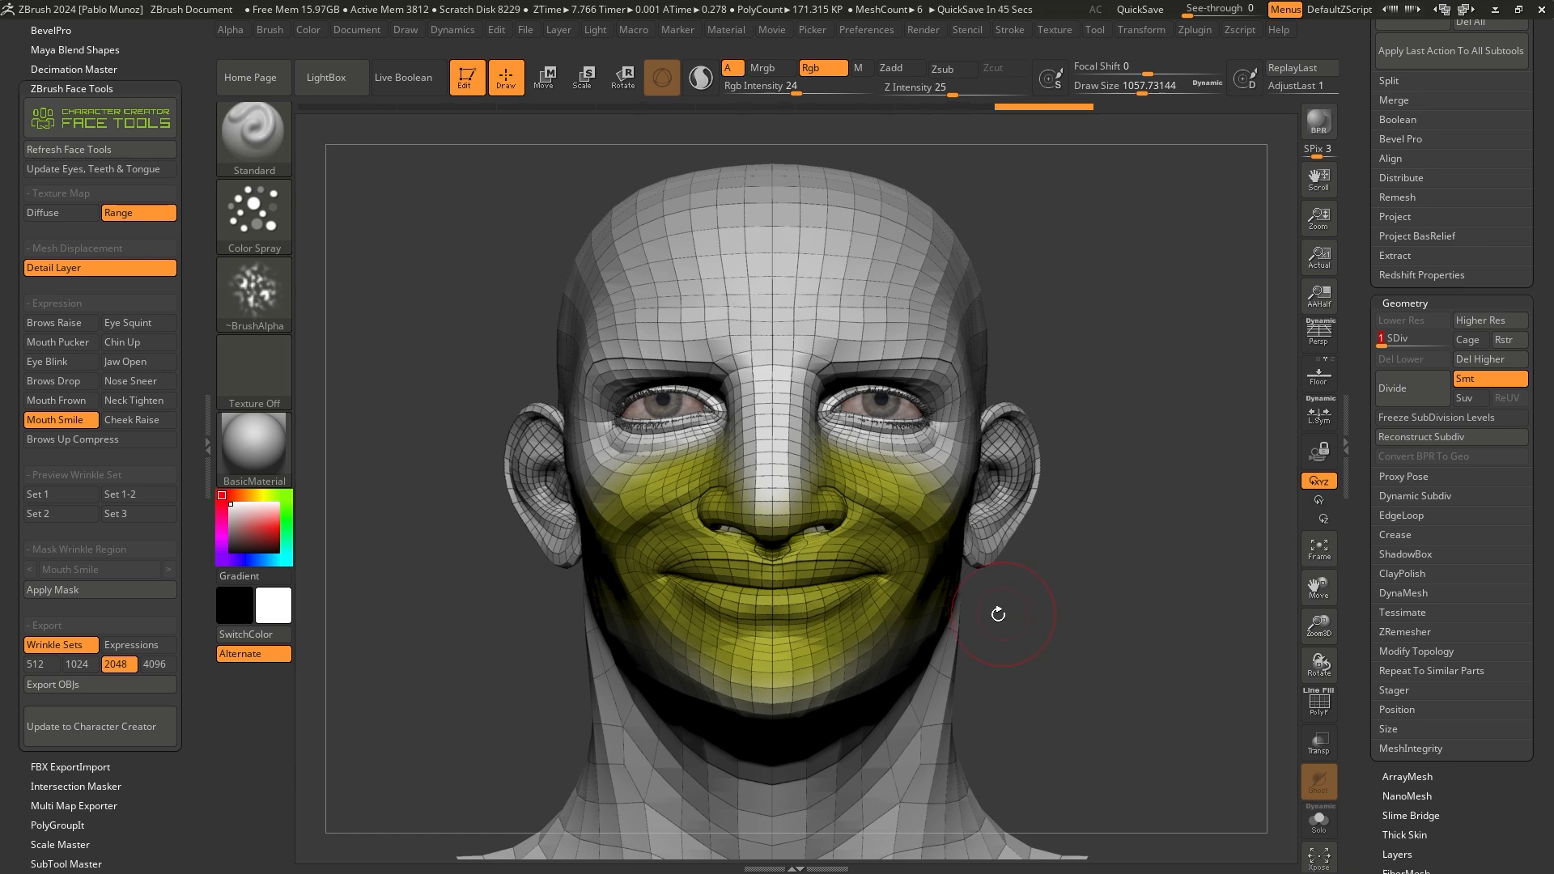
{"action": "left_click_drag", "start_coordinate": [1004, 613], "coordinate": [883, 526]}
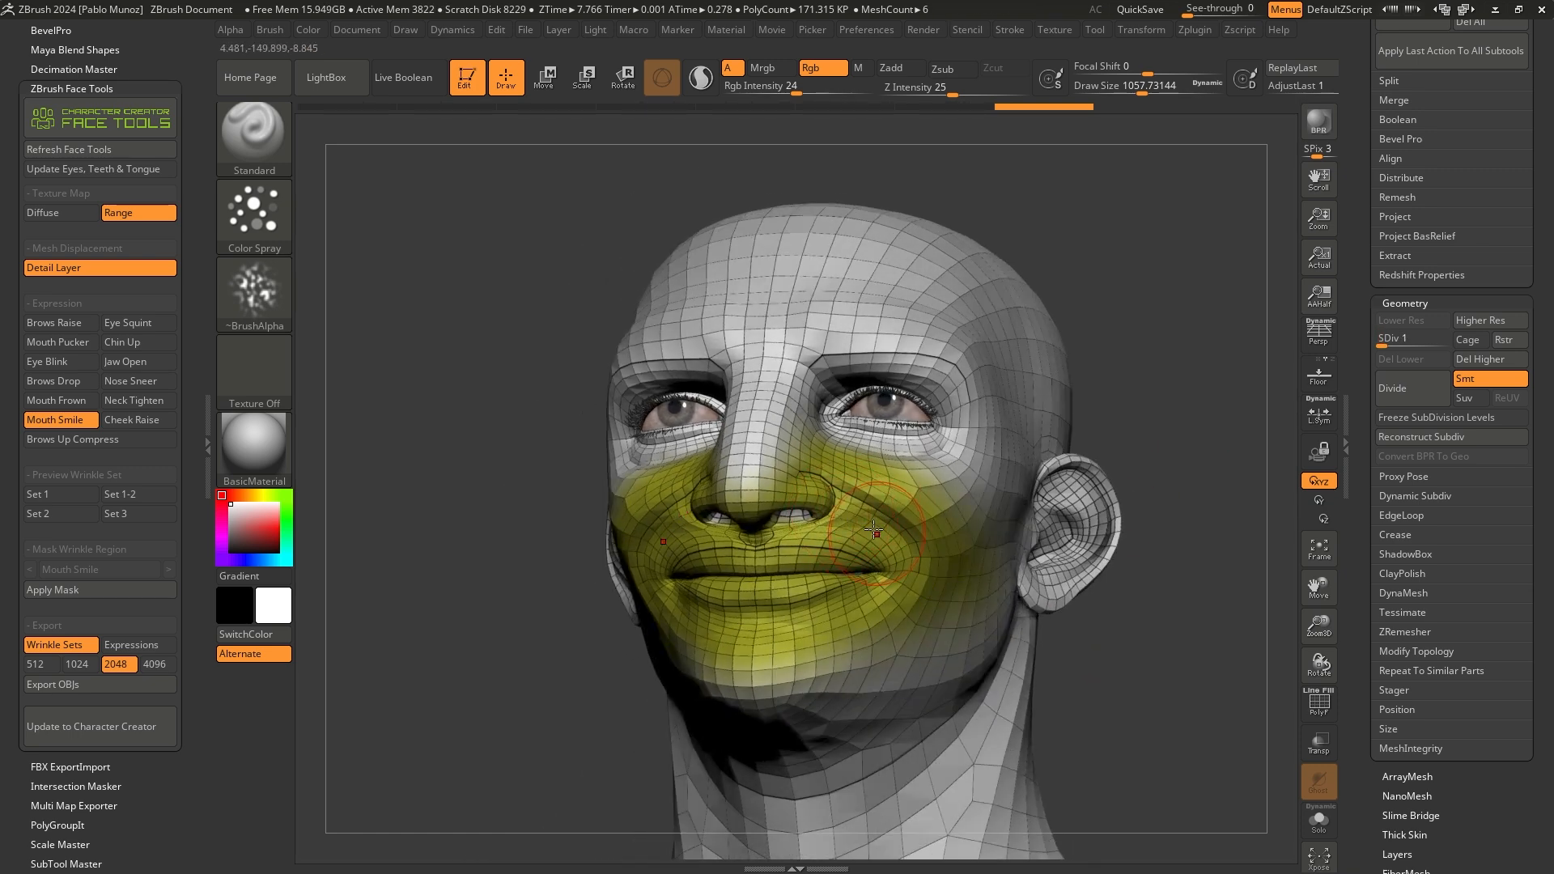
{"action": "right_click_drag", "start_coordinate": [863, 510], "coordinate": [906, 539]}
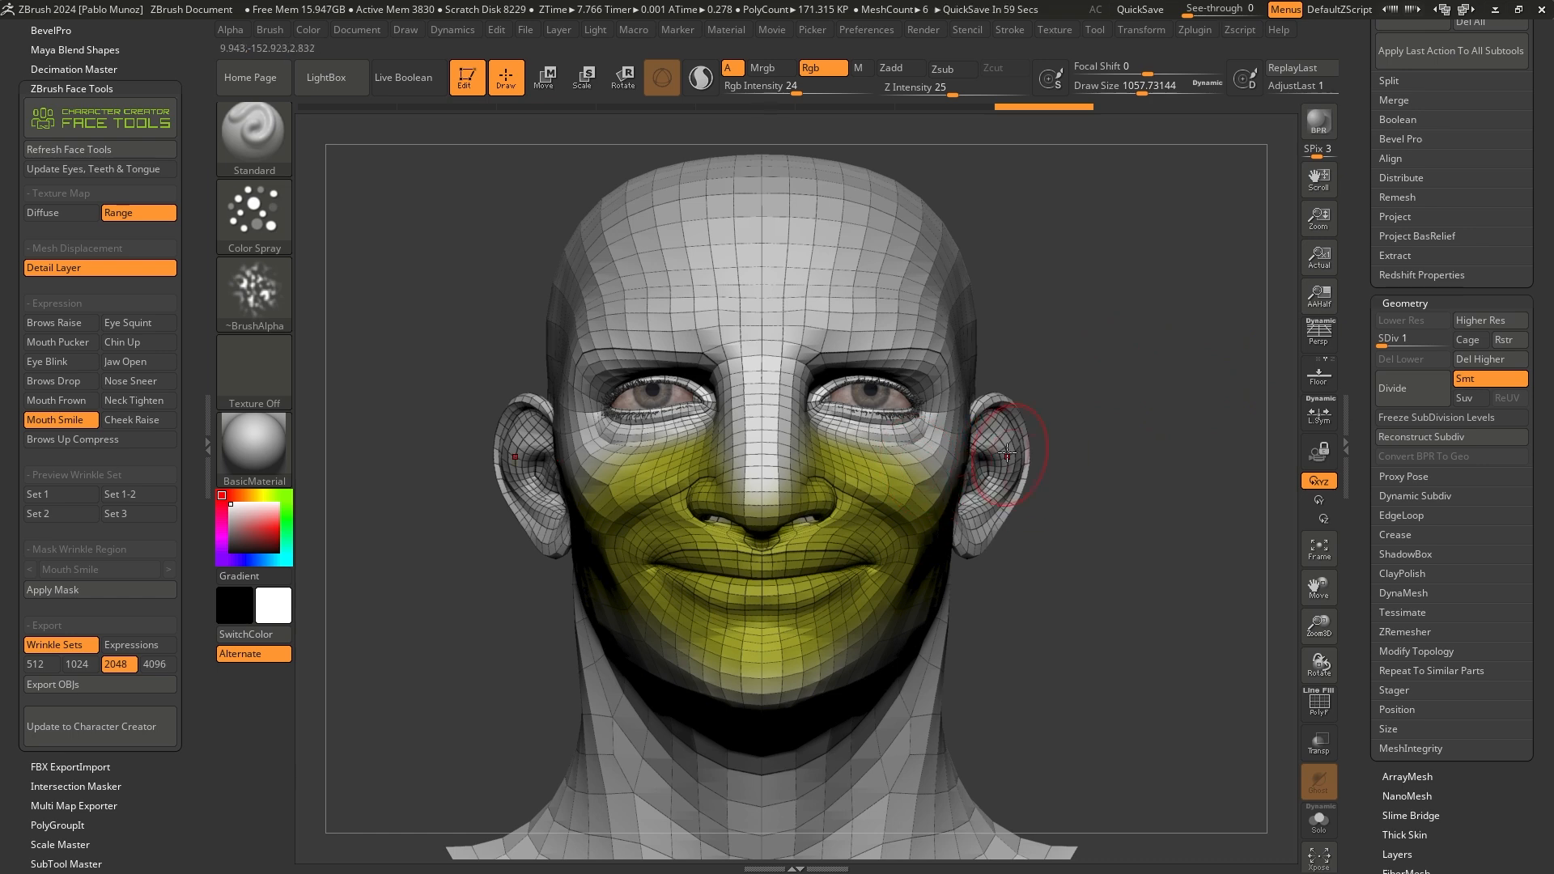
{"action": "left_click", "coordinate": [105, 267]}
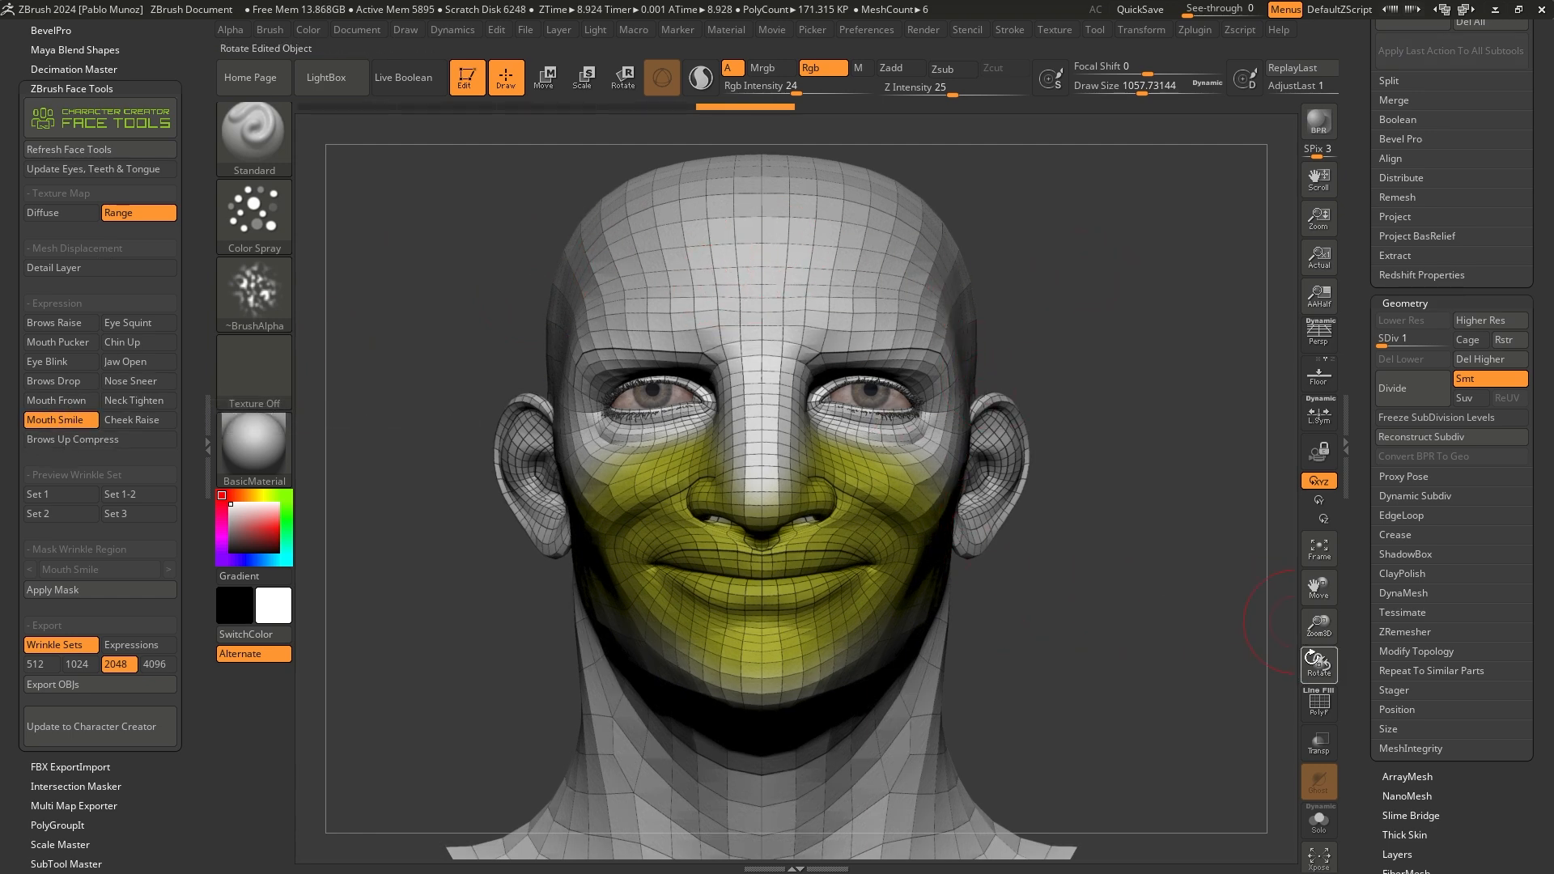
Check the CC_Mouth Smile layer in the head's layers at subdivision level 7 and return the mesh to level 1
{"action": "scroll", "coordinate": [1392, 503], "scroll_direction": "down", "scroll_amount": 5}
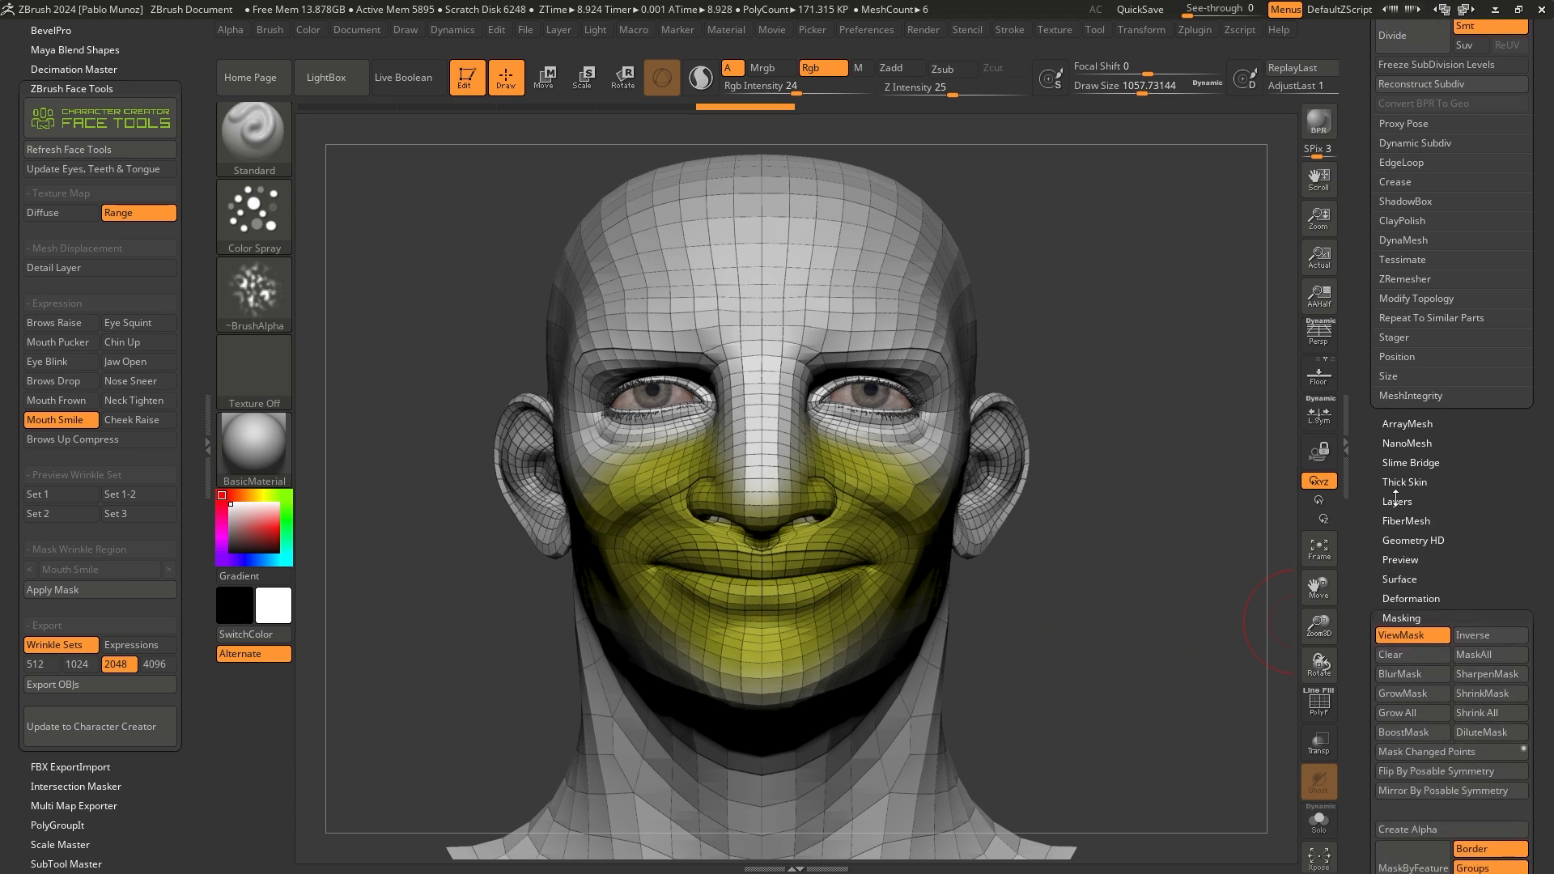
{"action": "left_click", "coordinate": [1399, 502]}
{"action": "scroll", "coordinate": [1367, 381], "scroll_direction": "up", "scroll_amount": 4}
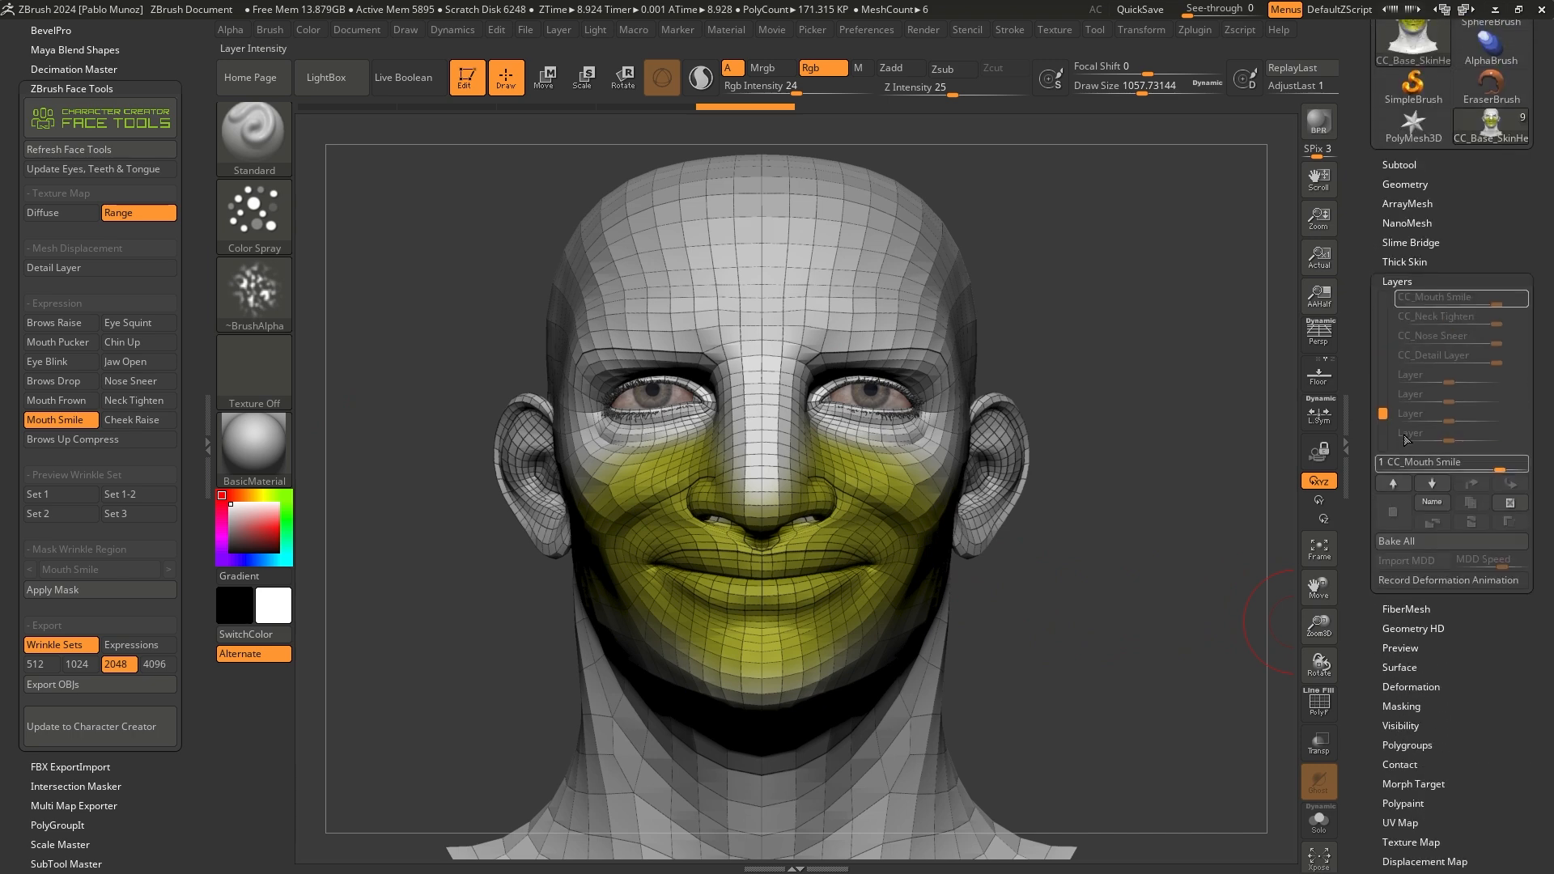
{"action": "left_click", "coordinate": [1406, 184]}
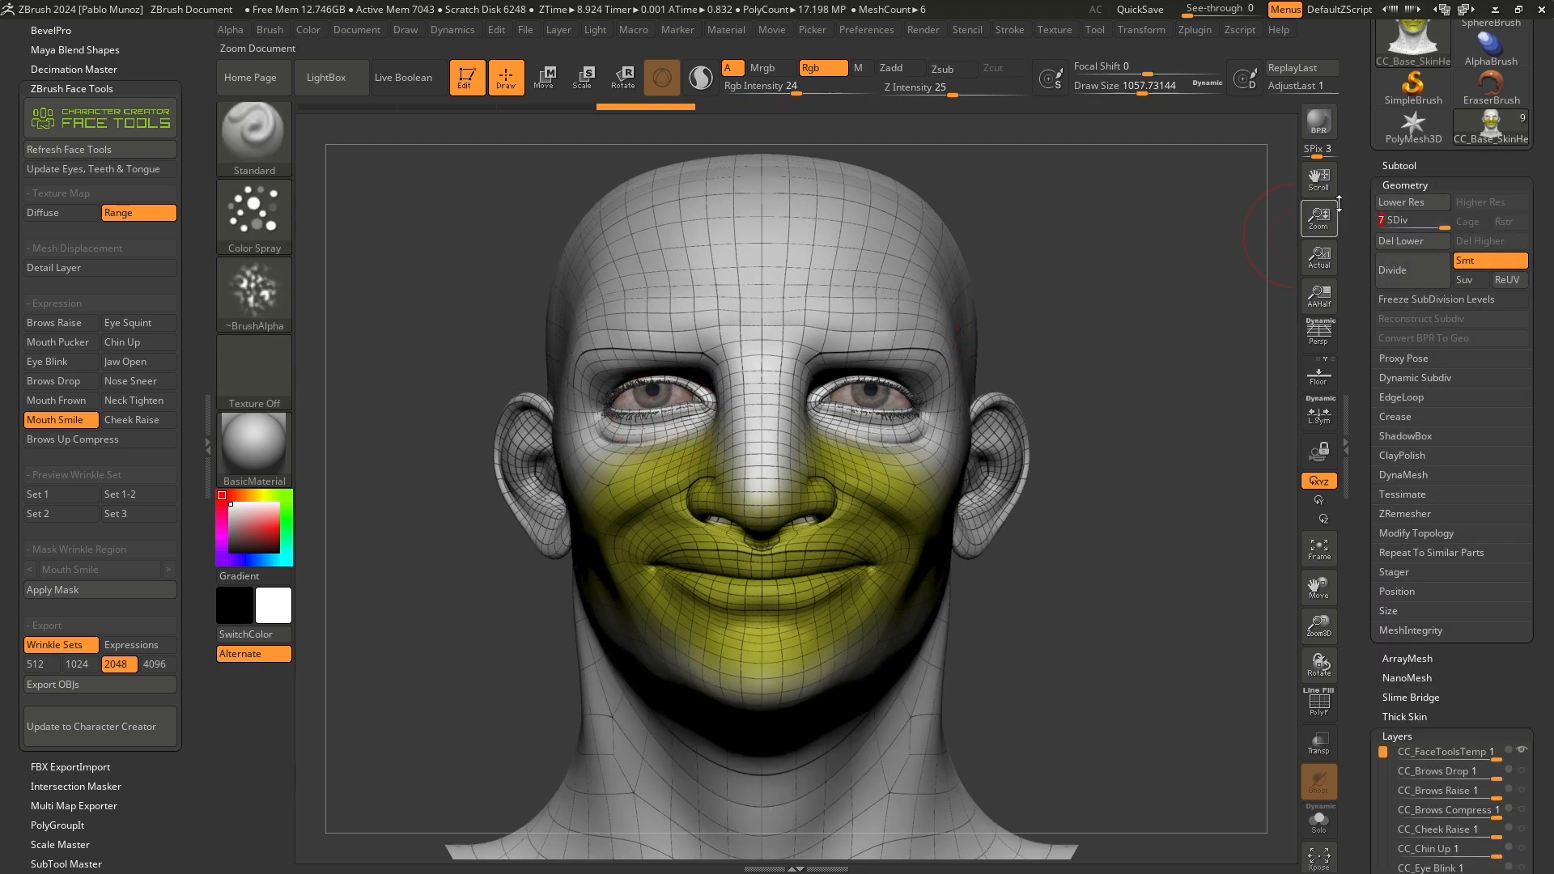
{"action": "left_click_drag", "start_coordinate": [1368, 662], "coordinate": [1389, 379]}
{"action": "left_click_drag", "start_coordinate": [1385, 449], "coordinate": [1386, 523]}
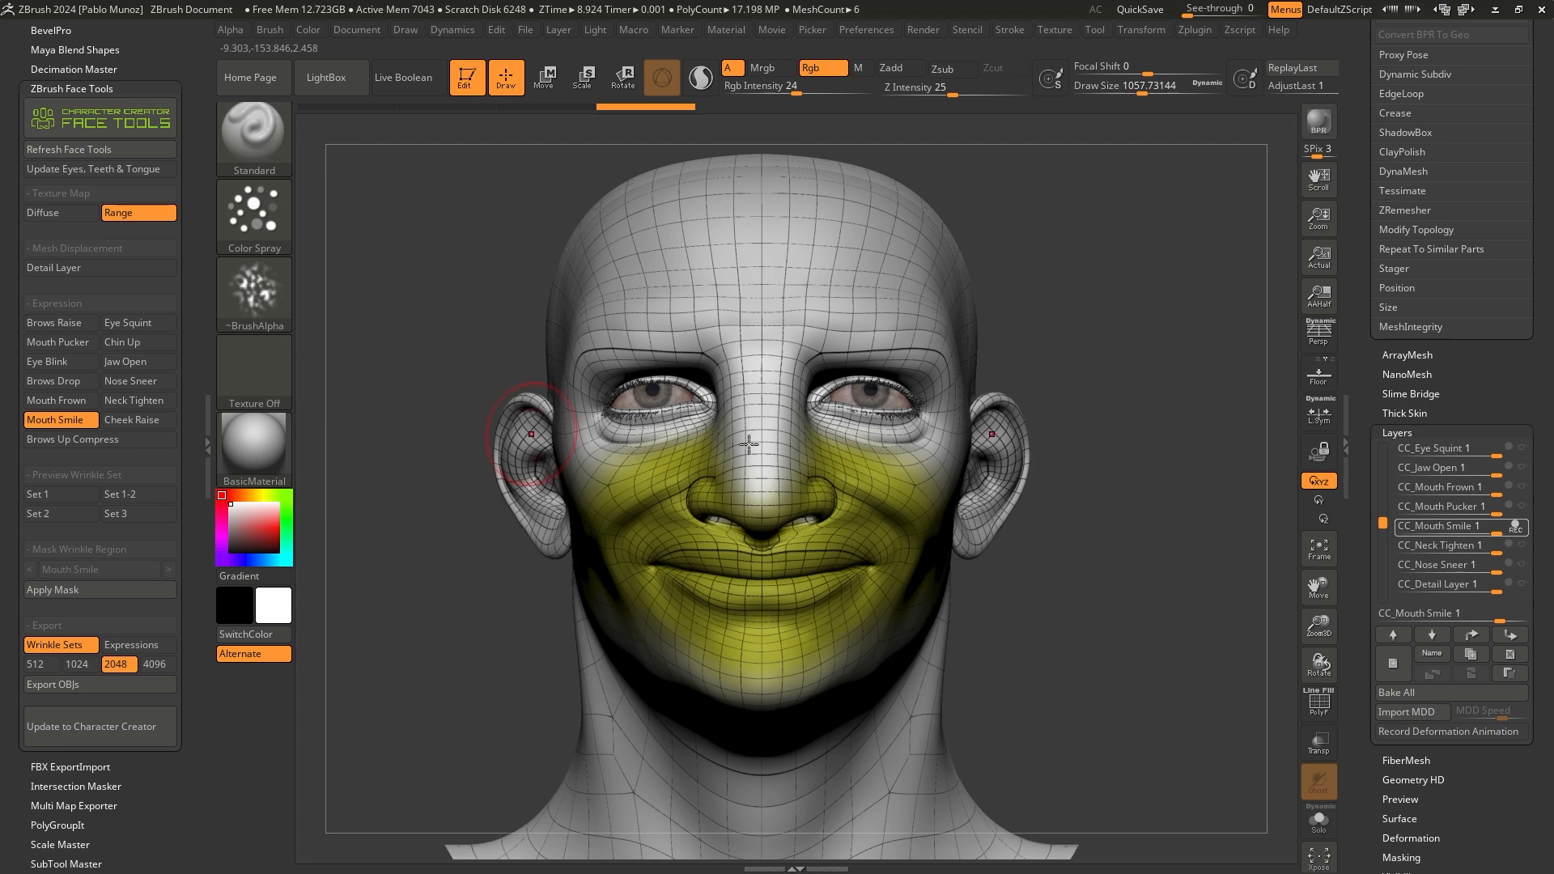
{"action": "left_click", "coordinate": [1453, 532]}
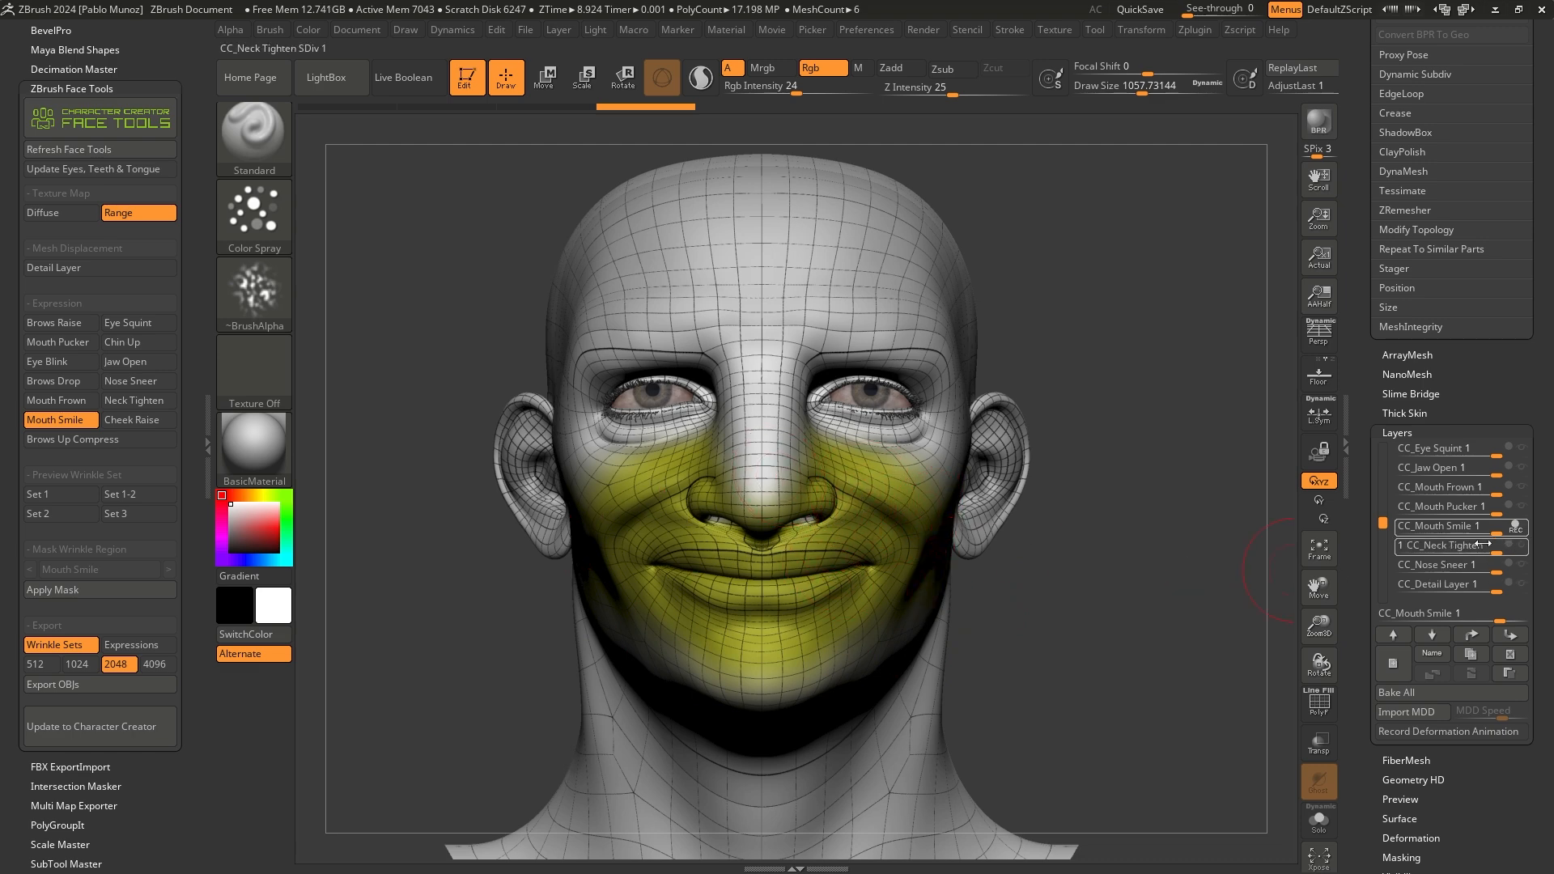
{"action": "scroll", "coordinate": [1415, 564], "scroll_direction": "up", "scroll_amount": 5}
{"action": "left_click_drag", "start_coordinate": [1443, 588], "coordinate": [1383, 589]}
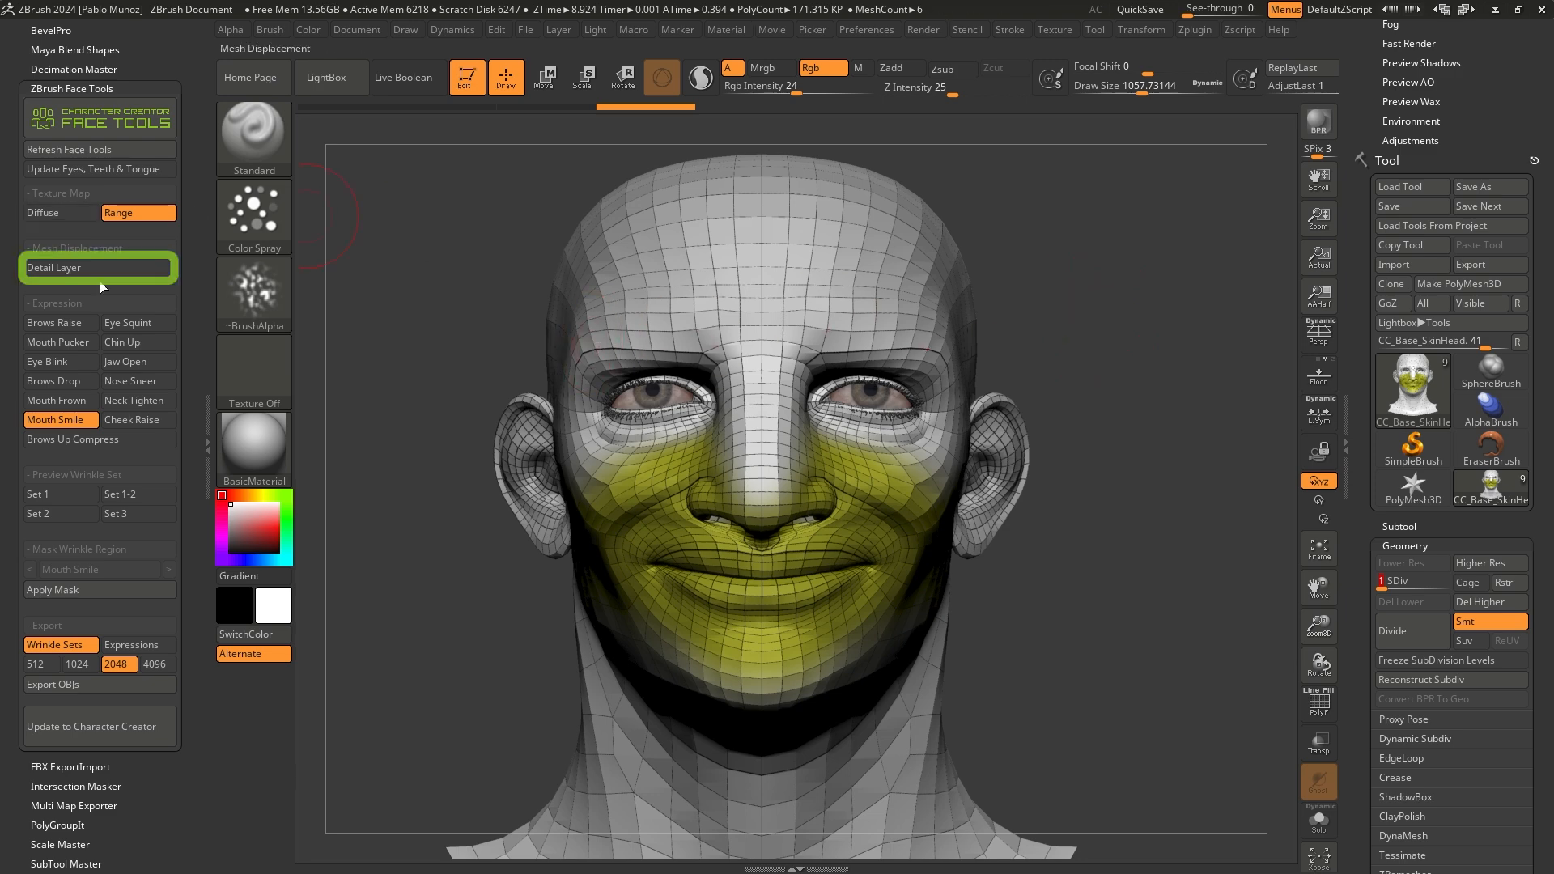
Reset the brush settings, choose the Move Topological brush and open its brush options
{"action": "mouse_move", "coordinate": [245, 301]}
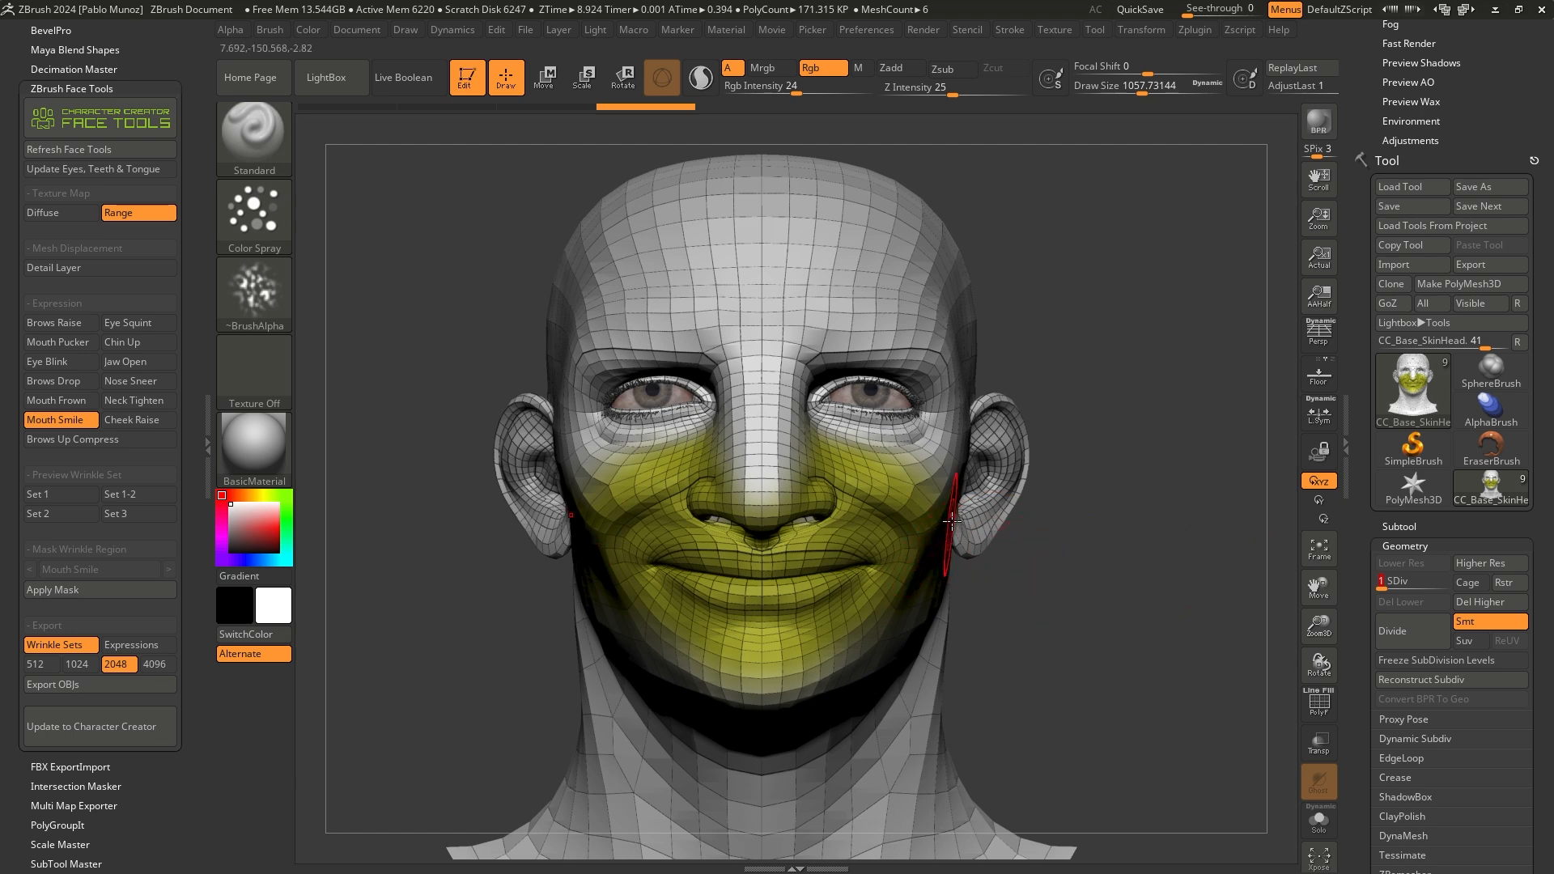
{"action": "left_click", "coordinate": [271, 30]}
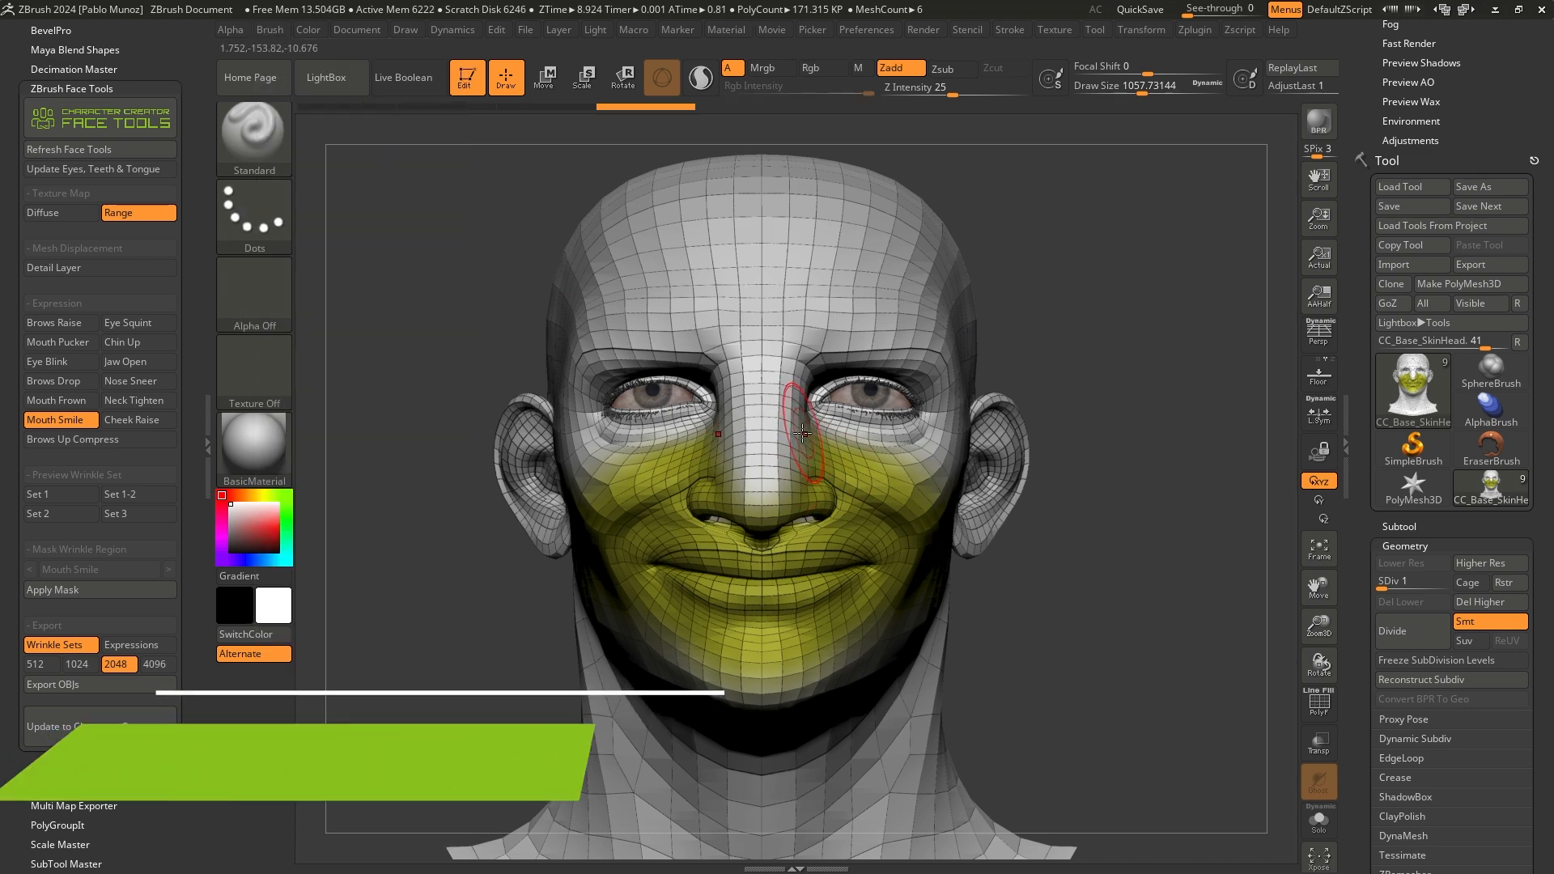
{"action": "key", "text": "b"}
{"action": "key", "text": "m"}
{"action": "key", "text": "t"}
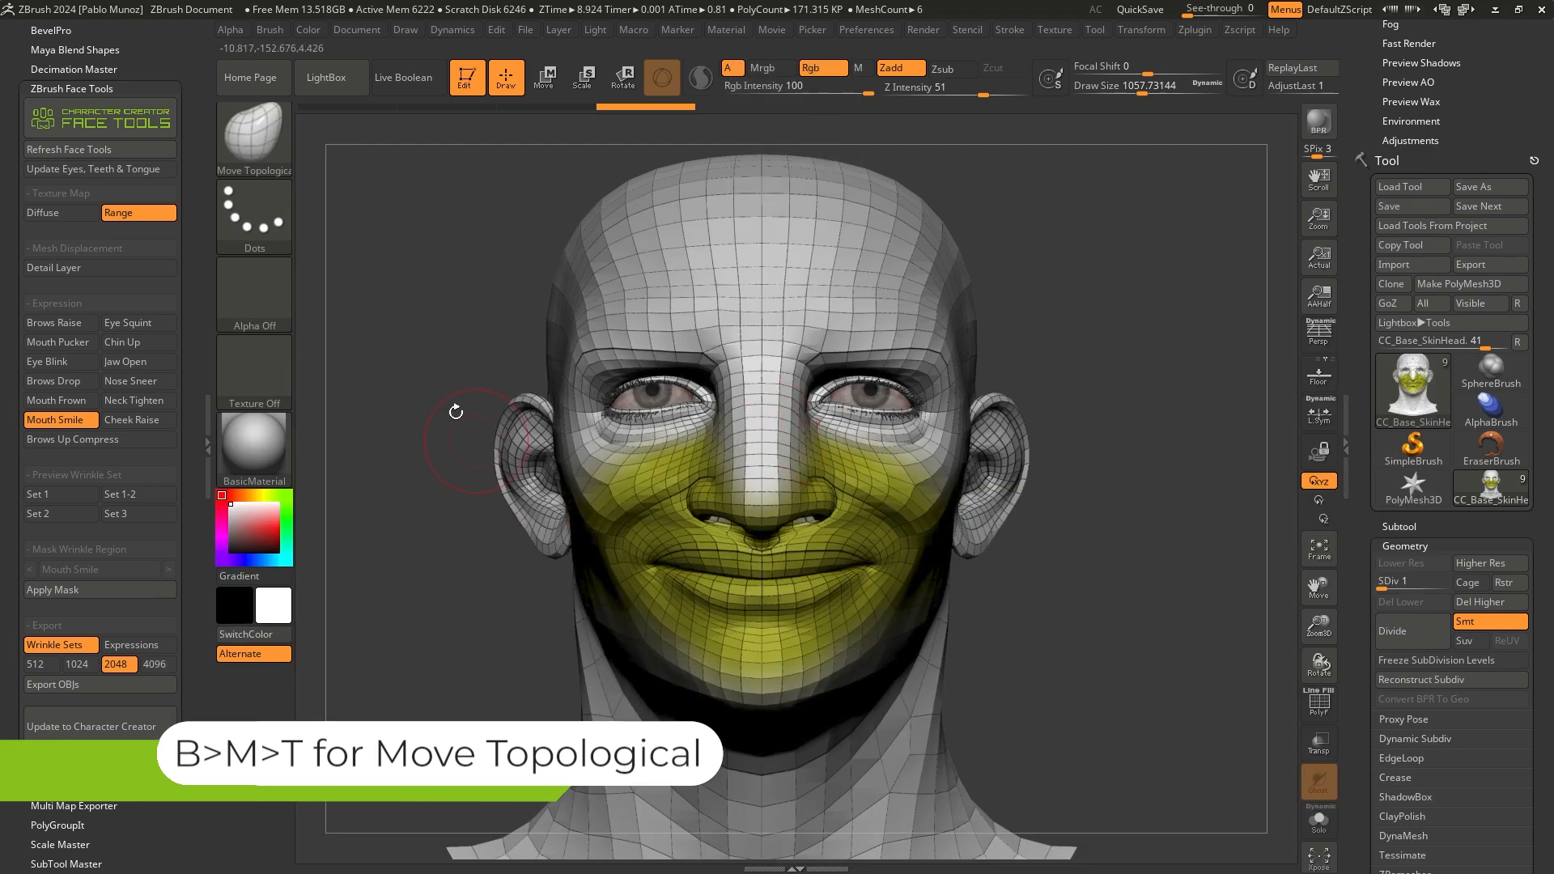
{"action": "left_click", "coordinate": [270, 30]}
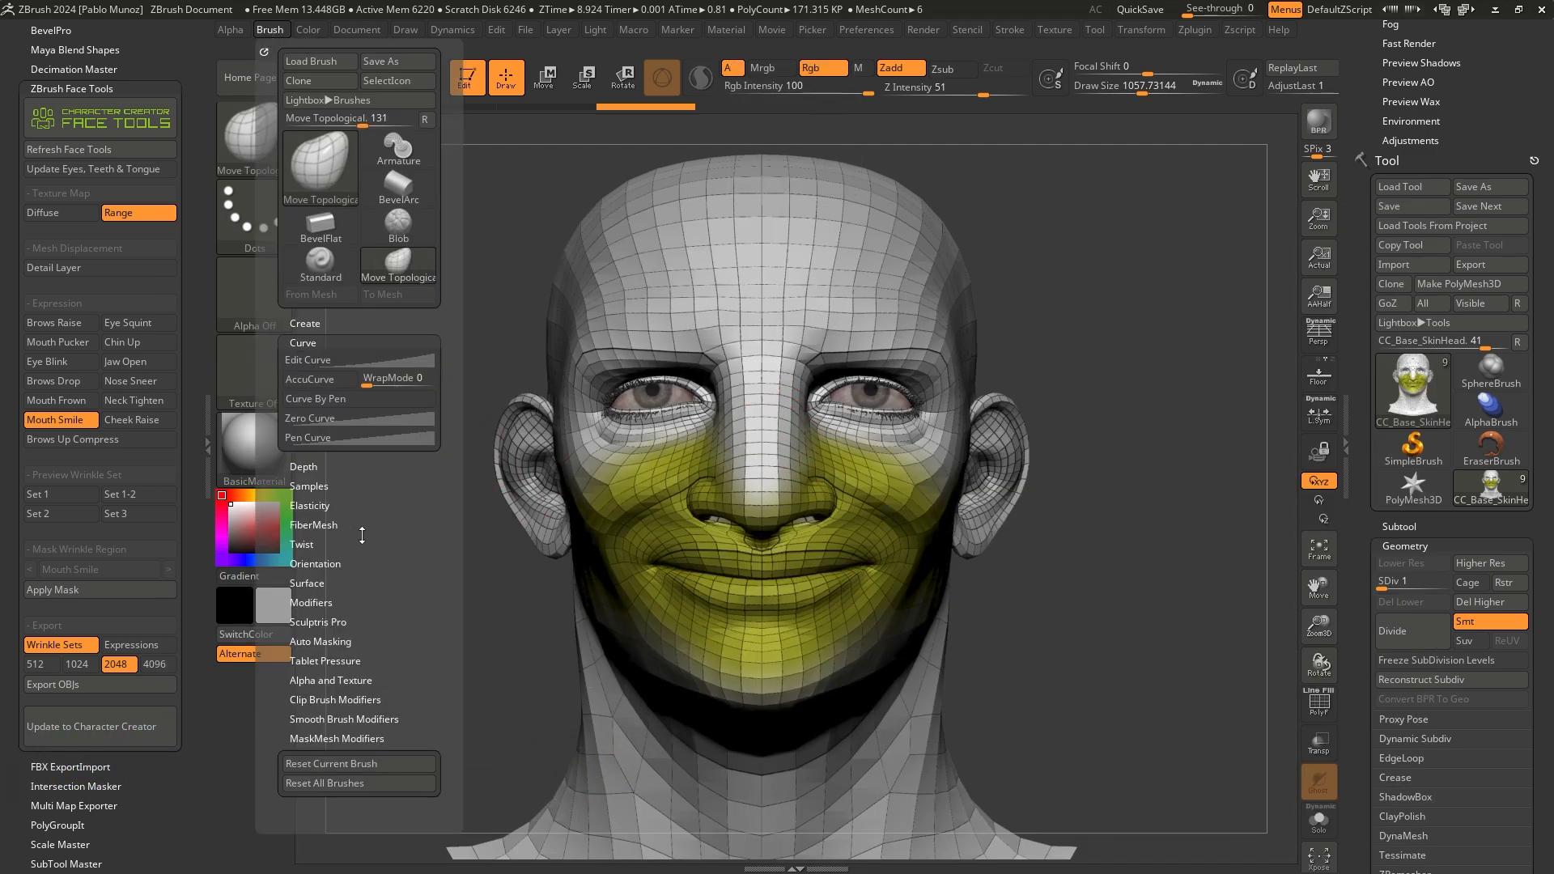
{"action": "scroll", "coordinate": [362, 538], "scroll_direction": "down", "scroll_amount": 1}
{"action": "left_click", "coordinate": [327, 361]}
Soften the wireframe and yellow range overlay on the head for a clearer view of the mouth
{"action": "right_click_drag", "start_coordinate": [912, 467], "coordinate": [939, 340], "text": "alt"}
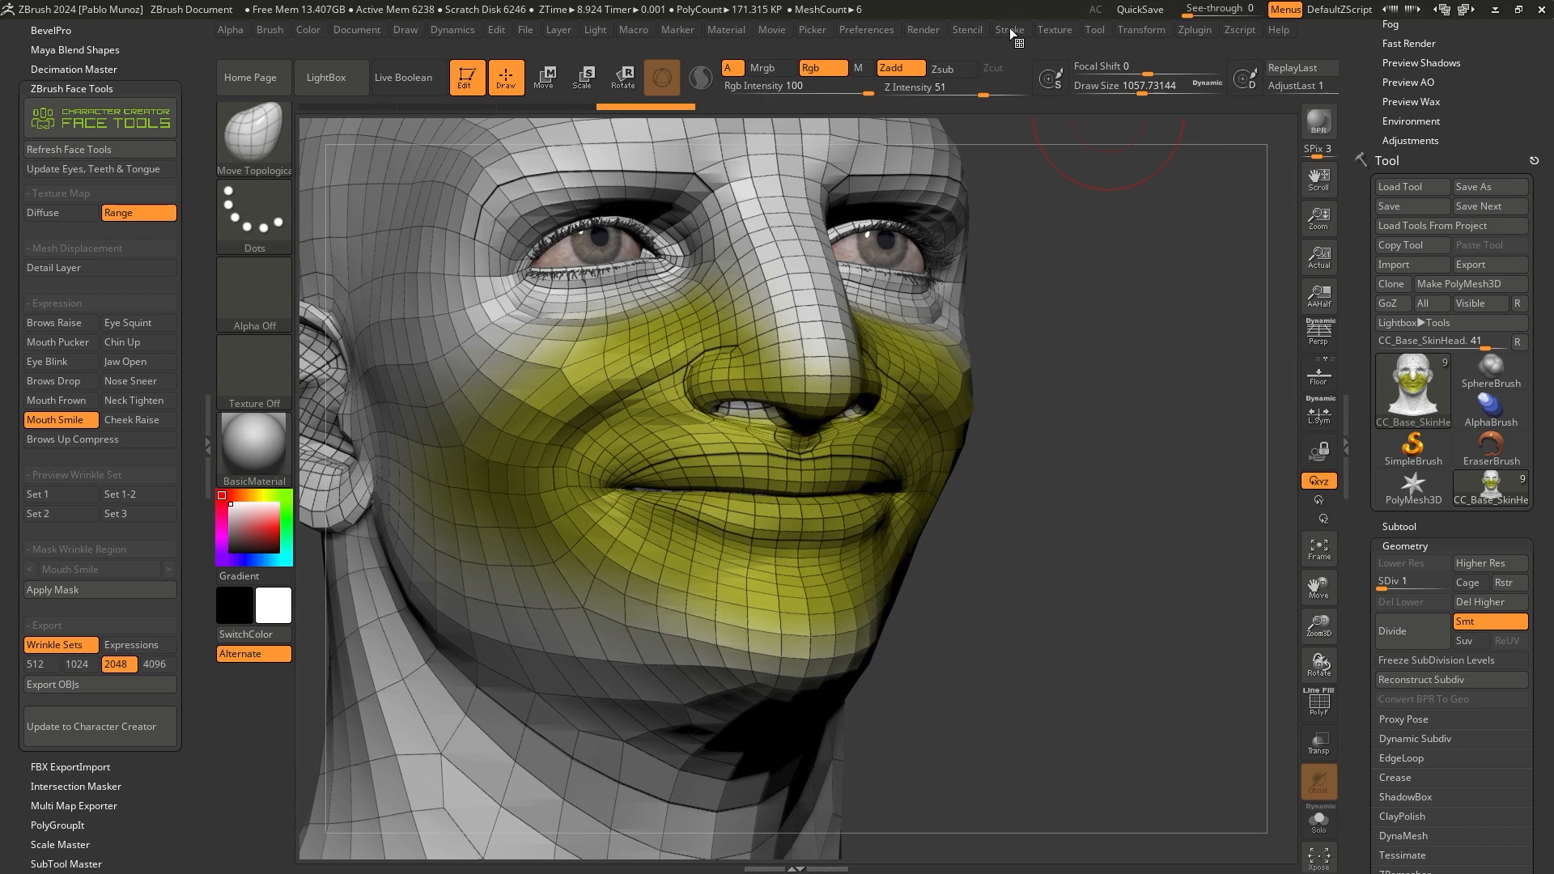
{"action": "left_click", "coordinate": [924, 30]}
{"action": "left_click_drag", "start_coordinate": [955, 213], "coordinate": [984, 215]}
{"action": "right_click_drag", "start_coordinate": [717, 379], "coordinate": [799, 373], "text": "alt"}
{"action": "mouse_move", "coordinate": [720, 447]}
{"action": "right_mouse_down"}
{"action": "mouse_move", "coordinate": [765, 425]}
{"action": "mouse_move", "coordinate": [745, 332]}
{"action": "mouse_move", "coordinate": [809, 380]}
{"action": "mouse_move", "coordinate": [710, 444]}
{"action": "mouse_move", "coordinate": [725, 505]}
{"action": "right_mouse_up"}
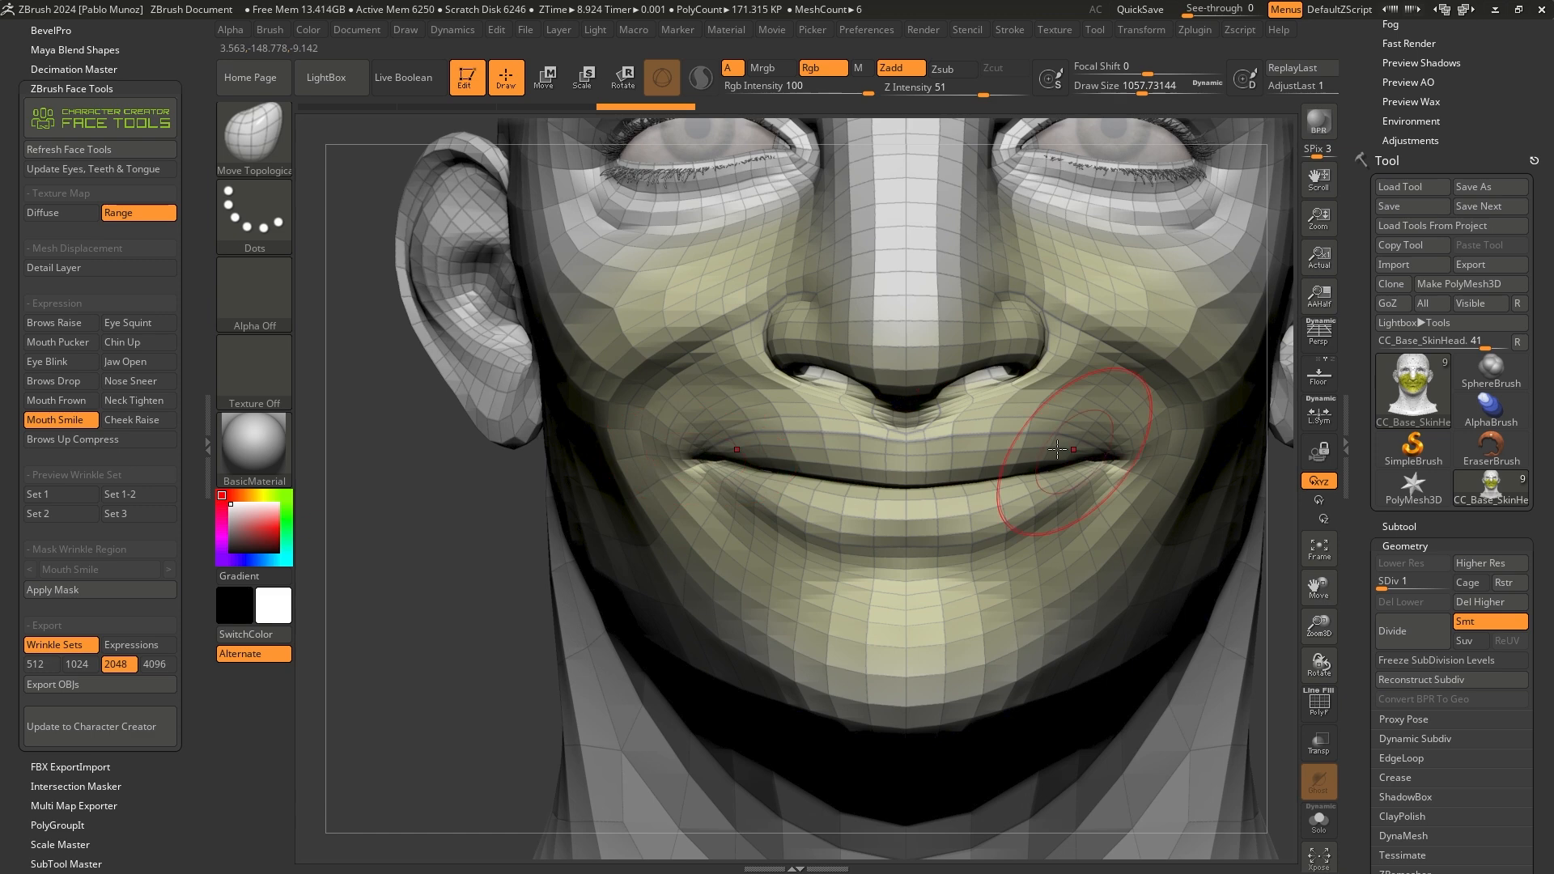
Reshape the smiling lips and mouth corners with the Move Topological brush, adjusting the draw size and undoing the first stroke
{"action": "right_click_drag", "start_coordinate": [1128, 455], "coordinate": [970, 450], "text": "alt"}
{"action": "key", "text": "space"}
{"action": "mouse_move", "coordinate": [970, 451]}
{"action": "left_mouse_down"}
{"action": "mouse_move", "coordinate": [985, 454]}
{"action": "mouse_move", "coordinate": [952, 451]}
{"action": "left_mouse_up"}
{"action": "key", "text": "ctrl+z"}
{"action": "mouse_move", "coordinate": [815, 439]}
{"action": "left_mouse_down"}
{"action": "mouse_move", "coordinate": [803, 431]}
{"action": "mouse_move", "coordinate": [836, 433]}
{"action": "mouse_move", "coordinate": [890, 397]}
{"action": "left_mouse_up"}
{"action": "key", "text": "space"}
{"action": "left_click_drag", "start_coordinate": [913, 514], "coordinate": [928, 510]}
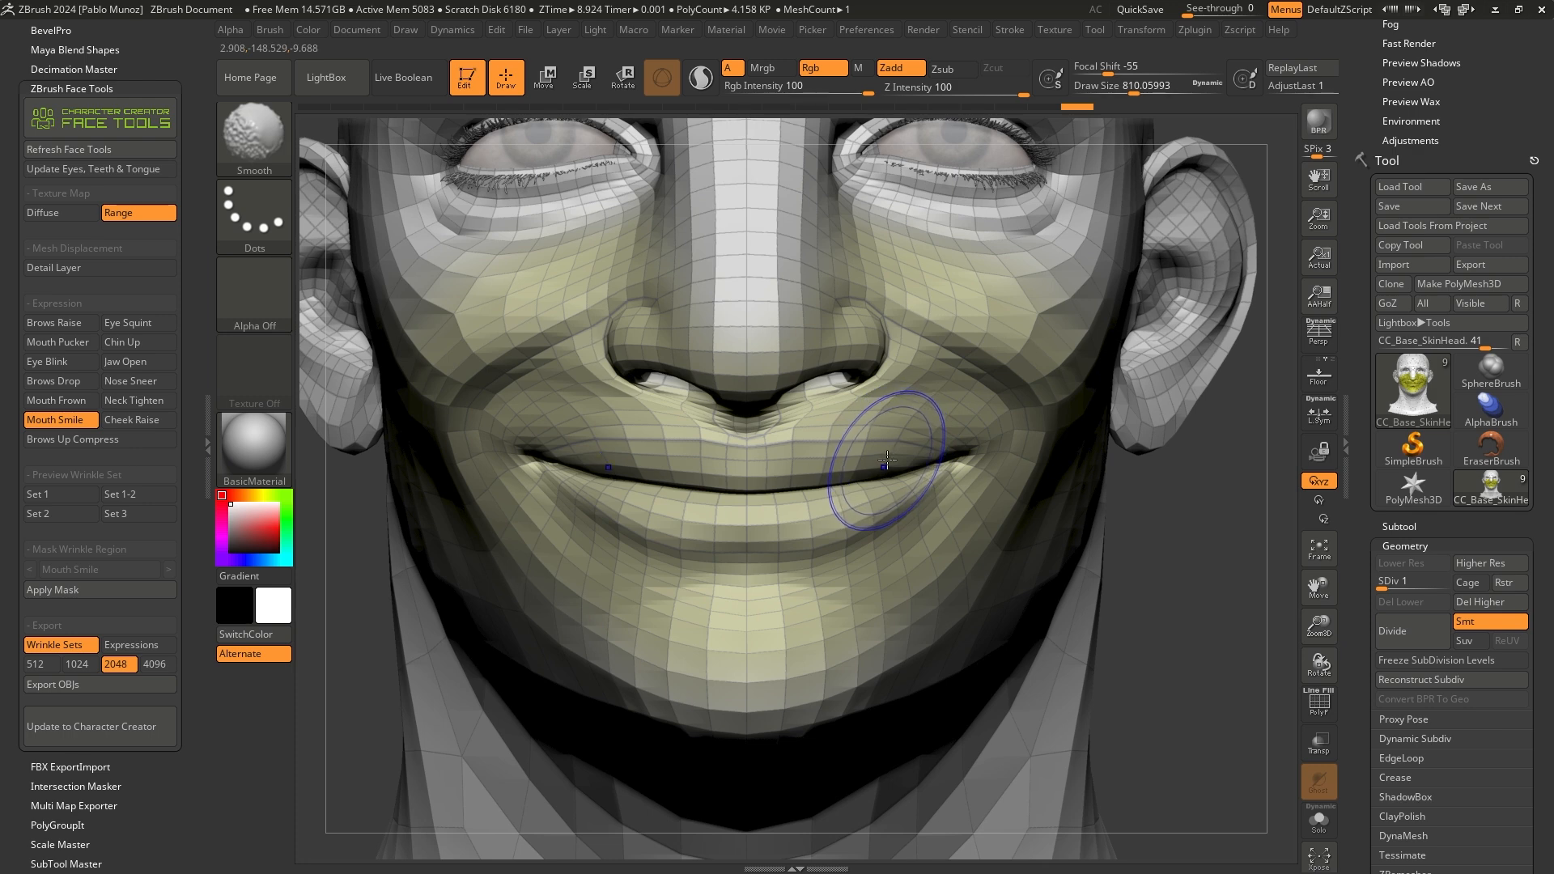
Smooth the cheek fold beside the nose and set the Smooth brush's Z Intensity to 14
{"action": "left_click_drag", "start_coordinate": [913, 343], "coordinate": [880, 385]}
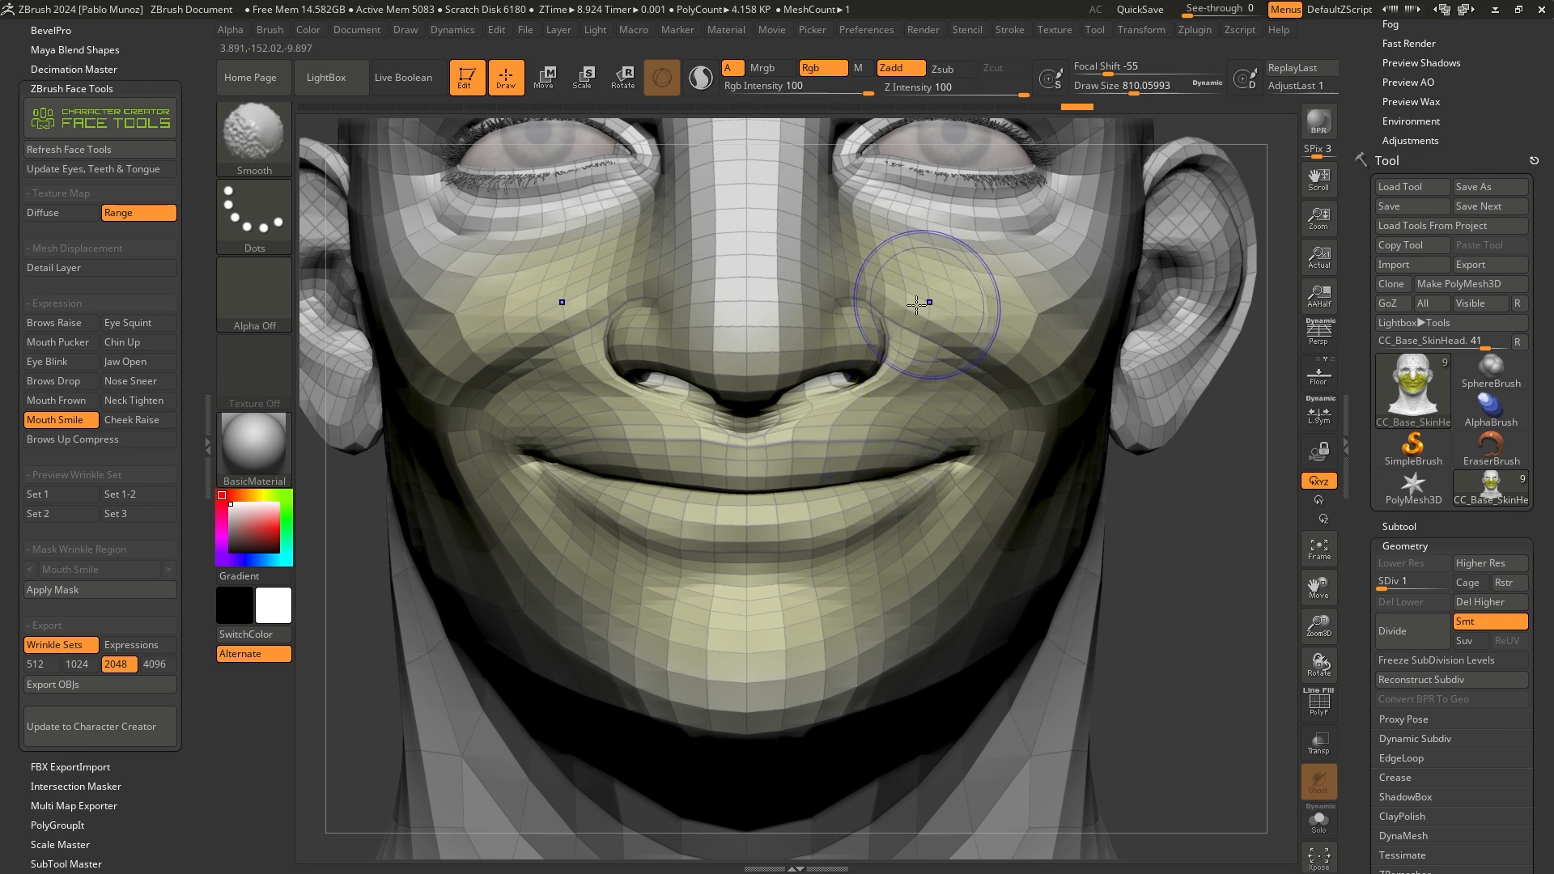
{"action": "left_click", "coordinate": [949, 92]}
{"action": "type", "text": "23"}
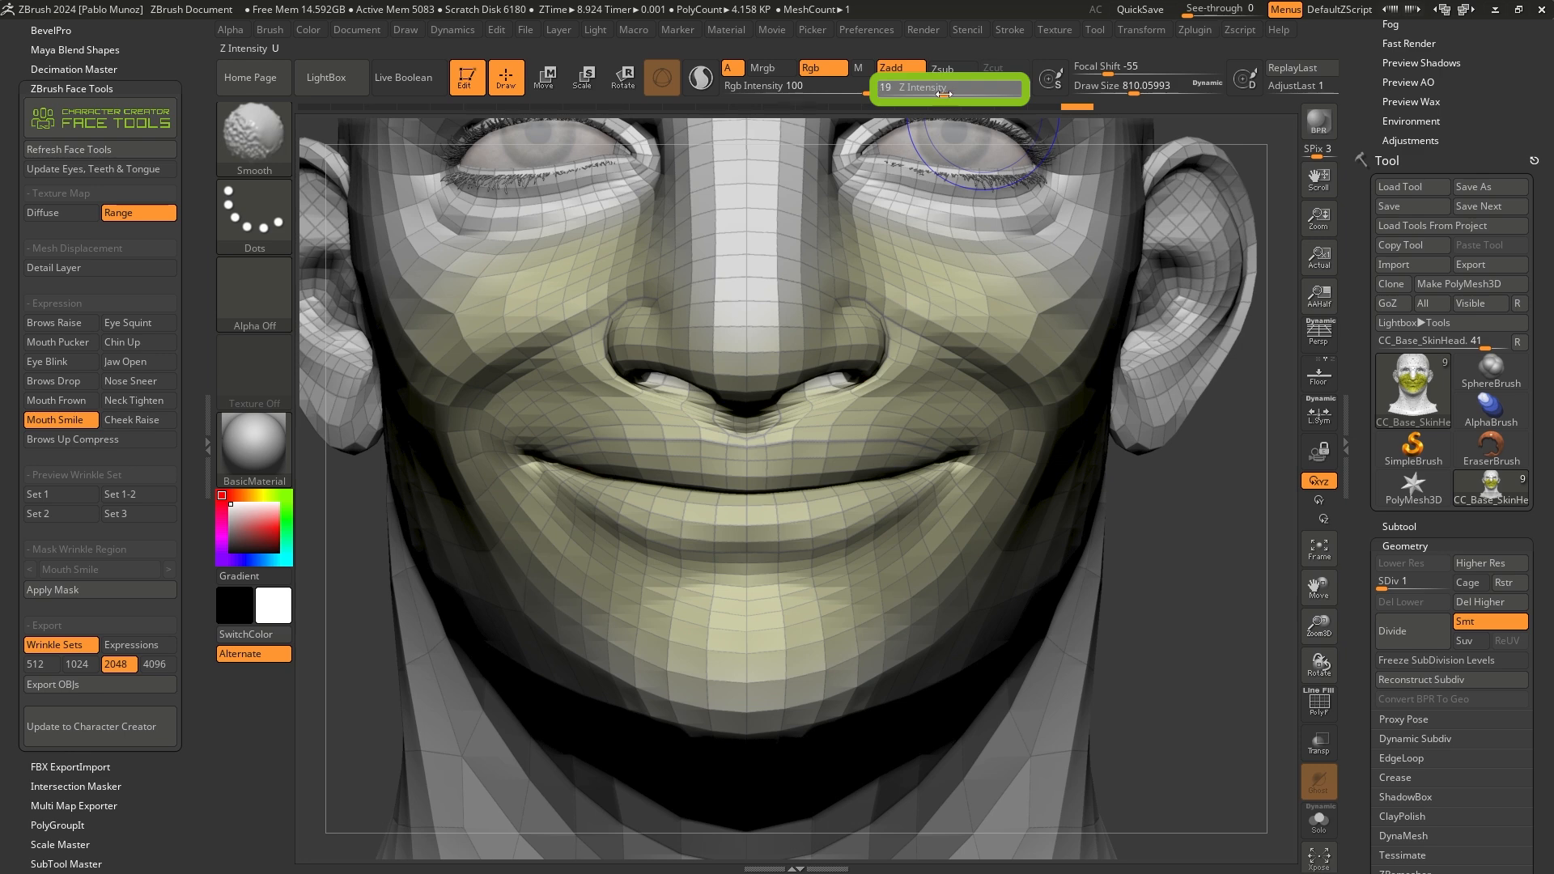
{"action": "key", "text": "Return"}
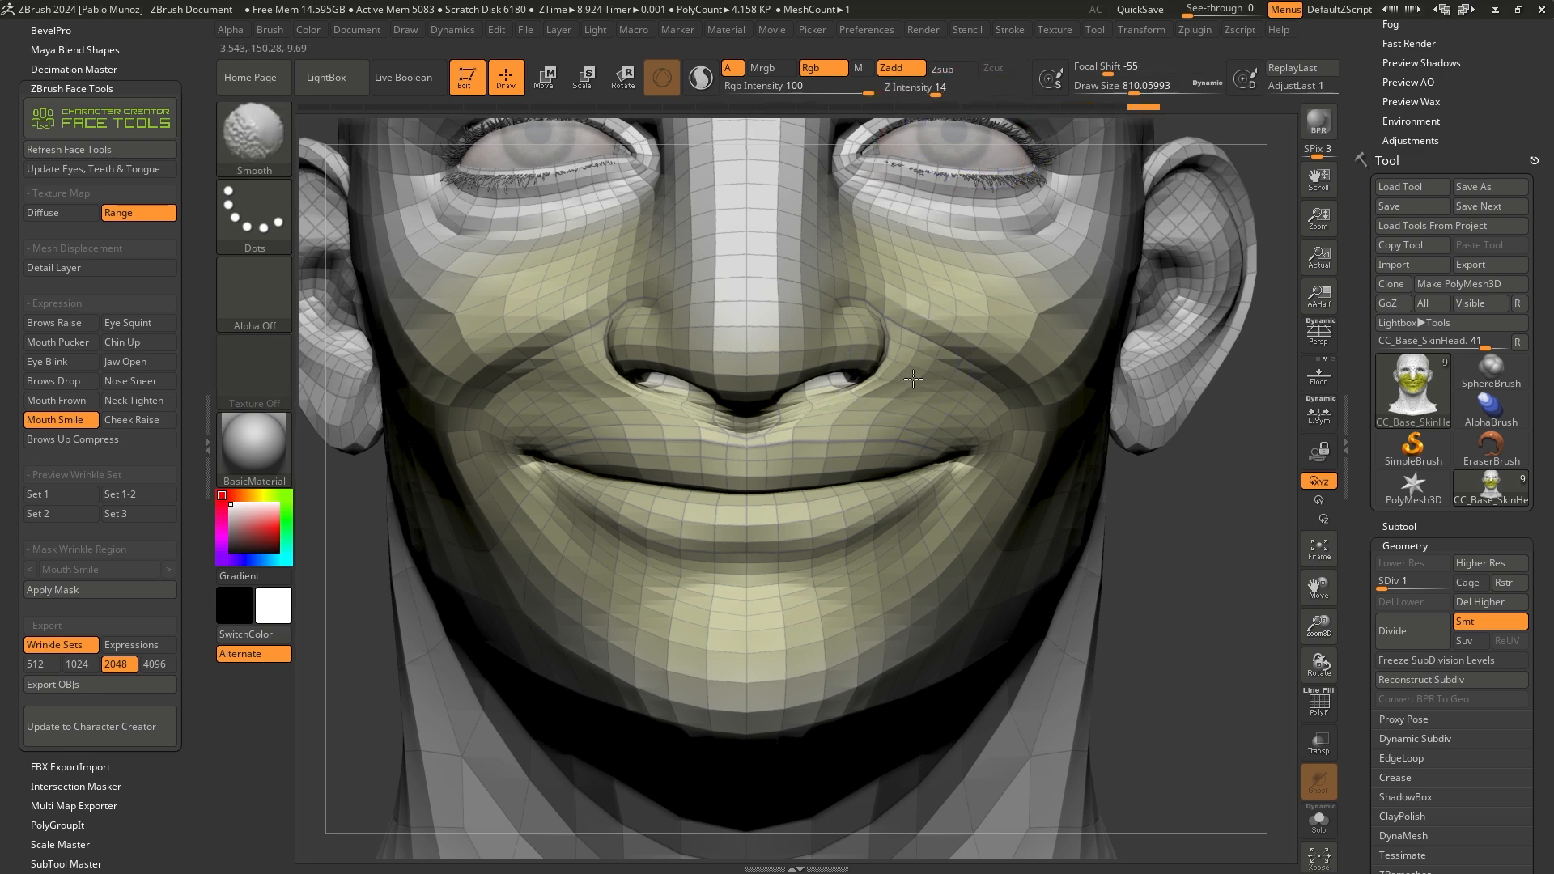
Smooth the cheek fold and reshape it beside the nose with the Move Topological brush at a draw size of about 905
{"action": "mouse_move", "coordinate": [923, 393]}
{"action": "left_mouse_down", "text": "shift"}
{"action": "mouse_move", "coordinate": [939, 384]}
{"action": "mouse_move", "coordinate": [925, 388]}
{"action": "left_mouse_up", "text": "shift"}
{"action": "left_click_drag", "start_coordinate": [926, 388], "coordinate": [941, 391], "text": "shift"}
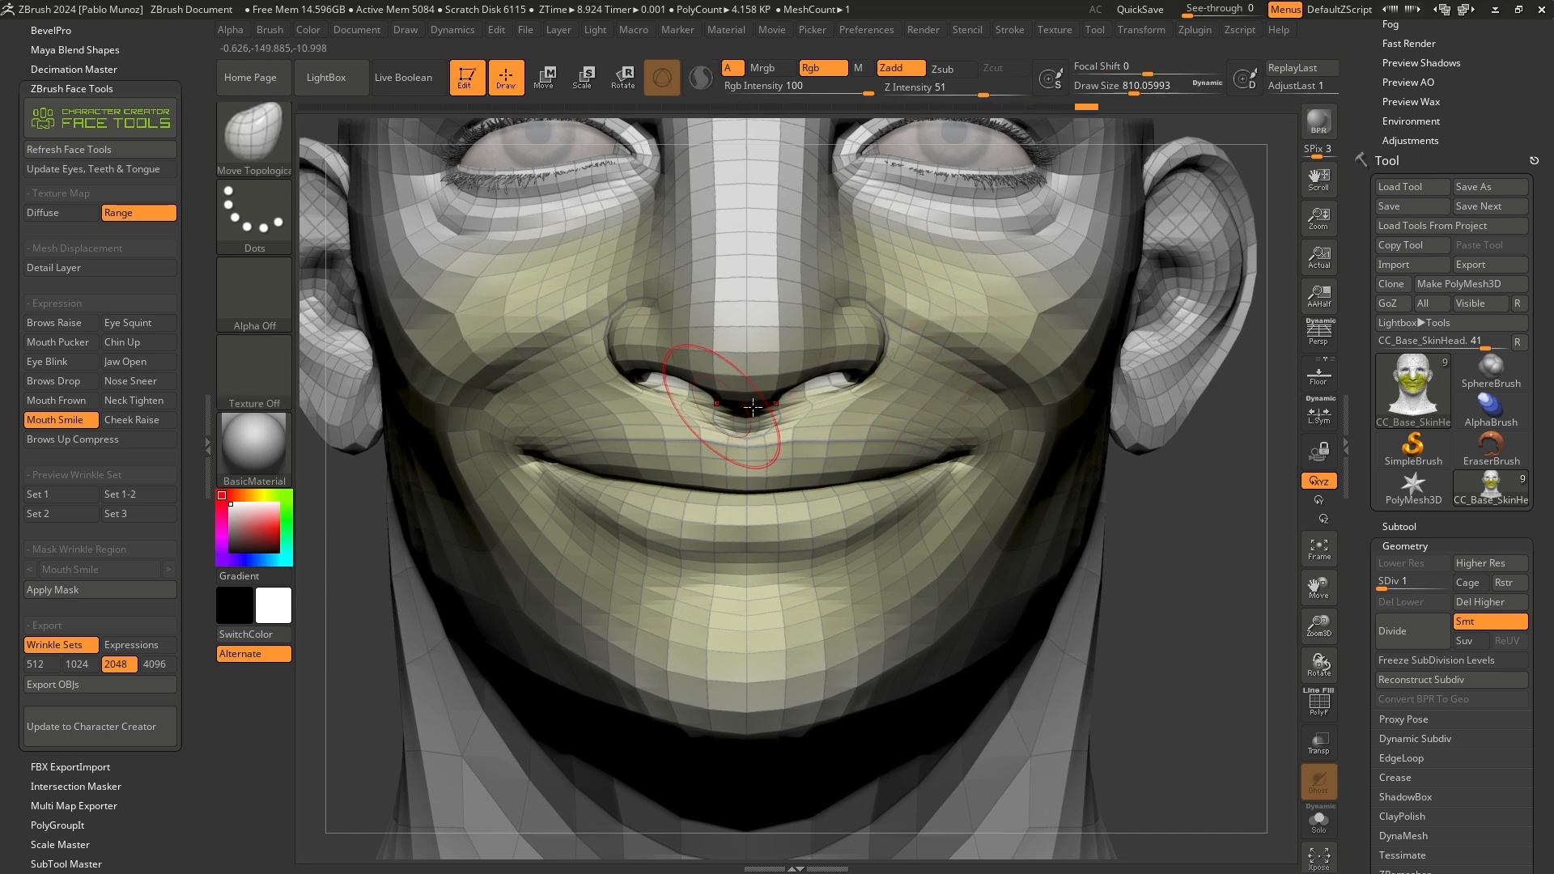
{"action": "right_click_drag", "start_coordinate": [706, 408], "coordinate": [782, 409]}
{"action": "right_click_drag", "start_coordinate": [642, 319], "coordinate": [746, 340]}
{"action": "left_click_drag", "start_coordinate": [735, 336], "coordinate": [730, 304], "text": "alt"}
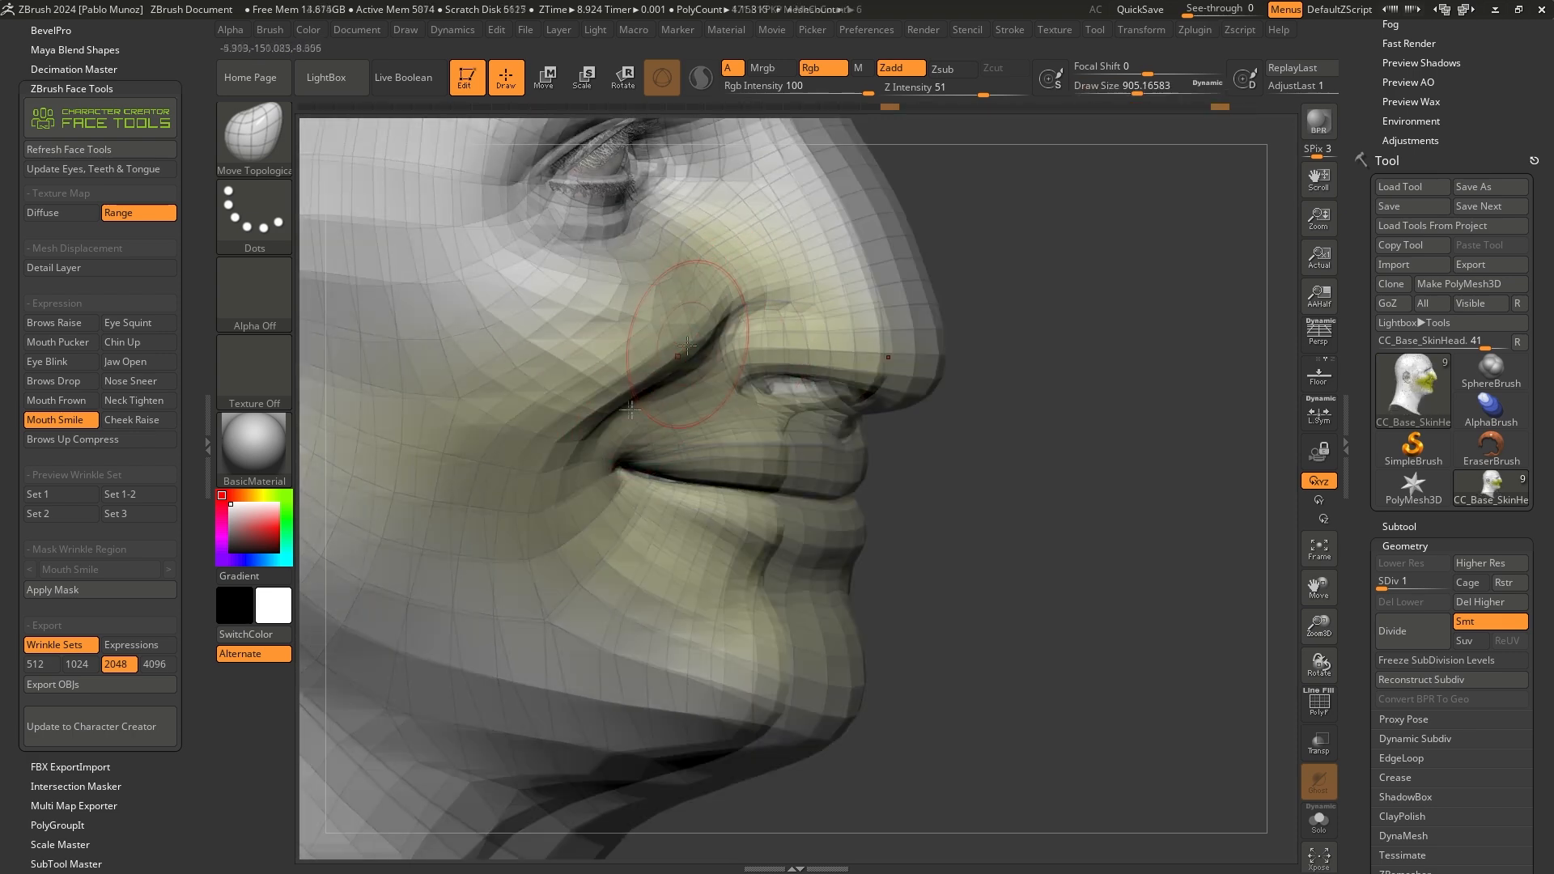
{"action": "left_click_drag", "start_coordinate": [690, 361], "coordinate": [697, 346]}
{"action": "mouse_move", "coordinate": [697, 347]}
{"action": "right_mouse_down"}
{"action": "mouse_move", "coordinate": [648, 354]}
{"action": "mouse_move", "coordinate": [665, 361]}
{"action": "mouse_move", "coordinate": [698, 330]}
{"action": "right_mouse_up"}
{"action": "left_click_drag", "start_coordinate": [676, 351], "coordinate": [691, 368]}
{"action": "right_click_drag", "start_coordinate": [690, 374], "coordinate": [634, 411]}
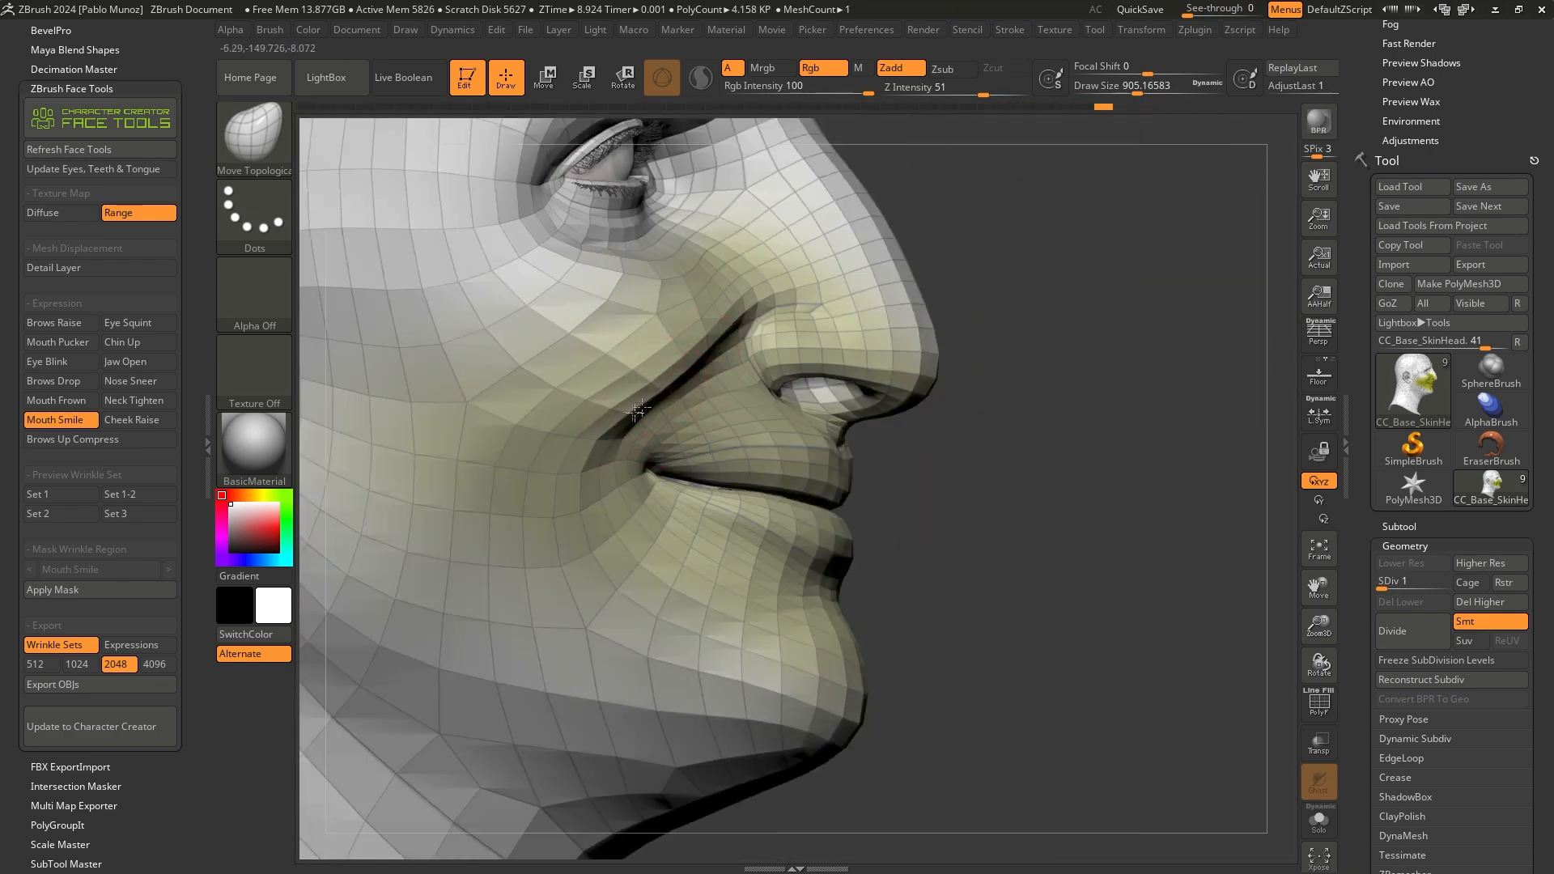
{"action": "right_click_drag", "start_coordinate": [820, 384], "coordinate": [785, 348]}
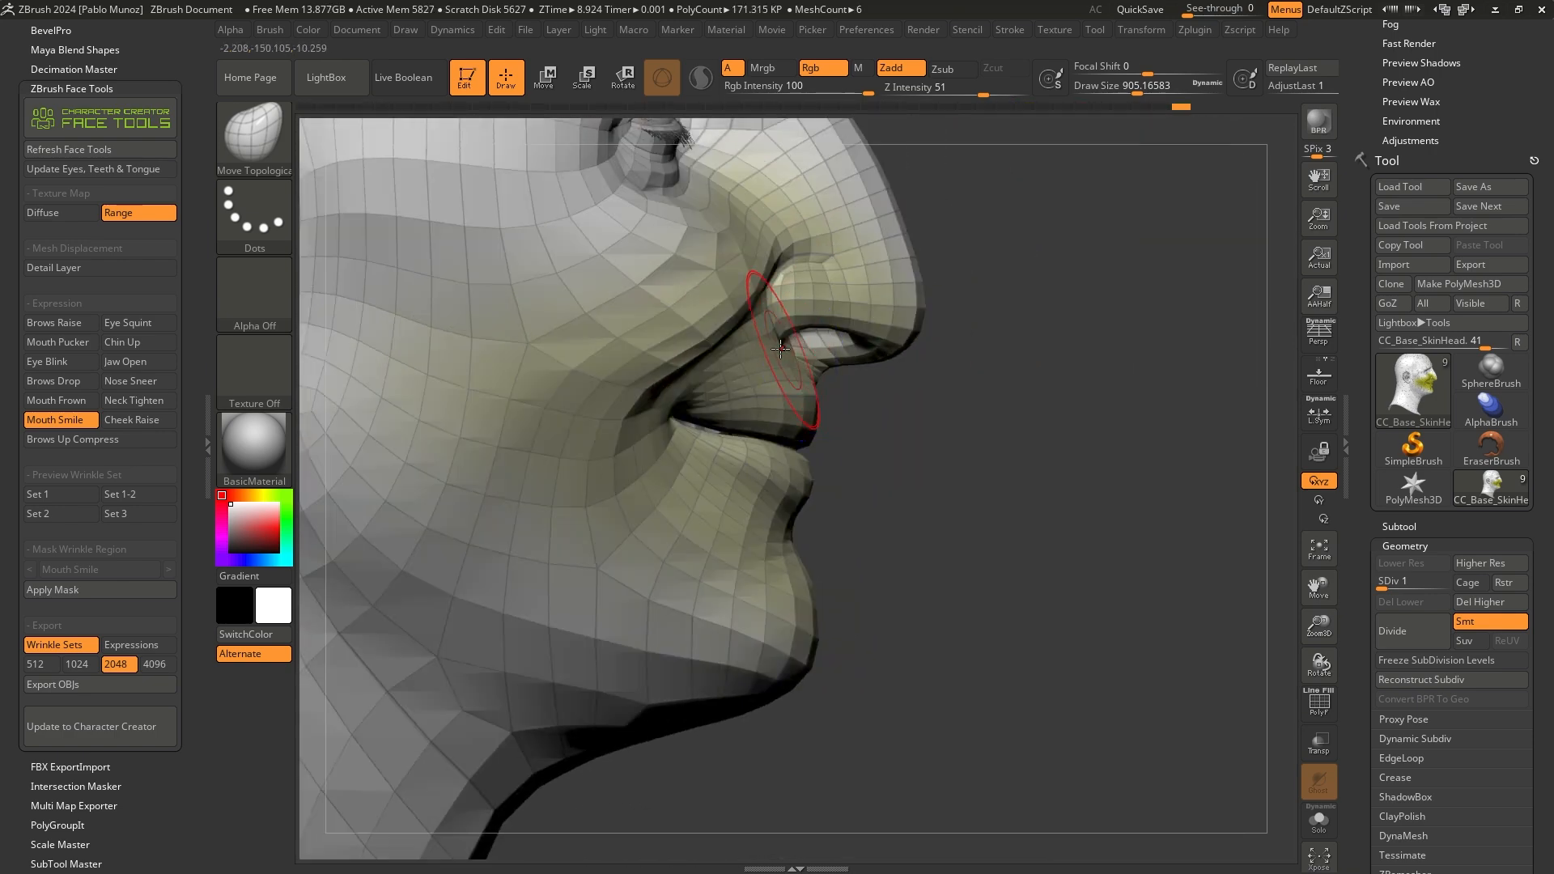
{"action": "right_click_drag", "start_coordinate": [900, 418], "coordinate": [1012, 461]}
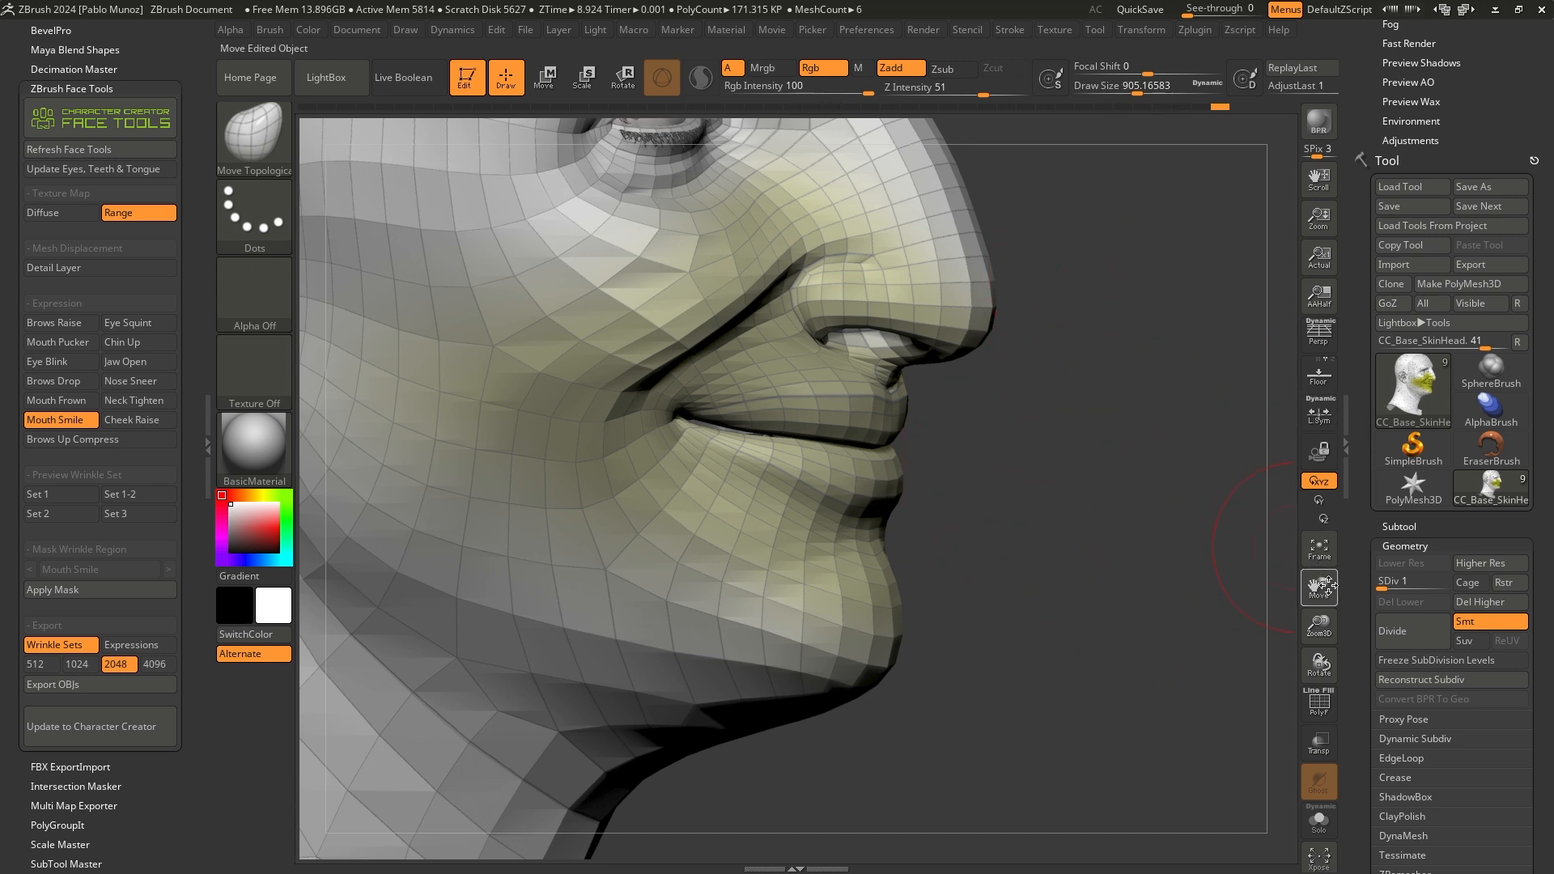
Turn off the head's texture map to display its polygroups, and frame the whole head
{"action": "left_click", "coordinate": [874, 607], "text": "ctrl+shift"}
{"action": "left_click", "coordinate": [982, 554], "text": "ctrl+shift"}
{"action": "scroll", "coordinate": [1359, 358], "scroll_direction": "down", "scroll_amount": 8}
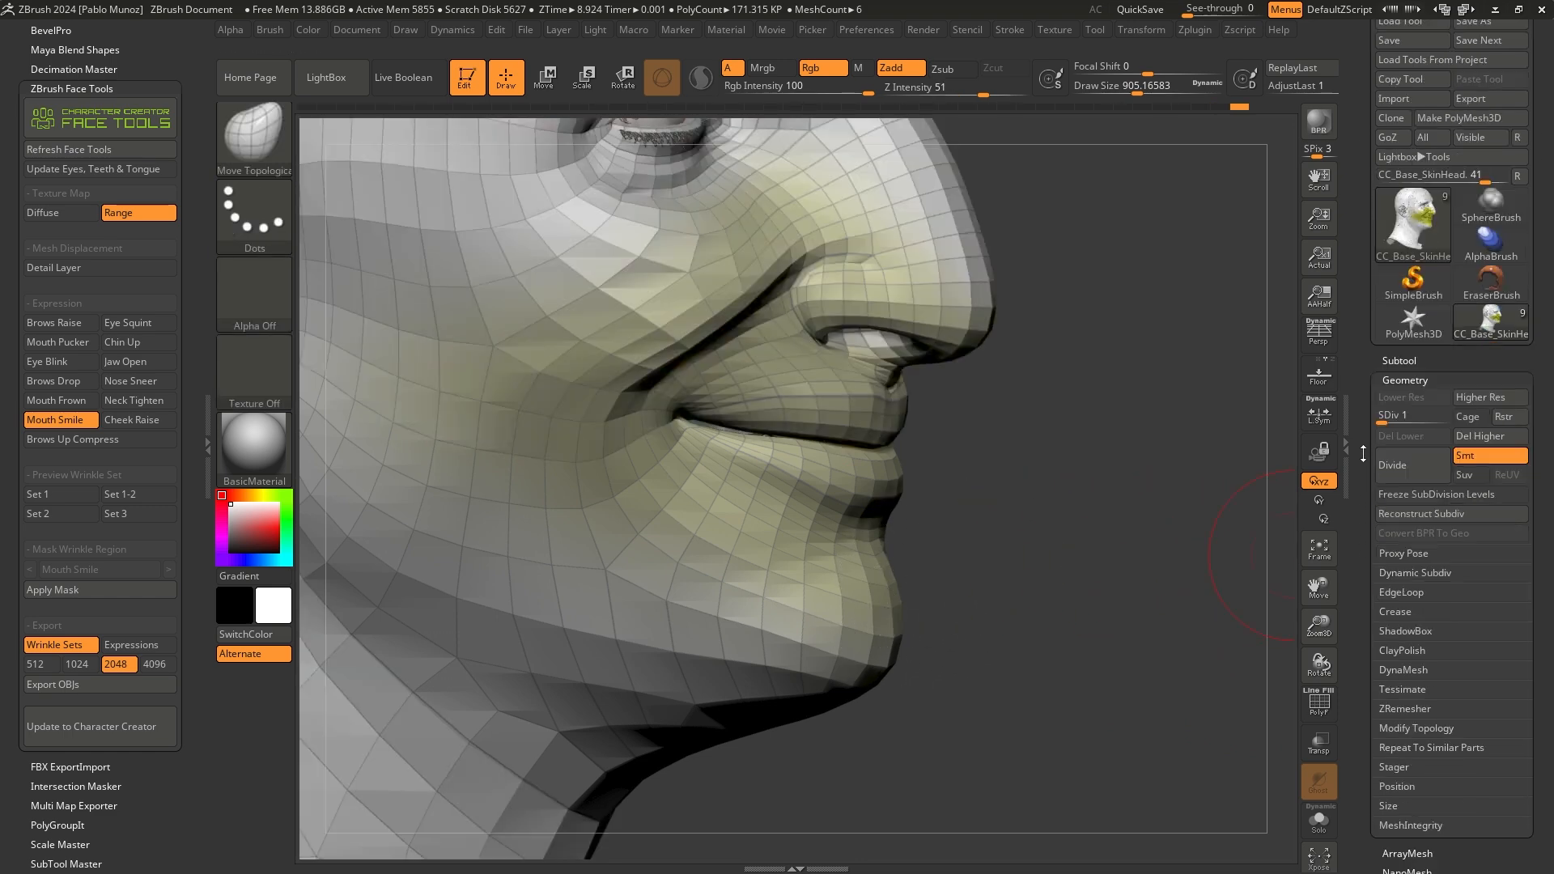
{"action": "scroll", "coordinate": [1359, 358], "scroll_direction": "down", "scroll_amount": 10}
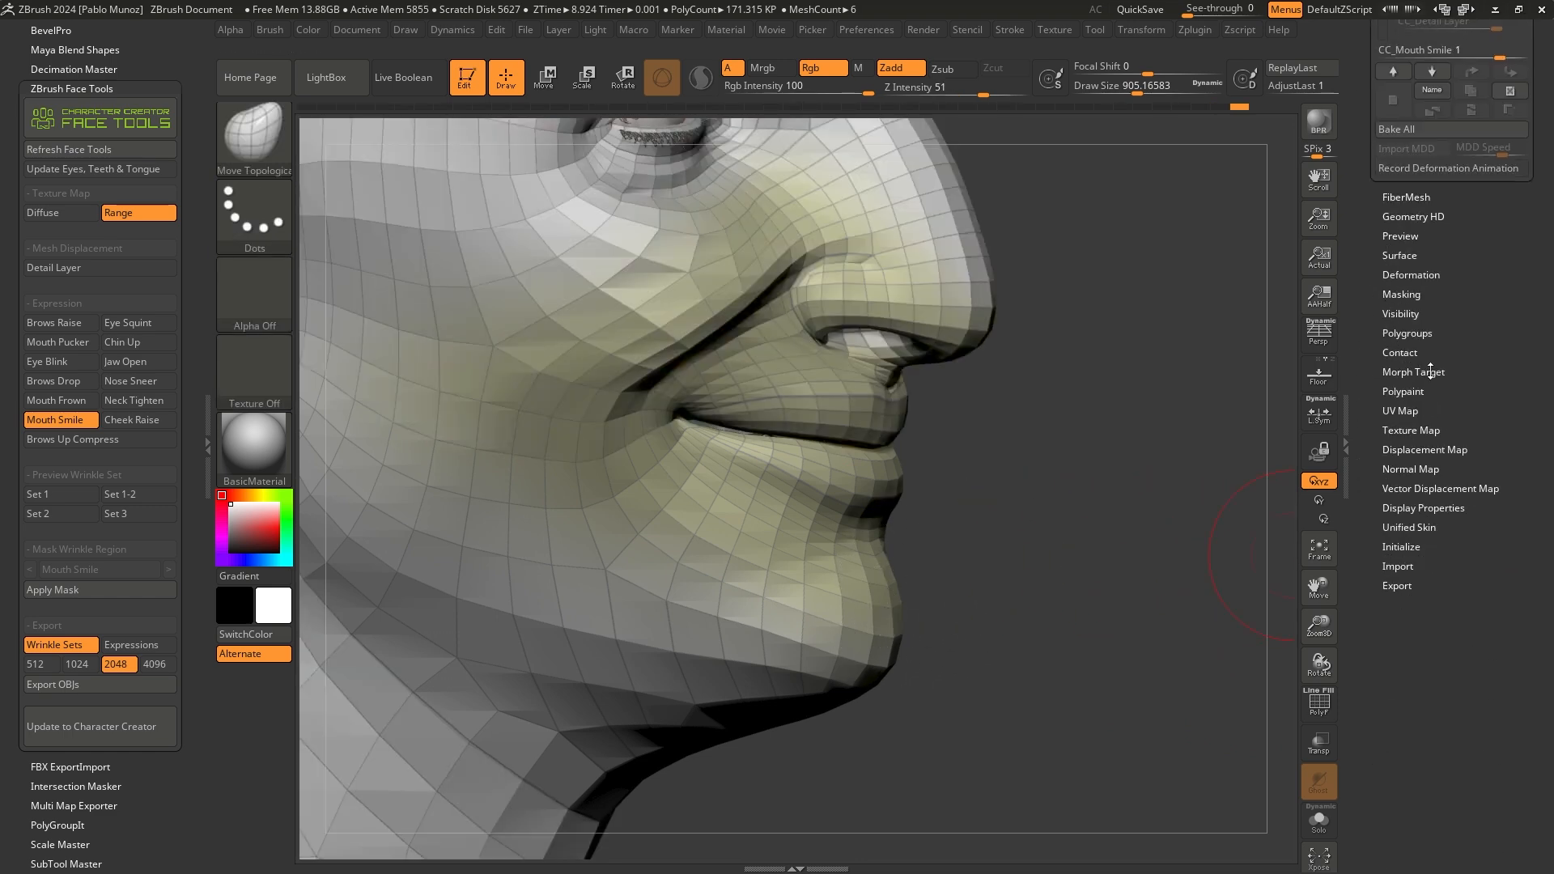
{"action": "key", "text": "shift"}
{"action": "left_click", "coordinate": [1412, 430]}
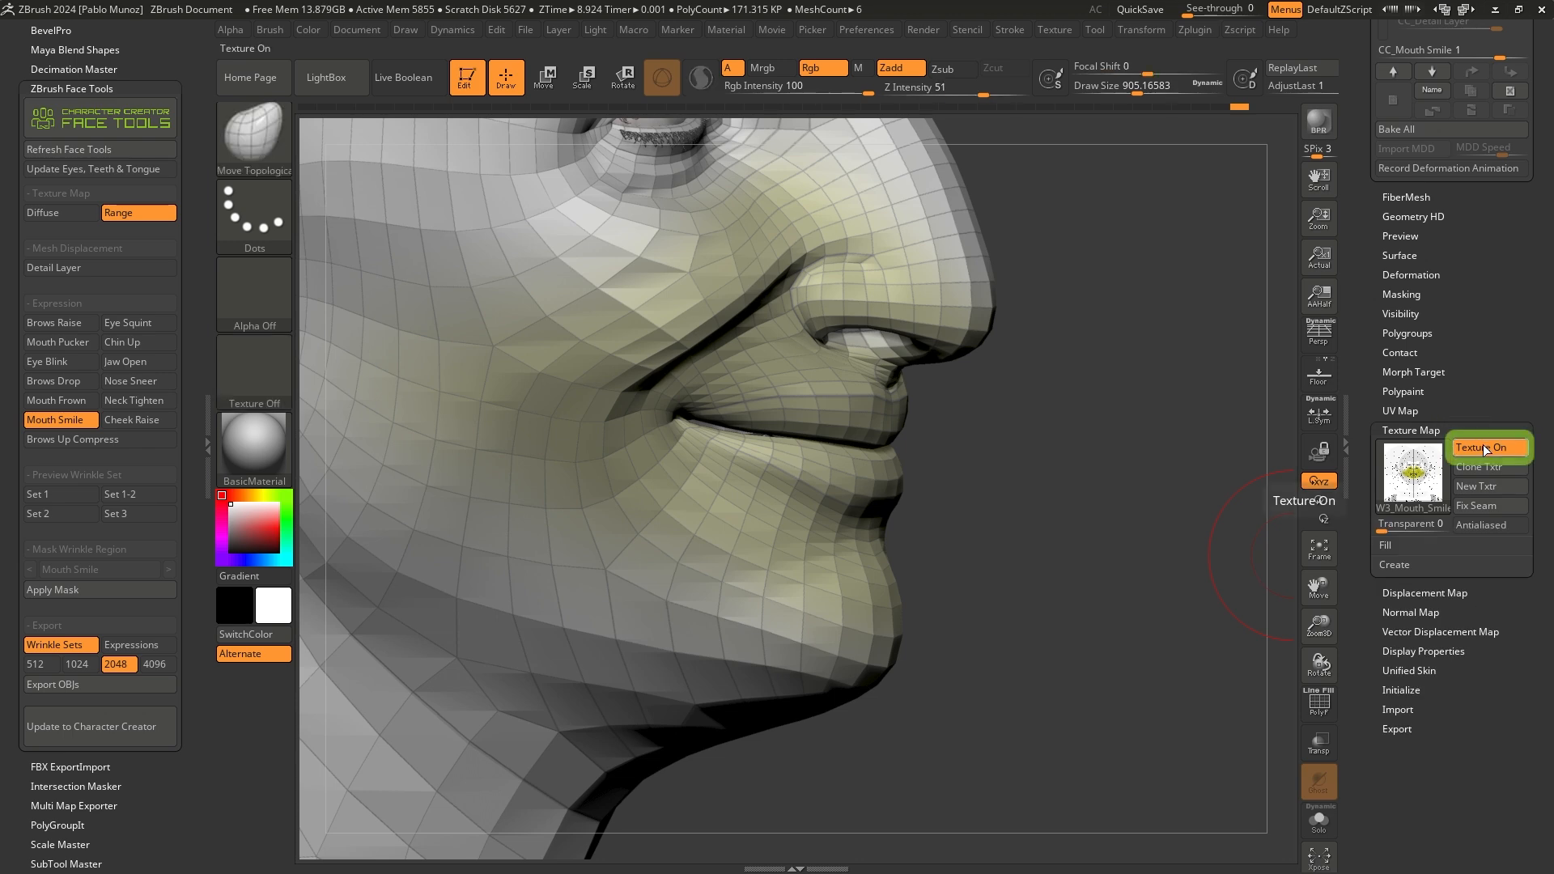
{"action": "left_click", "coordinate": [1484, 446]}
{"action": "left_click", "coordinate": [1318, 710]}
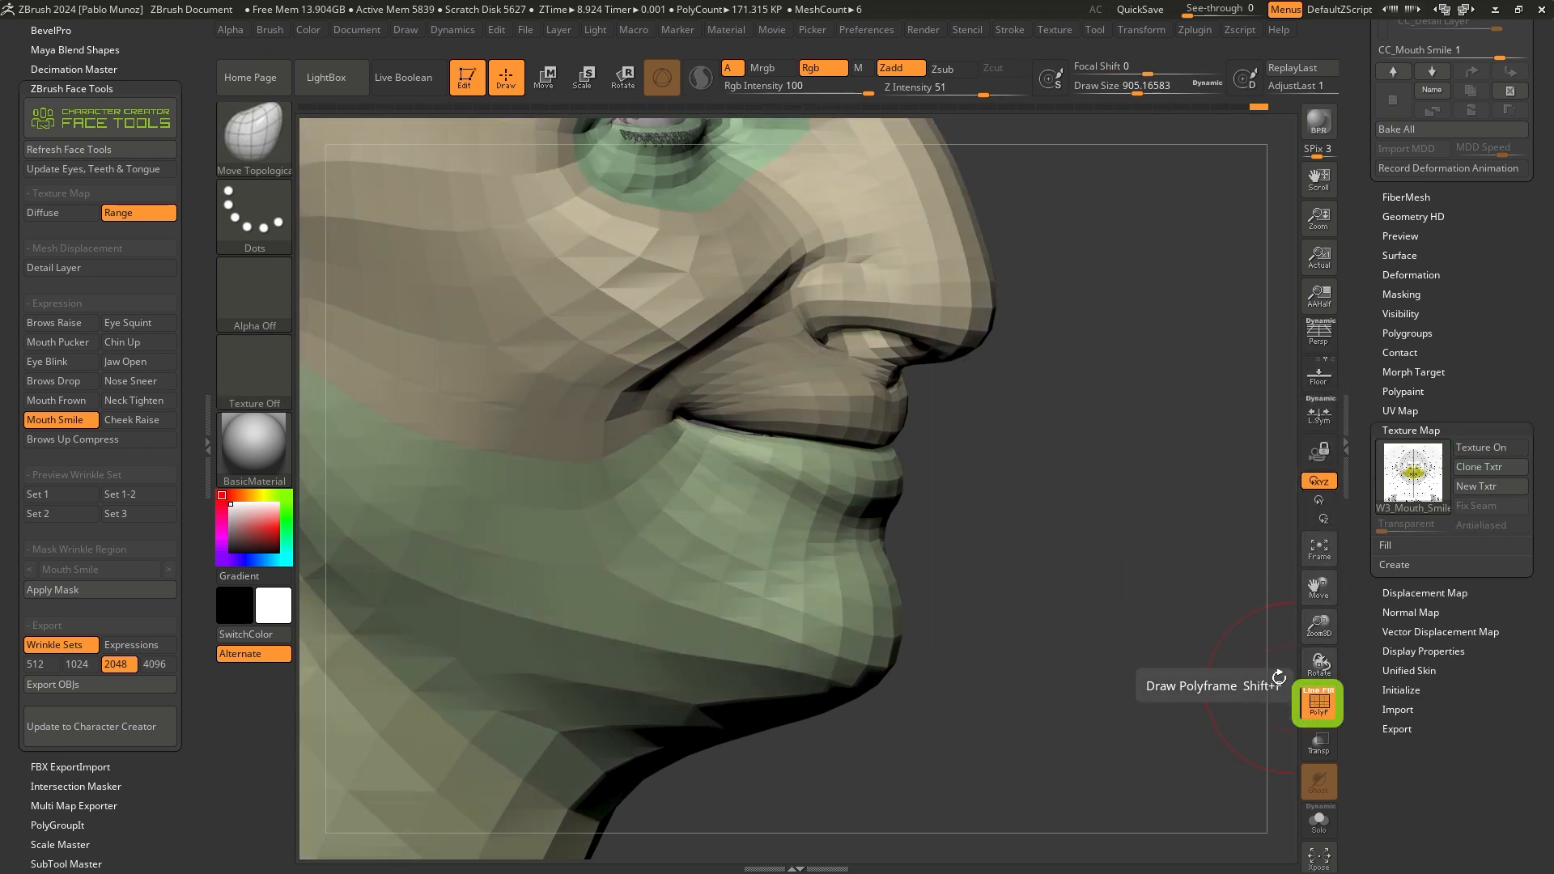
{"action": "key", "text": "f"}
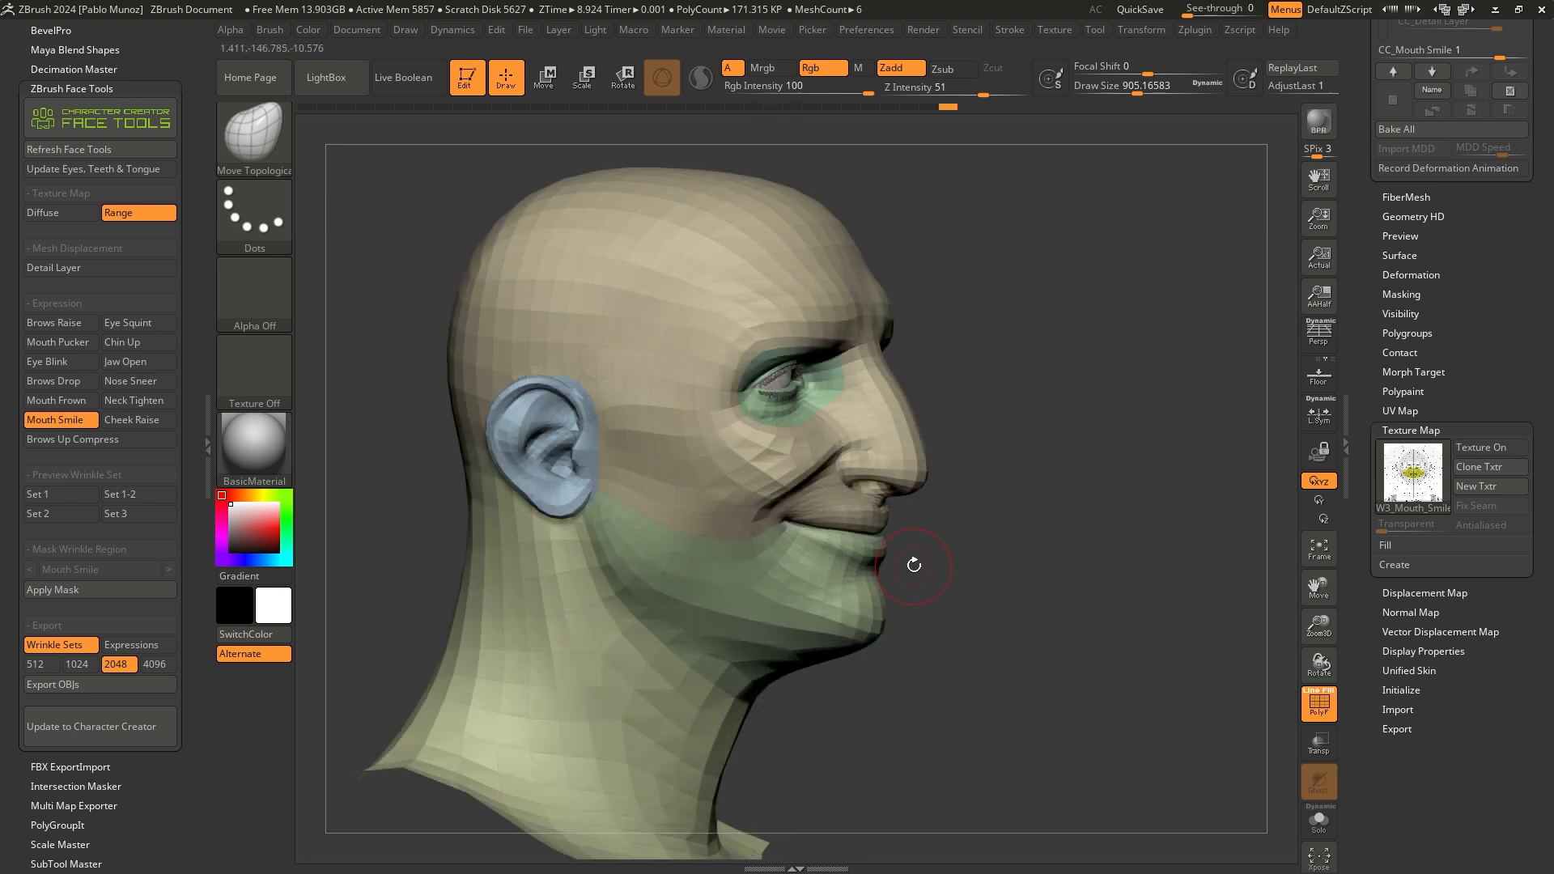
Isolate the lower-jaw polygroup, bring back the full head and turn its texture map on again
{"action": "key", "text": "ctrl"}
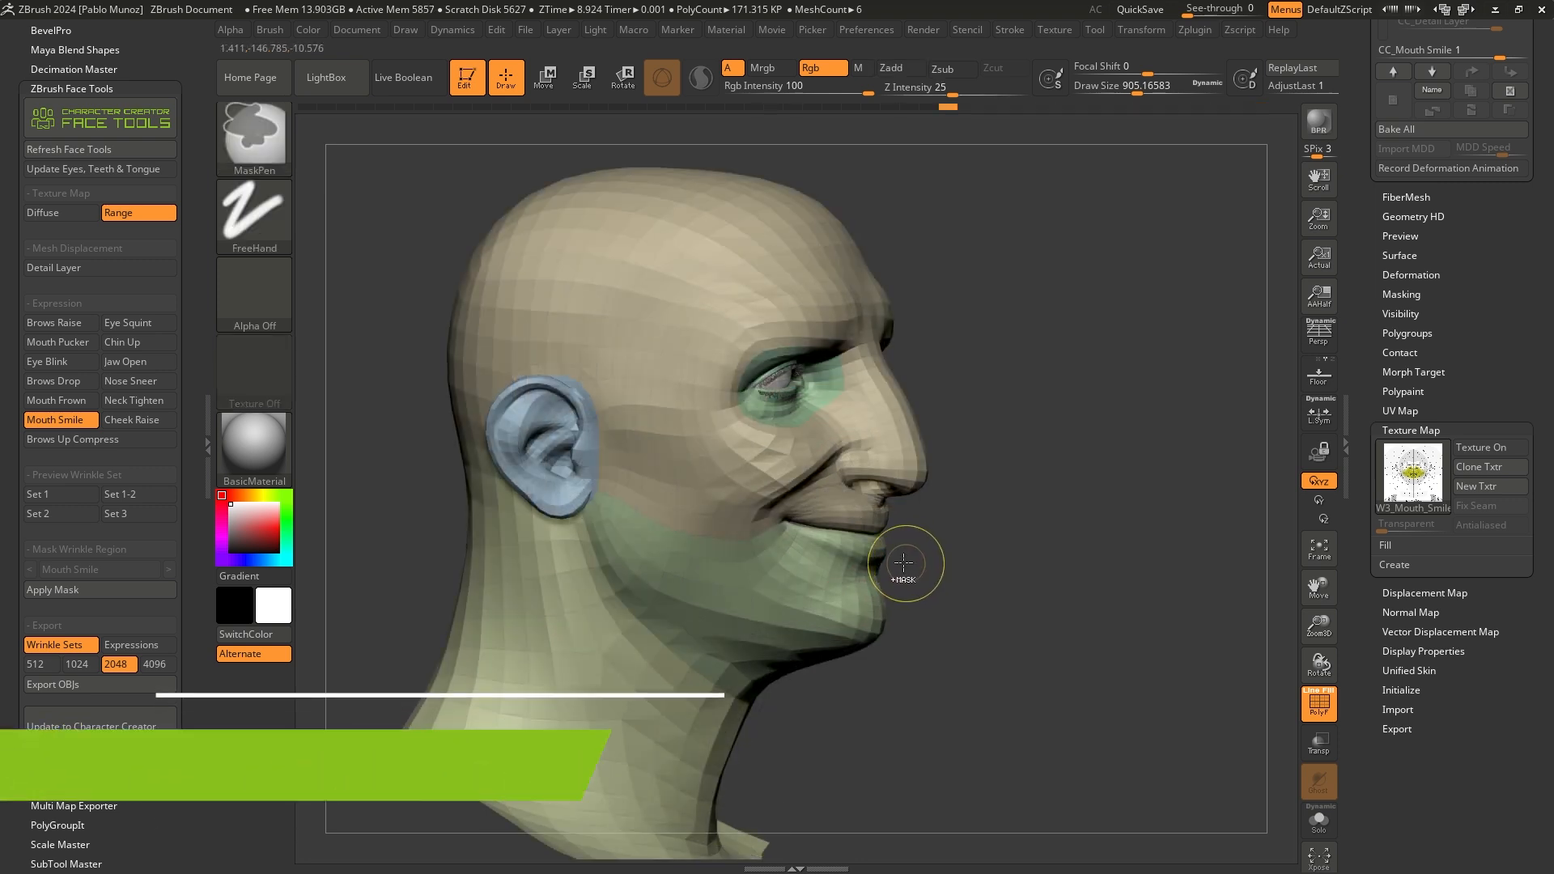
{"action": "key", "text": "ctrl+shift"}
{"action": "left_click", "coordinate": [845, 590], "text": "ctrl+shift"}
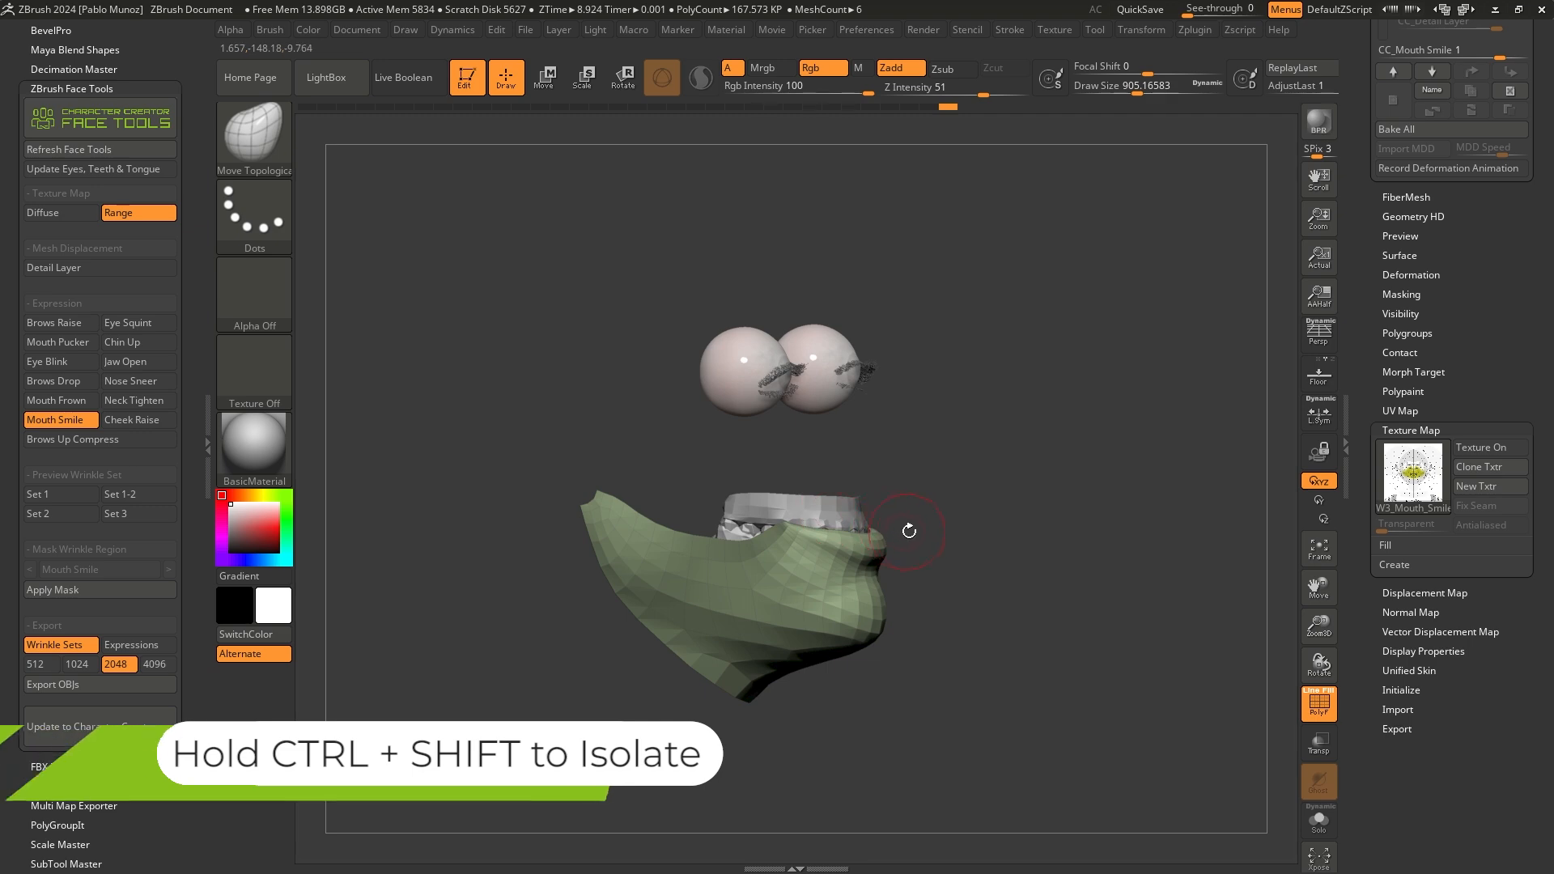
{"action": "left_click", "coordinate": [939, 585], "text": "ctrl+shift"}
{"action": "left_click", "coordinate": [1487, 450]}
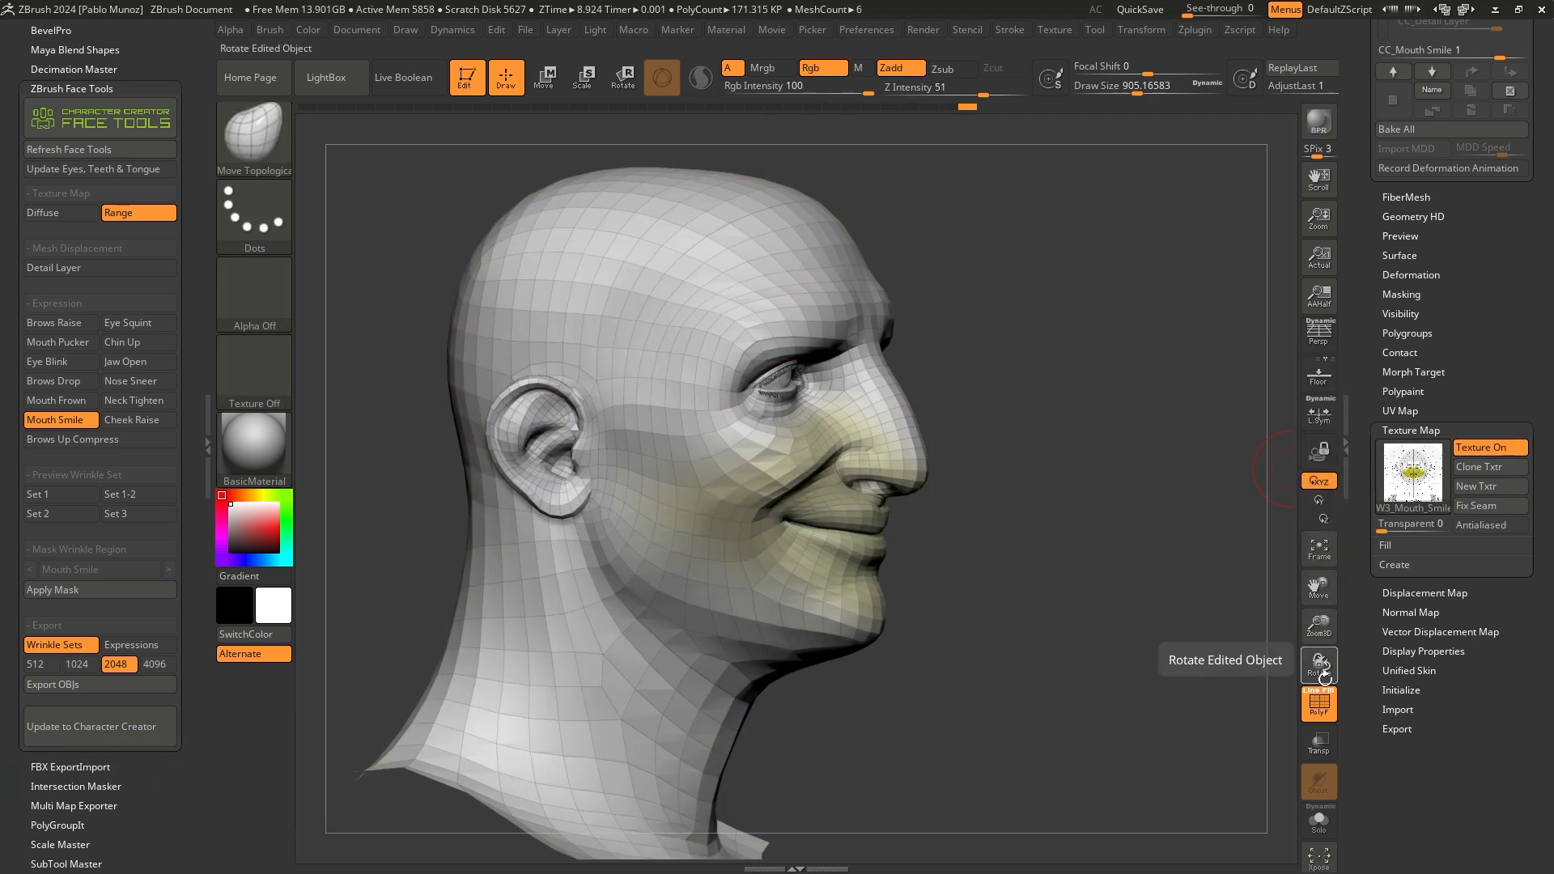
Isolate the upper-face polygroup to work on the upper lip's edge against the teeth
{"action": "right_click_drag", "start_coordinate": [845, 565], "coordinate": [866, 611], "text": "ctrl"}
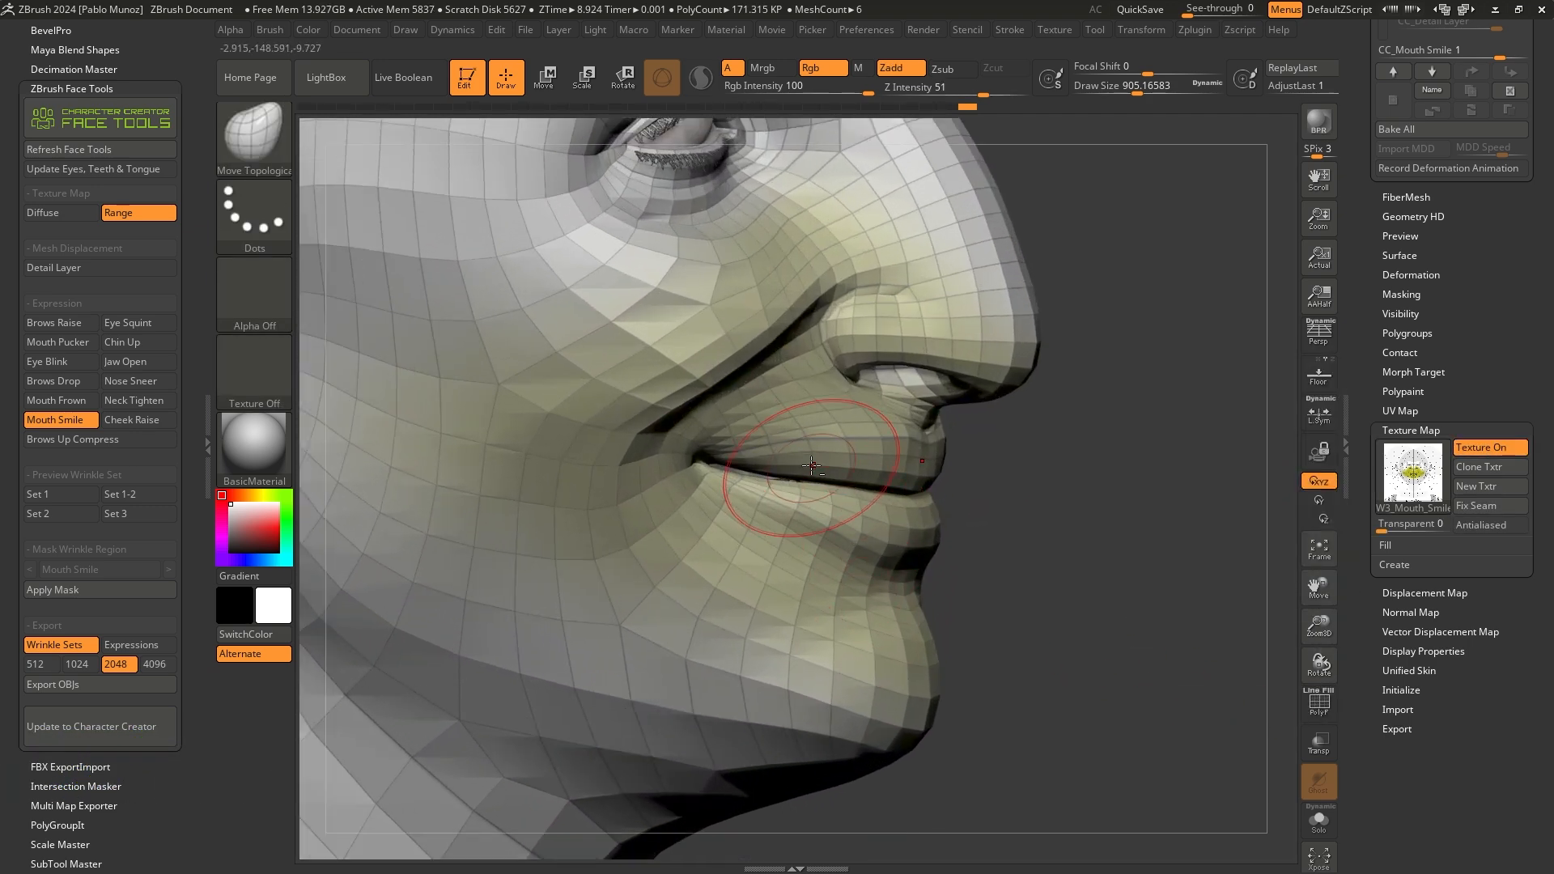
{"action": "key", "text": "ctrl"}
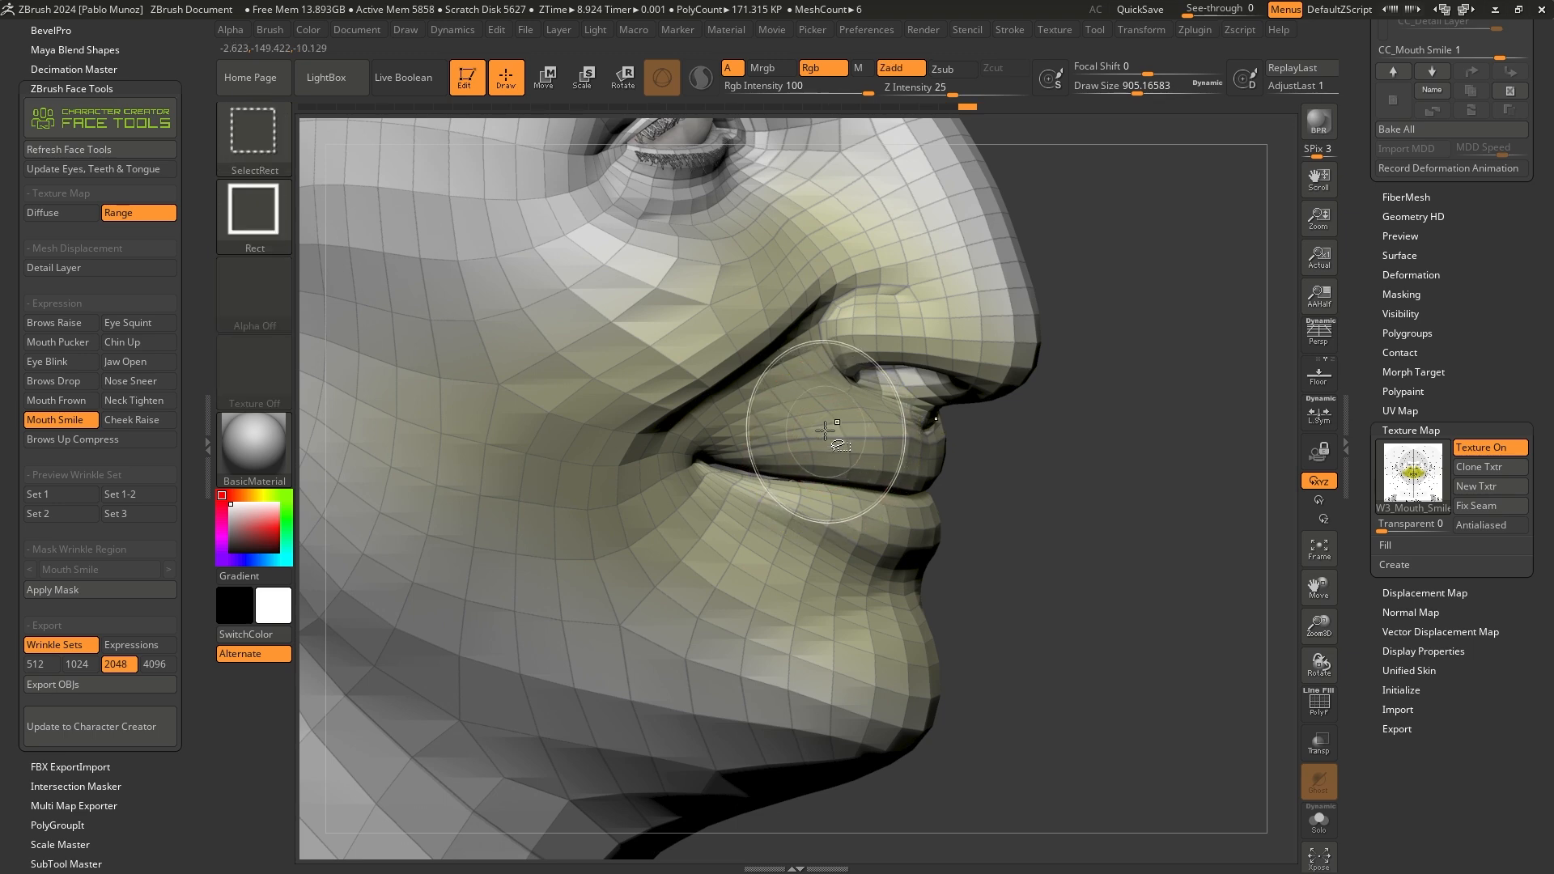
{"action": "left_click", "coordinate": [835, 453], "text": "ctrl+shift"}
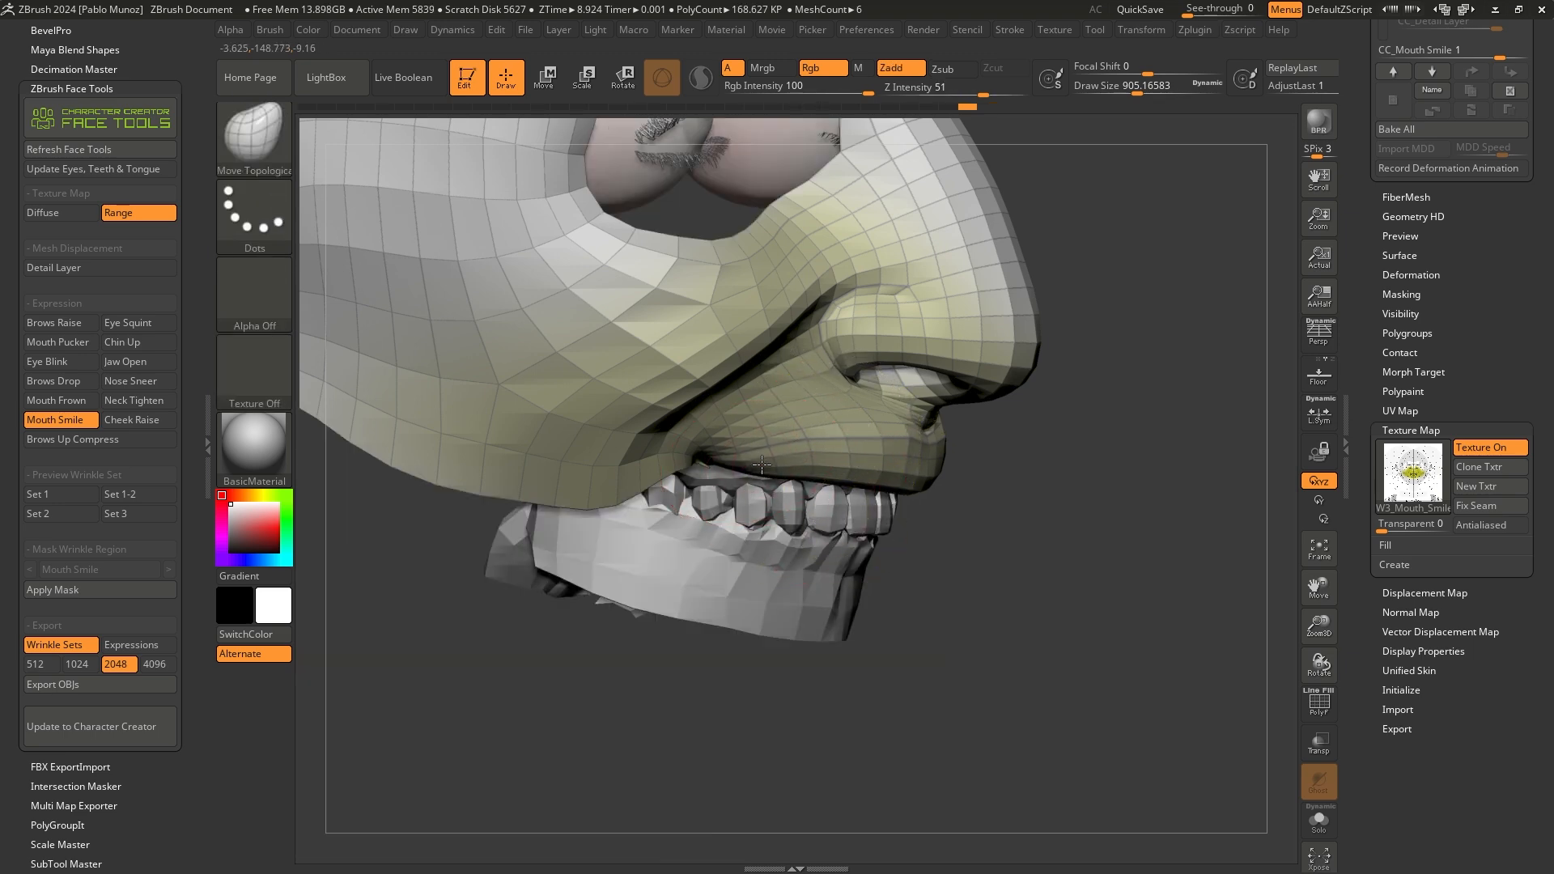
{"action": "right_click_drag", "start_coordinate": [792, 457], "coordinate": [766, 443]}
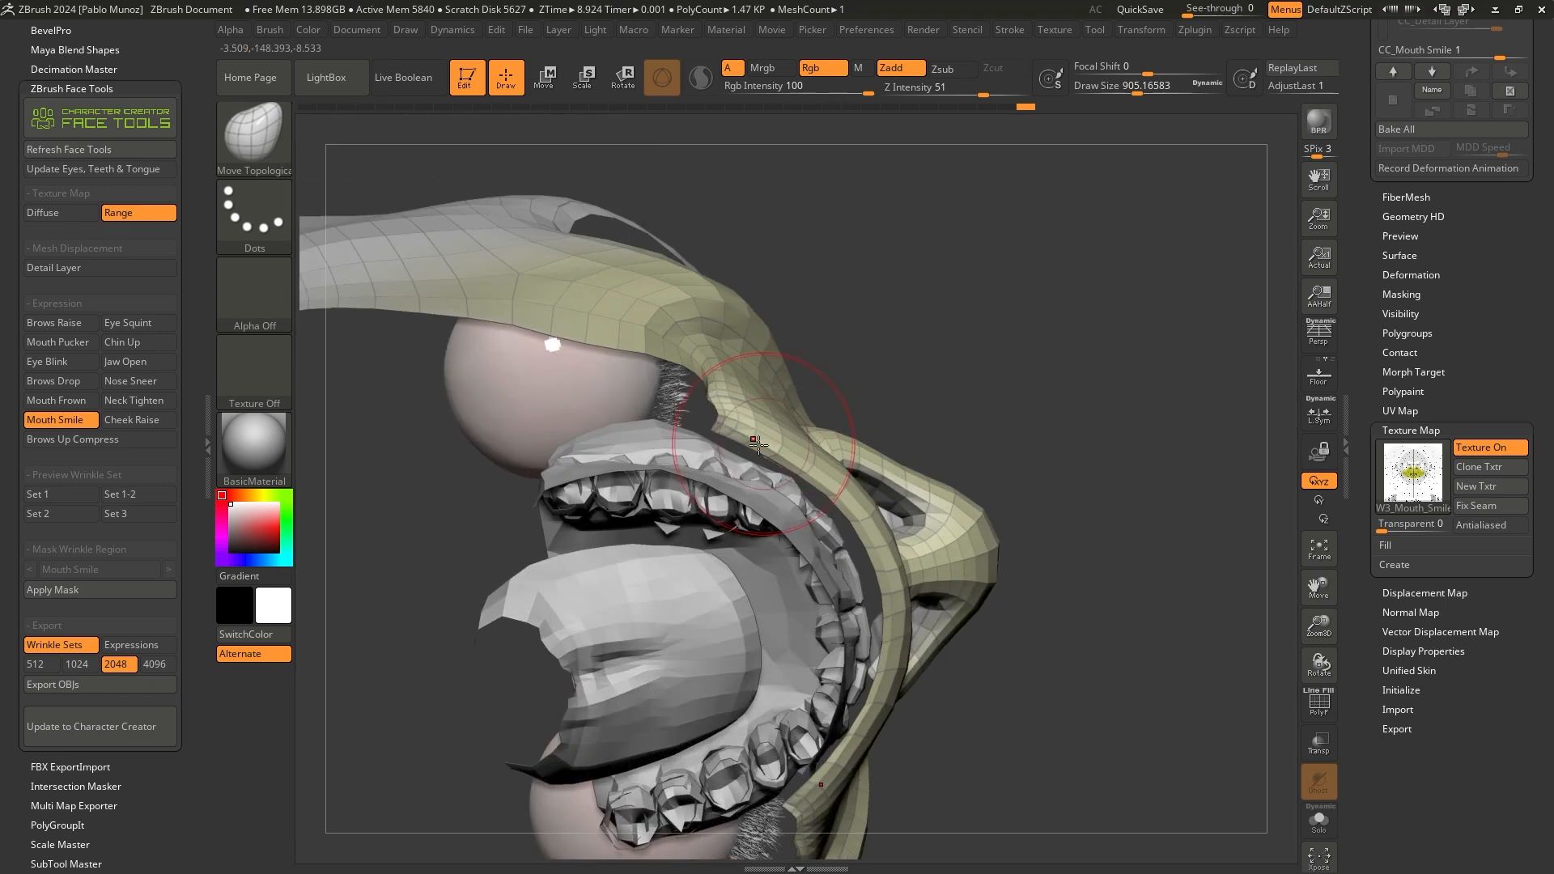
{"action": "mouse_move", "coordinate": [877, 502]}
{"action": "right_mouse_down"}
{"action": "mouse_move", "coordinate": [842, 571]}
{"action": "mouse_move", "coordinate": [801, 587]}
{"action": "mouse_move", "coordinate": [746, 493]}
{"action": "right_mouse_up"}
Isolate the lower-jaw polygroup and adjust the lower lip at a draw size of about 833, restoring the full head
{"action": "left_click", "coordinate": [797, 595], "text": "ctrl+shift"}
{"action": "left_click", "coordinate": [769, 525], "text": "ctrl+shift"}
{"action": "key", "text": "space"}
{"action": "left_click_drag", "start_coordinate": [767, 493], "coordinate": [765, 494]}
{"action": "right_click_drag", "start_coordinate": [774, 503], "coordinate": [791, 505]}
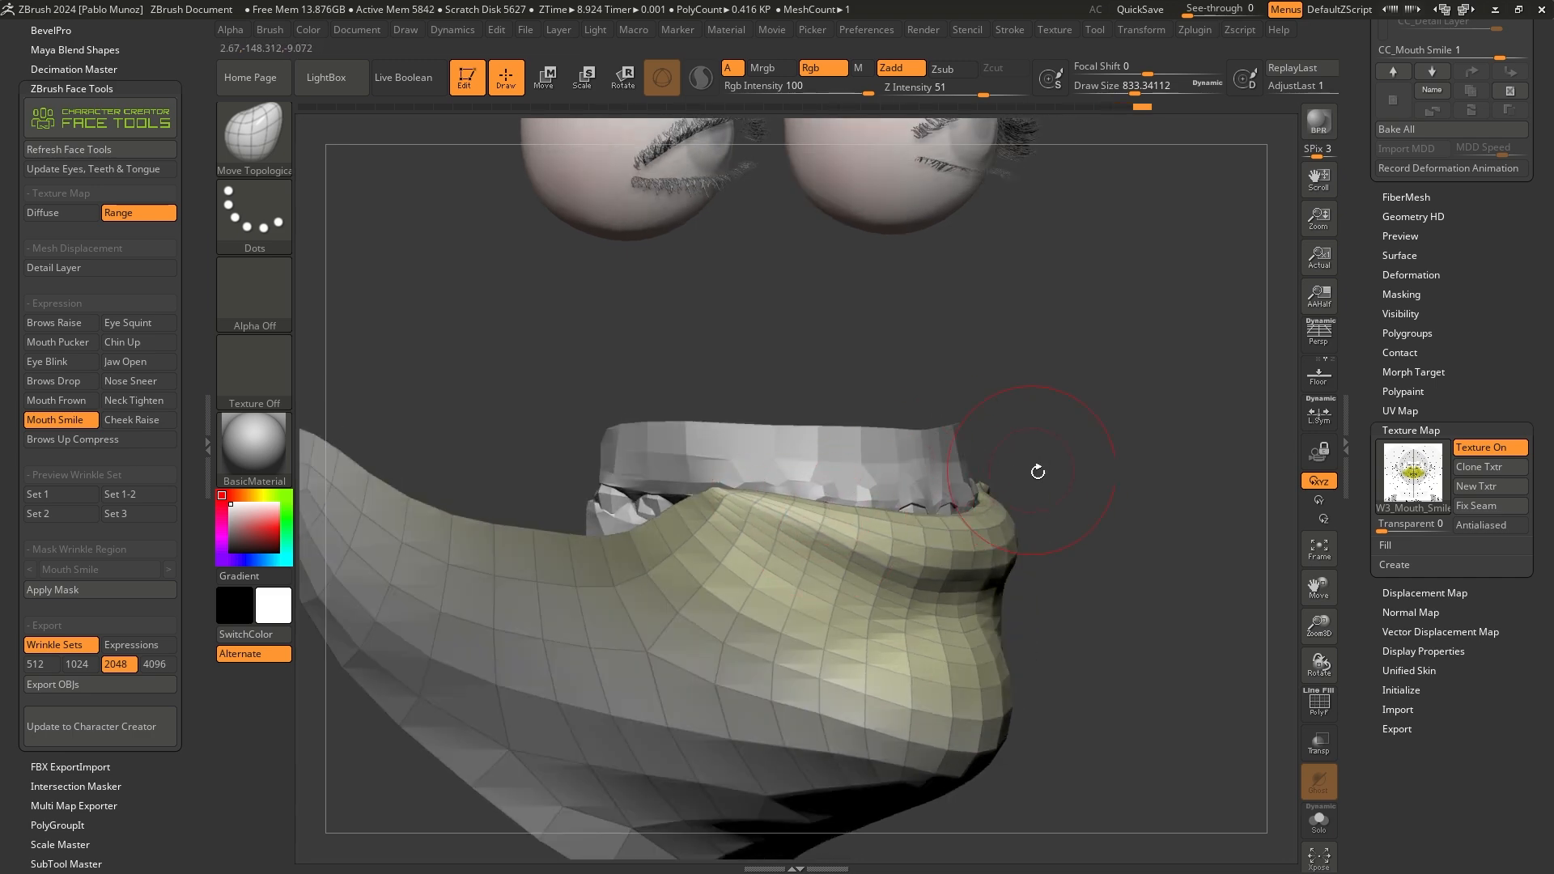
{"action": "left_click", "coordinate": [1079, 485], "text": "ctrl+shift"}
{"action": "right_click_drag", "start_coordinate": [1079, 485], "coordinate": [1039, 381], "text": "ctrl"}
{"action": "right_click_drag", "start_coordinate": [1039, 380], "coordinate": [949, 458], "text": "shift"}
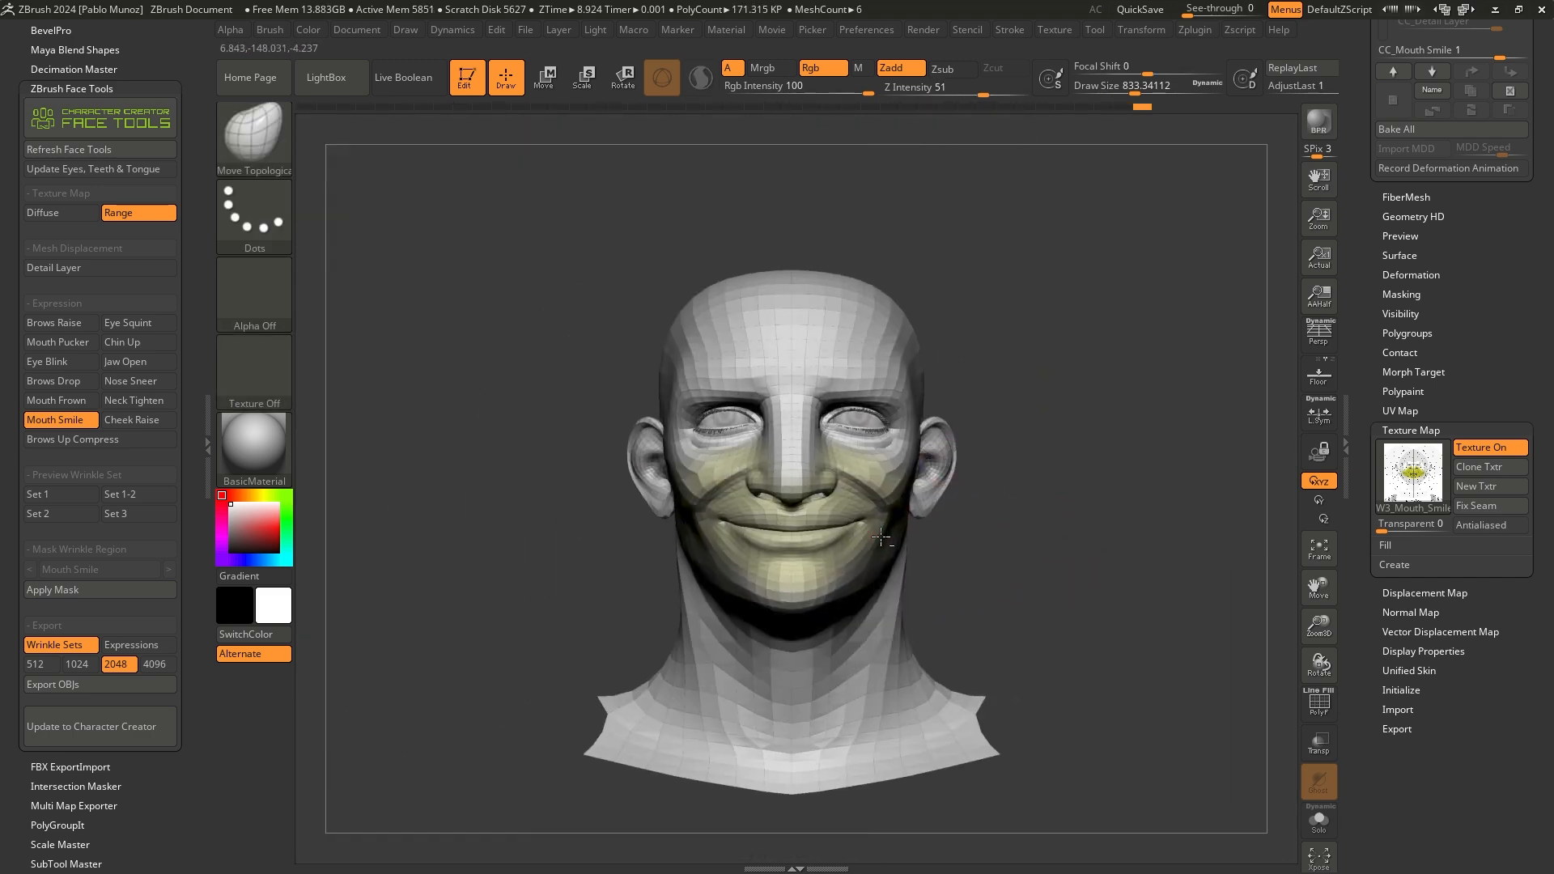
Refine the upper lip area and the fold between nose and cheek with Move Topological strokes
{"action": "right_click_drag", "start_coordinate": [889, 532], "coordinate": [880, 515], "text": "ctrl"}
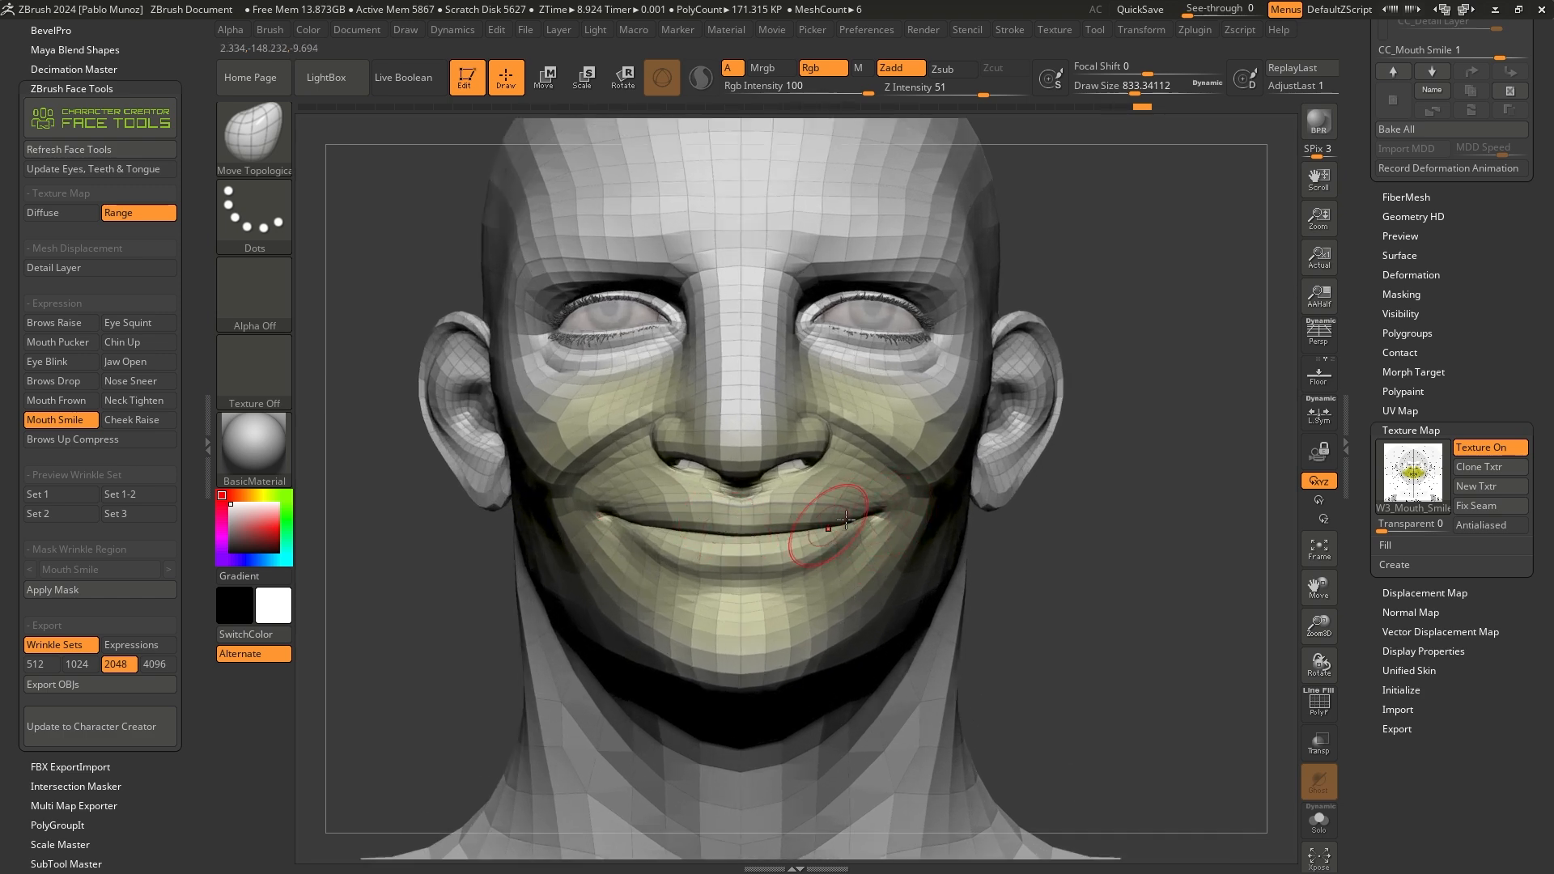
{"action": "right_click_drag", "start_coordinate": [758, 455], "coordinate": [859, 444], "text": "alt"}
{"action": "right_click_drag", "start_coordinate": [639, 449], "coordinate": [798, 441]}
{"action": "left_click_drag", "start_coordinate": [753, 490], "coordinate": [773, 477]}
{"action": "right_click_drag", "start_coordinate": [833, 441], "coordinate": [763, 380]}
{"action": "right_click_drag", "start_coordinate": [680, 421], "coordinate": [728, 368]}
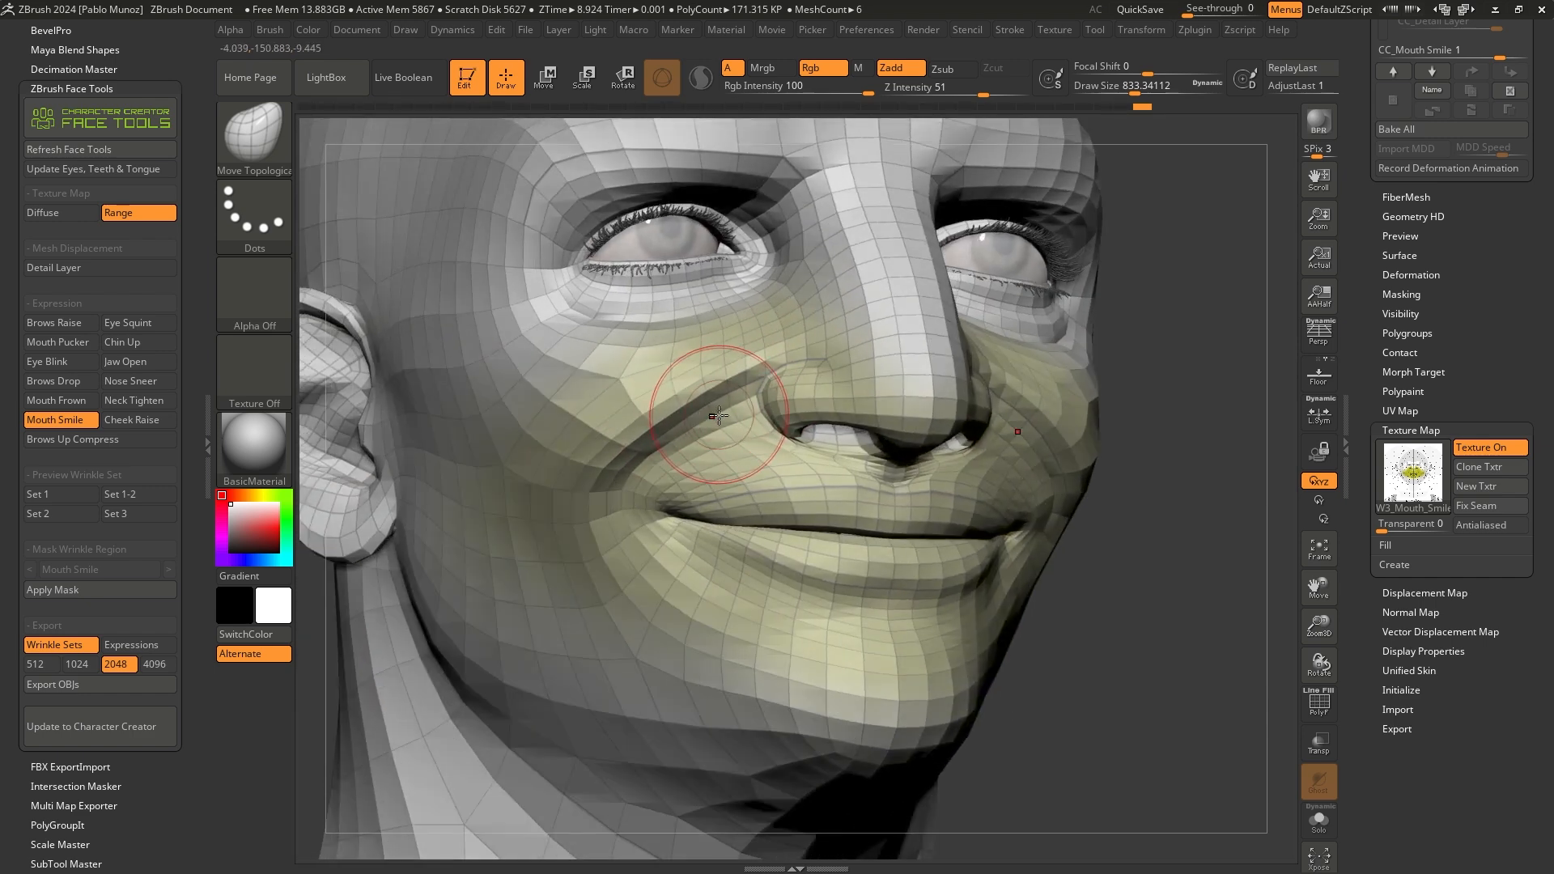
{"action": "left_click_drag", "start_coordinate": [710, 415], "coordinate": [704, 421]}
Raise the head mesh to subdivision level 3
{"action": "left_click_drag", "start_coordinate": [1362, 354], "coordinate": [1360, 424]}
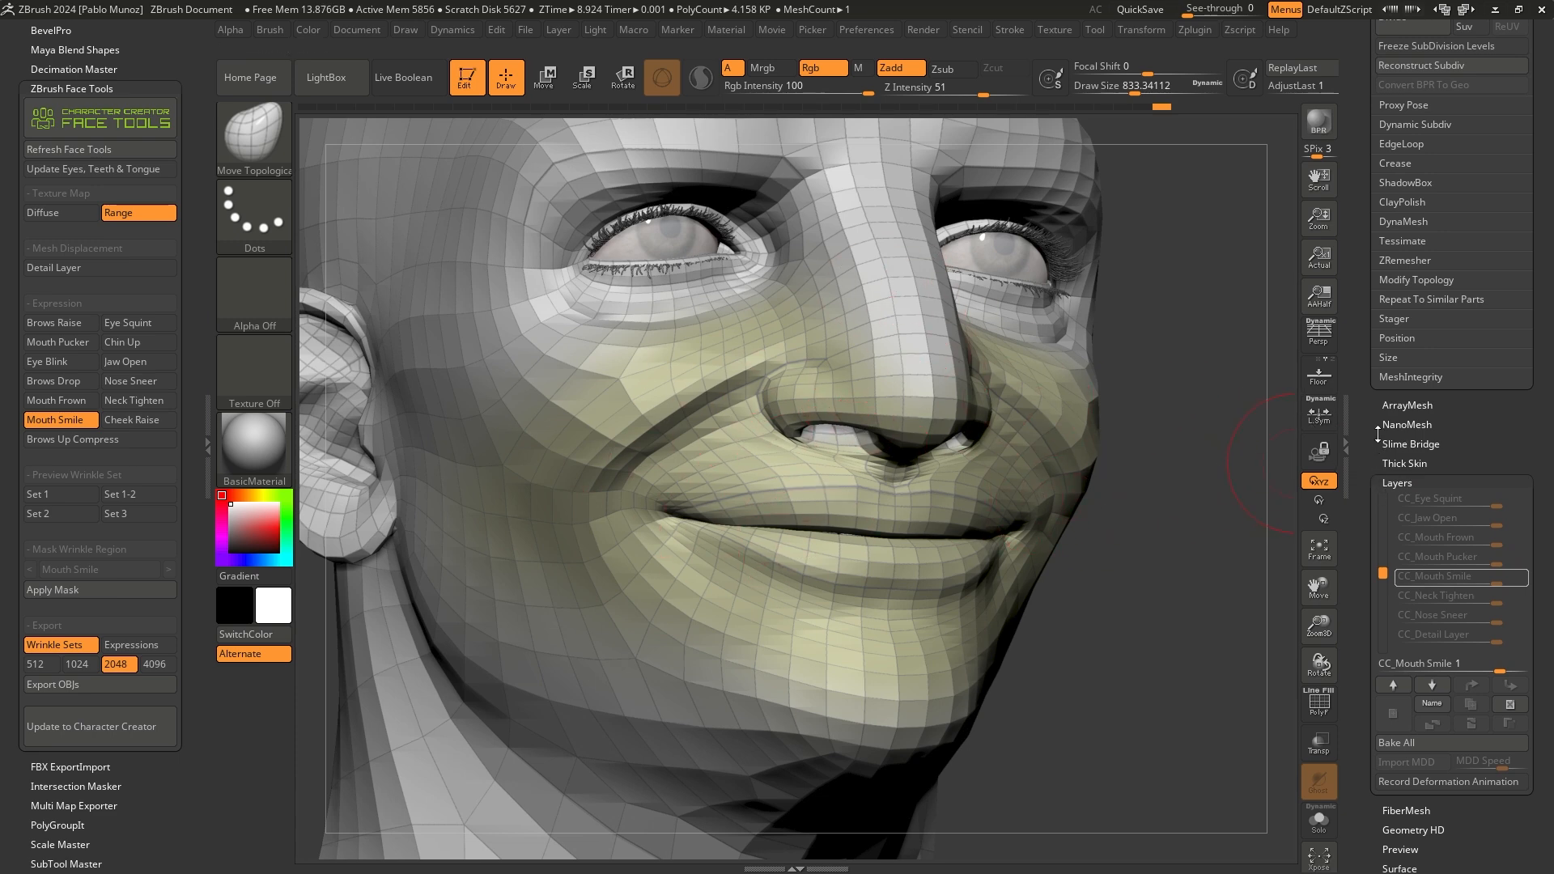
{"action": "scroll", "coordinate": [1378, 433], "scroll_direction": "up", "scroll_amount": 5}
{"action": "left_click_drag", "start_coordinate": [1384, 349], "coordinate": [1386, 349]}
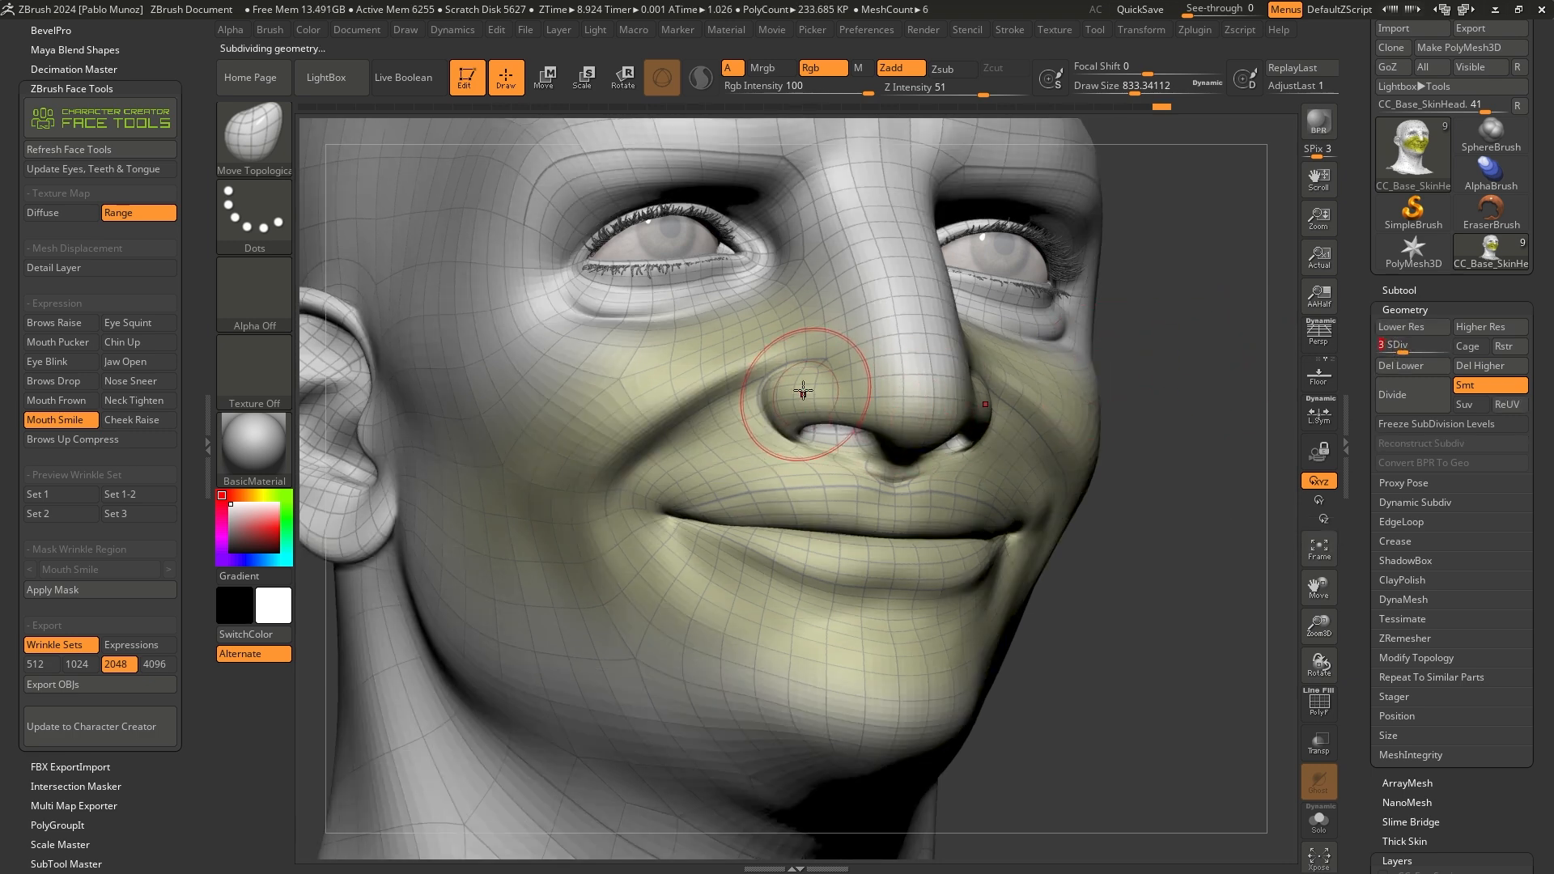
{"action": "key", "text": "shift"}
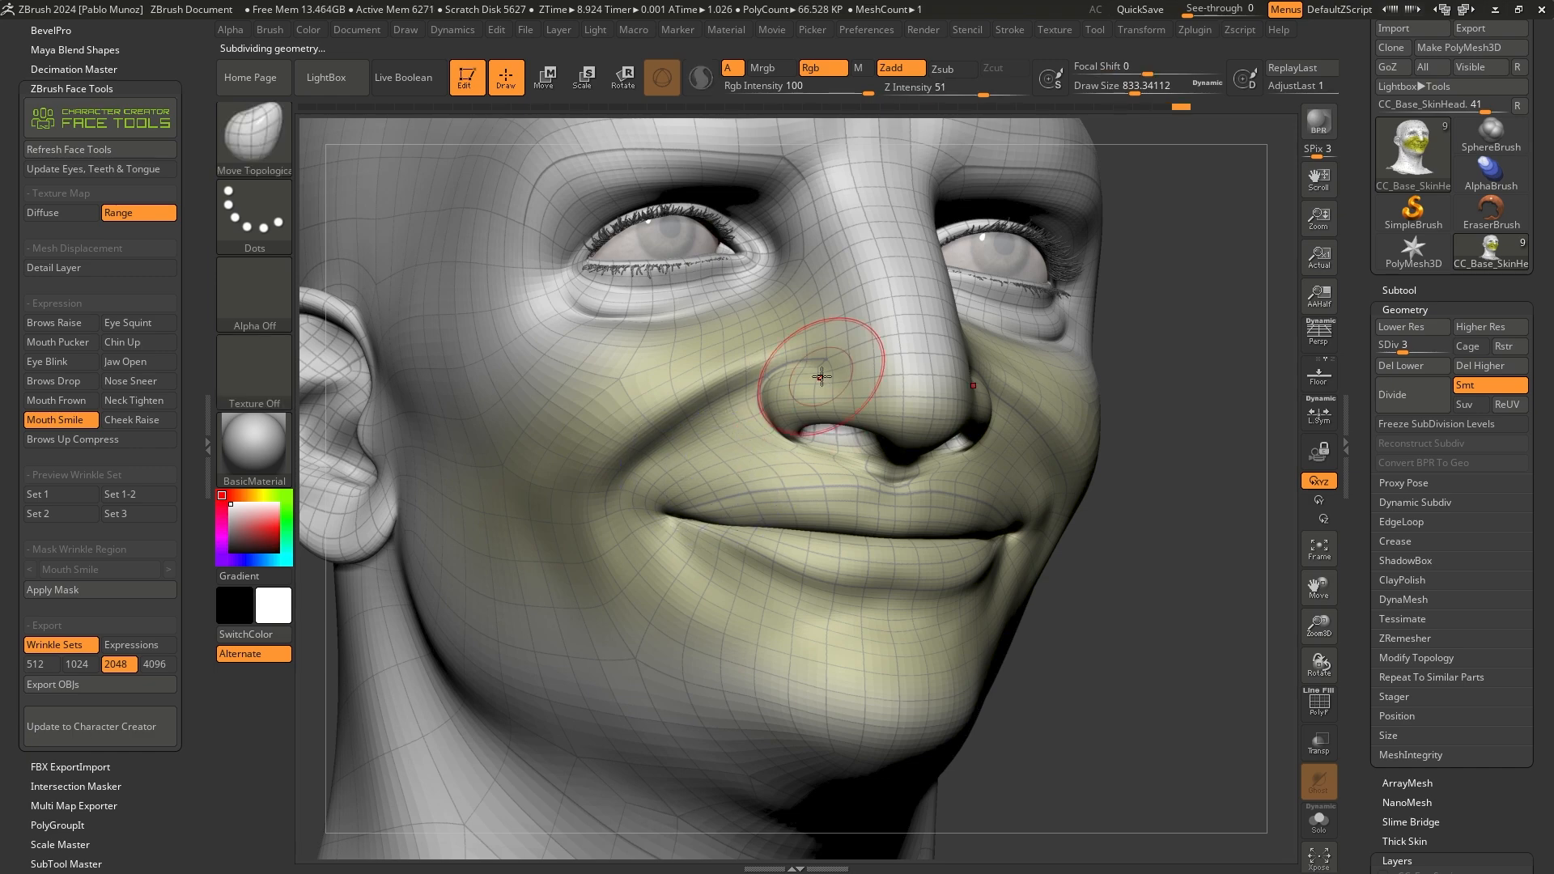
Choose the DamStandard brush and set its draw size to about 537
{"action": "key", "text": "b"}
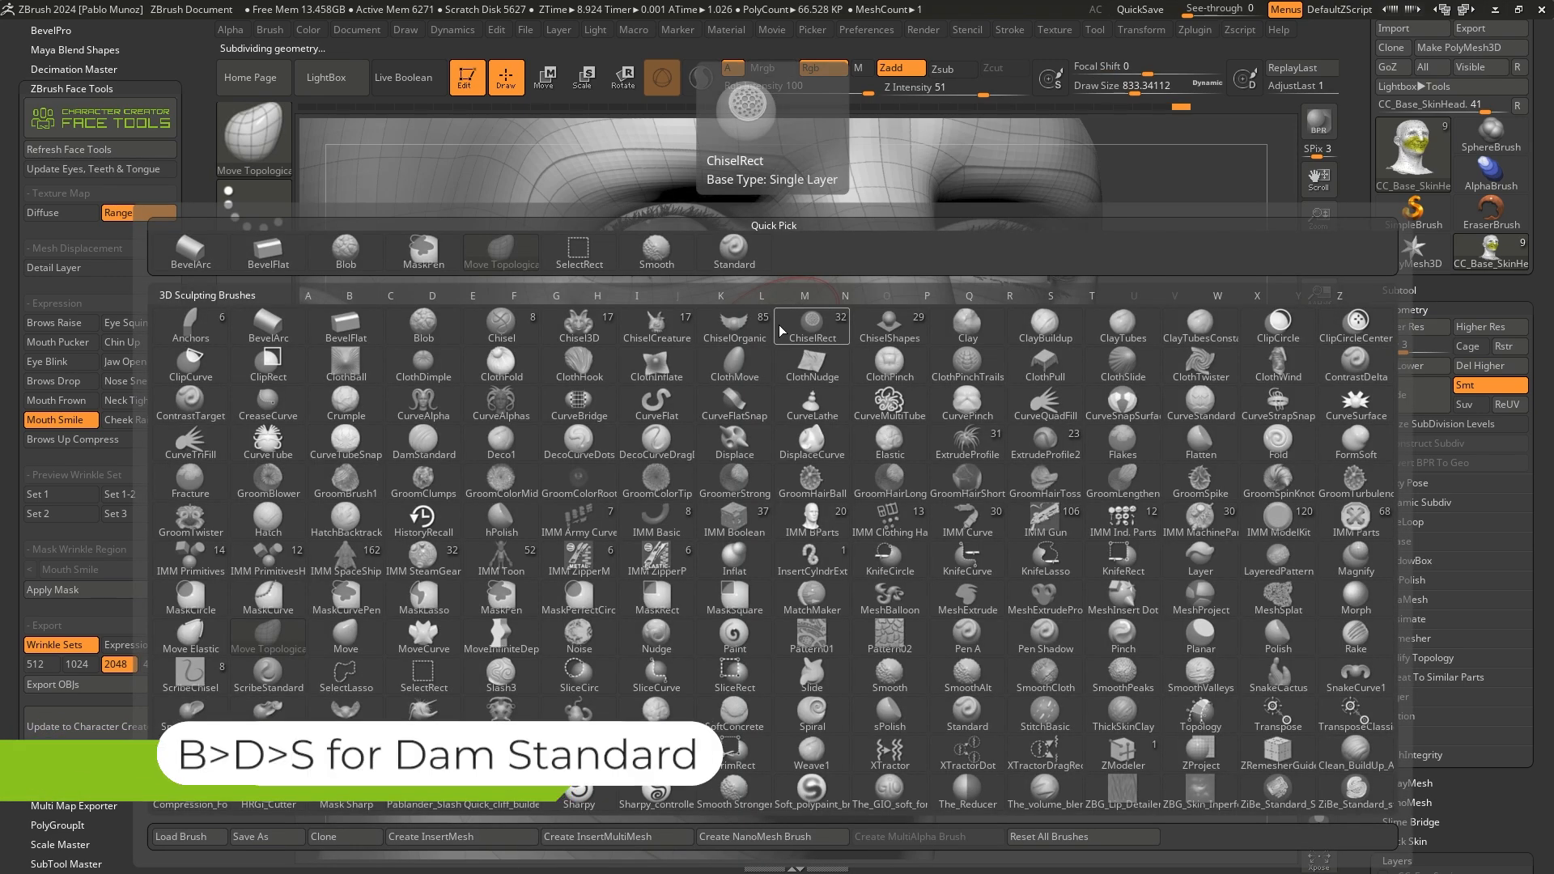
{"action": "key", "text": "d"}
{"action": "key", "text": "s"}
{"action": "key", "text": "space"}
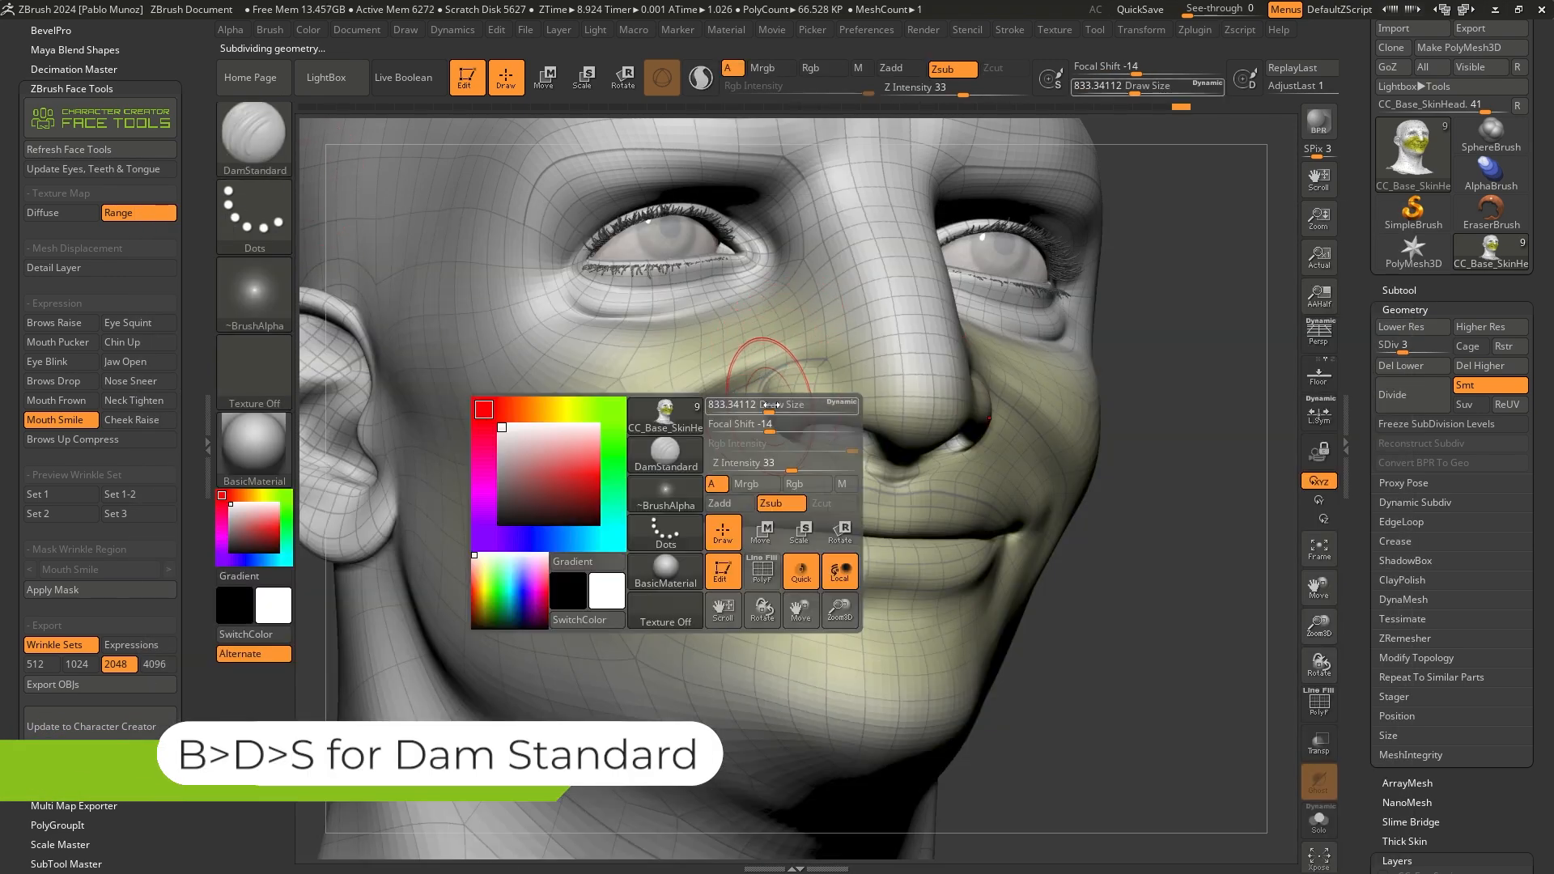
{"action": "left_click_drag", "start_coordinate": [766, 408], "coordinate": [753, 408]}
Carve the nasolabial fold up alongside the nostril with DamStandard and smooth its cheek side
{"action": "right_click_drag", "start_coordinate": [757, 410], "coordinate": [668, 443]}
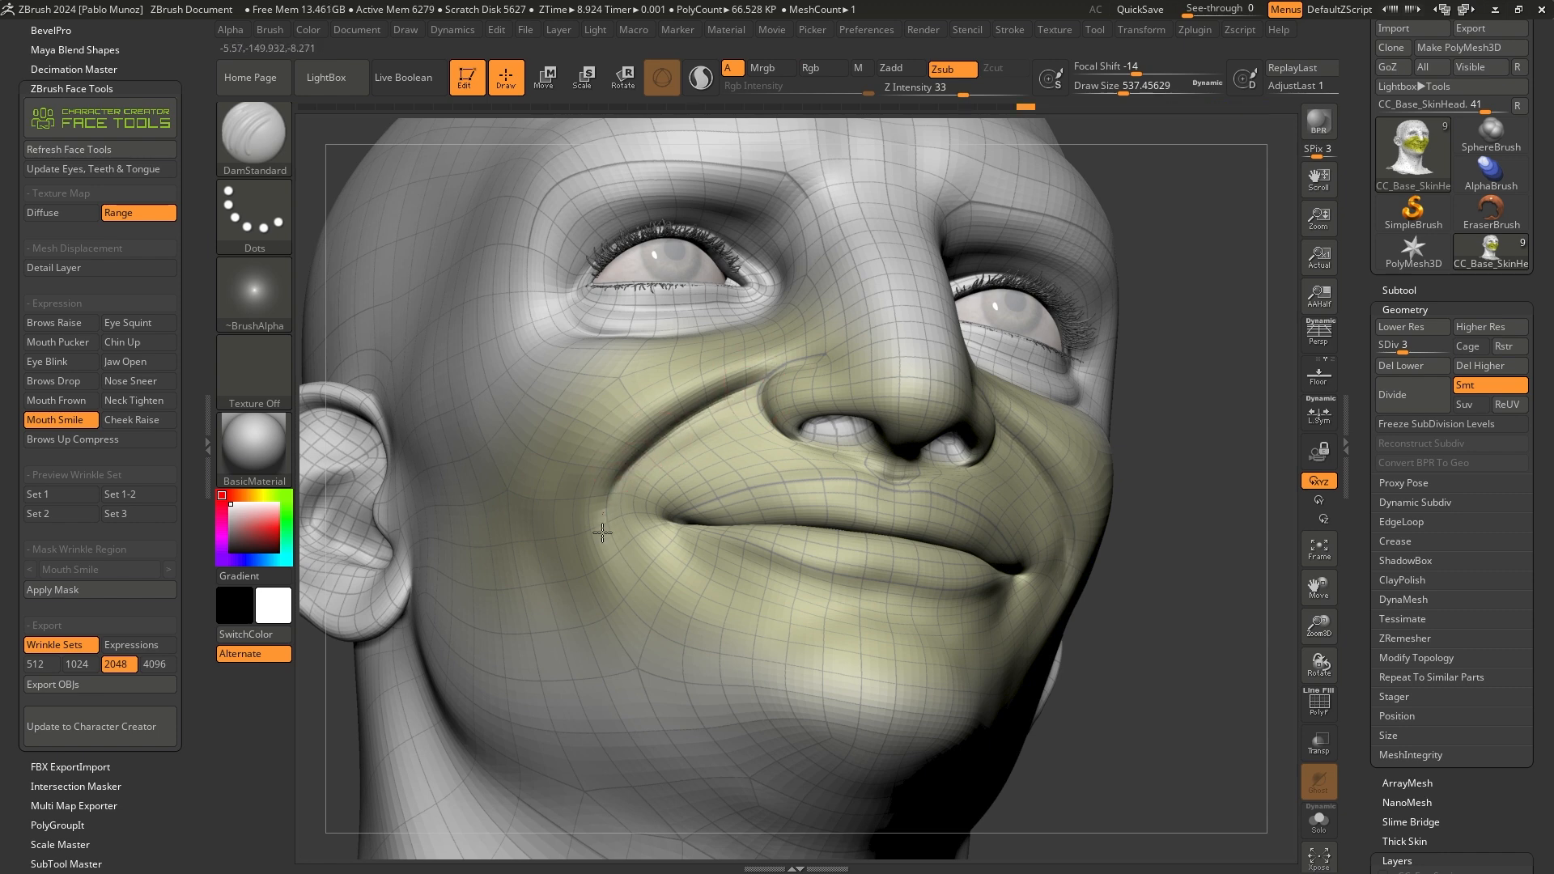
{"action": "key", "text": "shift"}
{"action": "left_click_drag", "start_coordinate": [673, 423], "coordinate": [706, 393], "text": "shift"}
{"action": "mouse_move", "coordinate": [706, 392]}
{"action": "right_mouse_down"}
{"action": "mouse_move", "coordinate": [776, 381]}
{"action": "mouse_move", "coordinate": [808, 354]}
{"action": "mouse_move", "coordinate": [752, 383]}
{"action": "right_mouse_up"}
{"action": "mouse_move", "coordinate": [686, 431]}
{"action": "right_mouse_down"}
{"action": "mouse_move", "coordinate": [672, 392]}
{"action": "mouse_move", "coordinate": [761, 390]}
{"action": "mouse_move", "coordinate": [850, 313]}
{"action": "right_mouse_up"}
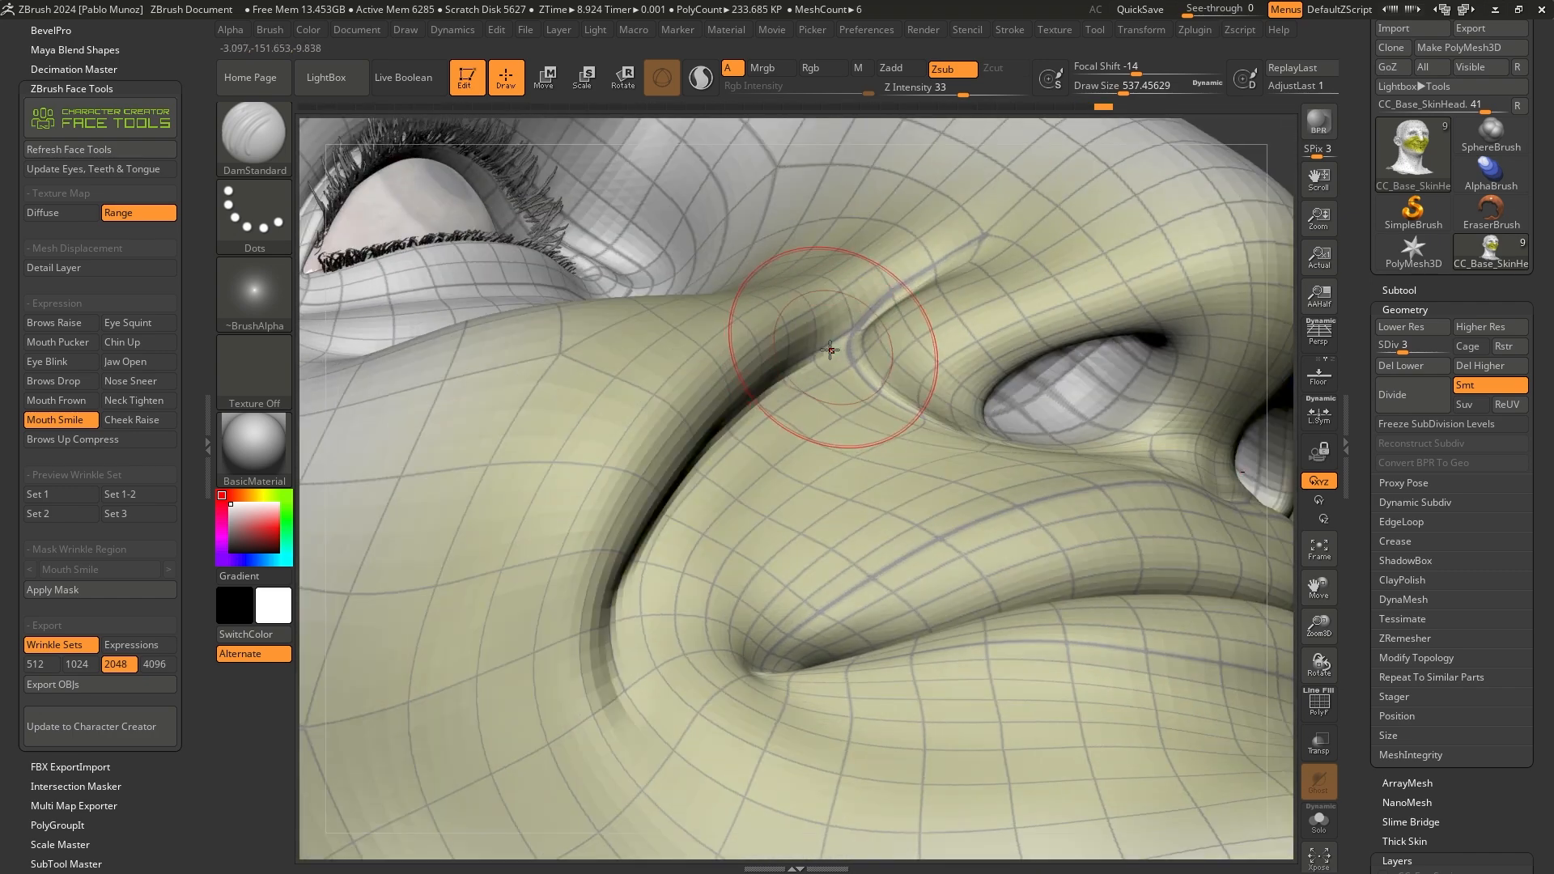
{"action": "left_click_drag", "start_coordinate": [868, 314], "coordinate": [977, 253]}
{"action": "mouse_move", "coordinate": [909, 316]}
{"action": "right_mouse_down"}
{"action": "mouse_move", "coordinate": [972, 304]}
{"action": "mouse_move", "coordinate": [817, 366]}
{"action": "mouse_move", "coordinate": [797, 438]}
{"action": "mouse_move", "coordinate": [777, 434]}
{"action": "right_mouse_up"}
Deepen the smile fold with DamStandard and extend it down around the mouth corner
{"action": "mouse_move", "coordinate": [718, 478]}
{"action": "left_mouse_down"}
{"action": "mouse_move", "coordinate": [742, 570]}
{"action": "mouse_move", "coordinate": [760, 541]}
{"action": "left_mouse_up"}
{"action": "right_click_drag", "start_coordinate": [764, 536], "coordinate": [724, 490]}
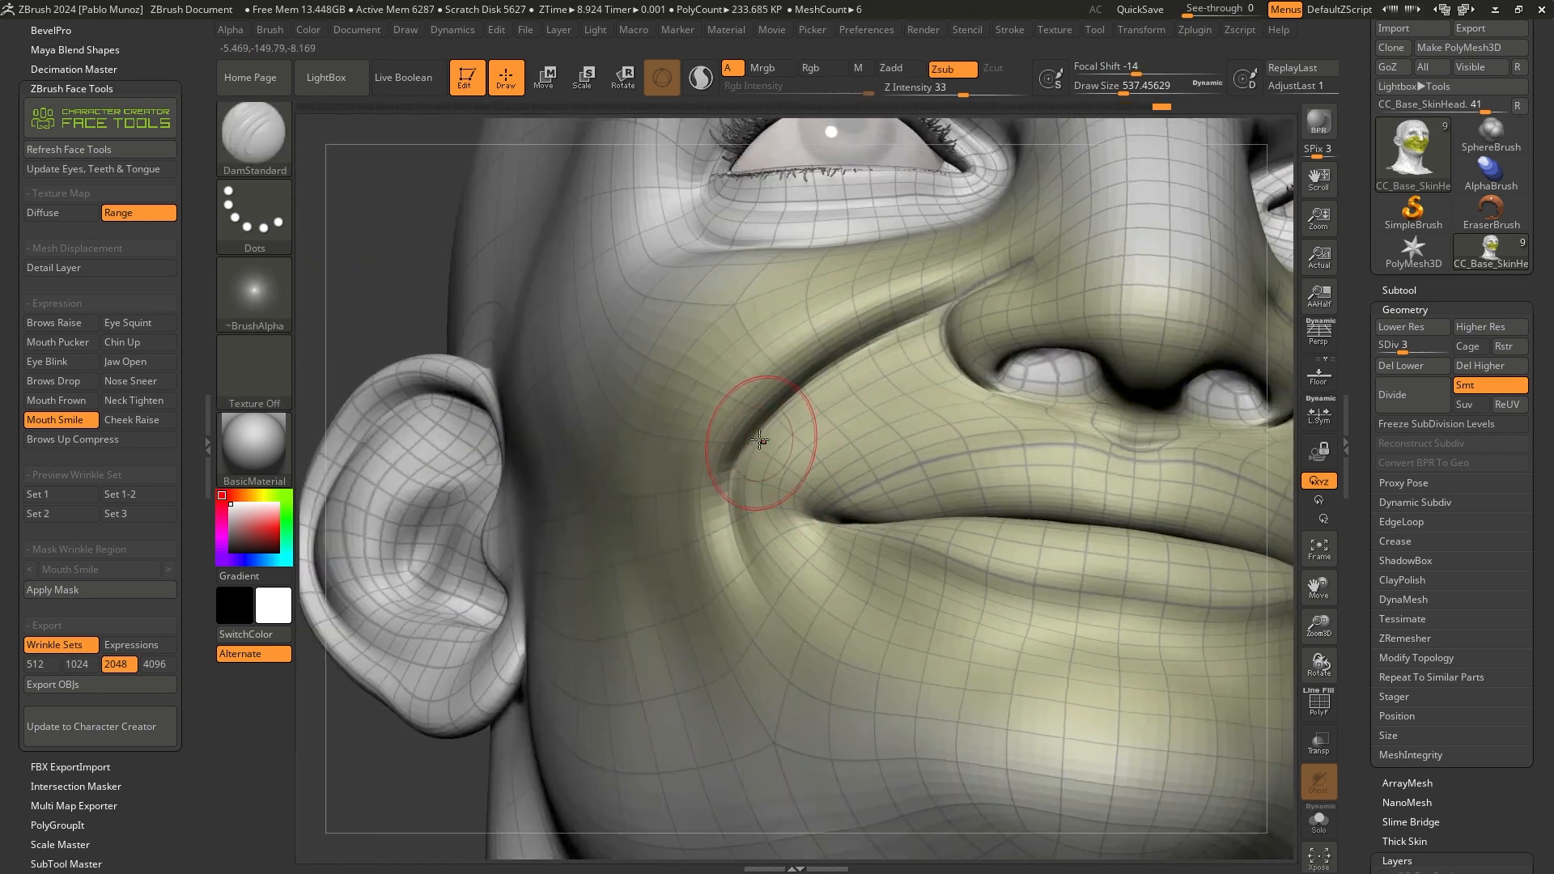
{"action": "left_click_drag", "start_coordinate": [885, 328], "coordinate": [740, 459]}
{"action": "left_click_drag", "start_coordinate": [742, 538], "coordinate": [744, 552]}
{"action": "mouse_move", "coordinate": [740, 526]}
{"action": "right_mouse_down"}
{"action": "mouse_move", "coordinate": [718, 486]}
{"action": "mouse_move", "coordinate": [756, 538]}
{"action": "right_mouse_up"}
Carve a secondary vertical crease in the cheek outside the smile fold with DamStandard and soften it by smoothing
{"action": "mouse_move", "coordinate": [645, 464]}
{"action": "left_mouse_down"}
{"action": "mouse_move", "coordinate": [654, 585]}
{"action": "mouse_move", "coordinate": [642, 557]}
{"action": "left_mouse_up"}
{"action": "left_click_drag", "start_coordinate": [647, 439], "coordinate": [654, 574], "text": "shift"}
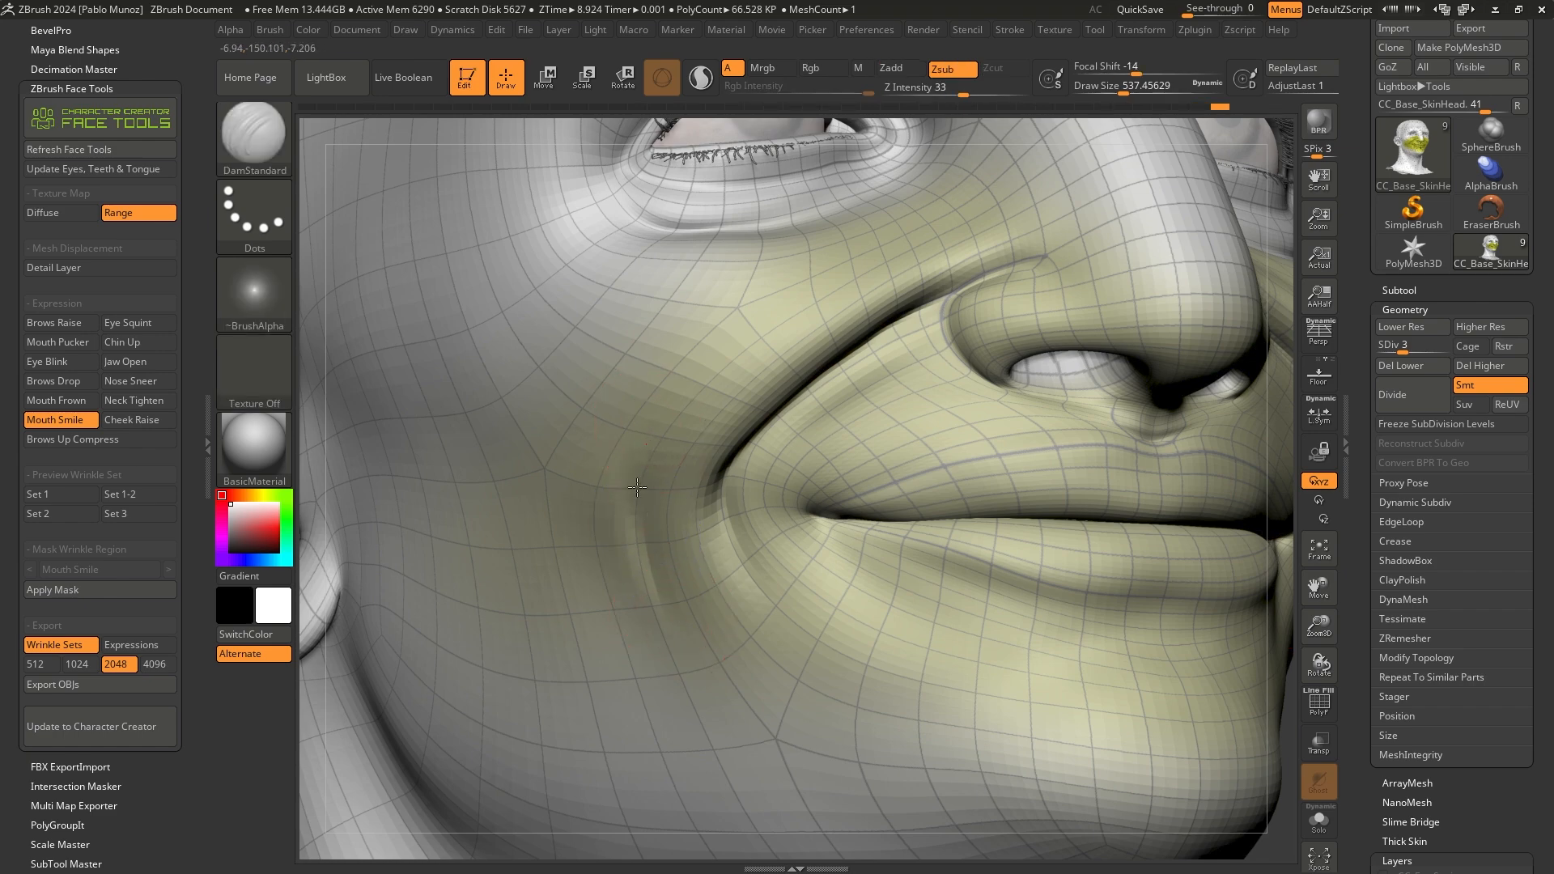
{"action": "left_click_drag", "start_coordinate": [645, 450], "coordinate": [662, 636], "text": "shift"}
{"action": "mouse_move", "coordinate": [669, 542]}
{"action": "right_mouse_down", "text": "ctrl"}
{"action": "mouse_move", "coordinate": [727, 515]}
{"action": "mouse_move", "coordinate": [670, 593]}
{"action": "right_mouse_up", "text": "ctrl"}
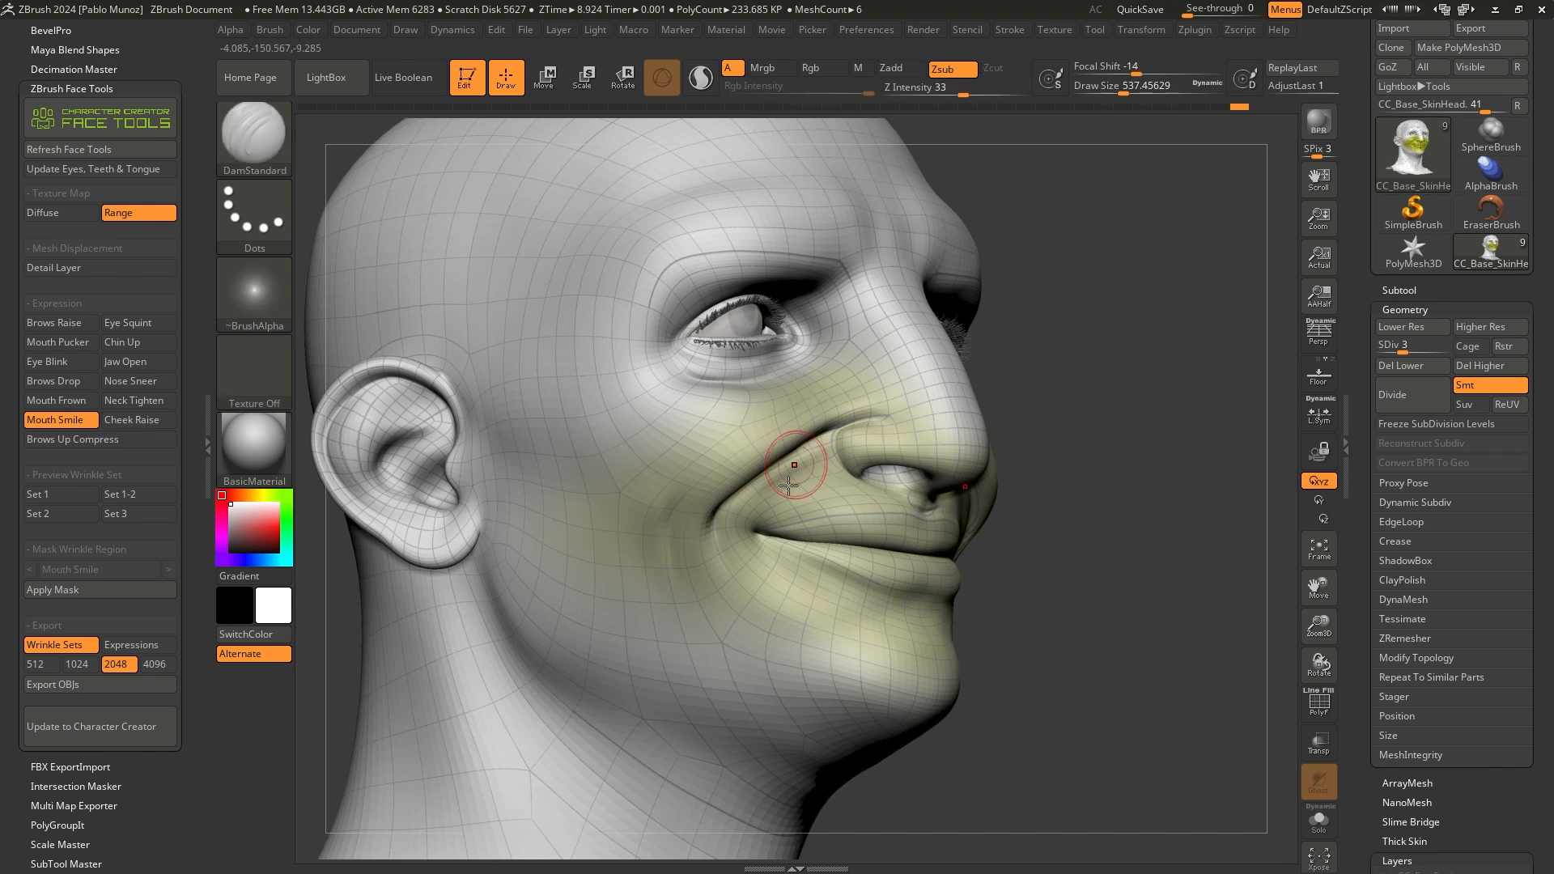
{"action": "right_click_drag", "start_coordinate": [842, 474], "coordinate": [796, 493], "text": "shift"}
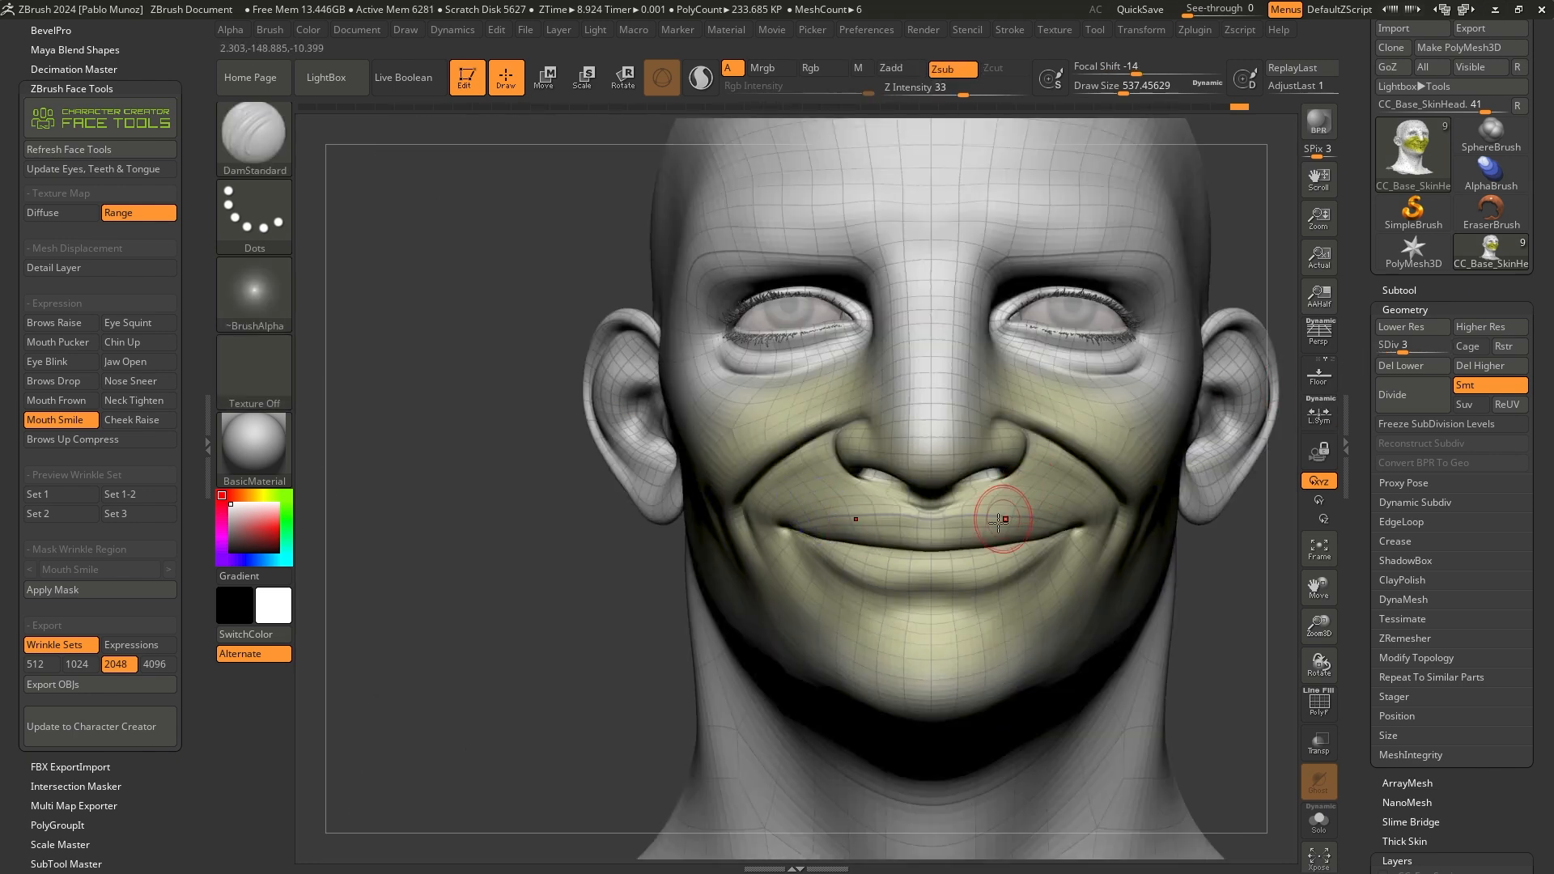
{"action": "right_click_drag", "start_coordinate": [1084, 530], "coordinate": [667, 489], "text": "alt"}
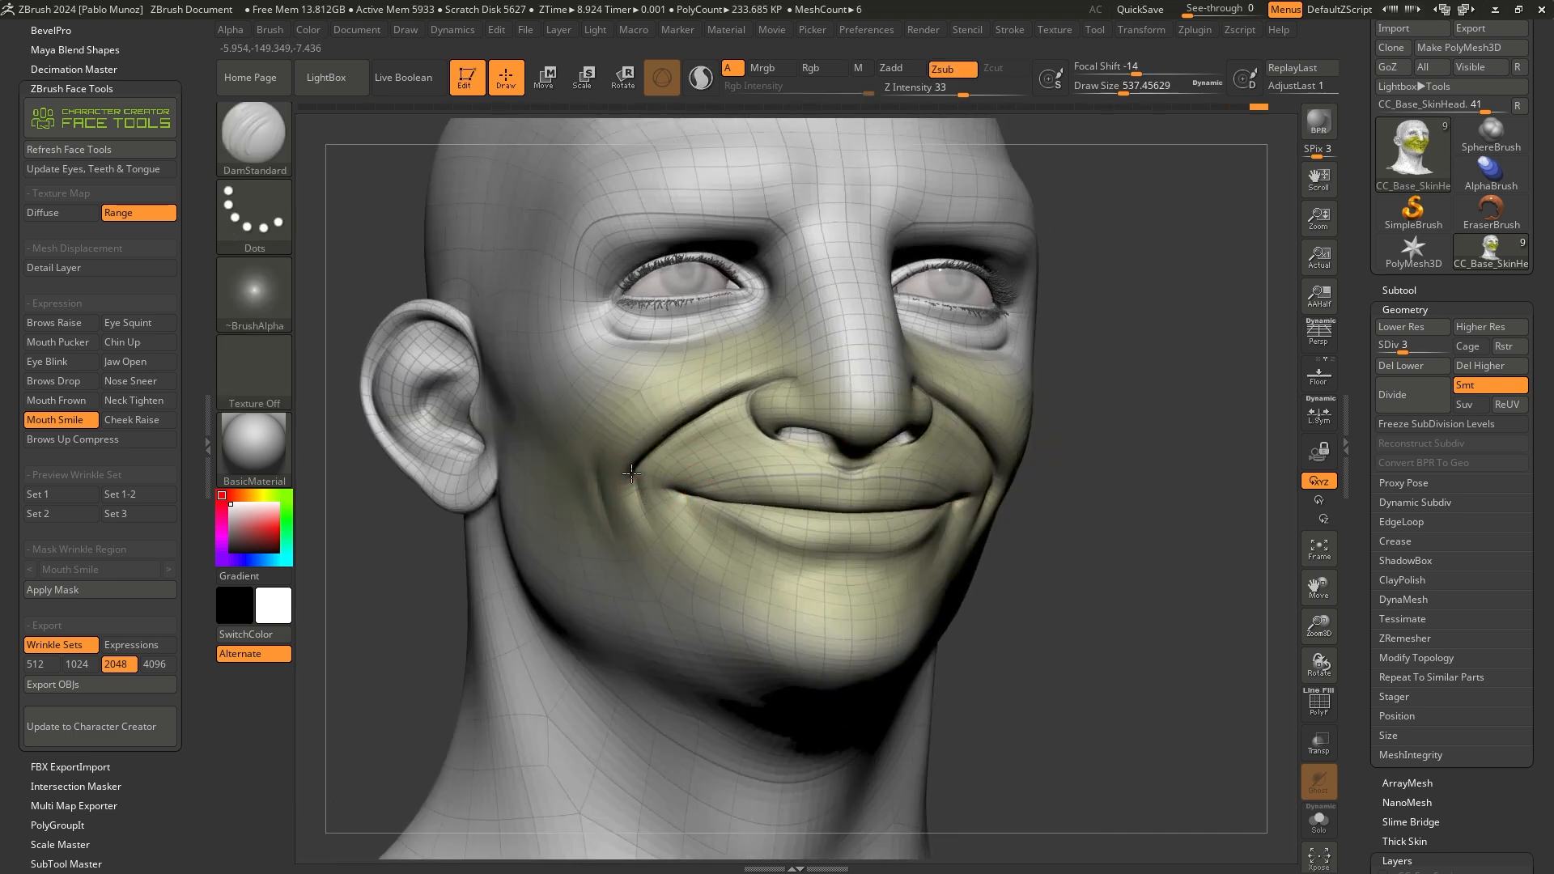
{"action": "right_click_drag", "start_coordinate": [639, 509], "coordinate": [1025, 456]}
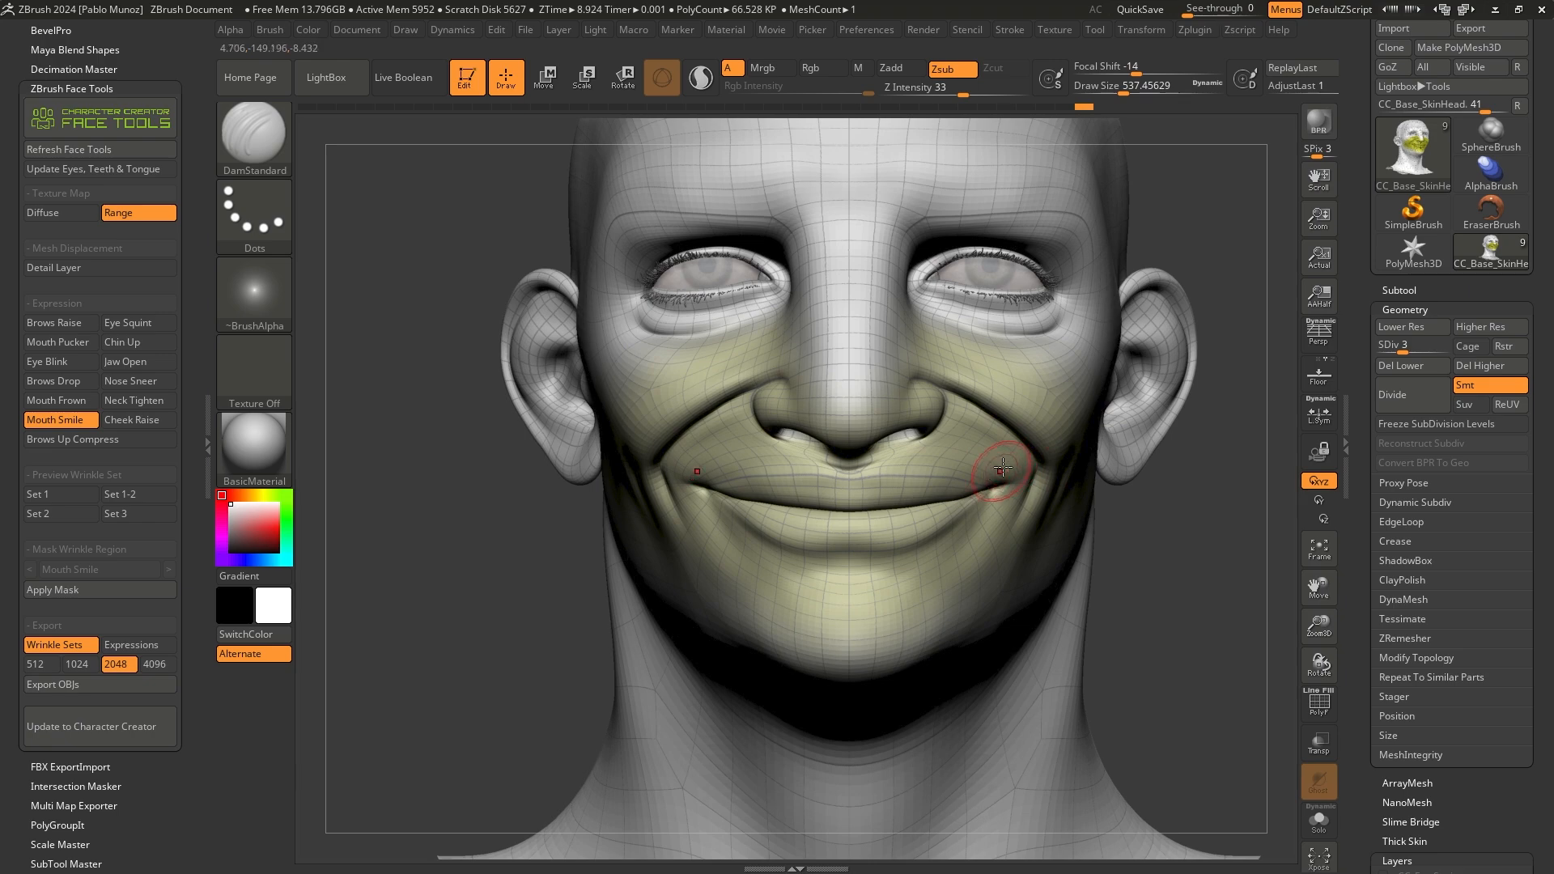
{"action": "key", "text": "shift"}
{"action": "mouse_move", "coordinate": [959, 552]}
{"action": "right_mouse_down"}
{"action": "mouse_move", "coordinate": [1075, 513]}
{"action": "mouse_move", "coordinate": [1029, 512]}
{"action": "mouse_move", "coordinate": [1018, 475]}
{"action": "right_mouse_up"}
Choose the Move Topological brush and set its draw size to about 881 for adjusting the lips in profile
{"action": "key", "text": "b"}
{"action": "key", "text": "m"}
{"action": "key", "text": "t"}
{"action": "key", "text": "space"}
{"action": "left_click_drag", "start_coordinate": [982, 410], "coordinate": [992, 409]}
{"action": "mouse_move", "coordinate": [982, 429]}
{"action": "right_mouse_down", "text": "ctrl"}
{"action": "mouse_move", "coordinate": [970, 498]}
{"action": "mouse_move", "coordinate": [903, 482]}
{"action": "mouse_move", "coordinate": [940, 483]}
{"action": "right_mouse_up", "text": "ctrl"}
{"action": "key", "text": "space"}
{"action": "left_click_drag", "start_coordinate": [940, 483], "coordinate": [913, 488]}
{"action": "key", "text": "space"}
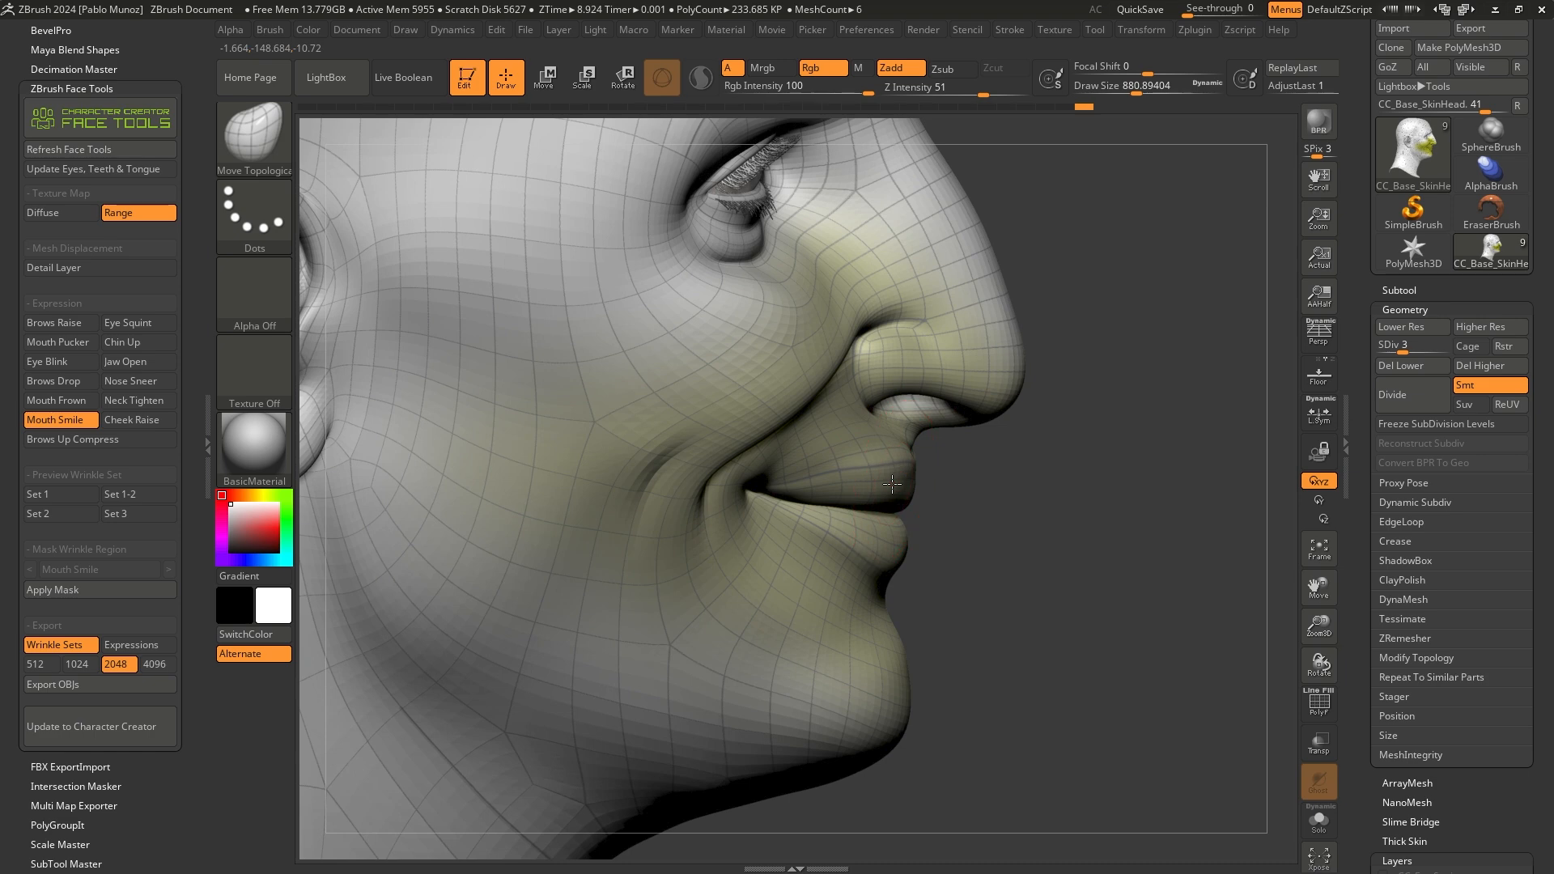
Choose the ClayBuildup brush and set its draw size to about 397 for building up the smile folds
{"action": "right_click_drag", "start_coordinate": [900, 460], "coordinate": [746, 409]}
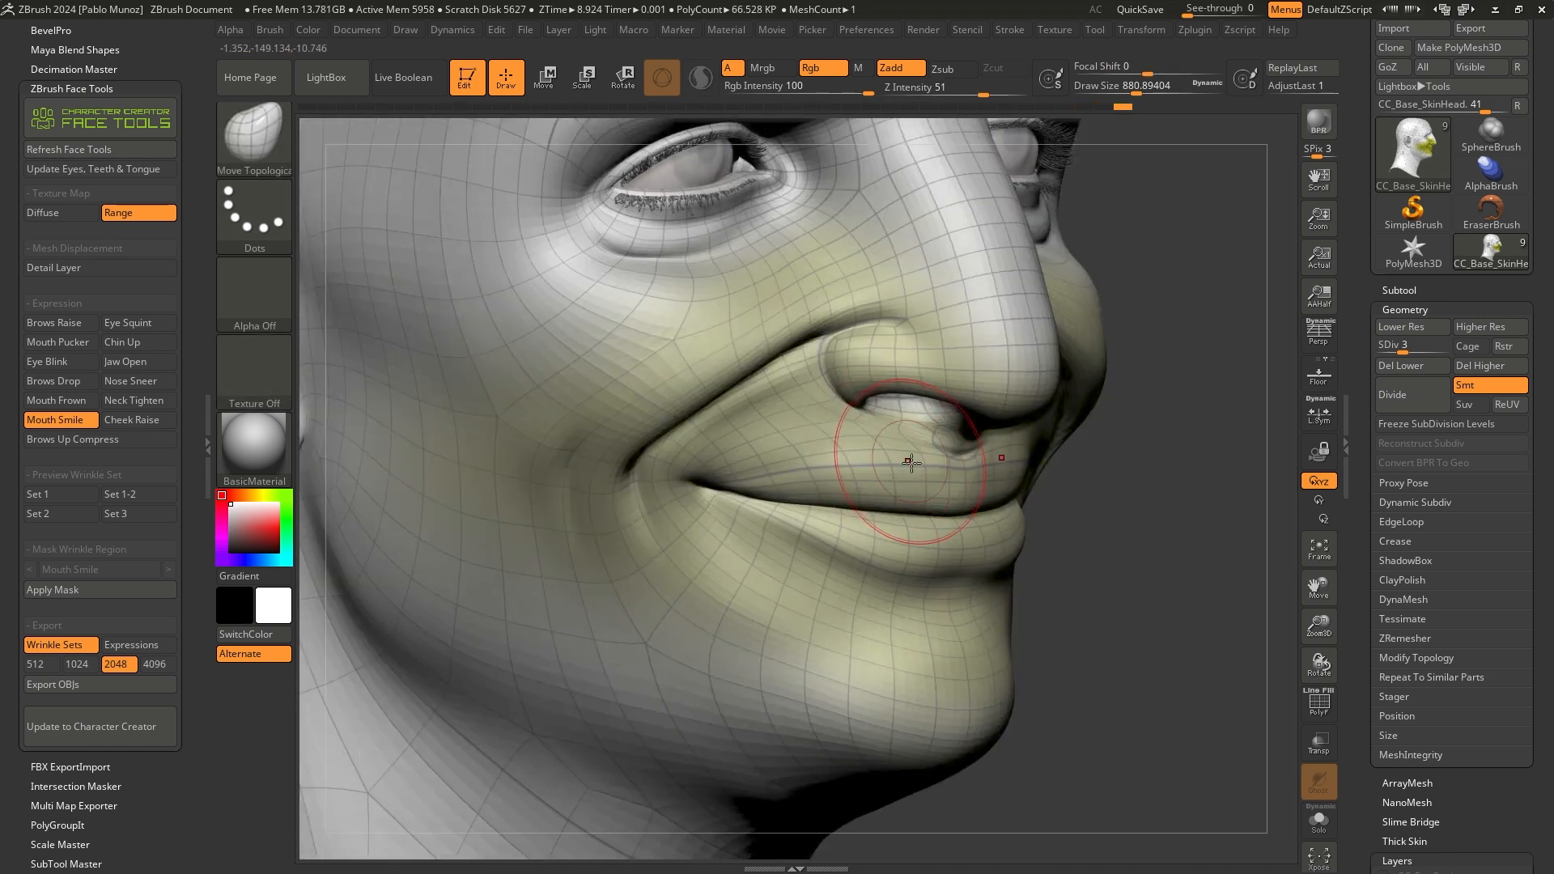
{"action": "right_click_drag", "start_coordinate": [876, 381], "coordinate": [822, 420], "text": "alt"}
{"action": "key", "text": "b"}
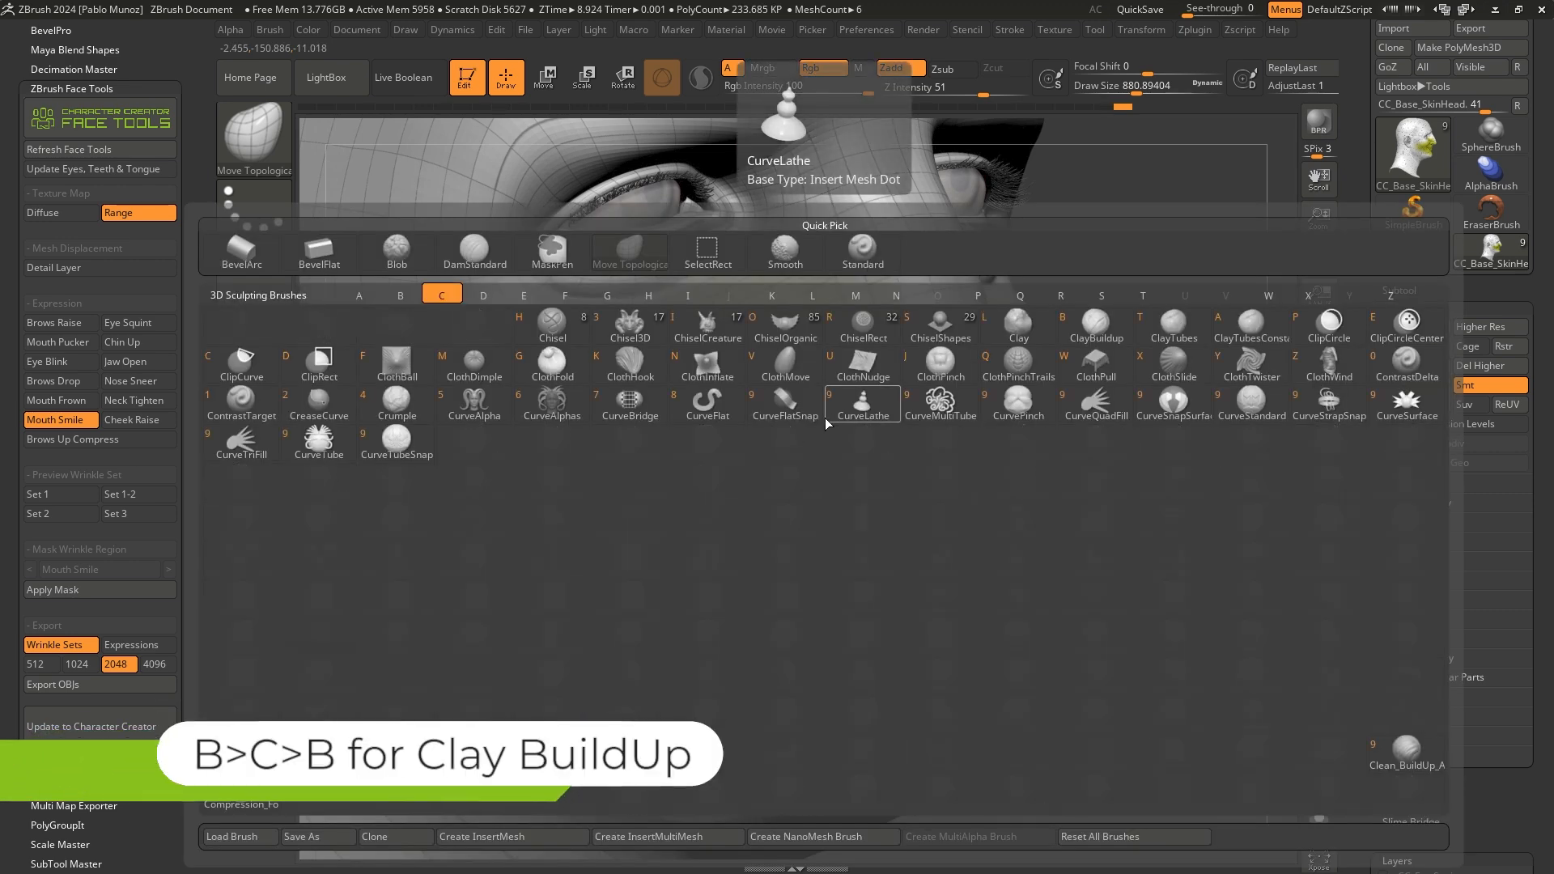
{"action": "key", "text": "c"}
{"action": "key", "text": "b"}
{"action": "key", "text": "space"}
{"action": "left_click_drag", "start_coordinate": [829, 419], "coordinate": [809, 415]}
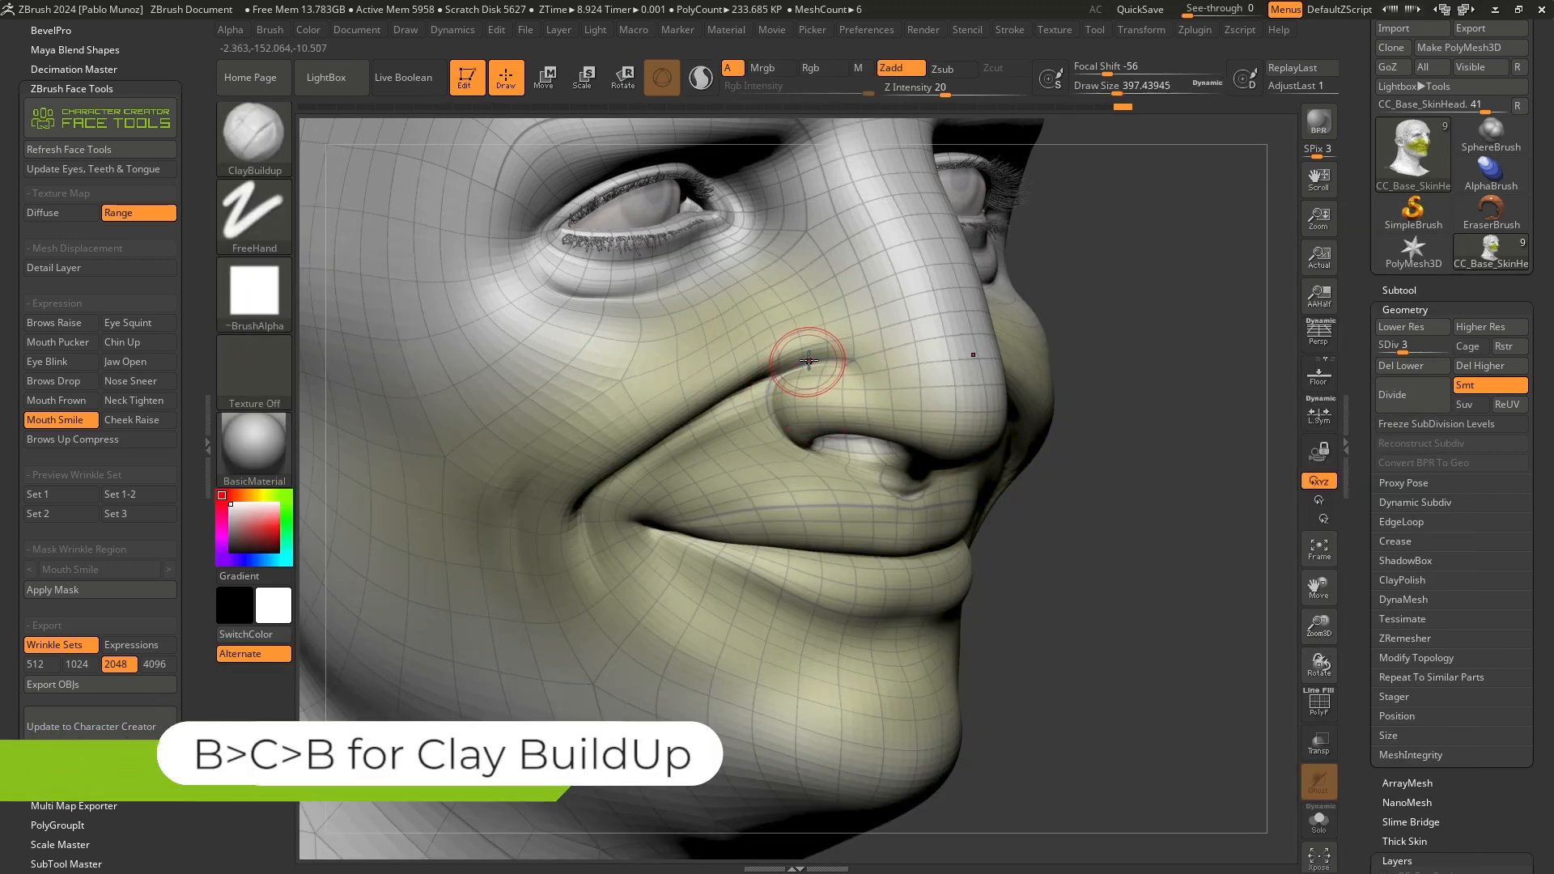
Build up the upper end of the nasolabial fold beside the nostril with ClayBuildup and smooth the added volume
{"action": "right_click_drag", "start_coordinate": [823, 372], "coordinate": [864, 379], "text": "alt"}
{"action": "left_click_drag", "start_coordinate": [834, 354], "coordinate": [772, 383]}
{"action": "mouse_move", "coordinate": [827, 357]}
{"action": "right_mouse_down"}
{"action": "mouse_move", "coordinate": [805, 344]}
{"action": "mouse_move", "coordinate": [805, 387]}
{"action": "right_mouse_up"}
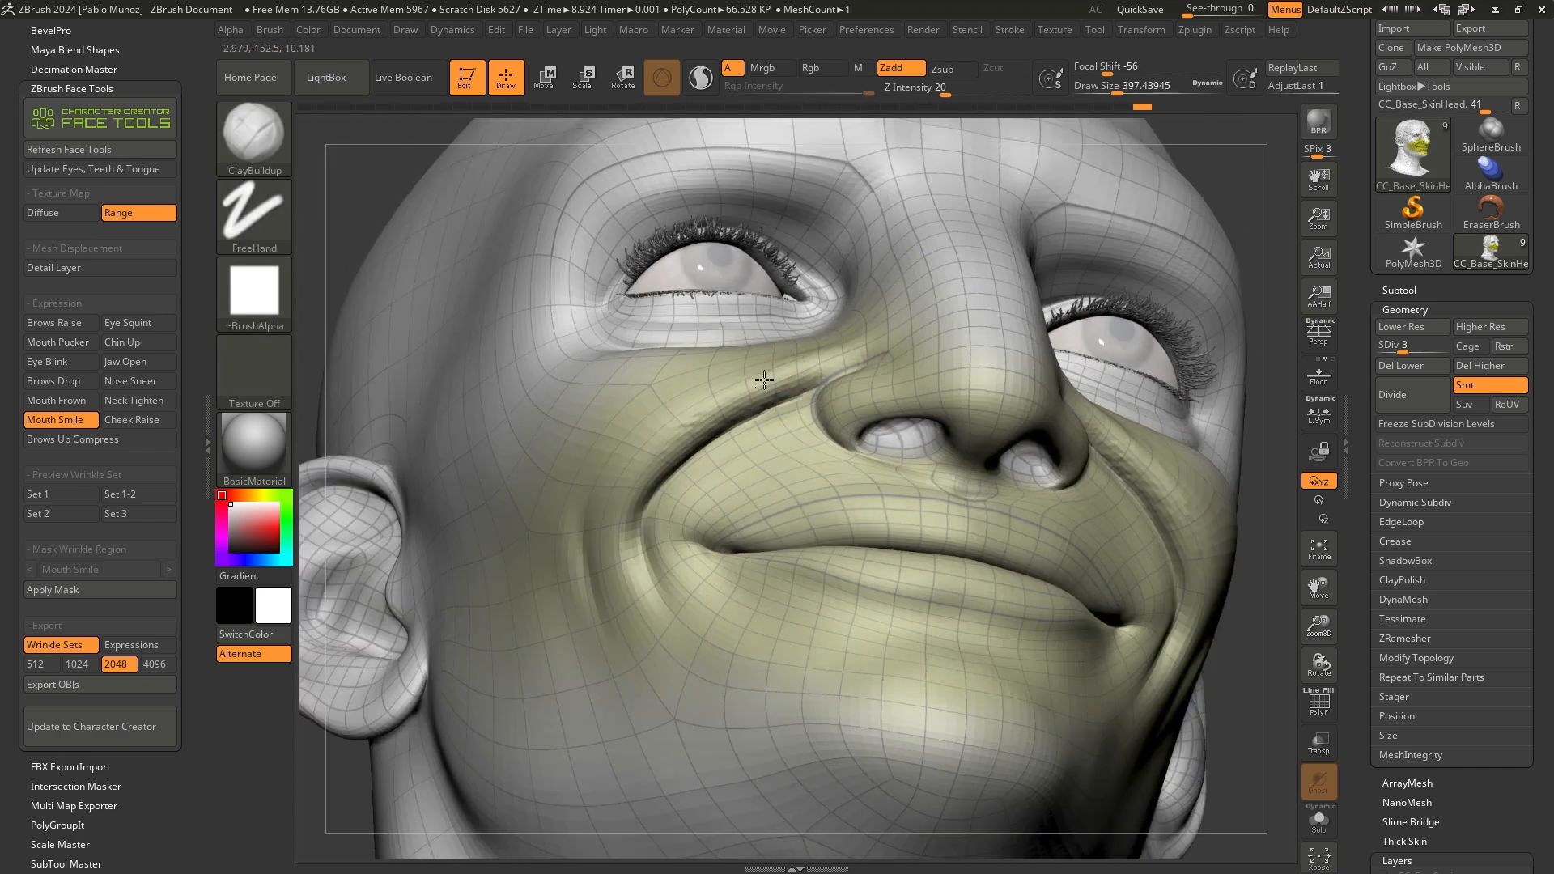
{"action": "left_click_drag", "start_coordinate": [787, 397], "coordinate": [819, 379], "text": "shift"}
{"action": "right_click_drag", "start_coordinate": [814, 384], "coordinate": [812, 424]}
Add ClayBuildup volume between the smile fold and the upper lip, and smooth along the fold
{"action": "mouse_move", "coordinate": [787, 429]}
{"action": "left_mouse_down"}
{"action": "mouse_move", "coordinate": [809, 455]}
{"action": "mouse_move", "coordinate": [765, 482]}
{"action": "mouse_move", "coordinate": [720, 467]}
{"action": "mouse_move", "coordinate": [760, 518]}
{"action": "mouse_move", "coordinate": [809, 446]}
{"action": "left_mouse_up"}
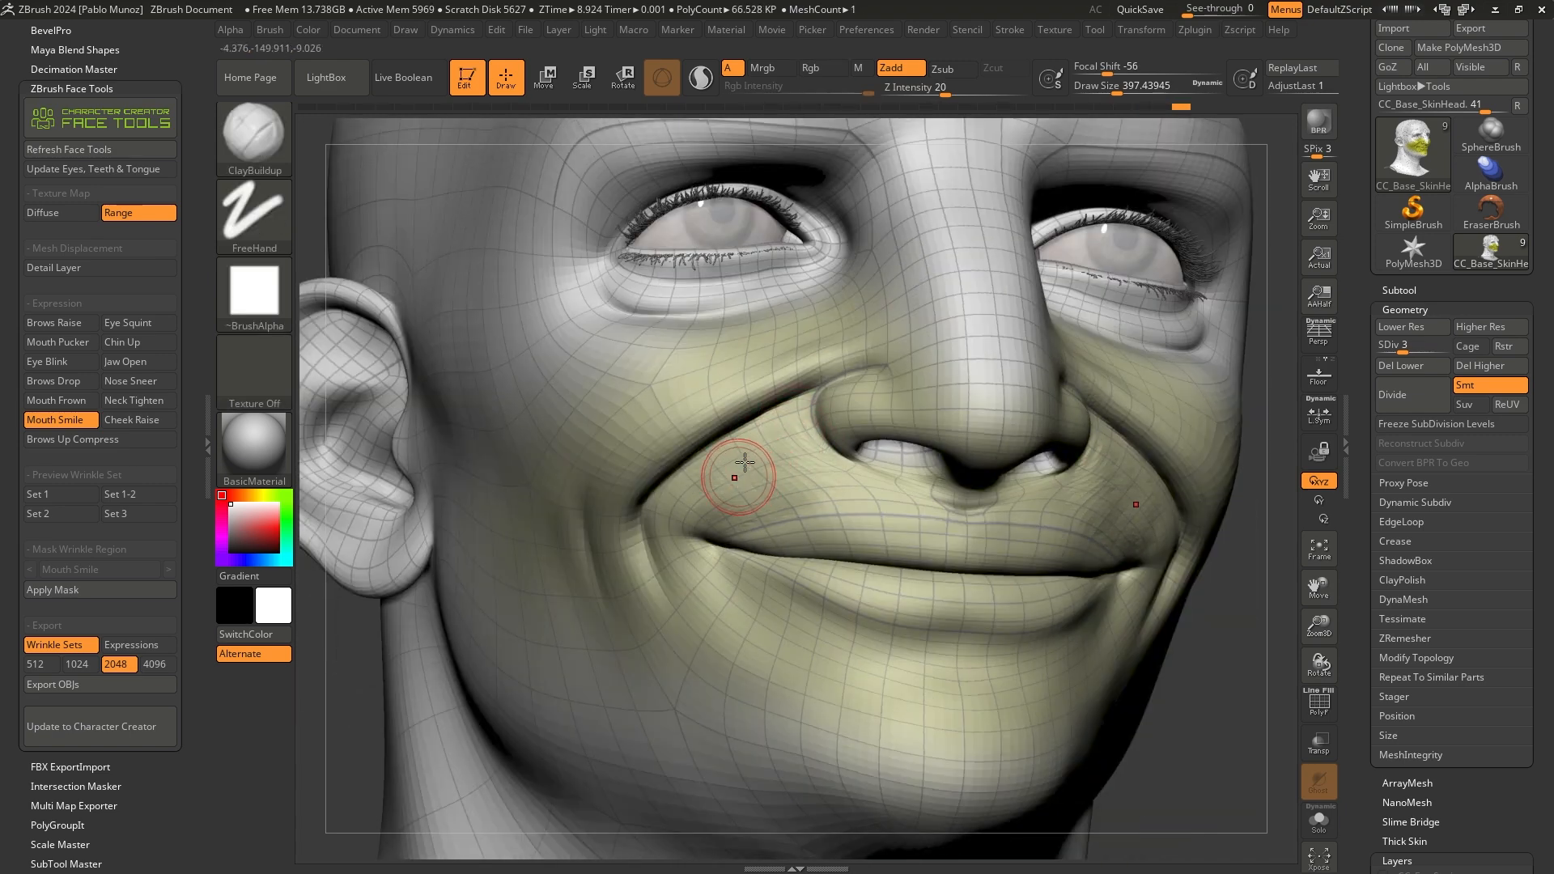
{"action": "key", "text": "shift"}
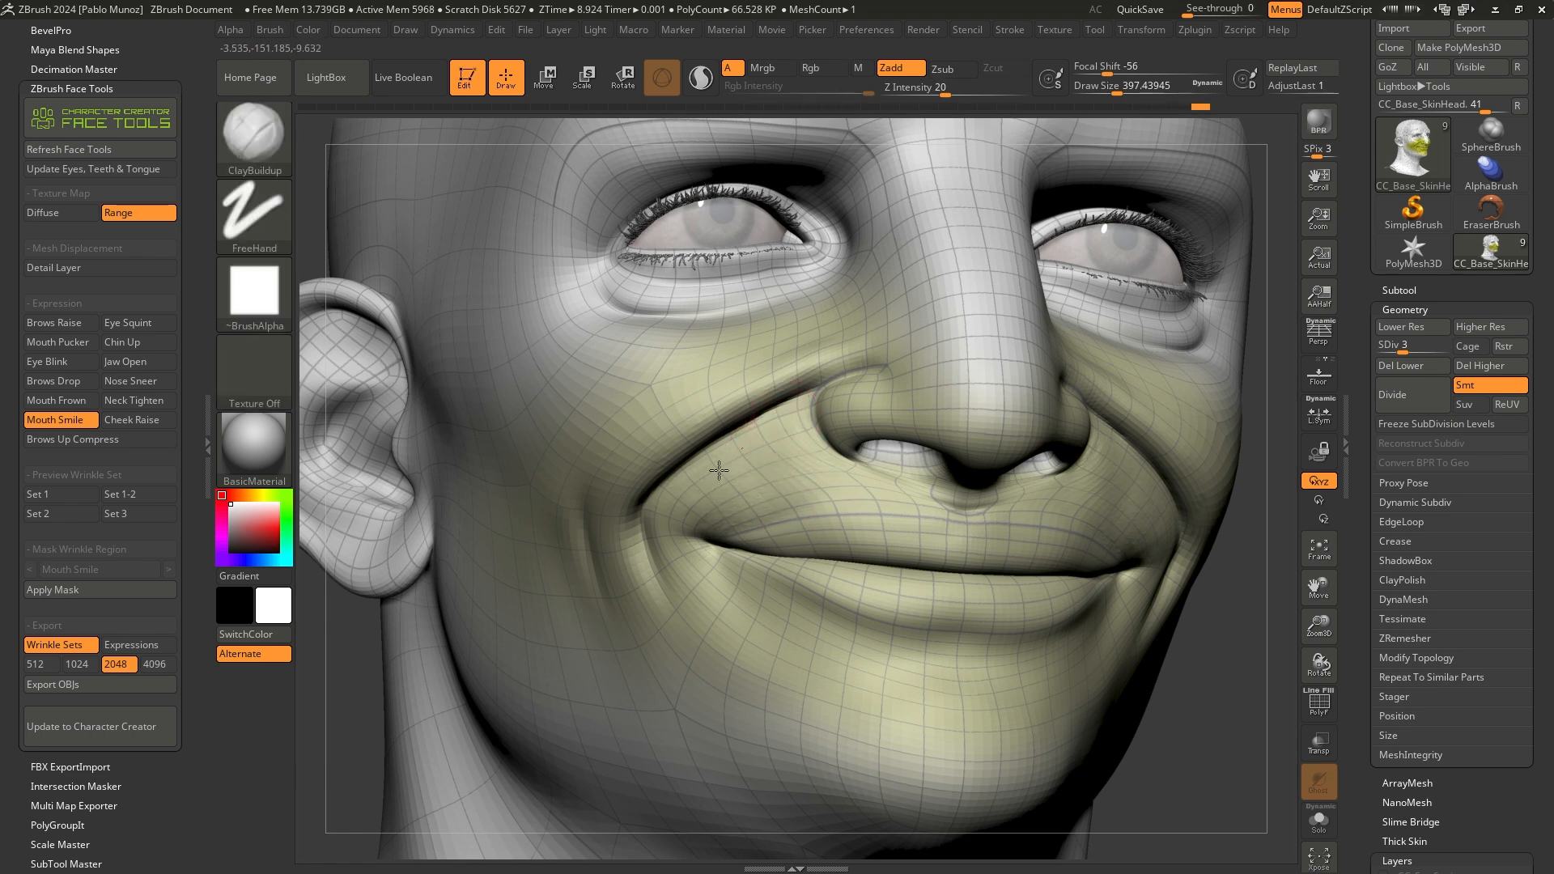
{"action": "key", "text": "shift"}
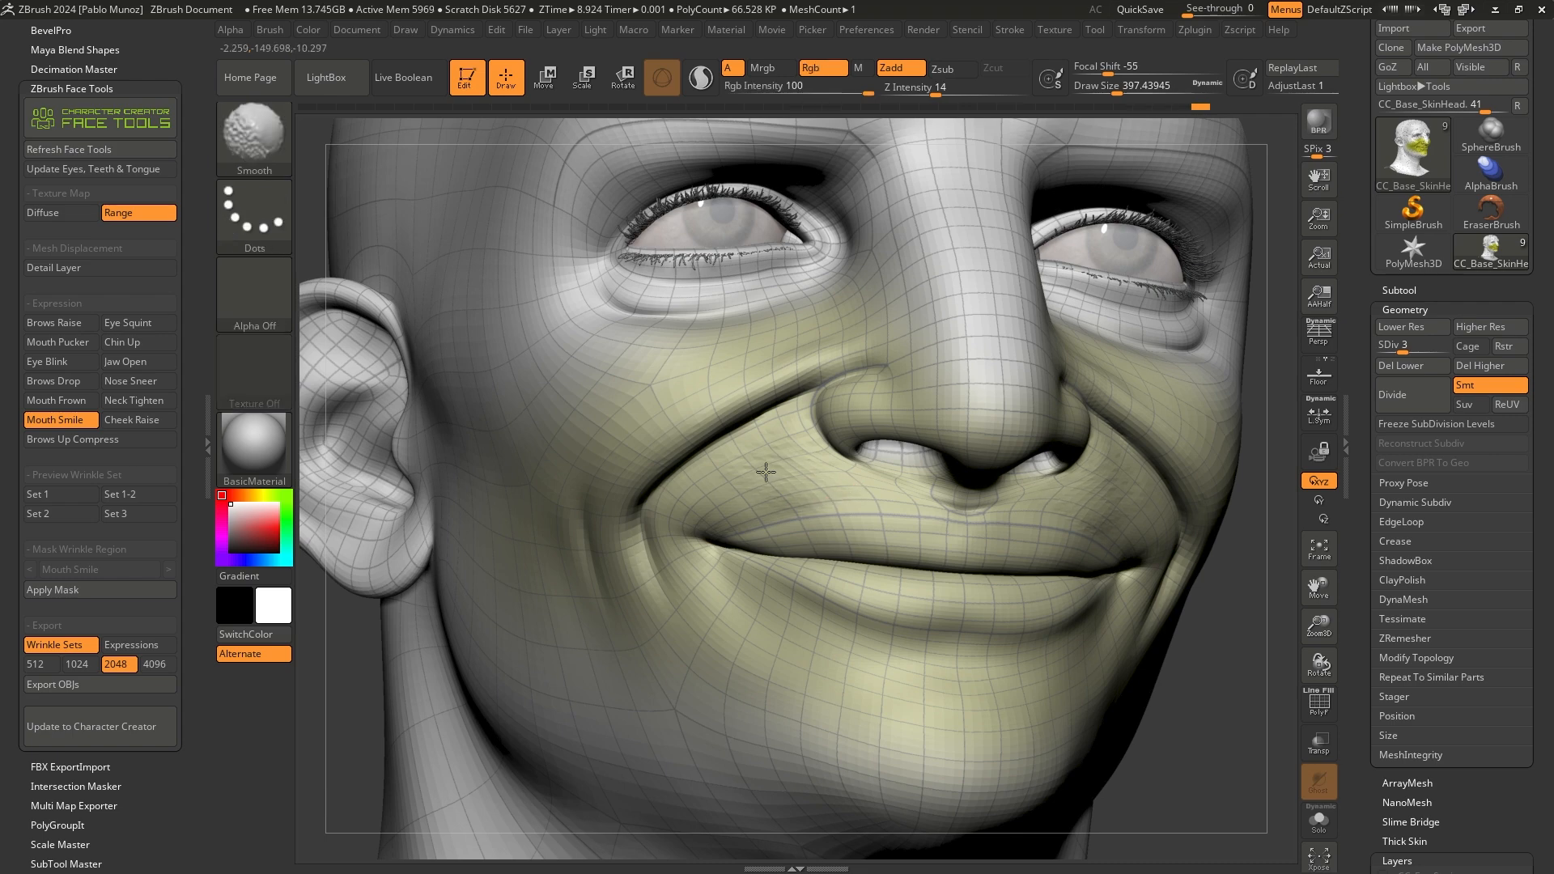
{"action": "left_click_drag", "start_coordinate": [708, 422], "coordinate": [653, 470], "text": "shift"}
Build up the skin around and below the mouth corner with ClayBuildup and smooth it into the chin area
{"action": "right_click_drag", "start_coordinate": [703, 564], "coordinate": [710, 510], "text": "alt"}
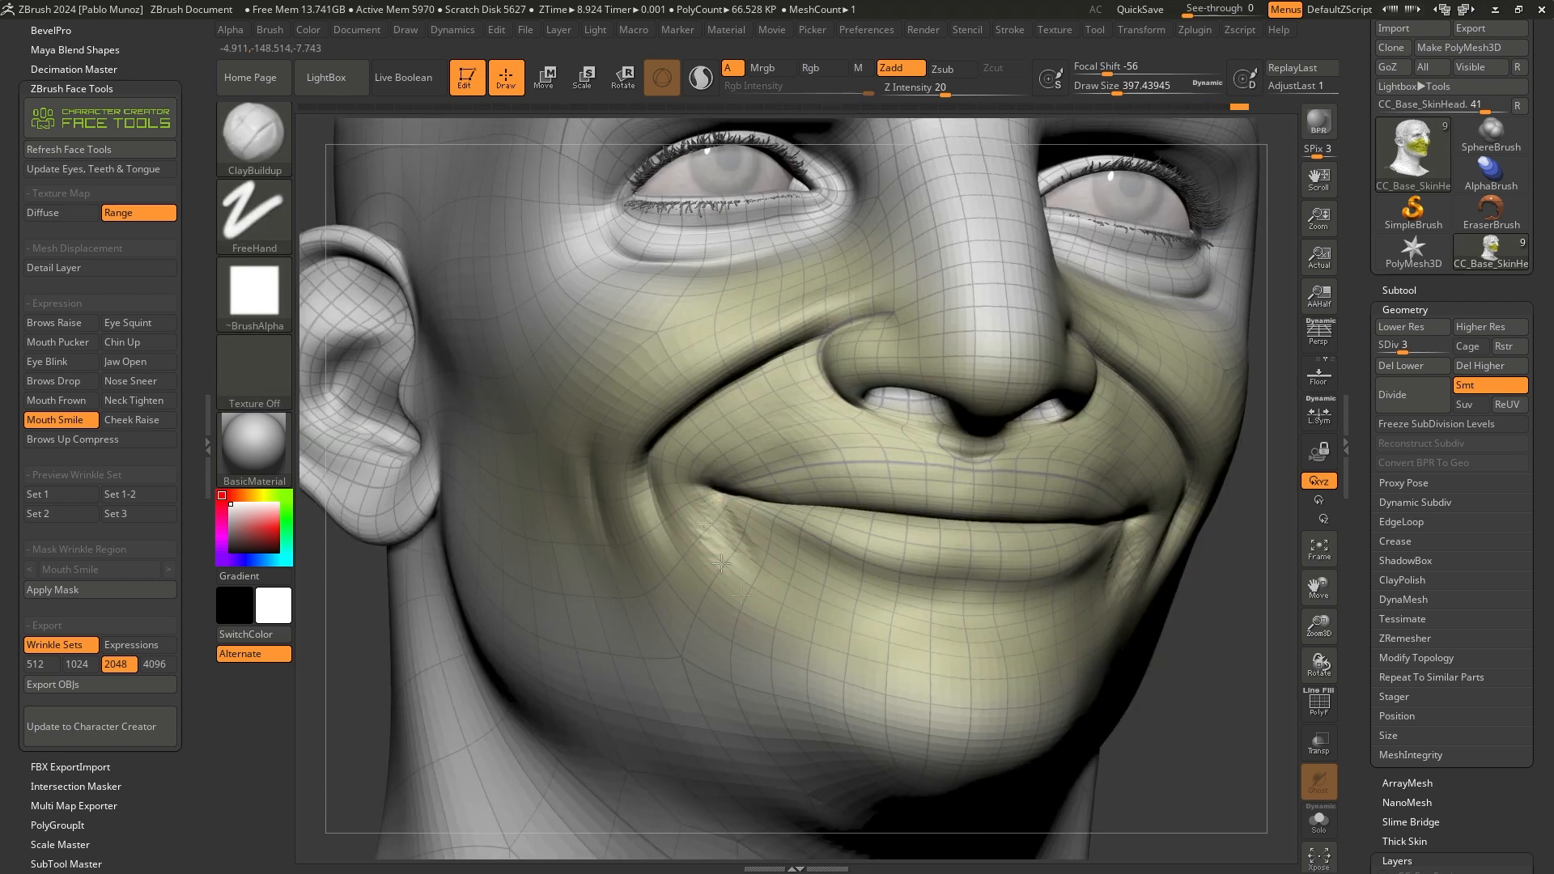
{"action": "key", "text": "shift"}
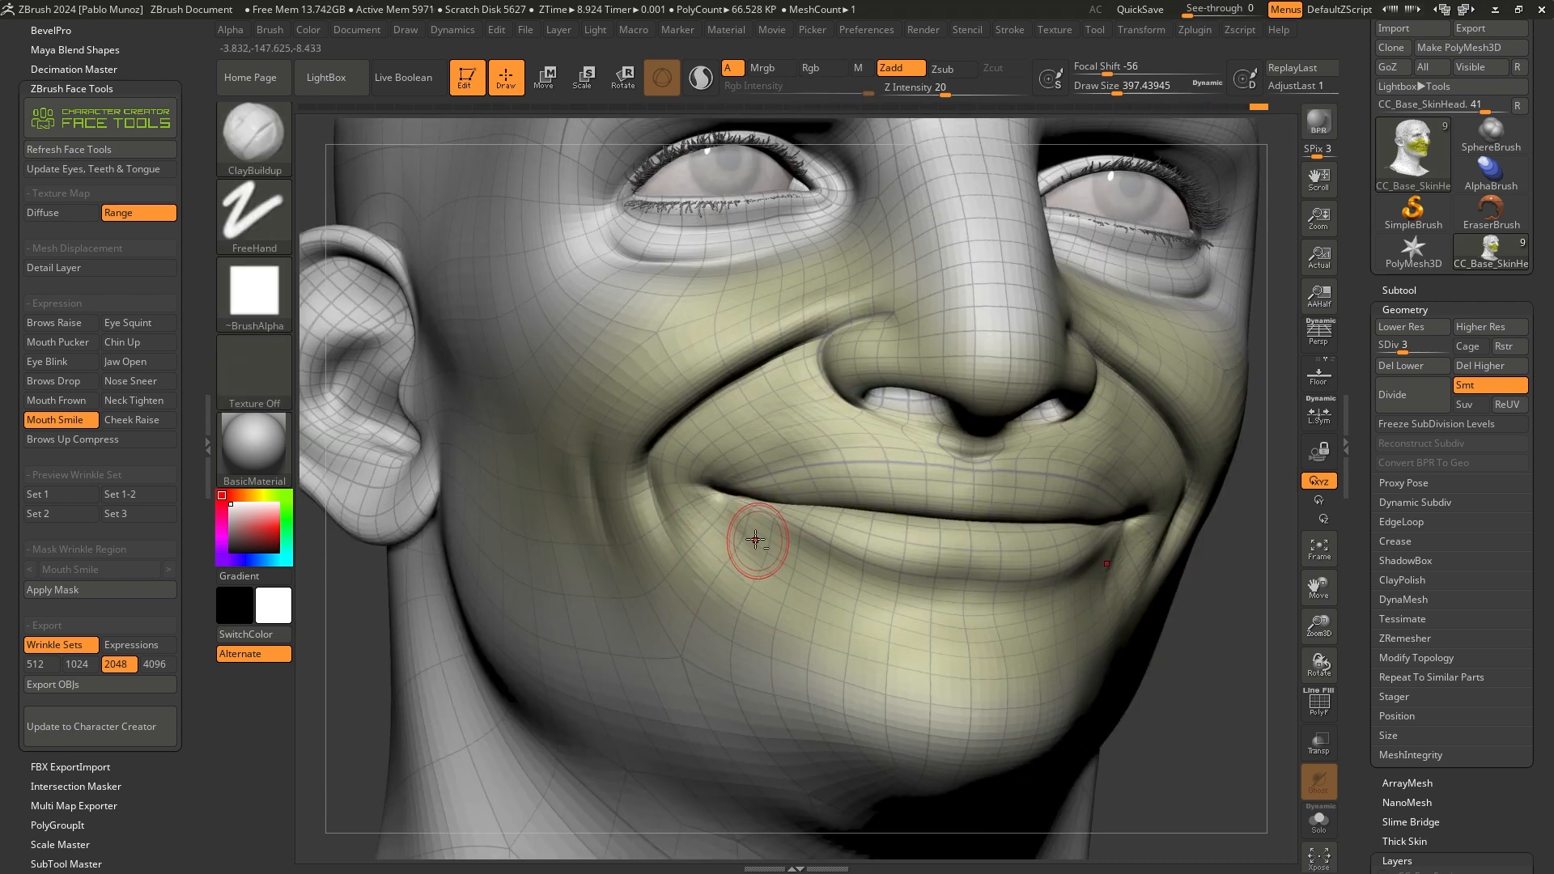
{"action": "key", "text": "shift"}
{"action": "left_click_drag", "start_coordinate": [741, 508], "coordinate": [697, 488]}
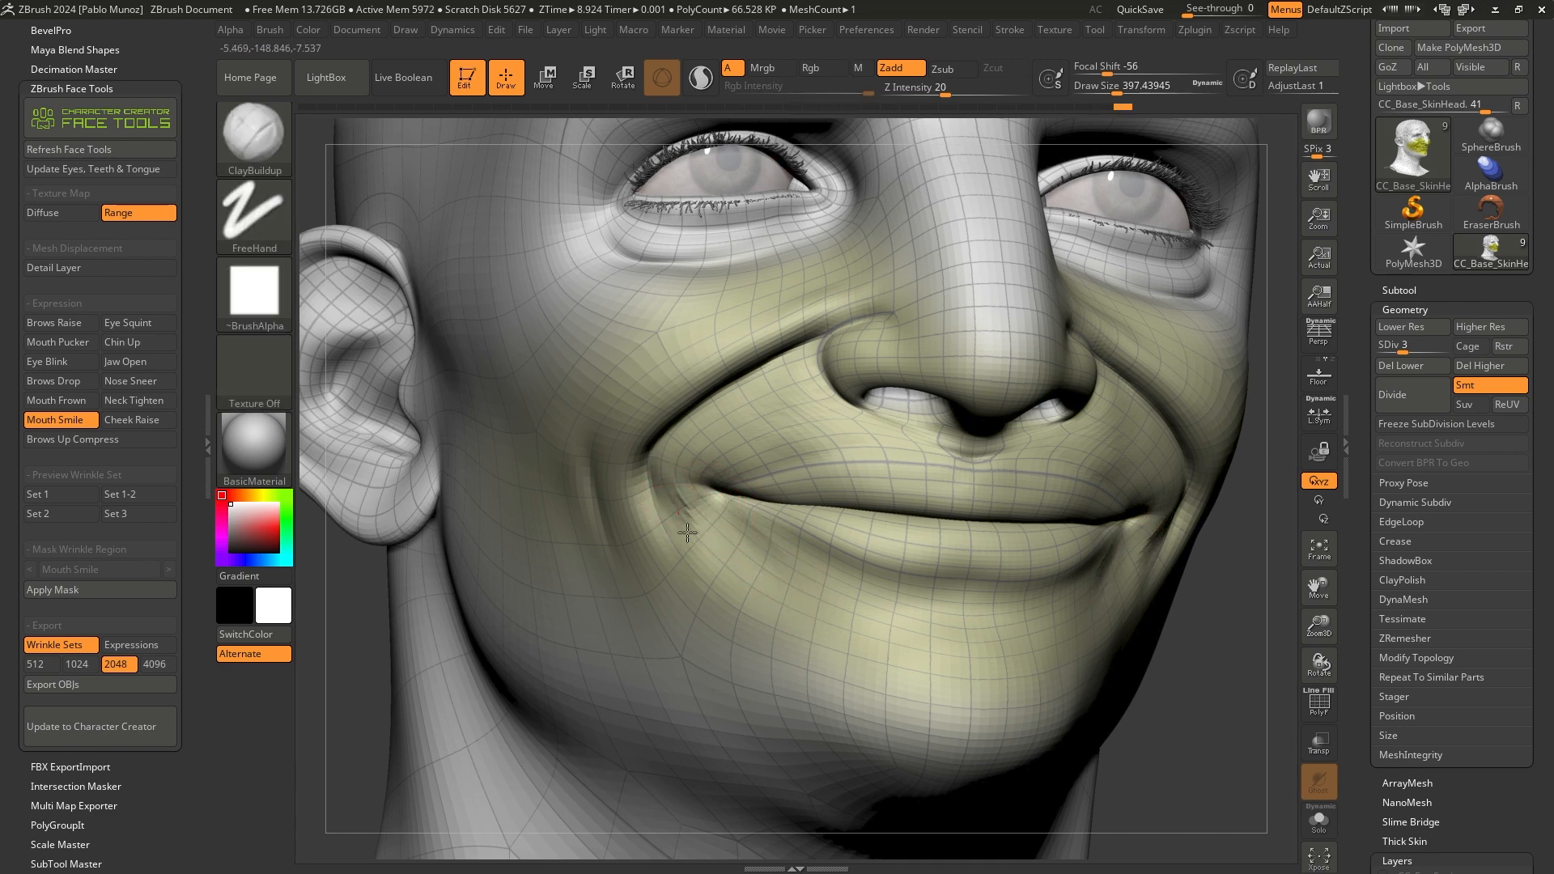
{"action": "key", "text": "shift"}
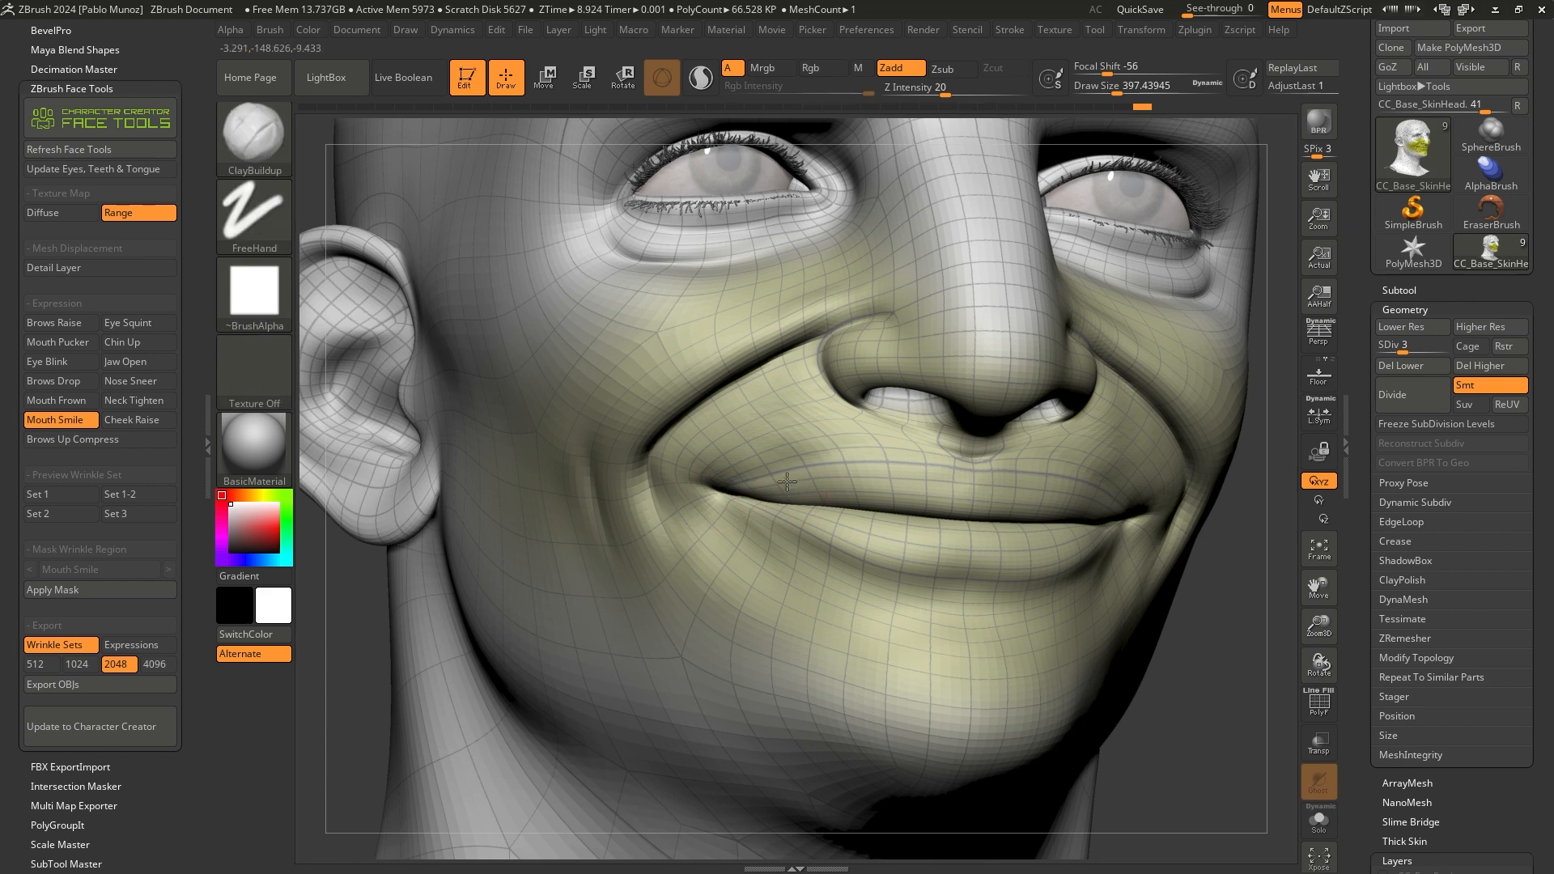
{"action": "right_click_drag", "start_coordinate": [799, 481], "coordinate": [784, 473], "text": "shift"}
Carve into the mouth corner with subtractive ClayBuildup in front view and smooth the lip edges around it
{"action": "right_click_drag", "start_coordinate": [998, 489], "coordinate": [792, 460], "text": "alt"}
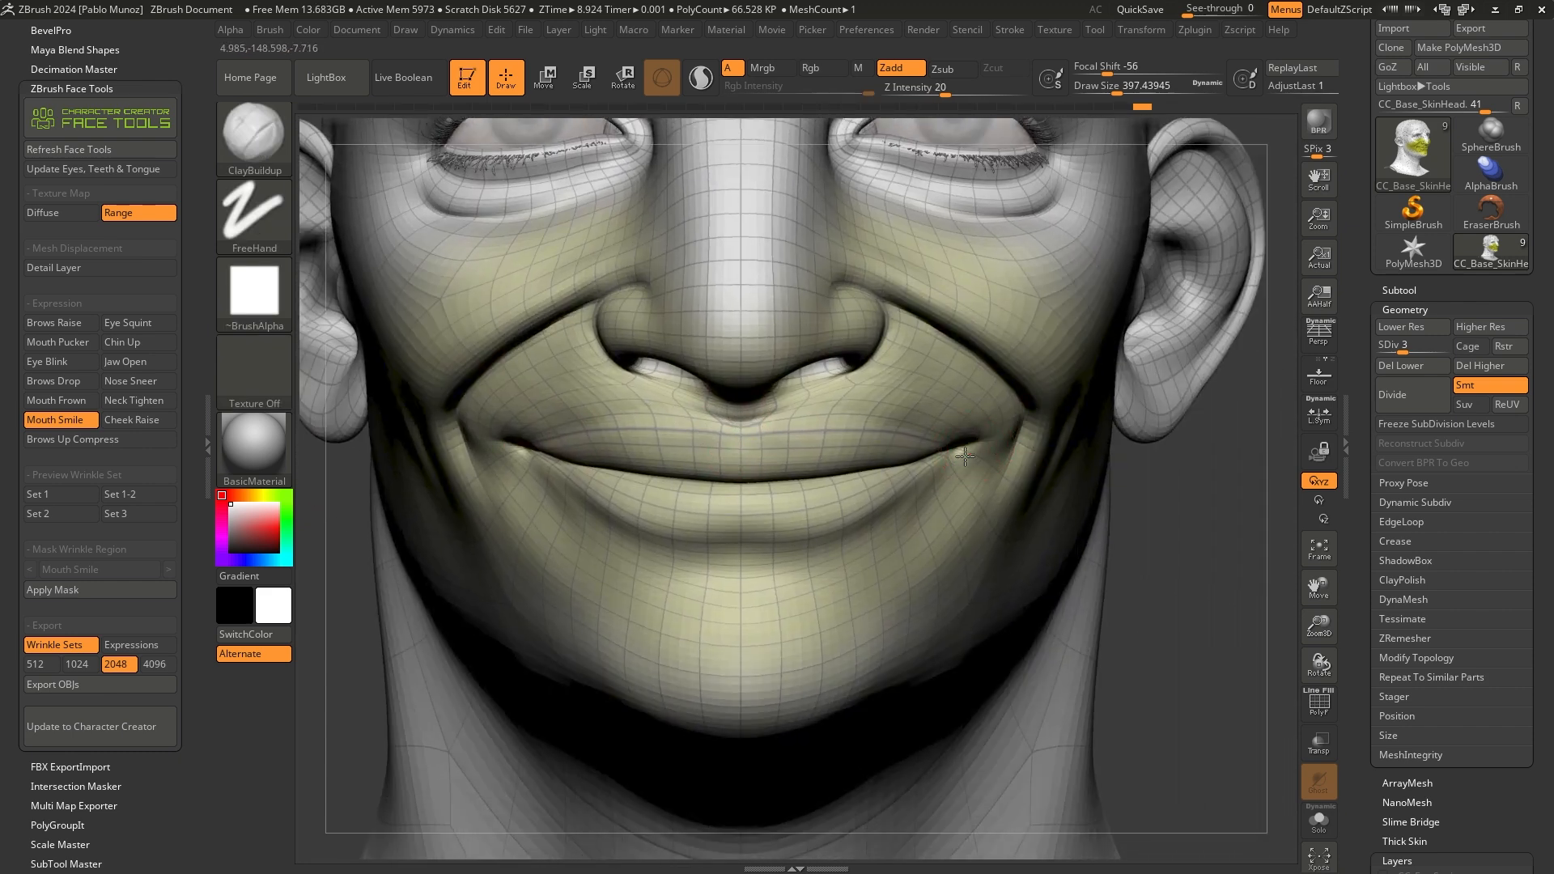
{"action": "left_click_drag", "start_coordinate": [954, 458], "coordinate": [939, 481], "text": "alt"}
{"action": "key", "text": "shift"}
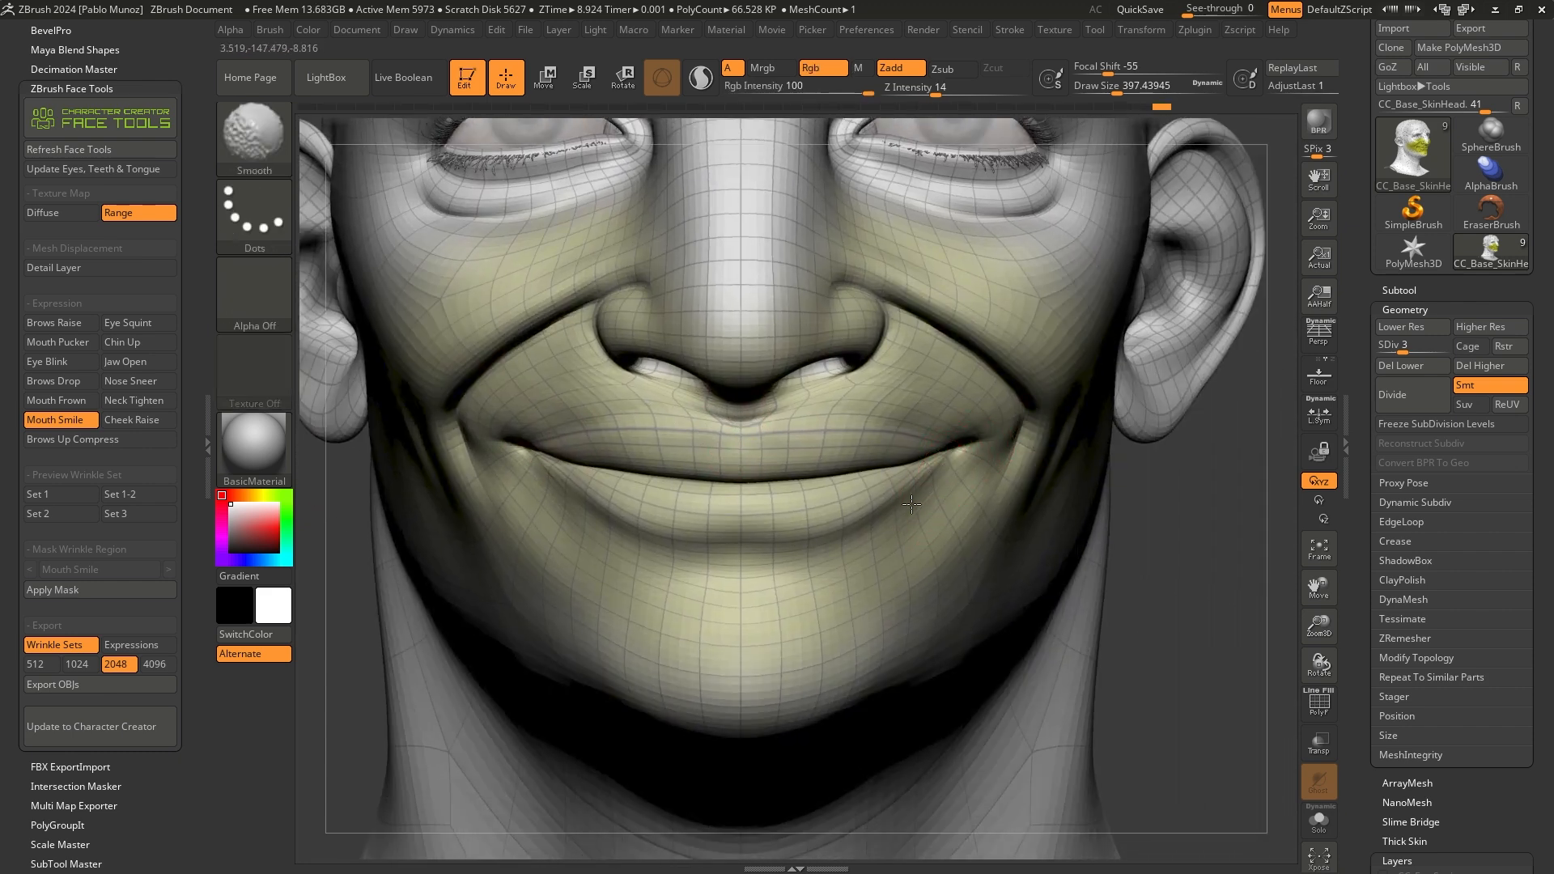
{"action": "right_click_drag", "start_coordinate": [968, 450], "coordinate": [923, 467], "text": "alt"}
{"action": "key", "text": "shift"}
{"action": "key", "text": "shift"}
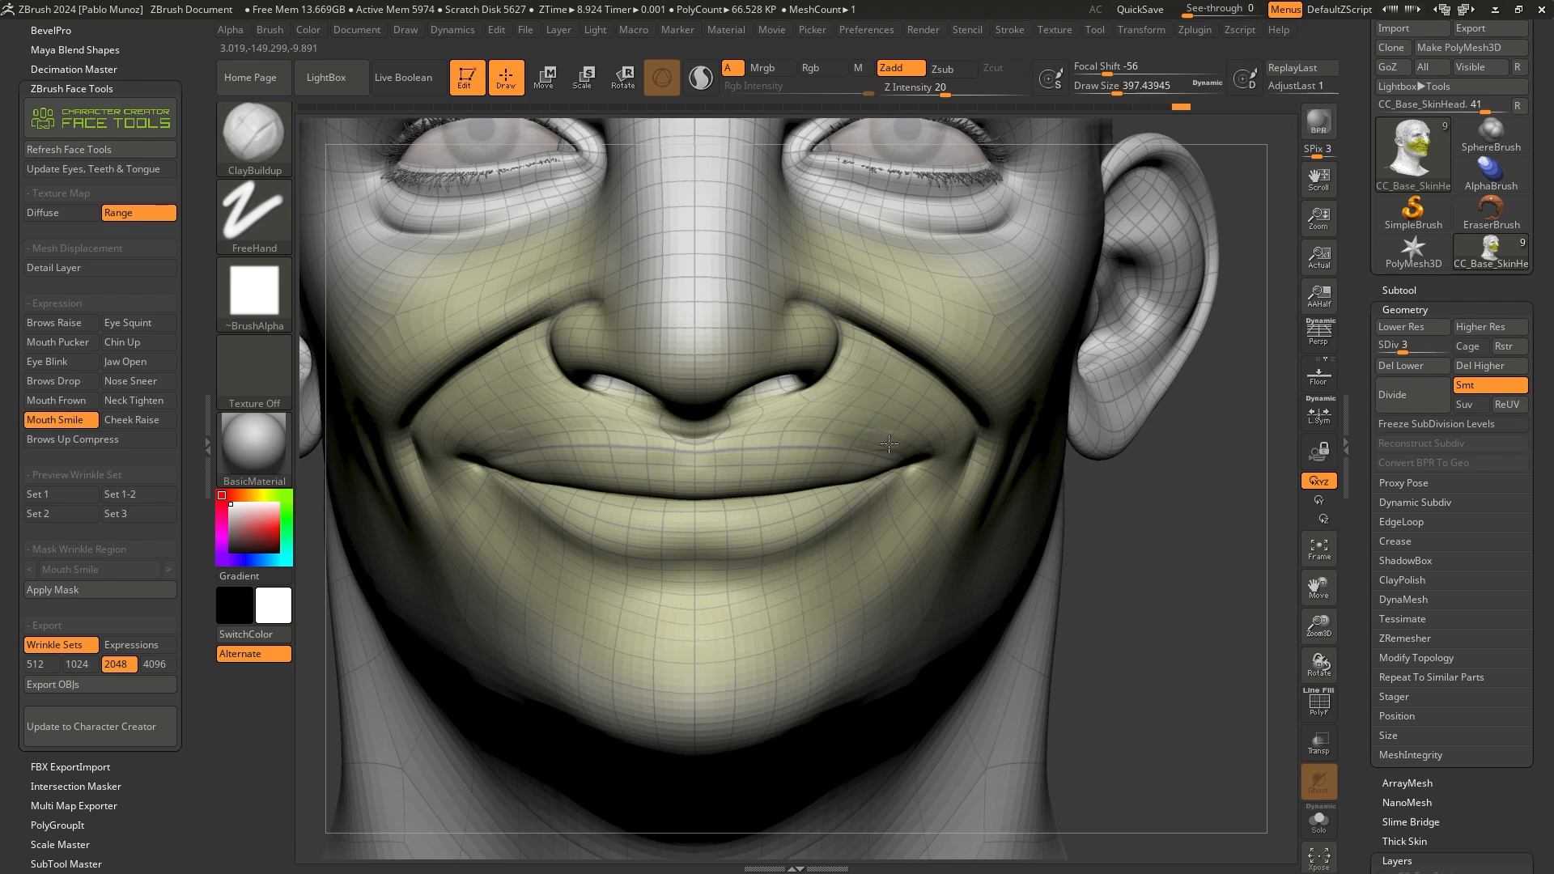
{"action": "key", "text": "shift"}
Smooth the upper lip towards the mouth corner and the skin just below the corner, and frame the whole head
{"action": "right_click_drag", "start_coordinate": [781, 451], "coordinate": [680, 451]}
{"action": "key", "text": "shift"}
{"action": "mouse_move", "coordinate": [601, 442]}
{"action": "left_mouse_down", "text": "shift"}
{"action": "mouse_move", "coordinate": [501, 541]}
{"action": "mouse_move", "coordinate": [491, 470]}
{"action": "left_mouse_up", "text": "shift"}
{"action": "left_click_drag", "start_coordinate": [492, 486], "coordinate": [498, 528], "text": "shift"}
{"action": "key", "text": "f"}
{"action": "mouse_move", "coordinate": [1002, 462]}
{"action": "left_mouse_down", "text": "shift"}
{"action": "mouse_move", "coordinate": [1023, 488]}
{"action": "mouse_move", "coordinate": [1066, 474]}
{"action": "left_mouse_up", "text": "shift"}
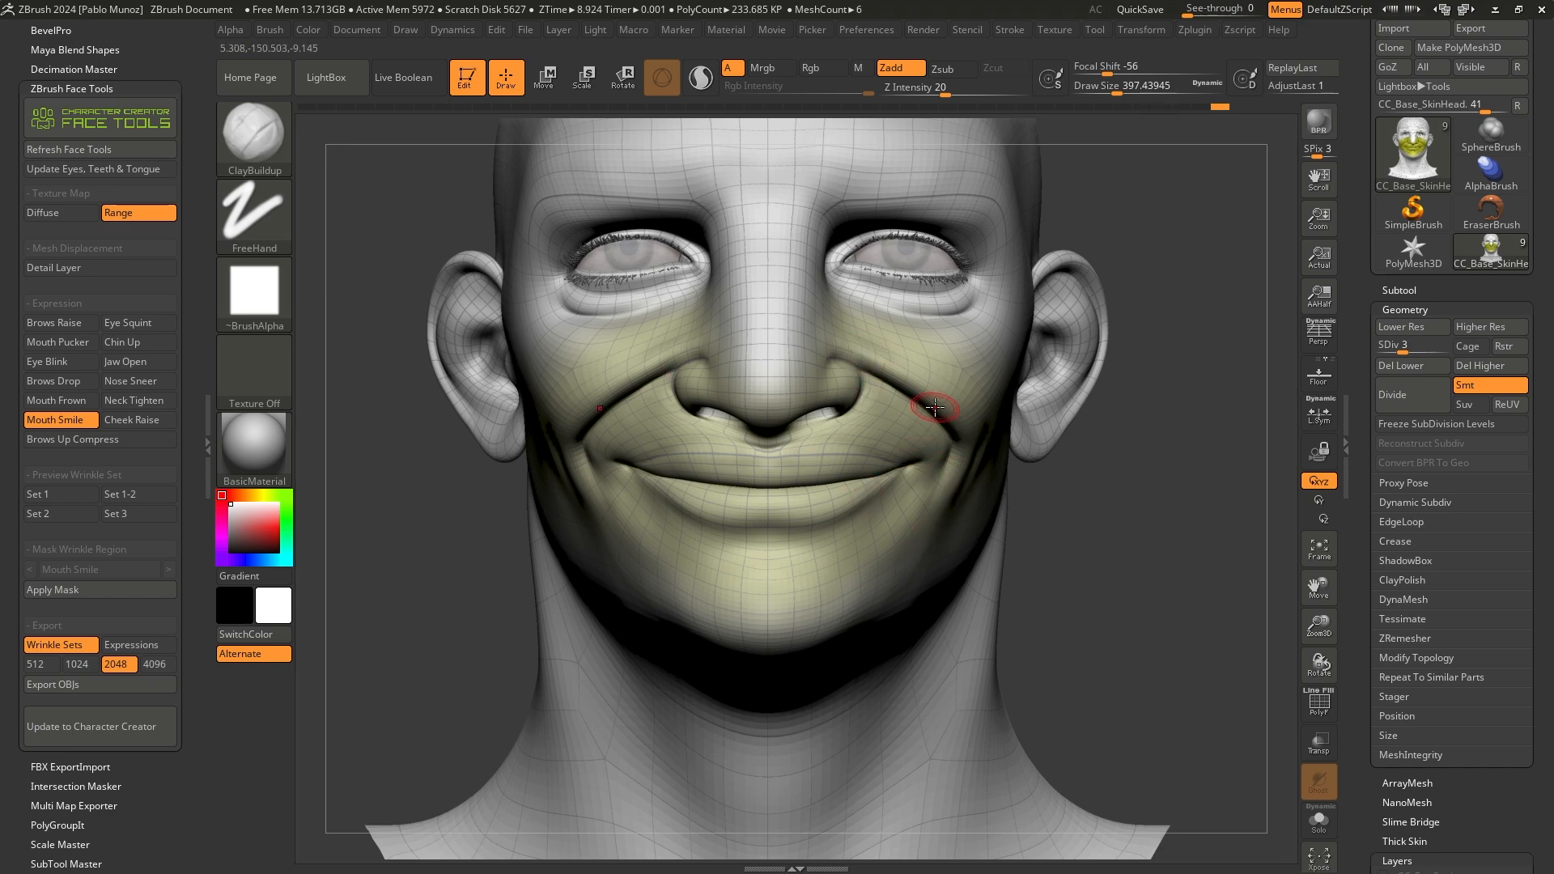
Try a ClayBuildup stroke across the side of the nose outside the Mouth Smile range and undo it
{"action": "right_click_drag", "start_coordinate": [737, 557], "coordinate": [841, 552]}
{"action": "mouse_move", "coordinate": [728, 357]}
{"action": "right_mouse_down", "text": "ctrl"}
{"action": "mouse_move", "coordinate": [732, 386]}
{"action": "mouse_move", "coordinate": [779, 366]}
{"action": "right_mouse_up", "text": "ctrl"}
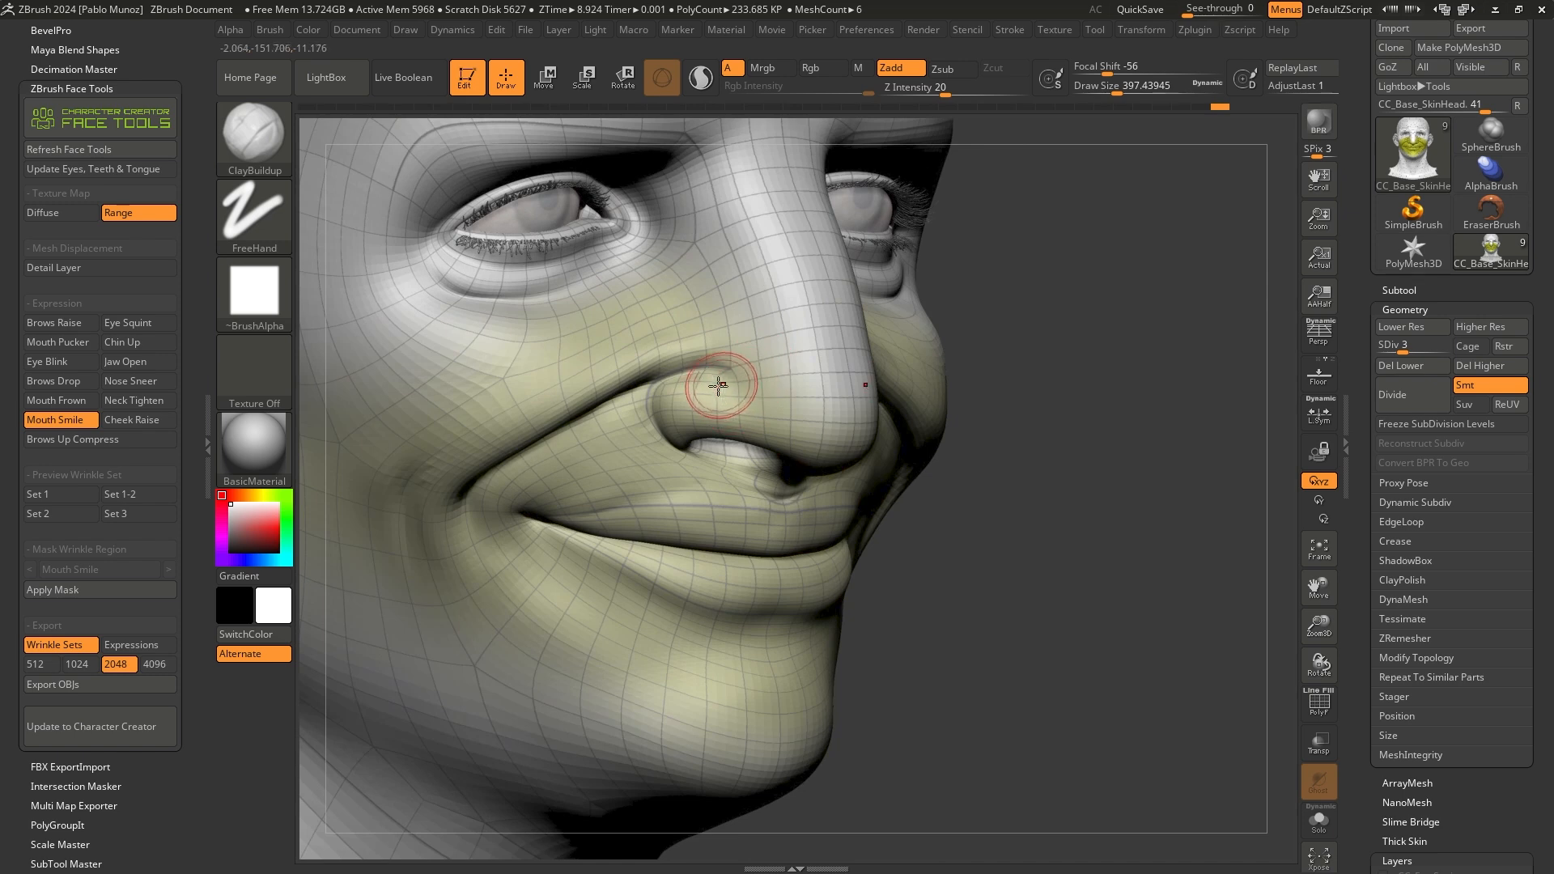
{"action": "mouse_move", "coordinate": [726, 381]}
{"action": "left_mouse_down", "text": "shift"}
{"action": "mouse_move", "coordinate": [695, 375]}
{"action": "mouse_move", "coordinate": [733, 393]}
{"action": "mouse_move", "coordinate": [813, 347]}
{"action": "left_mouse_up", "text": "shift"}
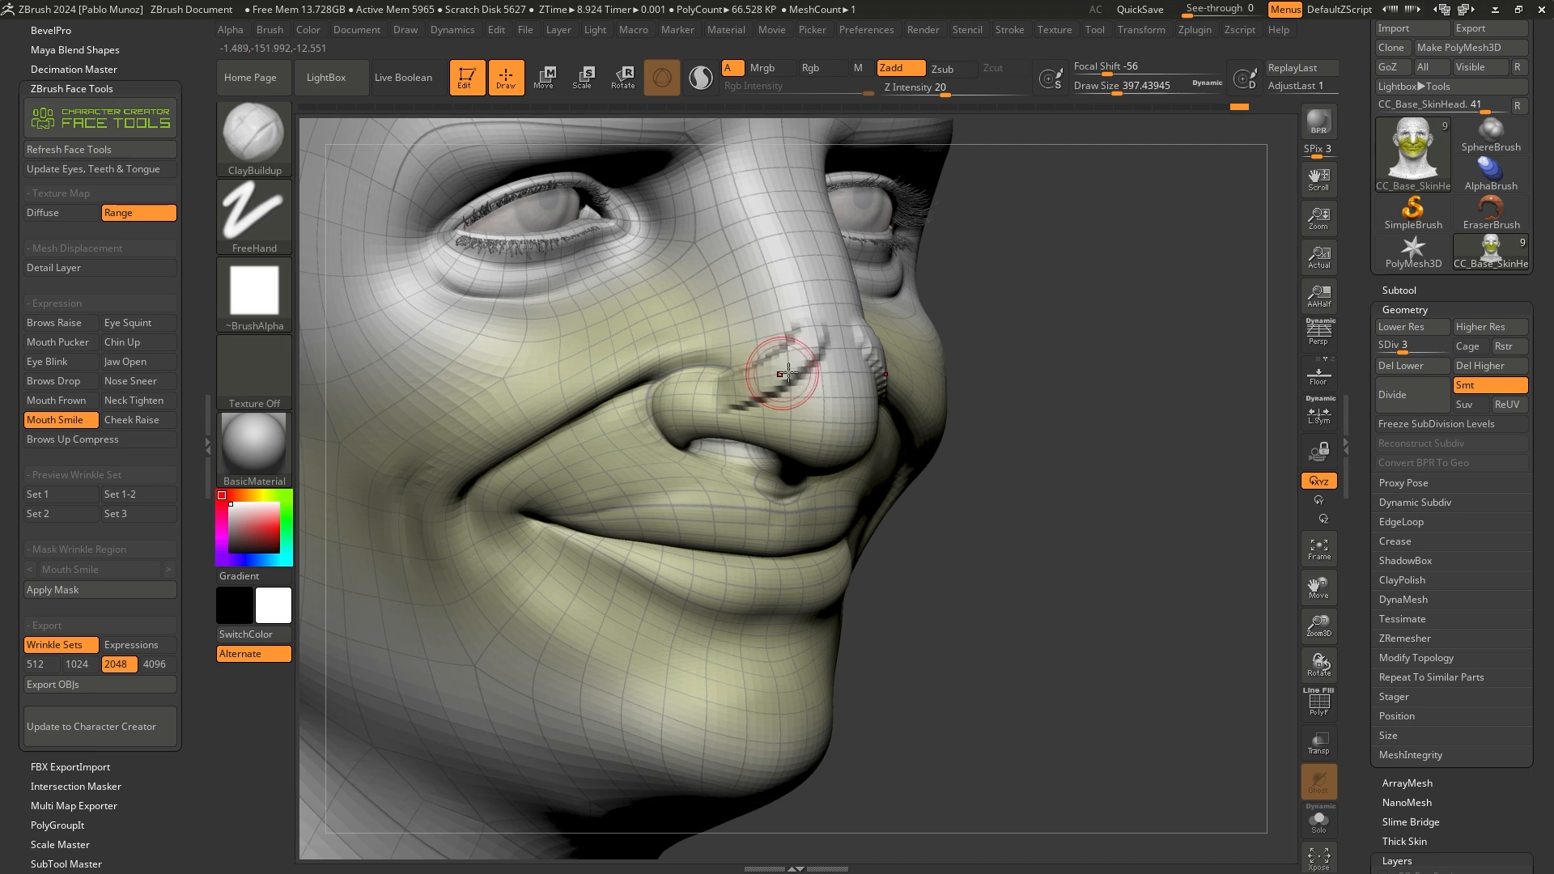
{"action": "key", "text": "ctrl"}
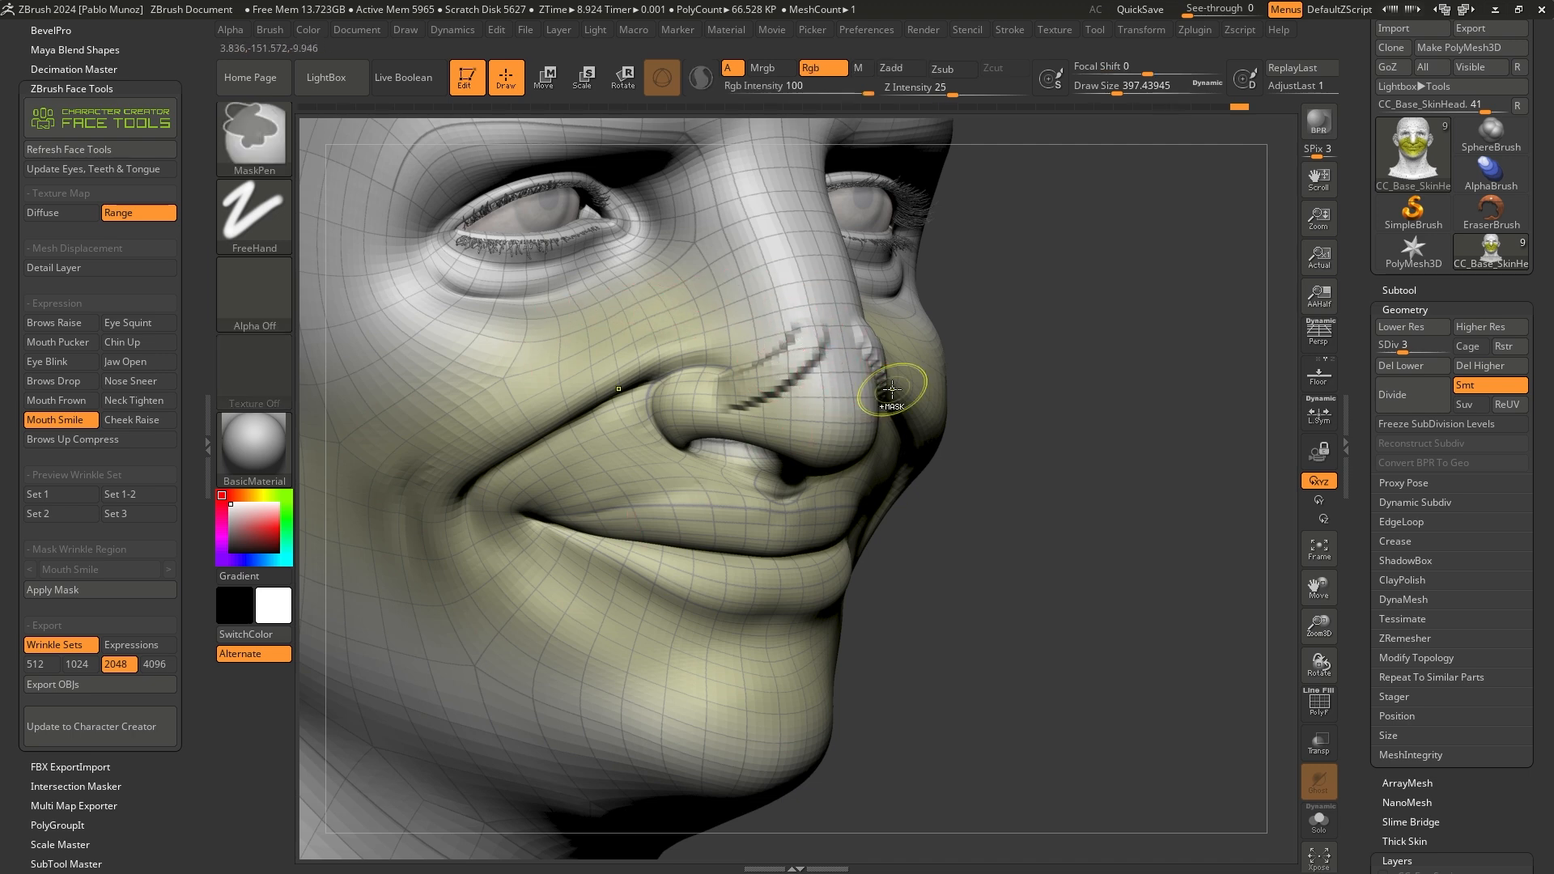
{"action": "key", "text": "ctrl+z"}
Try applying the Mouth Smile wrinkle range as a mask and test ClayBuildup strokes across the nose
{"action": "right_click_drag", "start_coordinate": [701, 391], "coordinate": [852, 400], "text": "alt"}
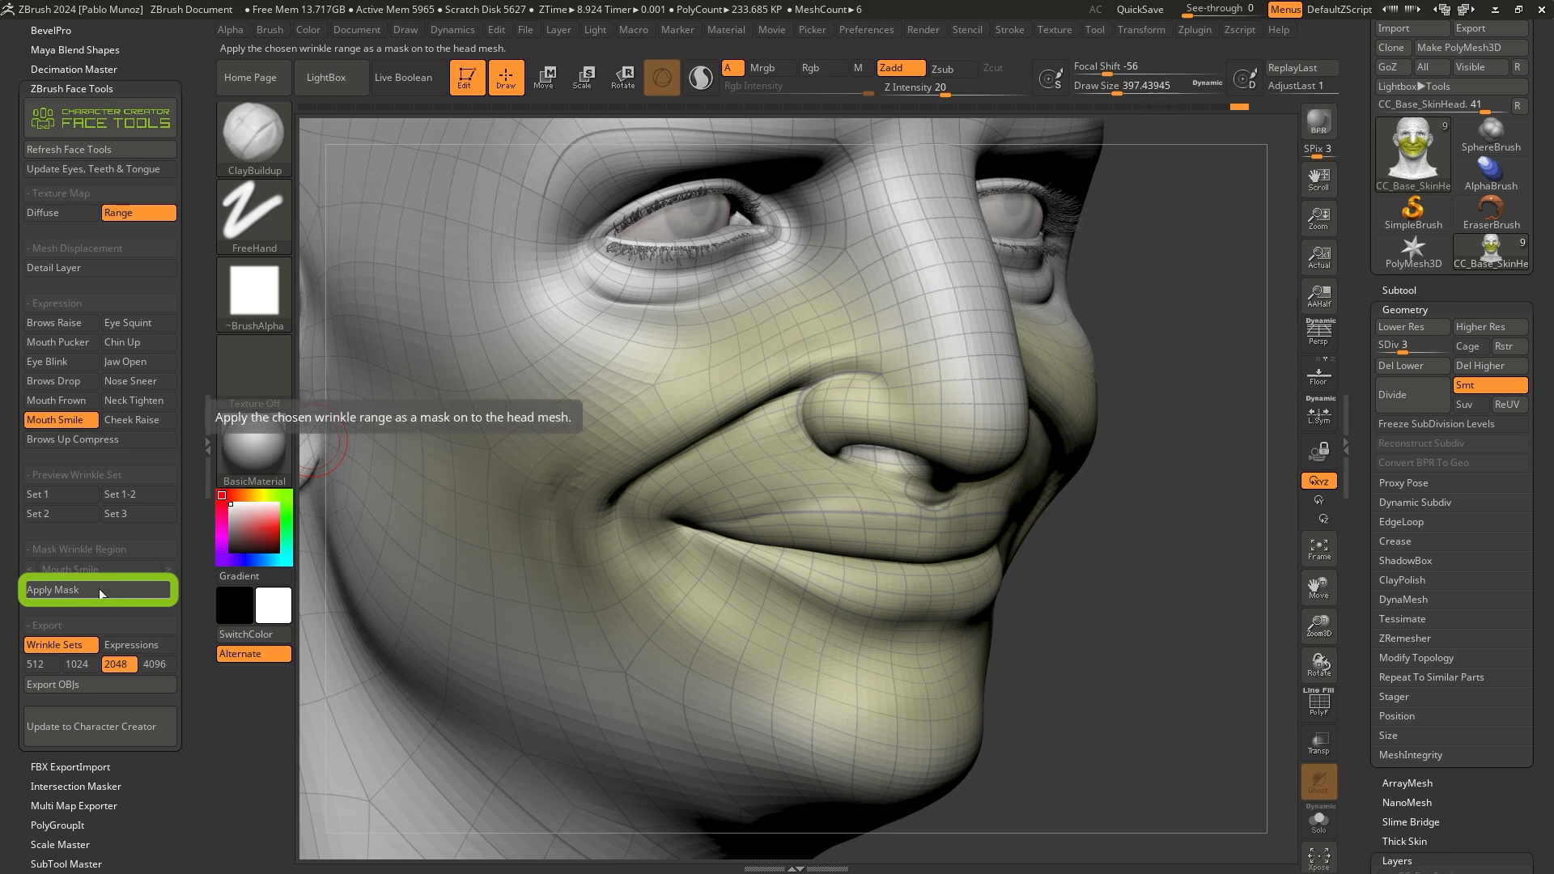
{"action": "left_click", "coordinate": [119, 589]}
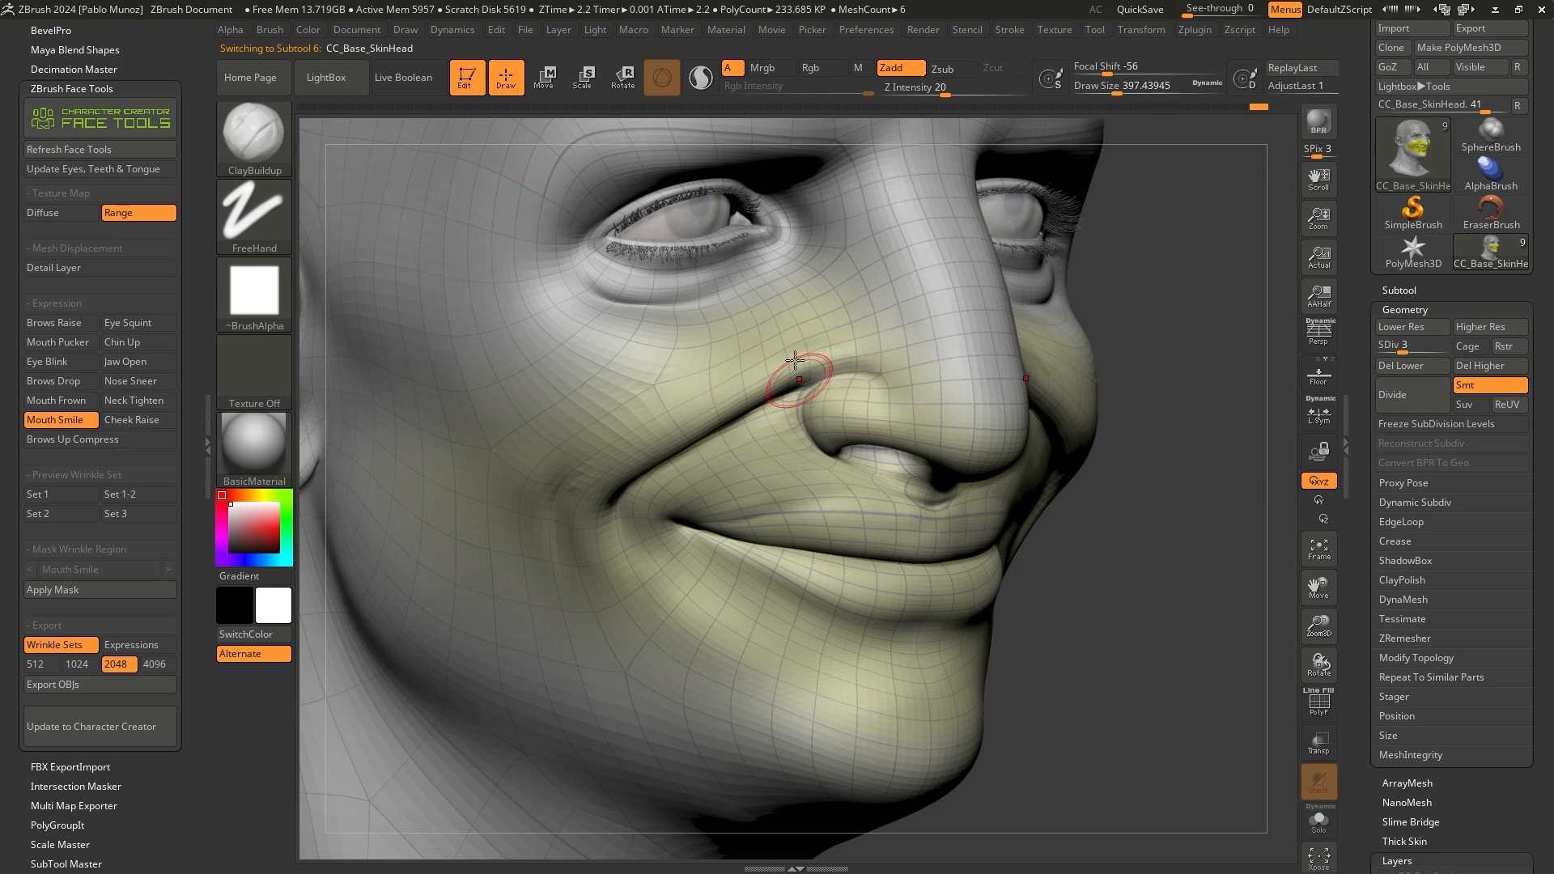
{"action": "mouse_move", "coordinate": [808, 383]}
{"action": "left_mouse_down"}
{"action": "mouse_move", "coordinate": [847, 333]}
{"action": "mouse_move", "coordinate": [939, 274]}
{"action": "mouse_move", "coordinate": [899, 369]}
{"action": "mouse_move", "coordinate": [927, 428]}
{"action": "mouse_move", "coordinate": [1020, 405]}
{"action": "mouse_move", "coordinate": [919, 353]}
{"action": "left_mouse_up"}
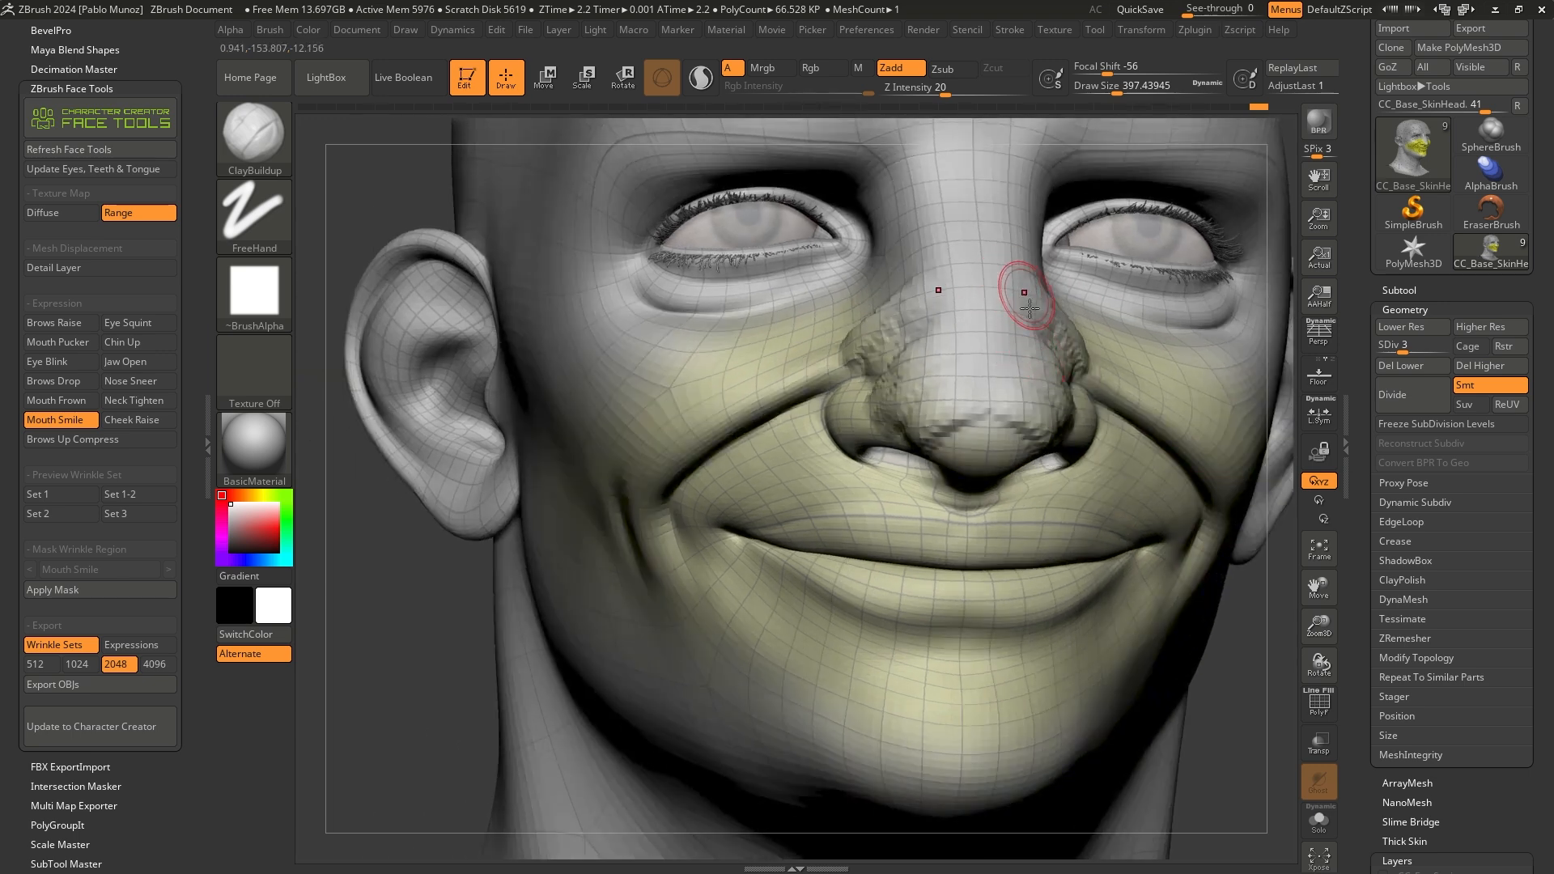
{"action": "key", "text": "ctrl"}
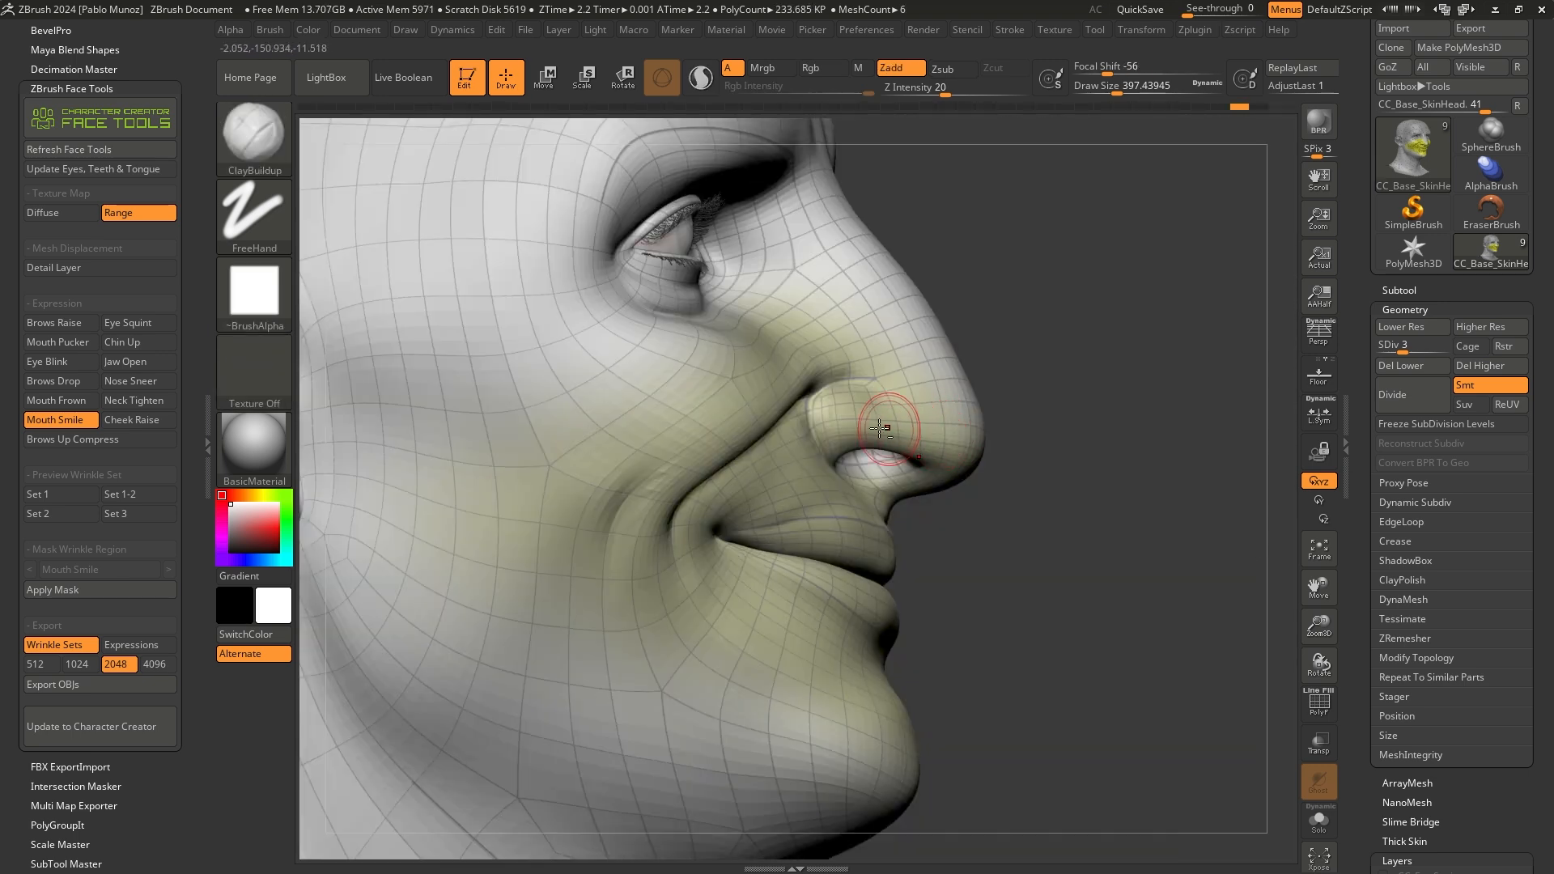
Try a ClayBuildup stroke across the cheek and temple beyond the wrinkle range and undo it
{"action": "right_click_drag", "start_coordinate": [982, 430], "coordinate": [1007, 438], "text": "alt"}
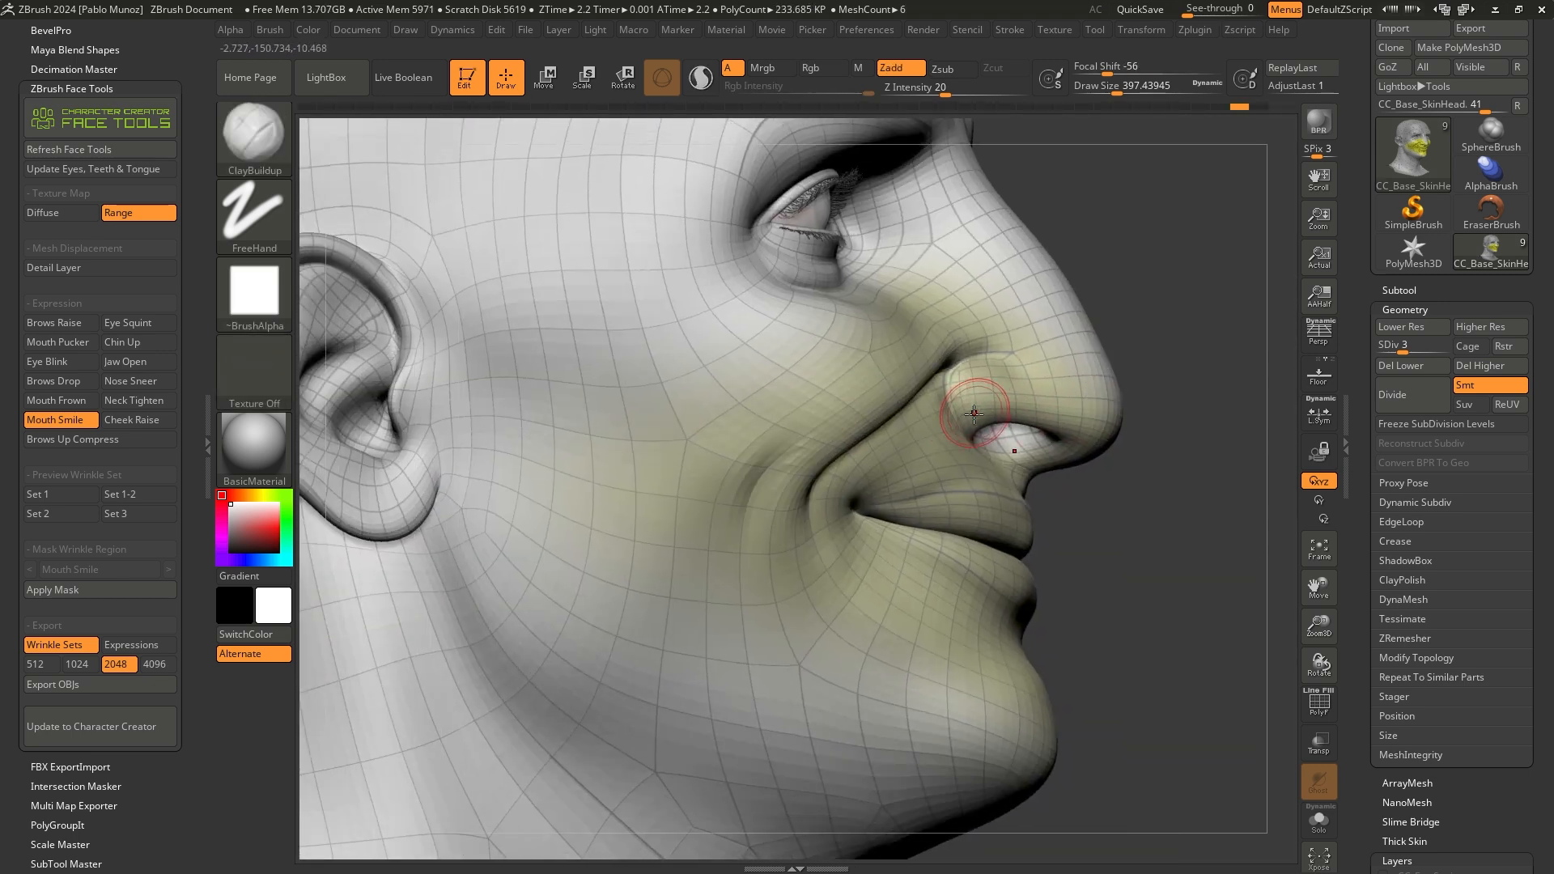
{"action": "mouse_move", "coordinate": [898, 373]}
{"action": "left_mouse_down"}
{"action": "mouse_move", "coordinate": [769, 441]}
{"action": "mouse_move", "coordinate": [647, 467]}
{"action": "mouse_move", "coordinate": [704, 340]}
{"action": "mouse_move", "coordinate": [602, 296]}
{"action": "left_mouse_up"}
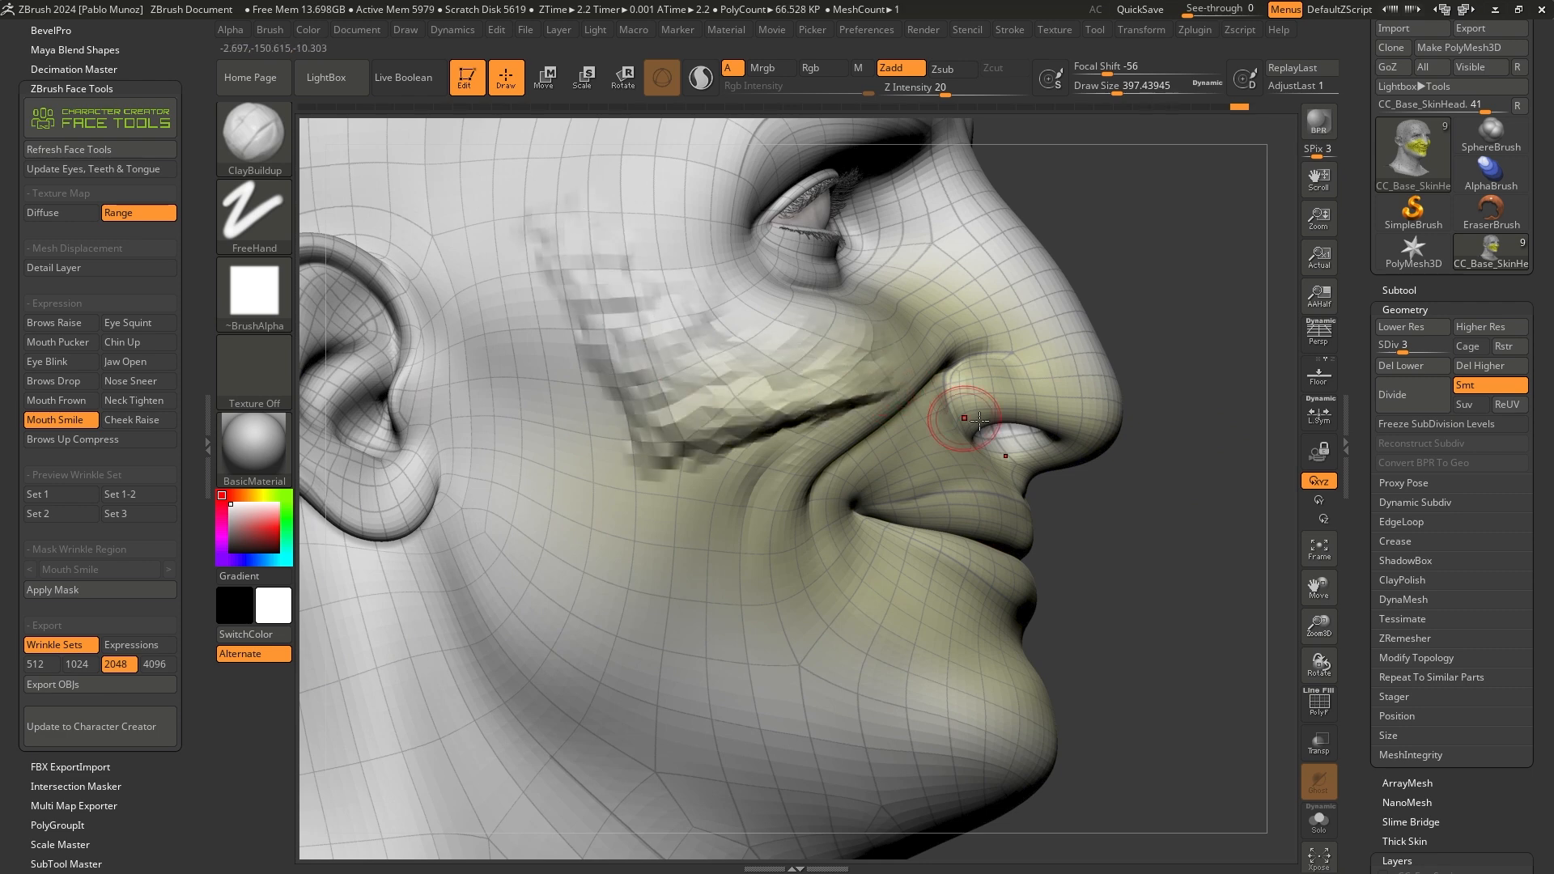
{"action": "key", "text": "ctrl+z"}
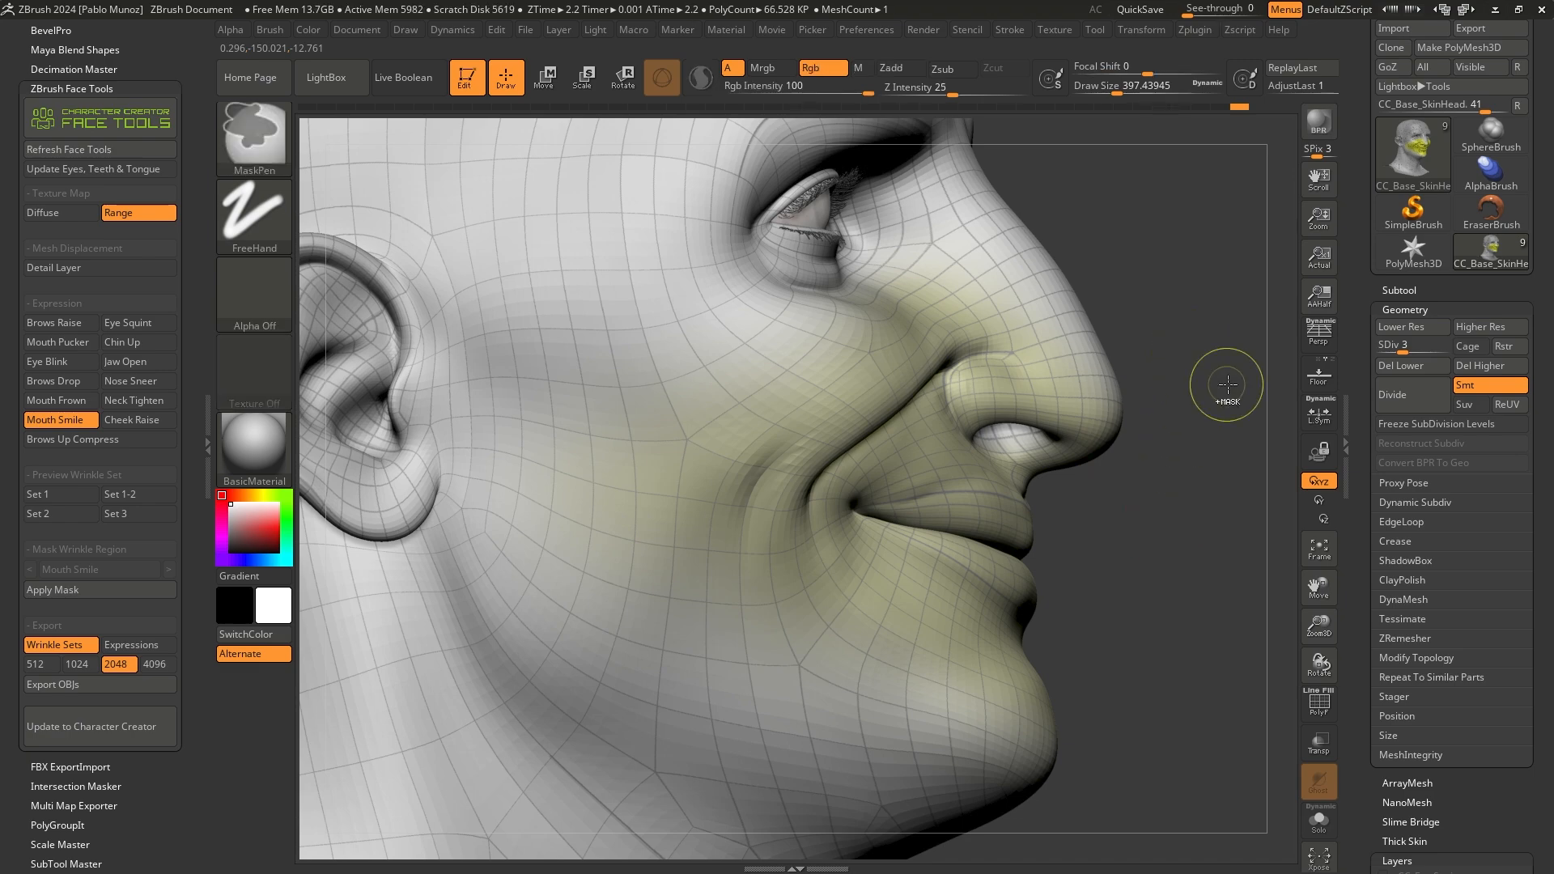
Smooth the top end of the nasolabial fold where it meets the nostril
{"action": "left_click_drag", "start_coordinate": [1190, 490], "coordinate": [1020, 485]}
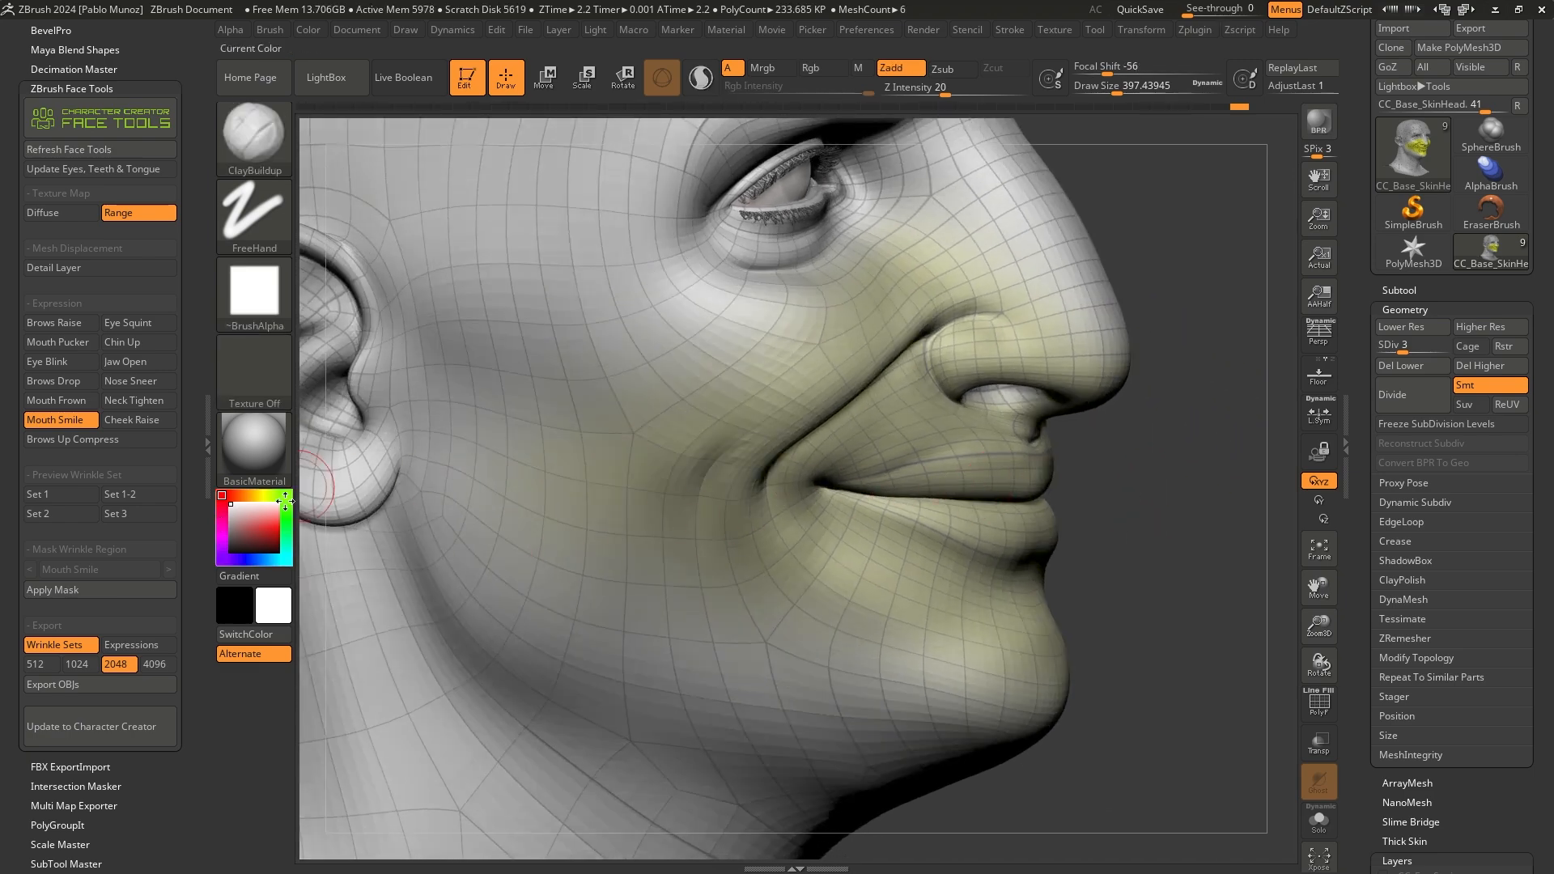
{"action": "left_click_drag", "start_coordinate": [1182, 454], "coordinate": [1109, 485]}
{"action": "right_click_drag", "start_coordinate": [839, 409], "coordinate": [853, 349]}
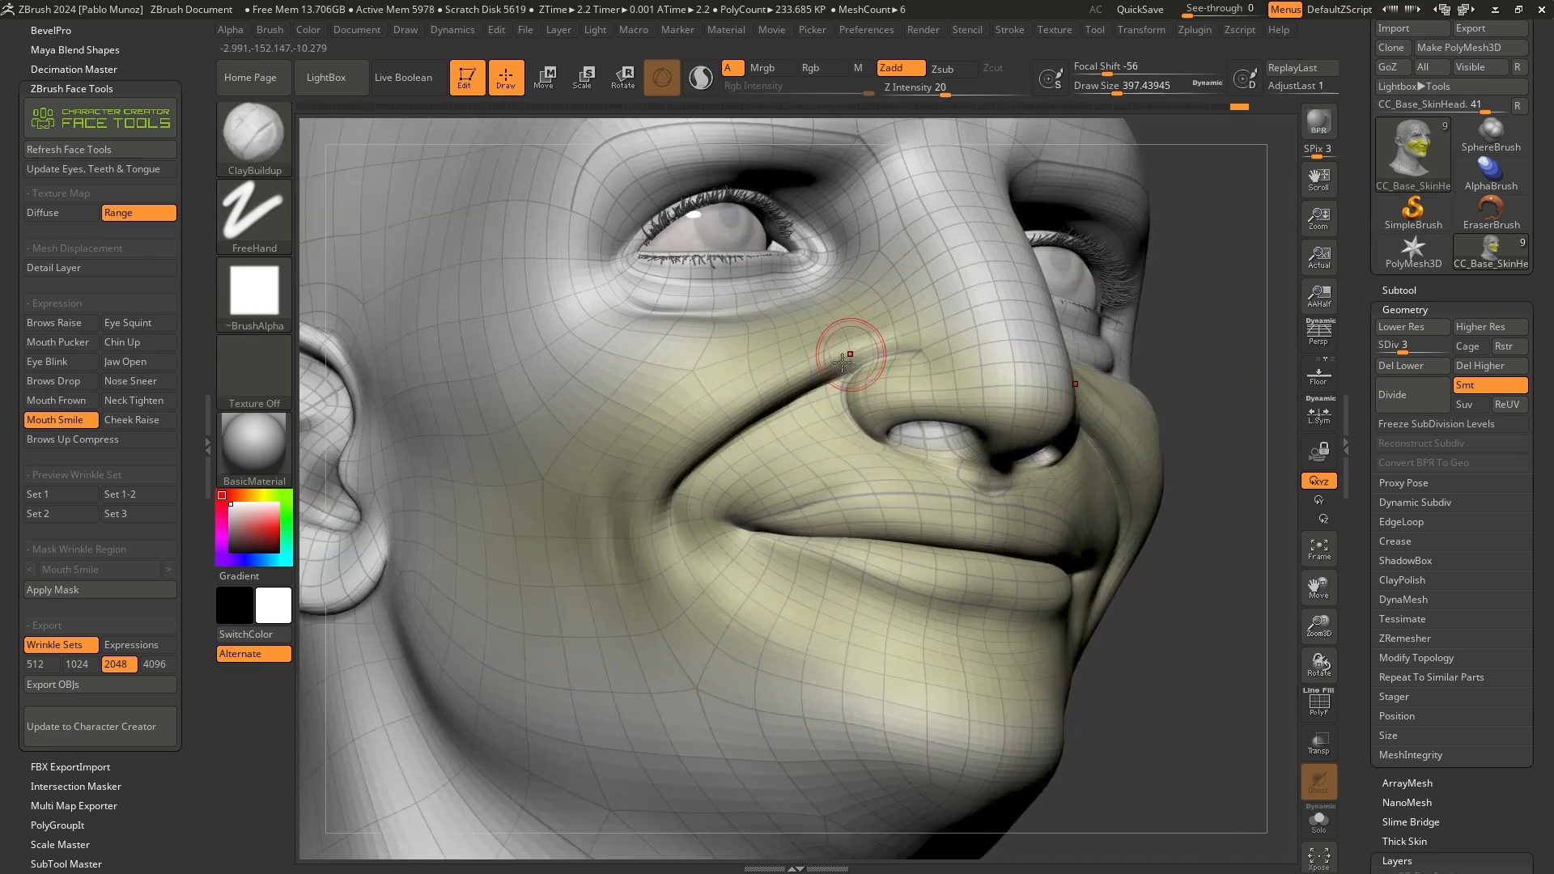
{"action": "left_click_drag", "start_coordinate": [861, 354], "coordinate": [864, 332], "text": "shift"}
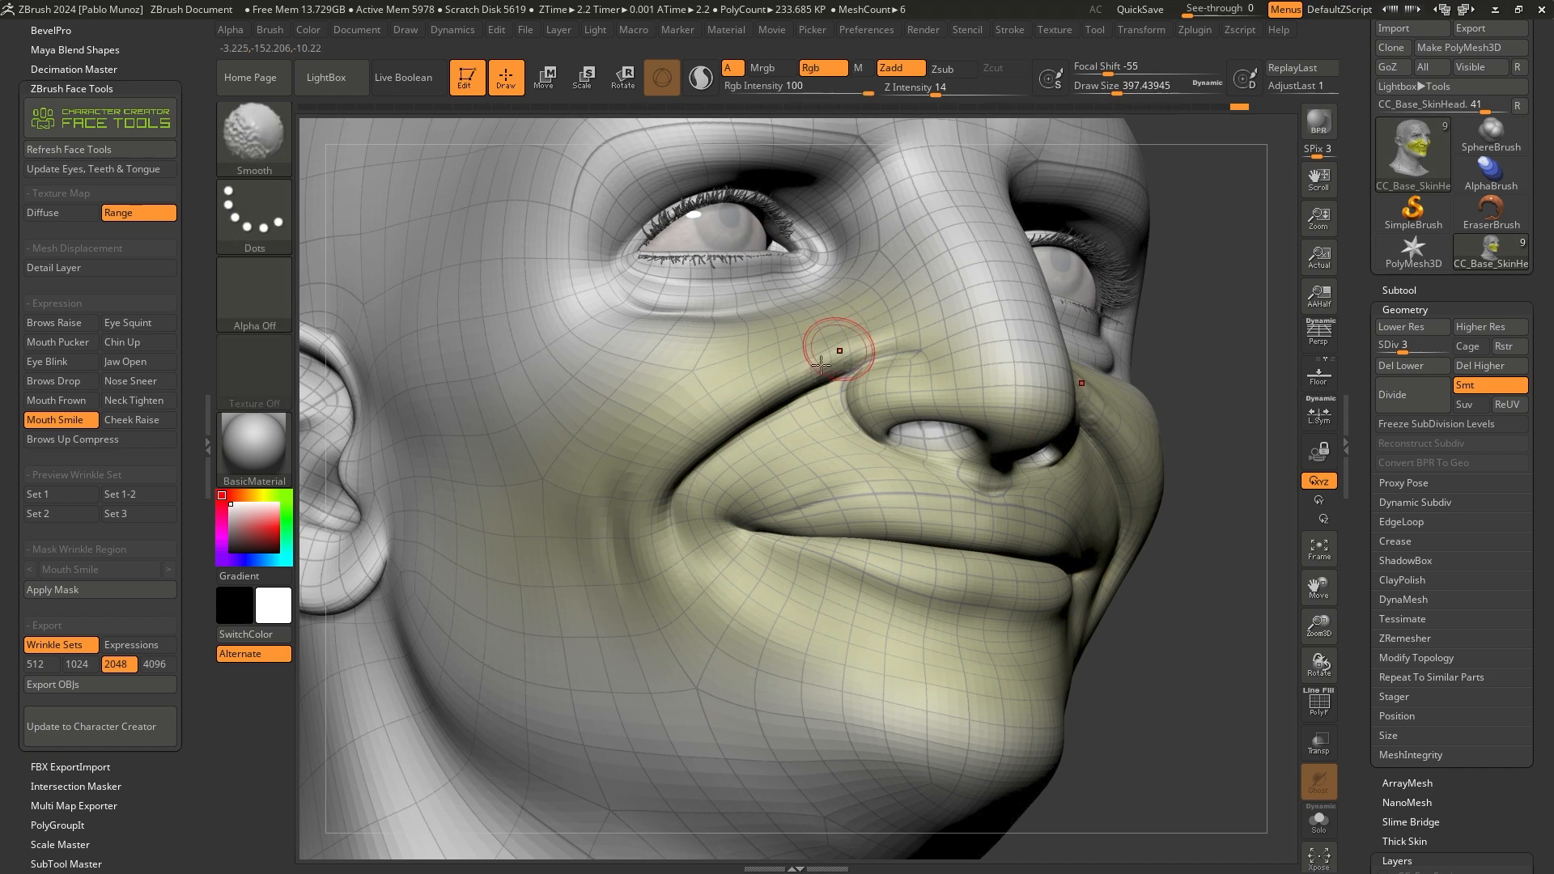
{"action": "right_click_drag", "start_coordinate": [864, 332], "coordinate": [750, 413]}
Lower the head to subdivision level 1 and choose Move Topological with a draw size of about 1719
{"action": "left_click_drag", "start_coordinate": [1403, 345], "coordinate": [1371, 346]}
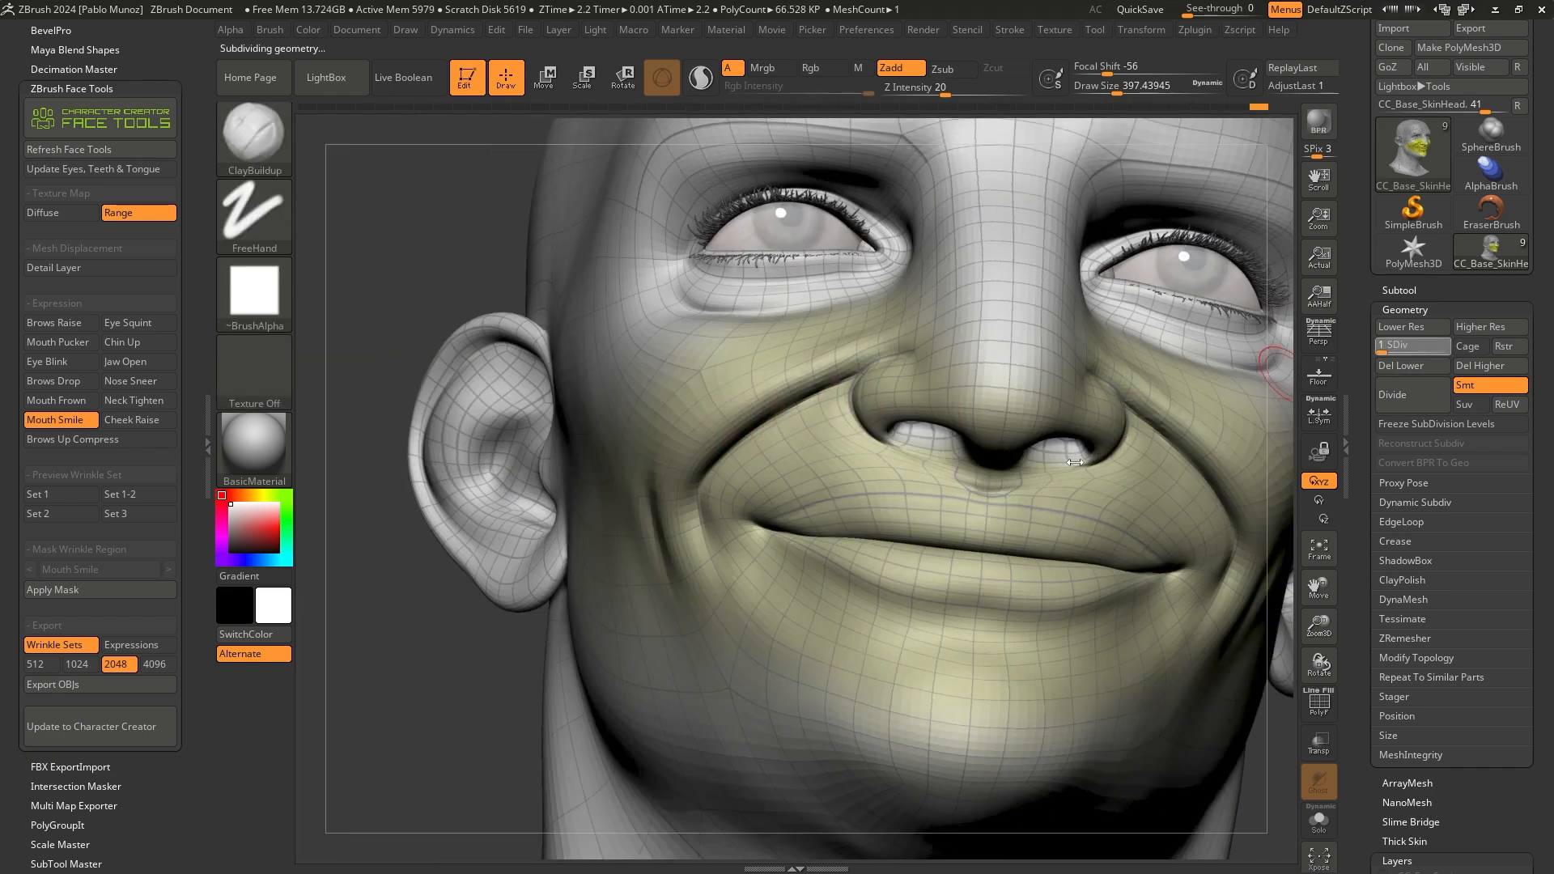
{"action": "mouse_move", "coordinate": [1059, 441]}
{"action": "right_mouse_down", "text": "ctrl"}
{"action": "mouse_move", "coordinate": [1067, 453]}
{"action": "mouse_move", "coordinate": [819, 402]}
{"action": "right_mouse_up", "text": "ctrl"}
{"action": "key", "text": "b"}
{"action": "key", "text": "m"}
{"action": "key", "text": "t"}
{"action": "key", "text": "space"}
{"action": "left_click_drag", "start_coordinate": [848, 375], "coordinate": [880, 375]}
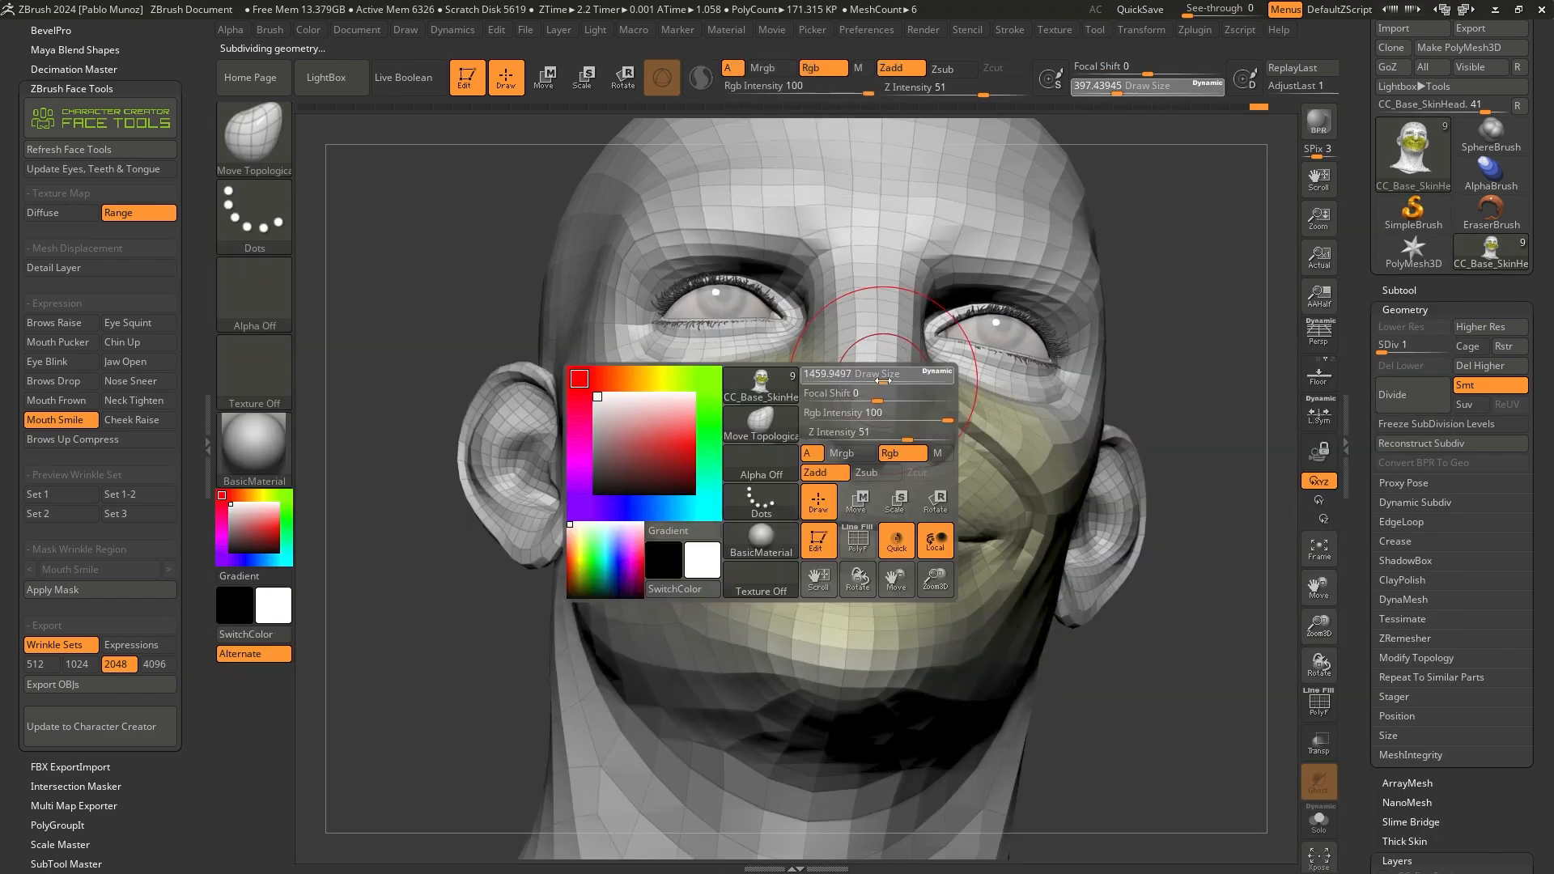
{"action": "right_click_drag", "start_coordinate": [882, 377], "coordinate": [938, 427], "text": "shift"}
{"action": "key", "text": "space"}
{"action": "left_click_drag", "start_coordinate": [995, 435], "coordinate": [1004, 435]}
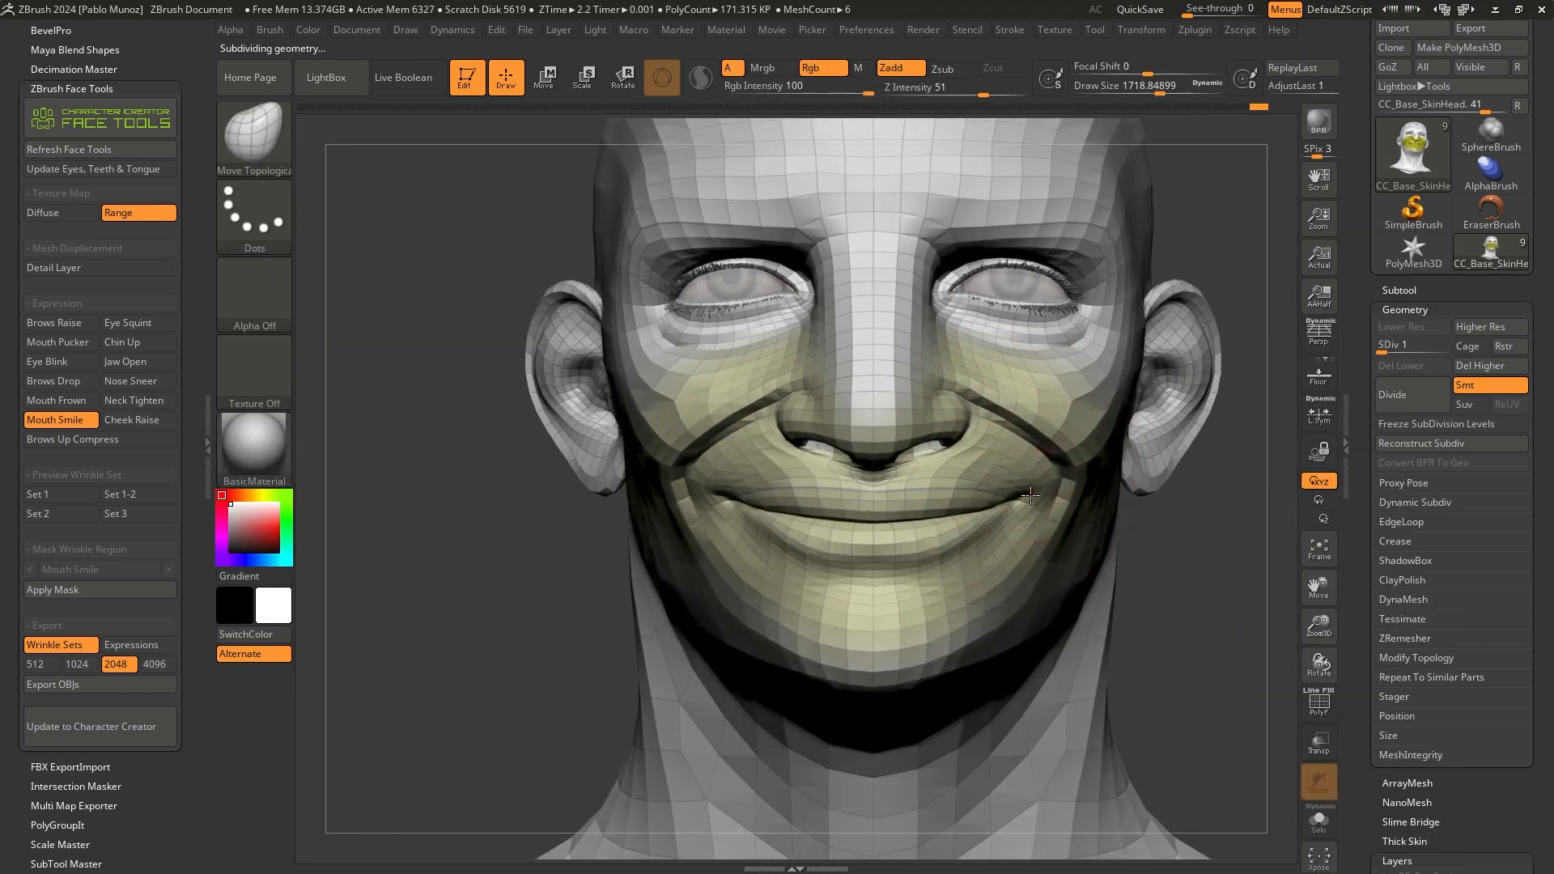
Reshape the lip line and mouth corners with Move Topological, reducing its draw size to about 1587, and check the profile and front
{"action": "mouse_move", "coordinate": [1037, 494]}
{"action": "left_mouse_down"}
{"action": "mouse_move", "coordinate": [1040, 474]}
{"action": "mouse_move", "coordinate": [962, 510]}
{"action": "left_mouse_up"}
{"action": "key", "text": "space"}
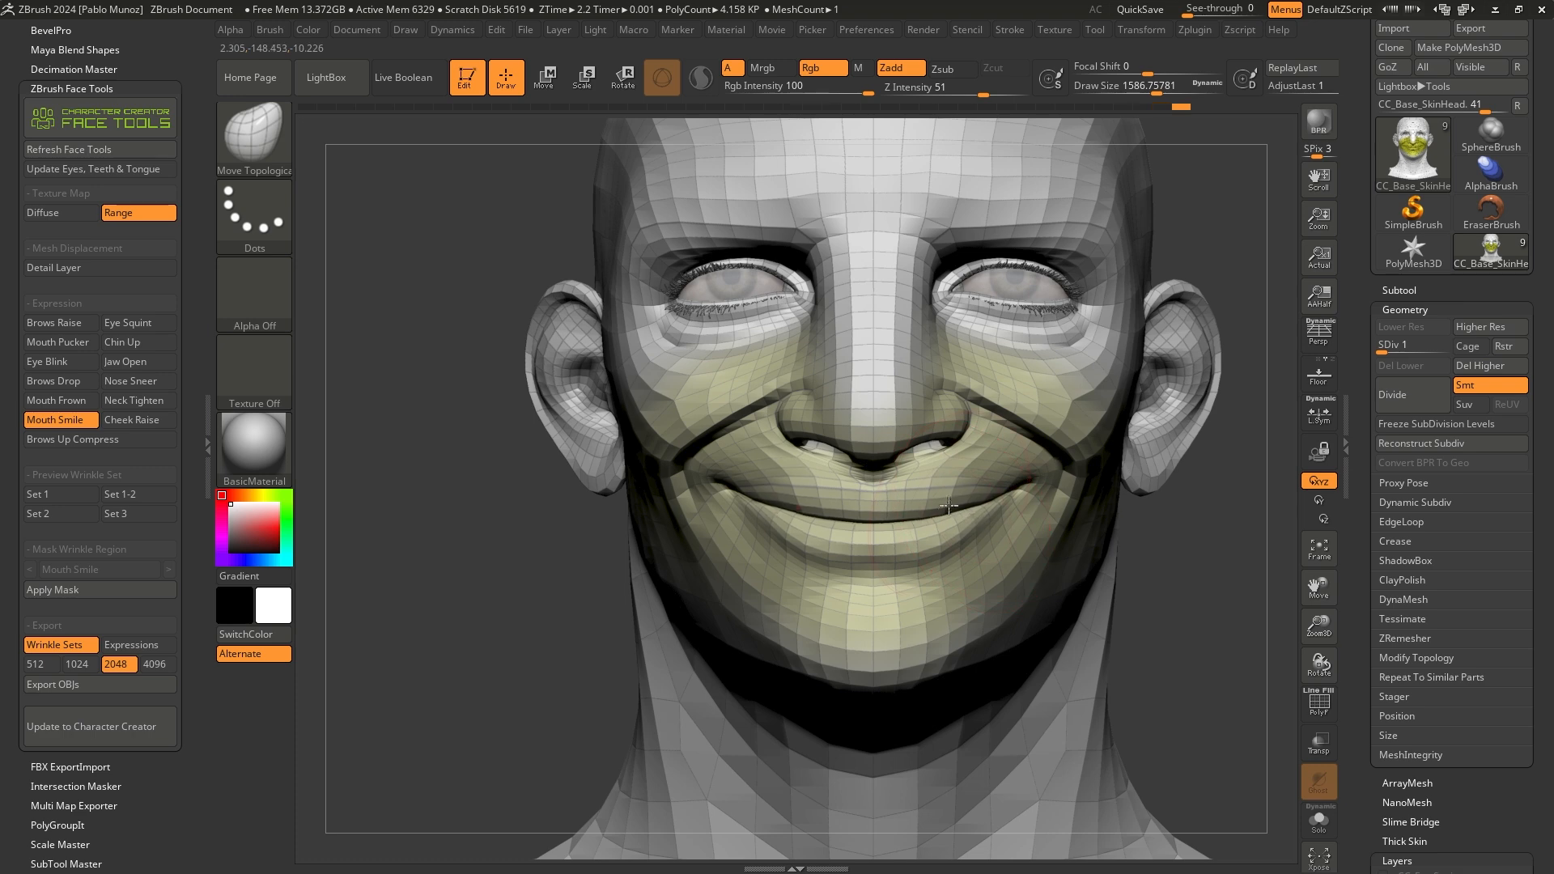
{"action": "right_click_drag", "start_coordinate": [992, 409], "coordinate": [1082, 469]}
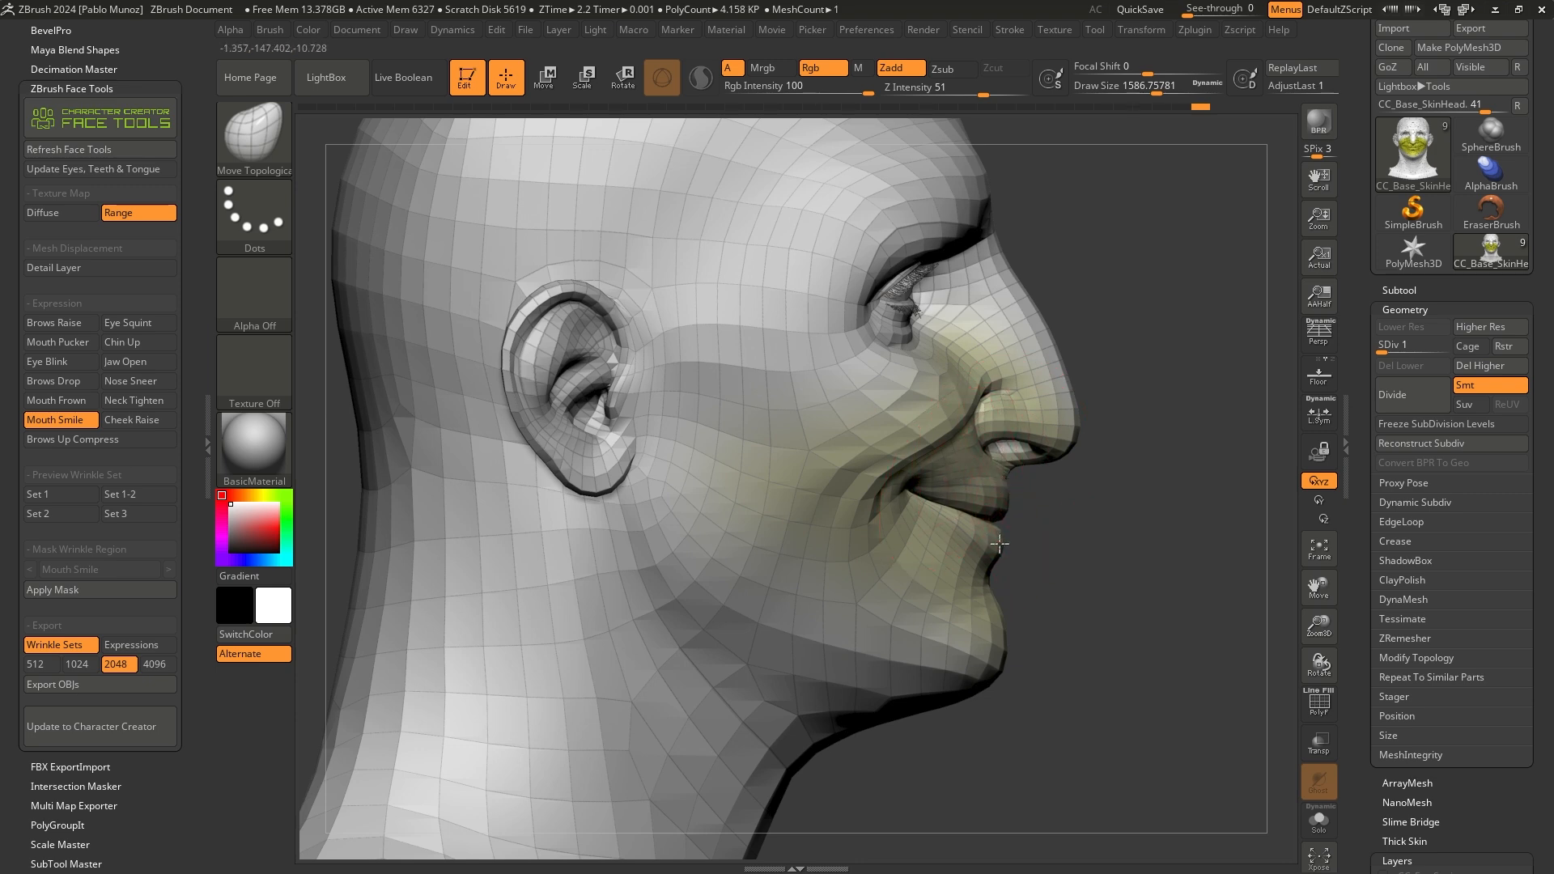
{"action": "right_click_drag", "start_coordinate": [893, 503], "coordinate": [983, 496]}
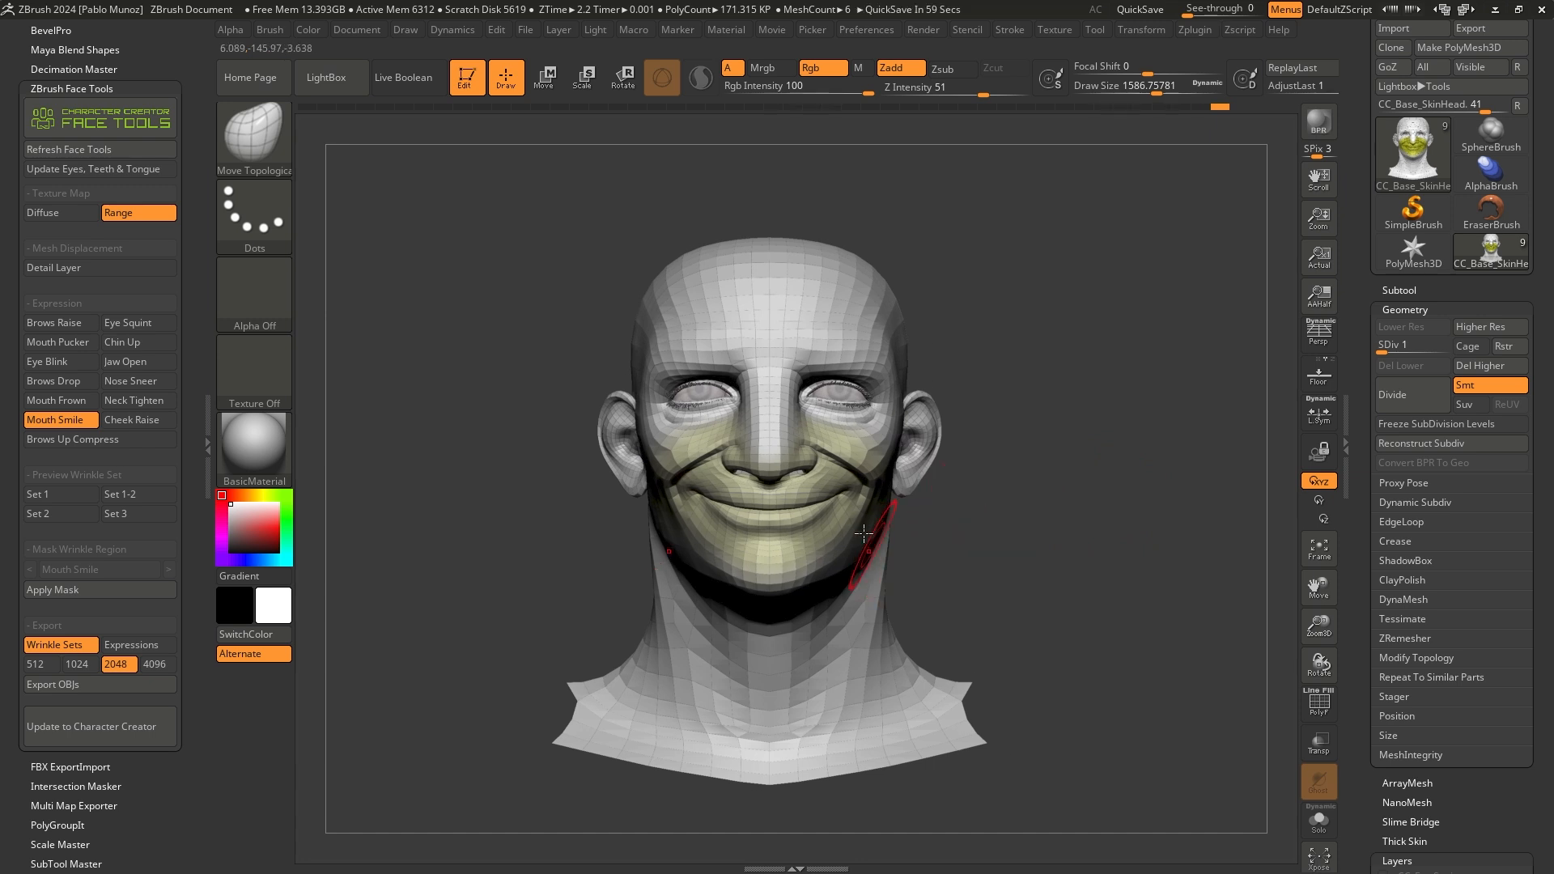
{"action": "right_click_drag", "start_coordinate": [848, 498], "coordinate": [983, 502], "text": "ctrl"}
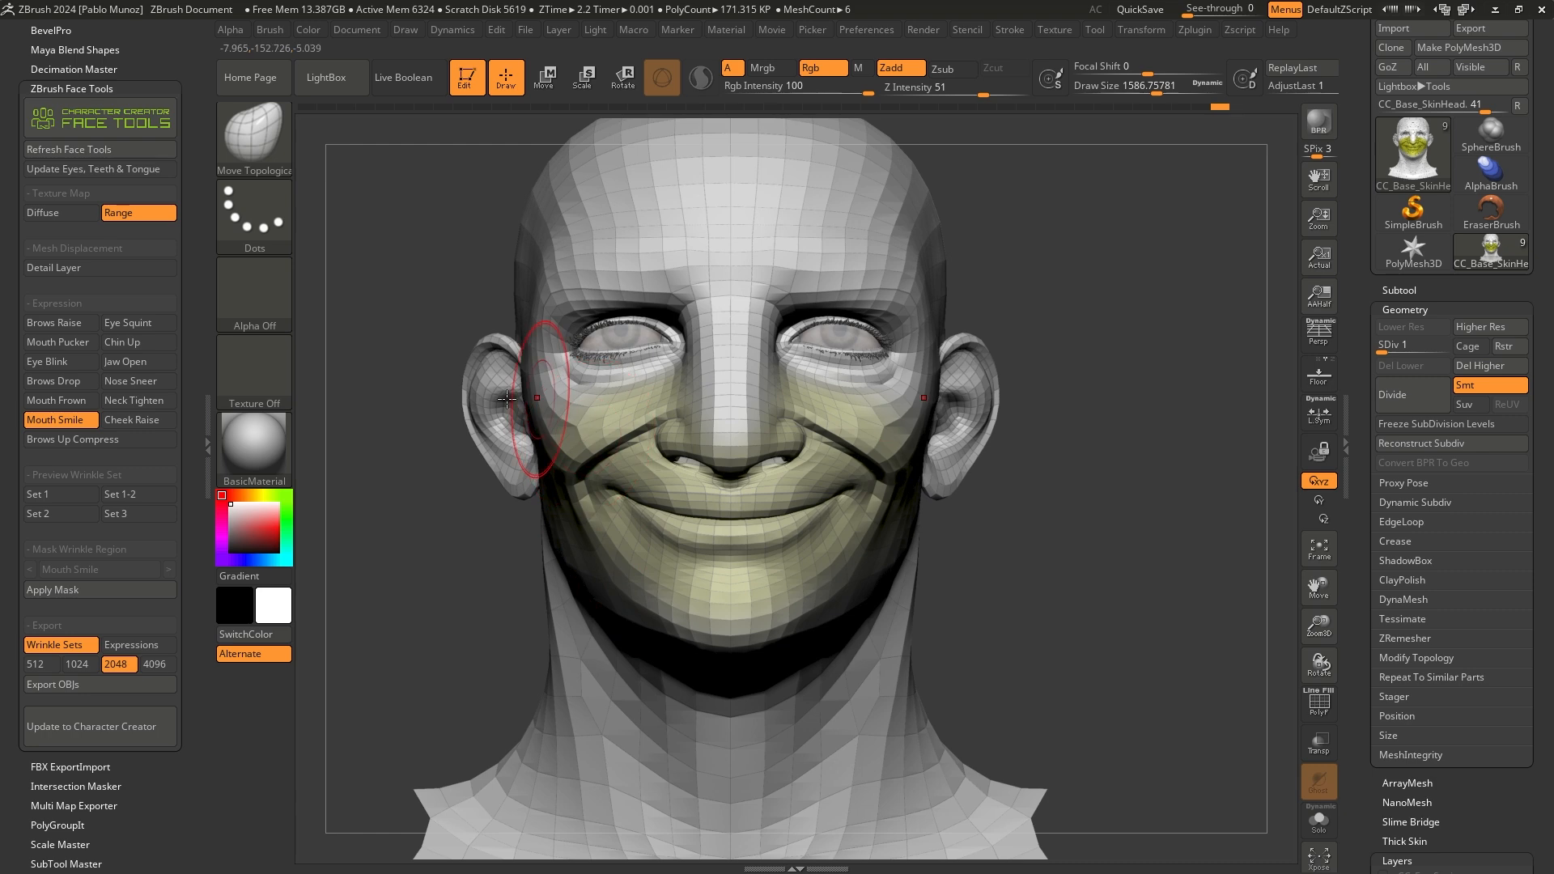
Switch to the Brows Drop expression and set Move Topological's draw size to about 1309
{"action": "left_click", "coordinate": [72, 384]}
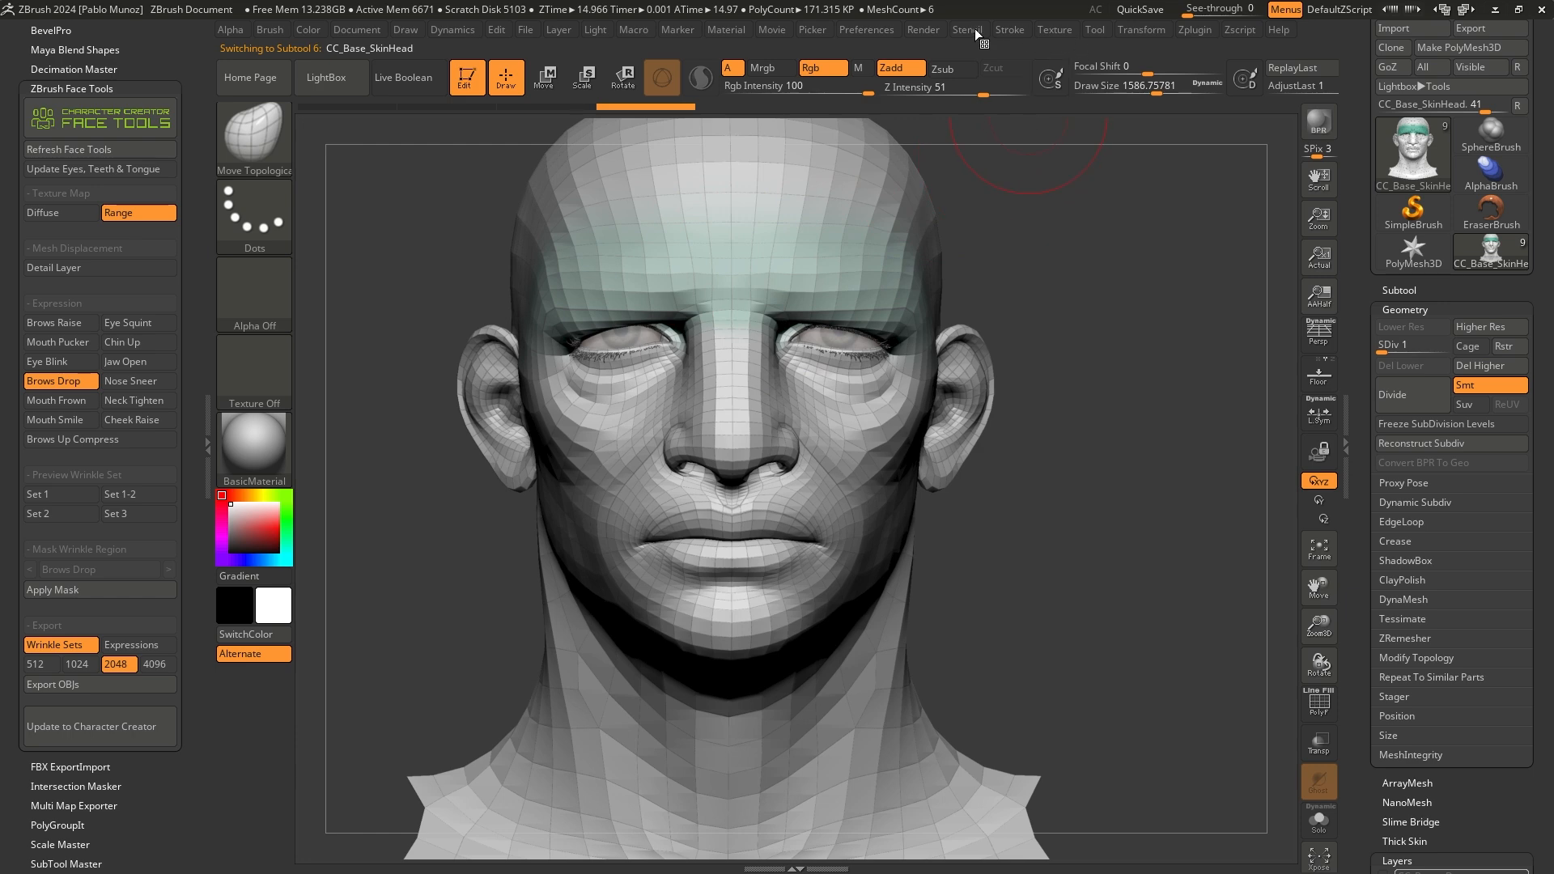
{"action": "mouse_move", "coordinate": [926, 31]}
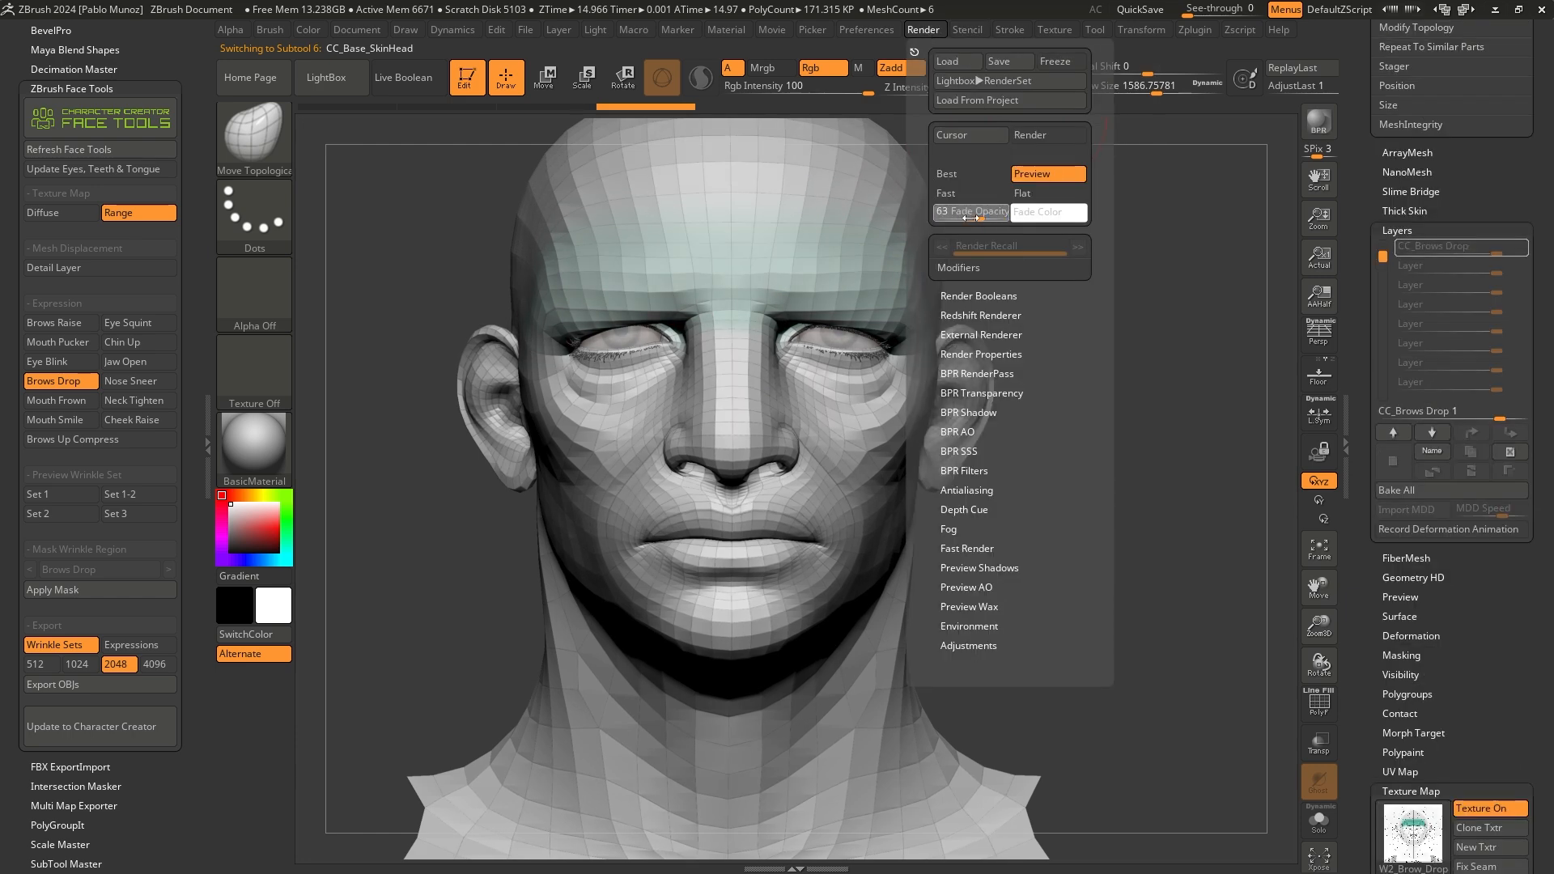
{"action": "right_click_drag", "start_coordinate": [669, 280], "coordinate": [759, 288]}
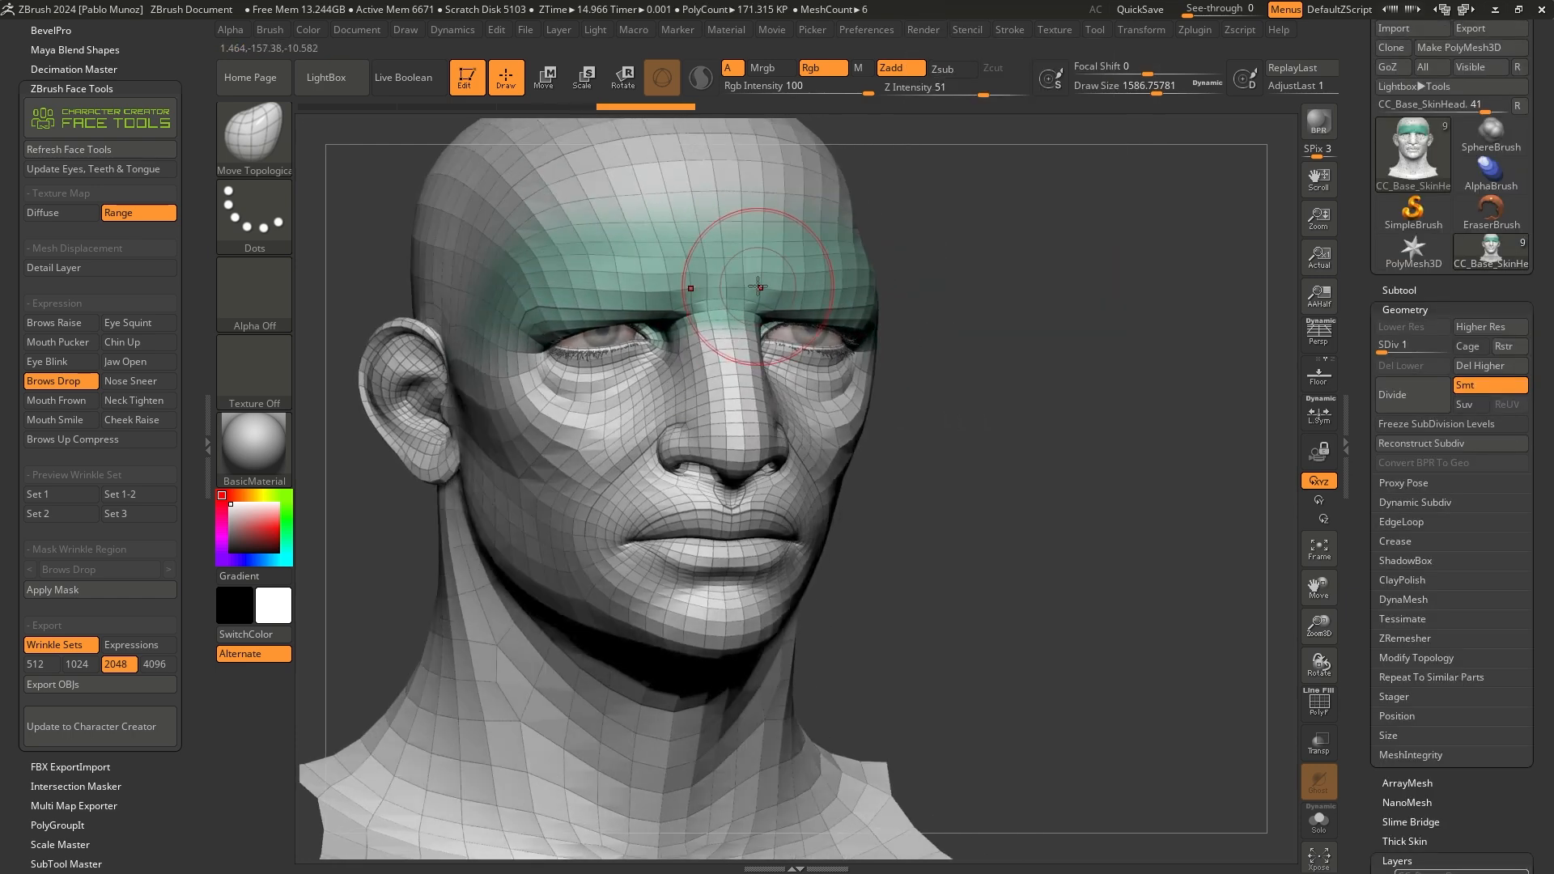
{"action": "right_click_drag", "start_coordinate": [642, 283], "coordinate": [769, 292]}
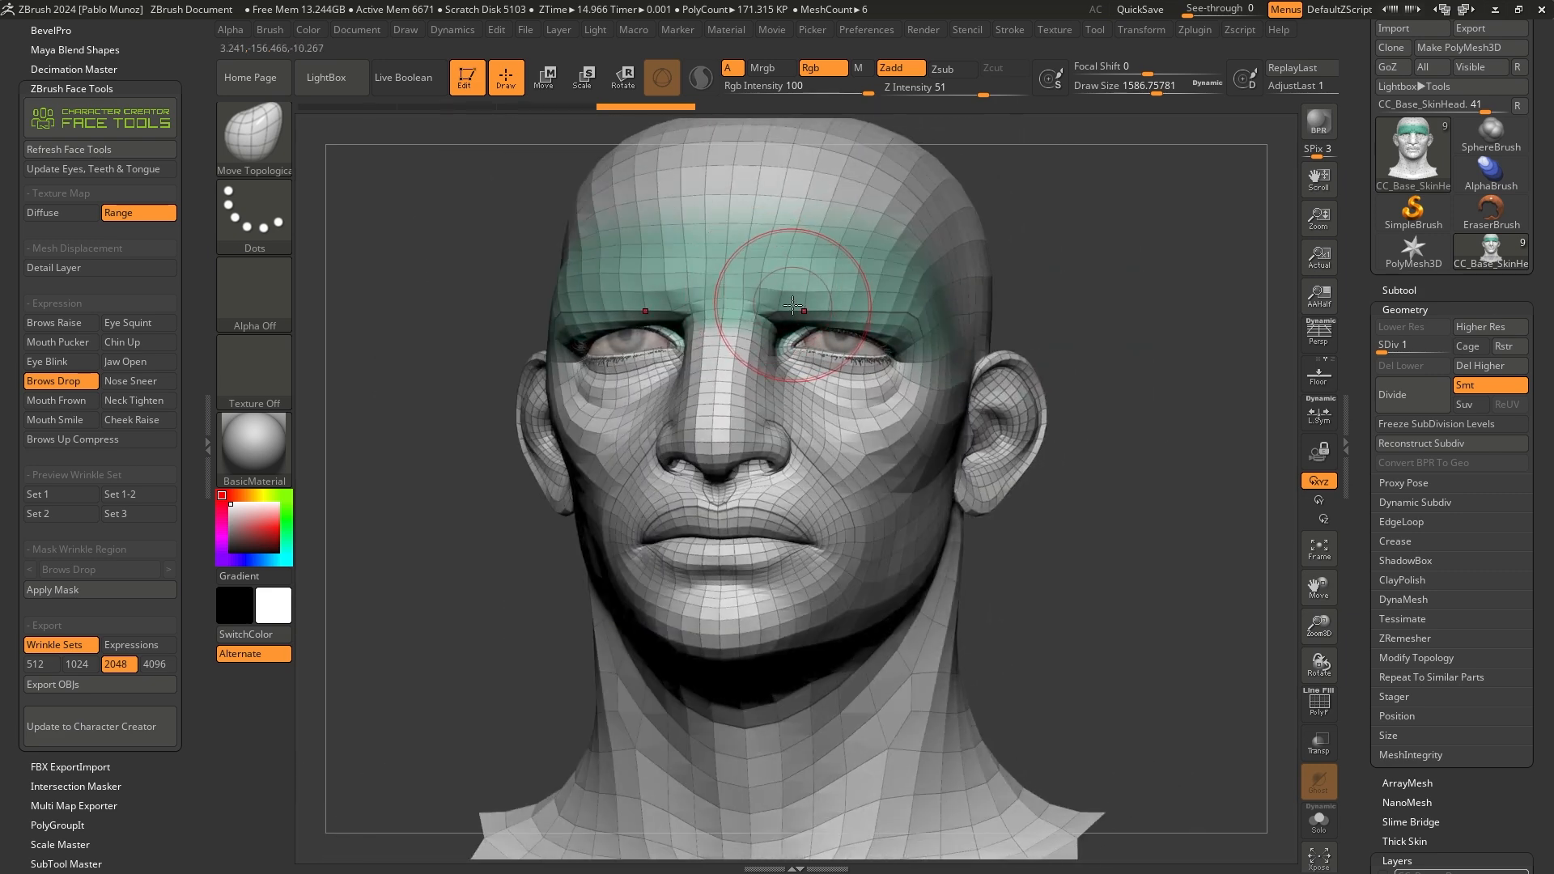
{"action": "key", "text": "space"}
{"action": "left_click", "coordinate": [791, 298]}
{"action": "left_click_drag", "start_coordinate": [786, 305], "coordinate": [792, 289]}
{"action": "key", "text": "space"}
{"action": "left_click", "coordinate": [791, 285]}
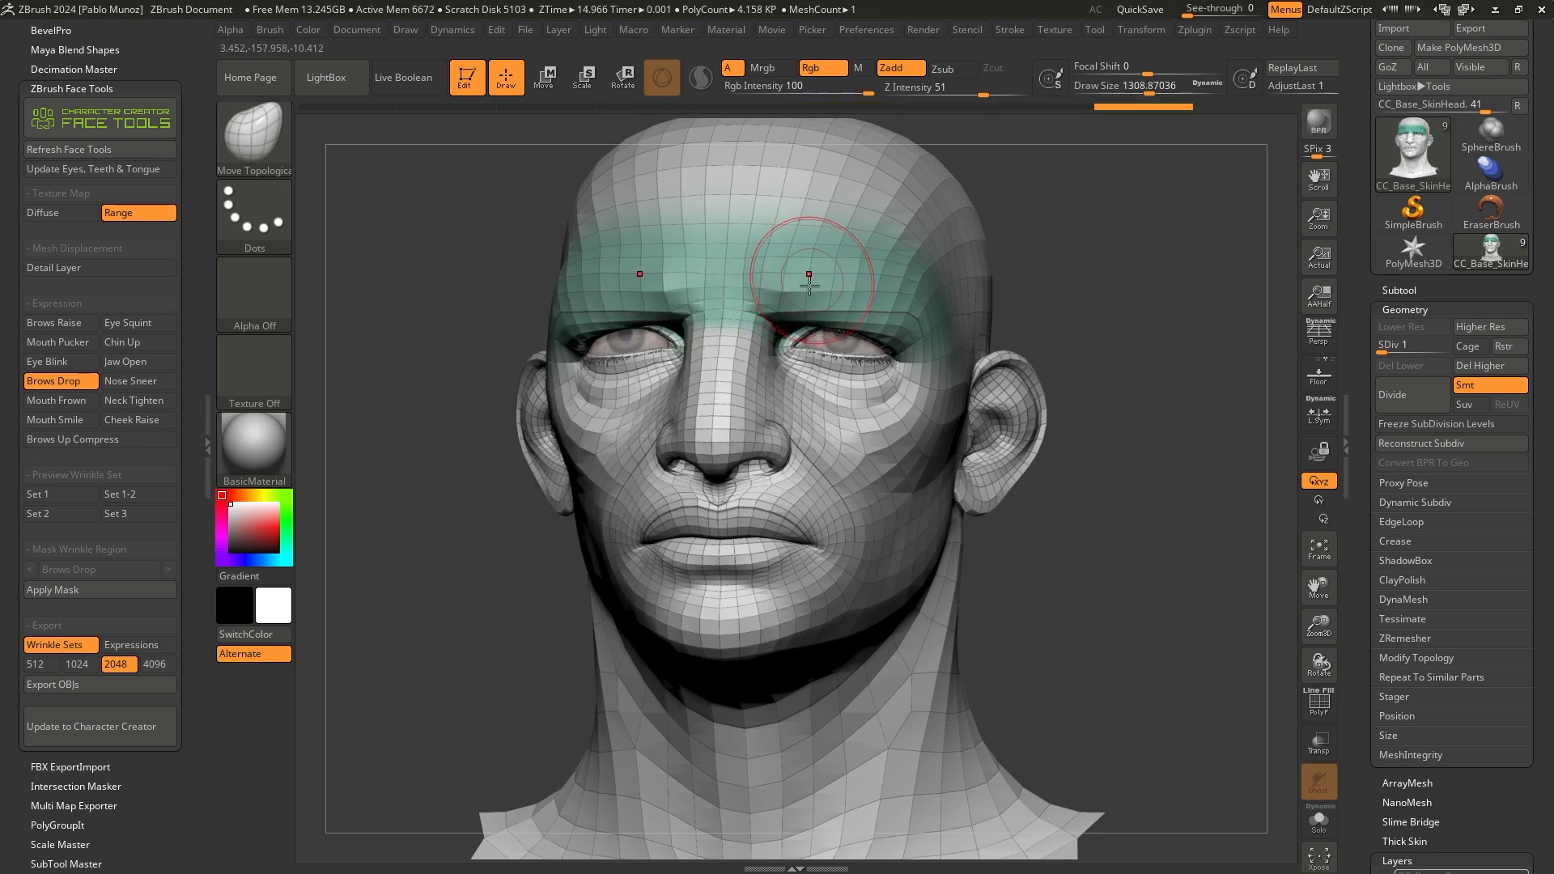
Push the forehead and inner brow areas into shape with small Move Topological strokes
{"action": "right_click_drag", "start_coordinate": [811, 280], "coordinate": [703, 274]}
{"action": "left_click_drag", "start_coordinate": [825, 252], "coordinate": [817, 263]}
{"action": "right_click_drag", "start_coordinate": [810, 268], "coordinate": [859, 275]}
{"action": "left_click_drag", "start_coordinate": [754, 282], "coordinate": [748, 288]}
{"action": "mouse_move", "coordinate": [797, 279]}
{"action": "right_mouse_down"}
{"action": "mouse_move", "coordinate": [749, 295]}
{"action": "mouse_move", "coordinate": [860, 325]}
{"action": "right_mouse_up"}
Set Move Topological's draw size to about 1429 and reshape the brow ridge above the eyes and nose bridge
{"action": "key", "text": "space"}
{"action": "left_click", "coordinate": [757, 339]}
{"action": "left_click_drag", "start_coordinate": [855, 323], "coordinate": [873, 314]}
{"action": "right_click_drag", "start_coordinate": [873, 314], "coordinate": [818, 324]}
{"action": "left_click_drag", "start_coordinate": [850, 334], "coordinate": [852, 327]}
{"action": "mouse_move", "coordinate": [858, 332]}
{"action": "right_mouse_down"}
{"action": "mouse_move", "coordinate": [924, 296]}
{"action": "mouse_move", "coordinate": [842, 308]}
{"action": "mouse_move", "coordinate": [858, 301]}
{"action": "right_mouse_up"}
{"action": "left_click_drag", "start_coordinate": [769, 301], "coordinate": [767, 310]}
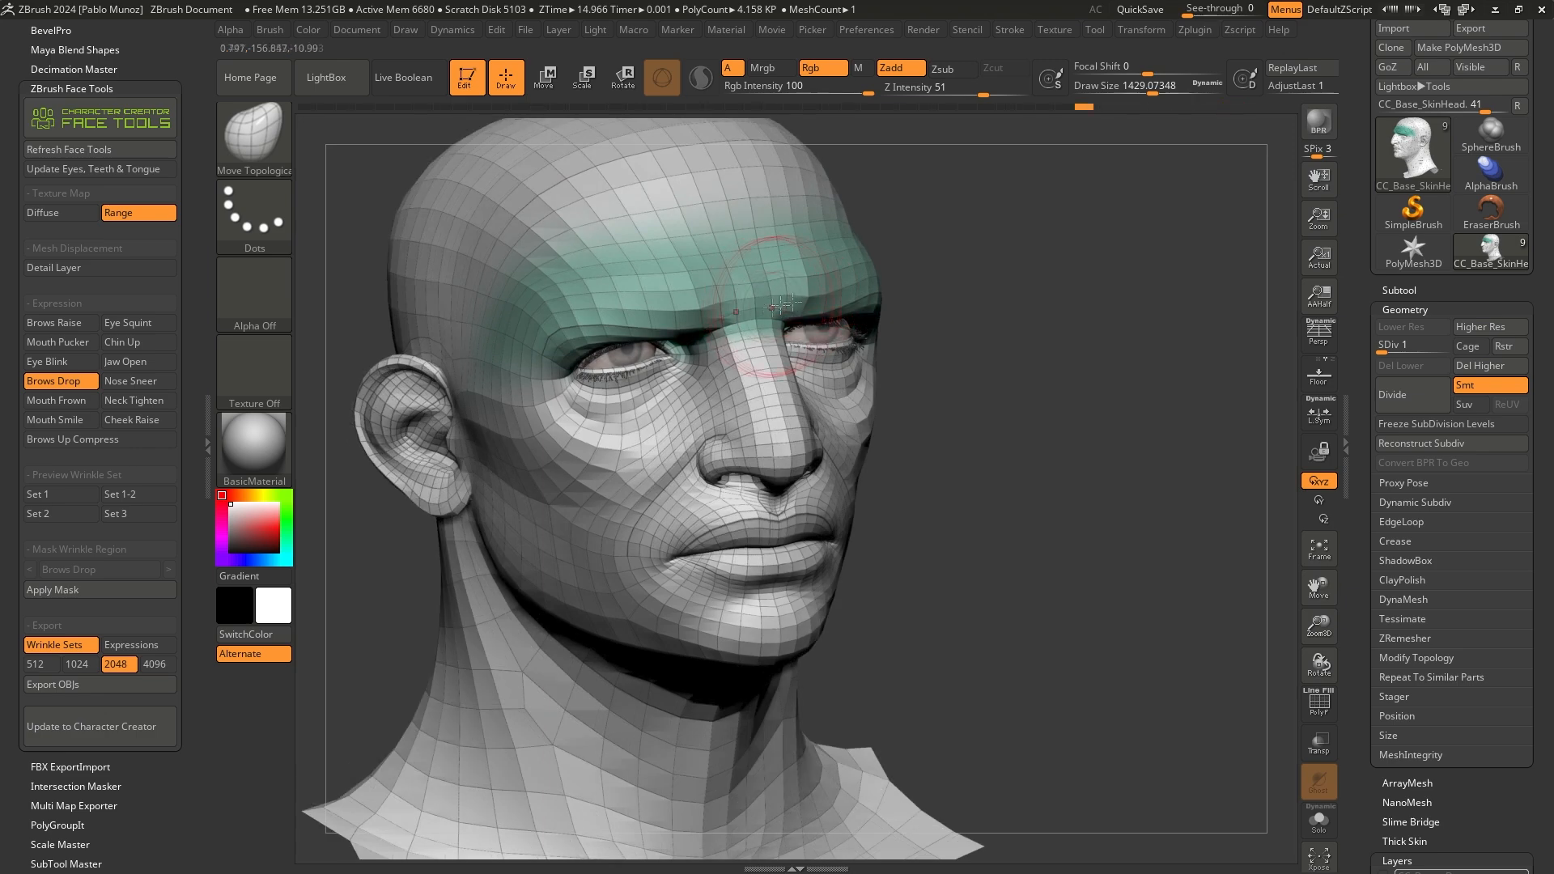
Refine the lowered brow and its outer end from three-quarter and side angles with Move Topological
{"action": "right_click_drag", "start_coordinate": [769, 306], "coordinate": [848, 284]}
{"action": "left_click_drag", "start_coordinate": [713, 339], "coordinate": [714, 331]}
{"action": "mouse_move", "coordinate": [886, 267]}
{"action": "right_mouse_down"}
{"action": "mouse_move", "coordinate": [802, 271]}
{"action": "mouse_move", "coordinate": [913, 285]}
{"action": "right_mouse_up"}
{"action": "left_click_drag", "start_coordinate": [913, 317], "coordinate": [913, 325]}
{"action": "right_click_drag", "start_coordinate": [923, 317], "coordinate": [834, 312]}
{"action": "left_click_drag", "start_coordinate": [711, 317], "coordinate": [692, 353]}
{"action": "mouse_move", "coordinate": [729, 340]}
{"action": "right_mouse_down"}
{"action": "mouse_move", "coordinate": [897, 299]}
{"action": "mouse_move", "coordinate": [986, 345]}
{"action": "right_mouse_up"}
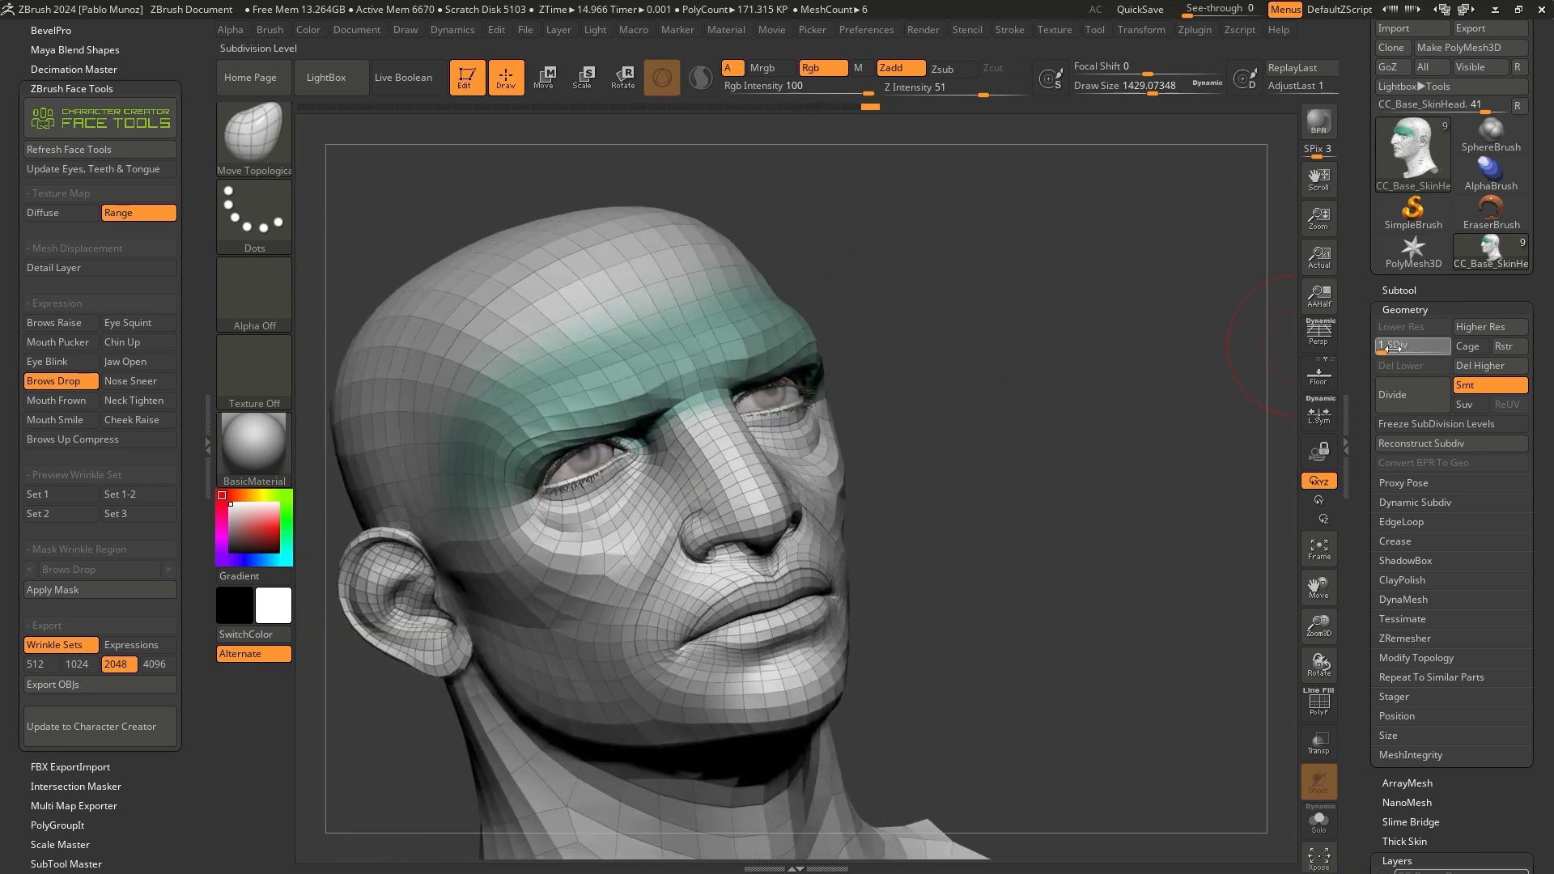
Raise the head to subdivision level 3, smooth the brow area, and choose DamStandard with a draw size of about 556
{"action": "right_click_drag", "start_coordinate": [840, 368], "coordinate": [984, 346], "text": "alt"}
{"action": "mouse_move", "coordinate": [865, 339]}
{"action": "left_mouse_down", "text": "shift"}
{"action": "mouse_move", "coordinate": [821, 356]}
{"action": "mouse_move", "coordinate": [895, 356]}
{"action": "mouse_move", "coordinate": [890, 337]}
{"action": "left_mouse_up", "text": "shift"}
{"action": "key", "text": "b"}
{"action": "key", "text": "d"}
{"action": "key", "text": "s"}
{"action": "key", "text": "space"}
{"action": "right_click_drag", "start_coordinate": [890, 333], "coordinate": [851, 382], "text": "ctrl"}
{"action": "key", "text": "space"}
{"action": "mouse_move", "coordinate": [848, 385]}
{"action": "left_mouse_down"}
{"action": "mouse_move", "coordinate": [830, 385]}
{"action": "mouse_move", "coordinate": [869, 374]}
{"action": "left_mouse_up"}
{"action": "mouse_move", "coordinate": [814, 380]}
{"action": "right_mouse_down"}
{"action": "mouse_move", "coordinate": [812, 395]}
{"action": "mouse_move", "coordinate": [864, 370]}
{"action": "right_mouse_up"}
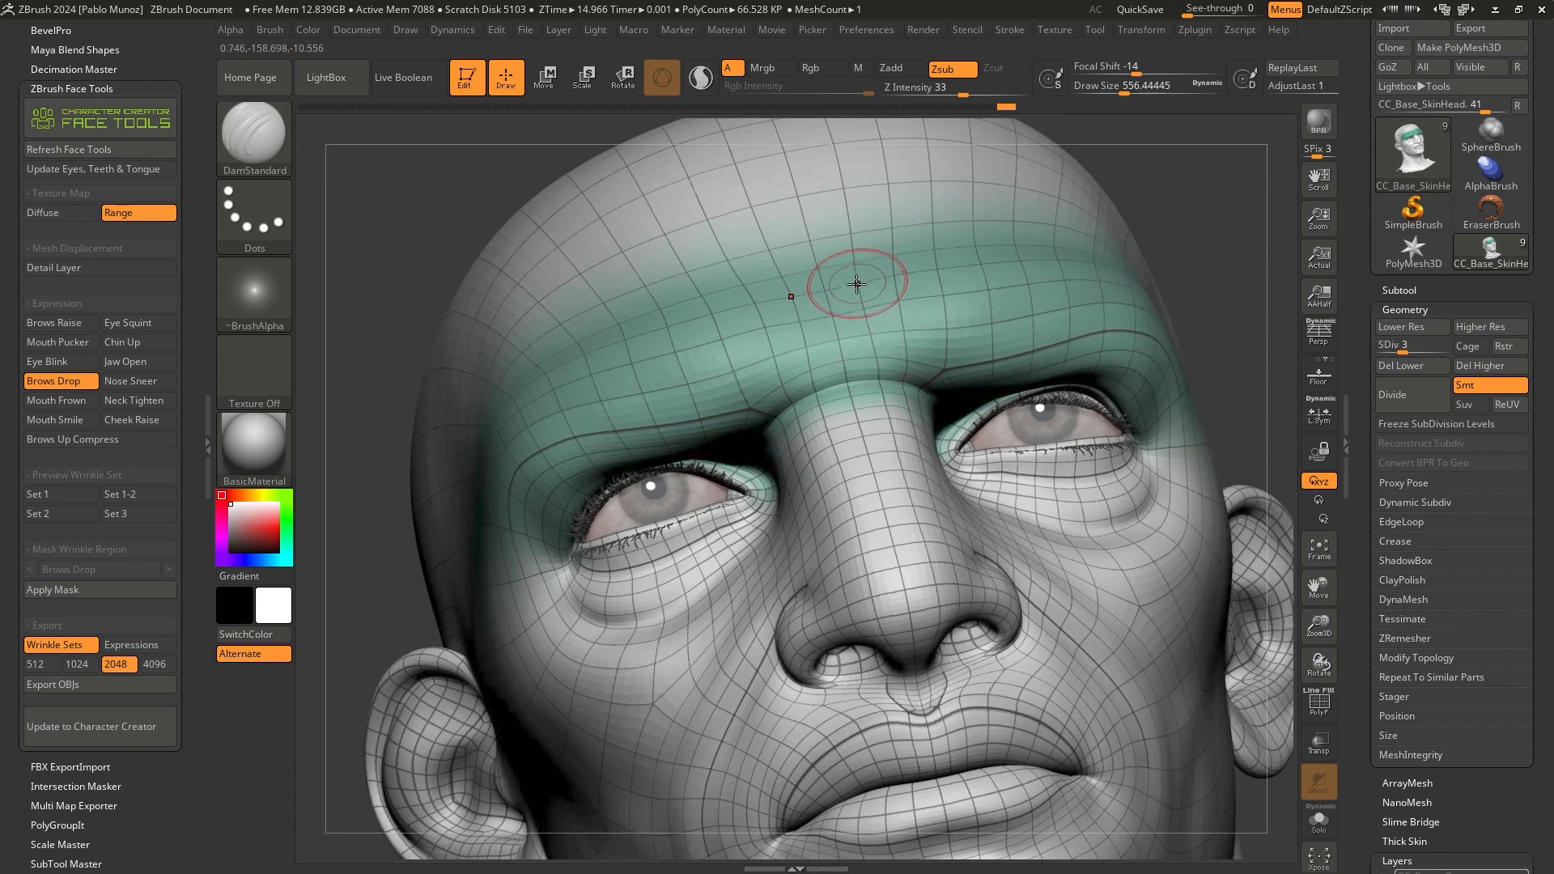
Carve vertical frown lines between the brows with DamStandard and smooth their upper ends
{"action": "left_click_drag", "start_coordinate": [889, 379], "coordinate": [894, 387]}
{"action": "mouse_move", "coordinate": [872, 321]}
{"action": "left_mouse_down"}
{"action": "mouse_move", "coordinate": [915, 385]}
{"action": "mouse_move", "coordinate": [850, 379]}
{"action": "mouse_move", "coordinate": [870, 357]}
{"action": "left_mouse_up"}
{"action": "right_click_drag", "start_coordinate": [878, 360], "coordinate": [916, 373], "text": "shift"}
{"action": "left_click_drag", "start_coordinate": [867, 304], "coordinate": [882, 372]}
{"action": "left_click_drag", "start_coordinate": [879, 340], "coordinate": [875, 301], "text": "shift"}
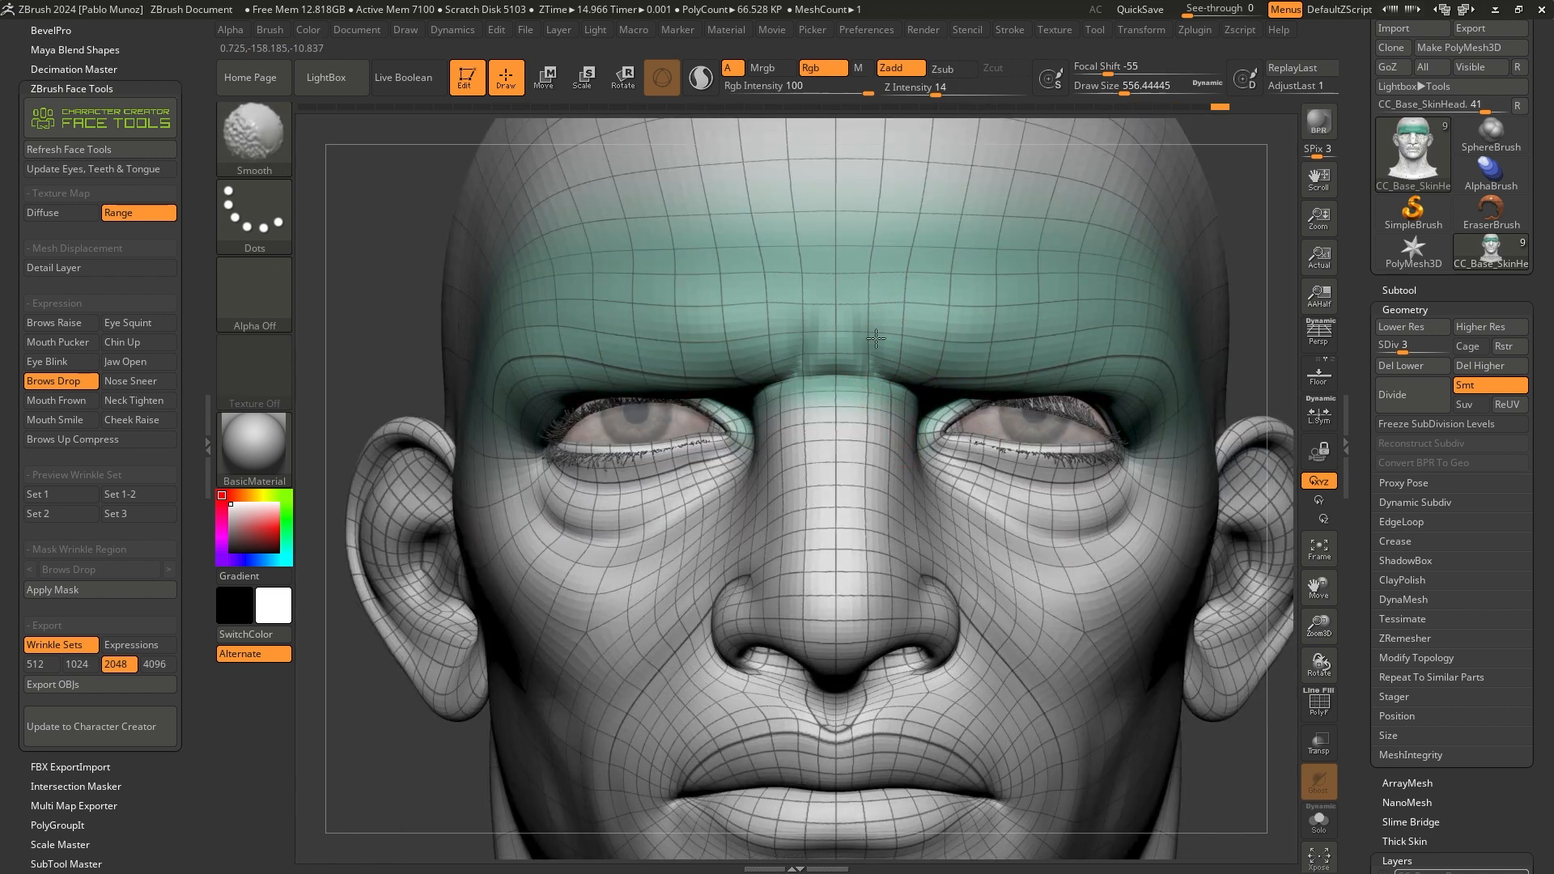
Deepen the creases at the inner brow ends and soften the frown lines with Smooth
{"action": "left_click_drag", "start_coordinate": [886, 380], "coordinate": [890, 385]}
{"action": "mouse_move", "coordinate": [873, 348]}
{"action": "left_mouse_down", "text": "shift"}
{"action": "mouse_move", "coordinate": [878, 314]}
{"action": "mouse_move", "coordinate": [876, 344]}
{"action": "left_mouse_up", "text": "shift"}
{"action": "right_click_drag", "start_coordinate": [877, 357], "coordinate": [939, 303]}
{"action": "left_click_drag", "start_coordinate": [860, 328], "coordinate": [874, 356], "text": "shift"}
{"action": "left_click_drag", "start_coordinate": [889, 366], "coordinate": [909, 395]}
{"action": "right_click_drag", "start_coordinate": [908, 395], "coordinate": [1004, 356], "text": "ctrl"}
{"action": "right_click_drag", "start_coordinate": [1004, 356], "coordinate": [1267, 353], "text": "shift"}
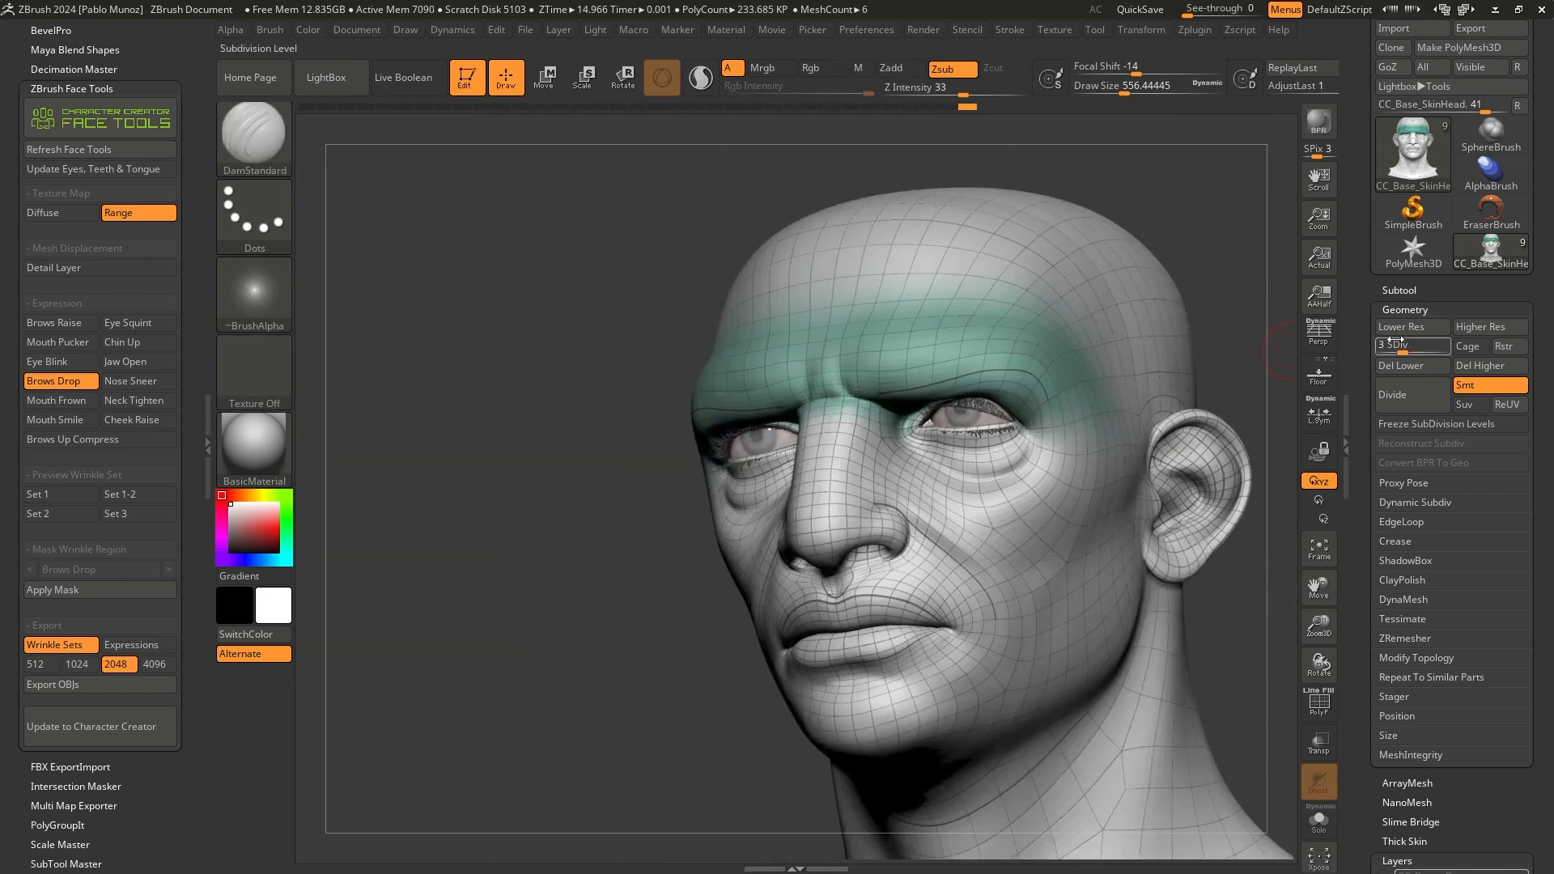
Return the head to subdivision level 1 and adjust the brow over the outer eye using Move Topological at a draw size of about 1222
{"action": "key", "text": "b"}
{"action": "key", "text": "m"}
{"action": "key", "text": "t"}
{"action": "key", "text": "space"}
{"action": "left_click_drag", "start_coordinate": [947, 384], "coordinate": [971, 384]}
{"action": "right_click_drag", "start_coordinate": [1060, 339], "coordinate": [997, 403]}
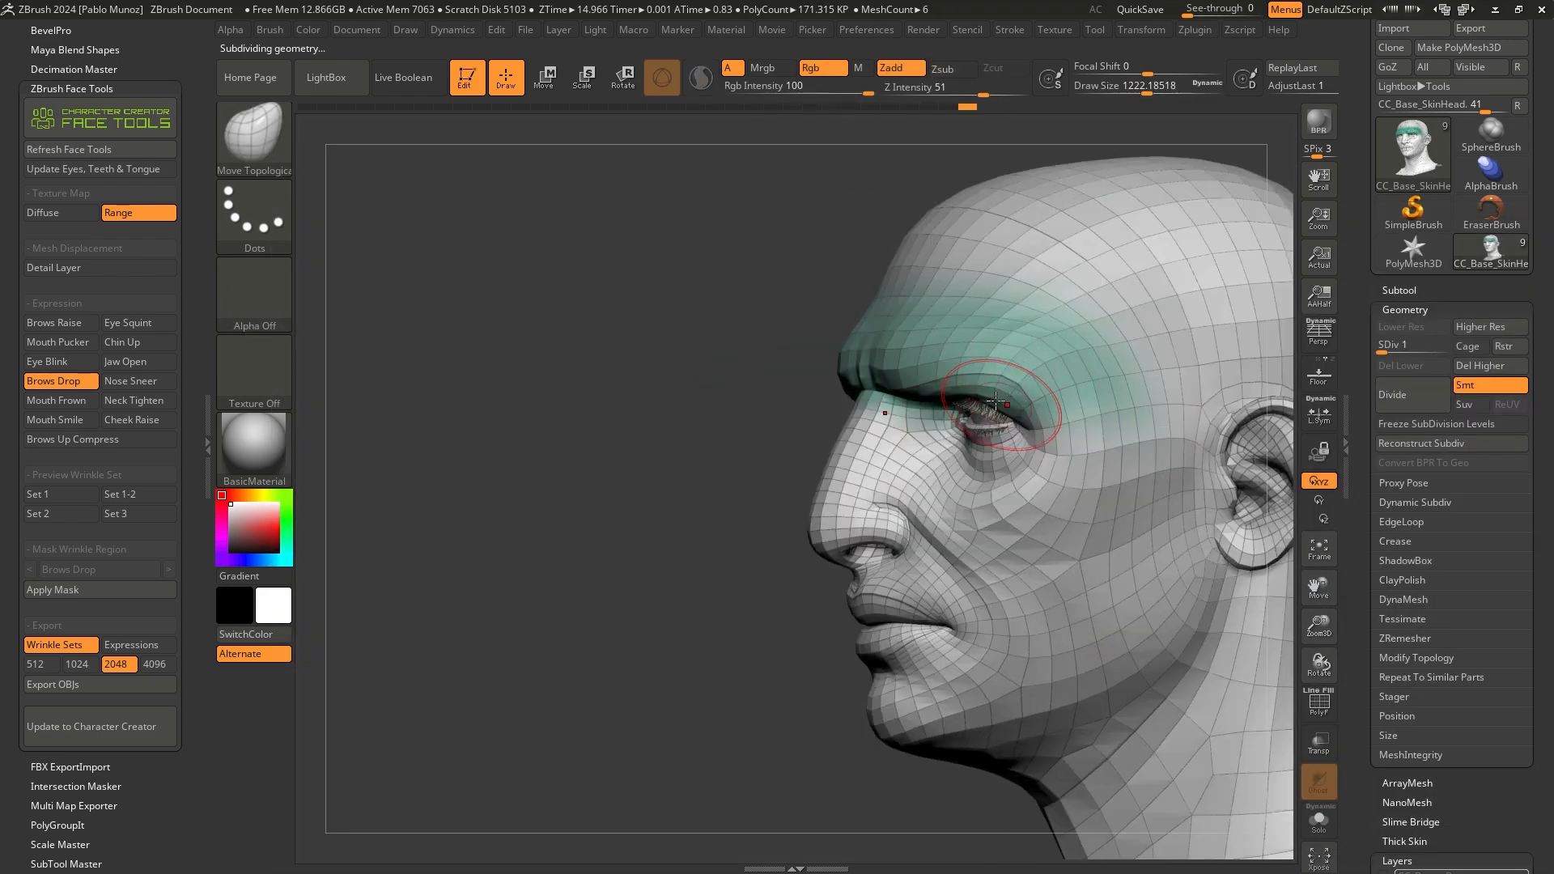
{"action": "left_click_drag", "start_coordinate": [1000, 396], "coordinate": [993, 394]}
{"action": "right_click_drag", "start_coordinate": [981, 380], "coordinate": [1019, 367]}
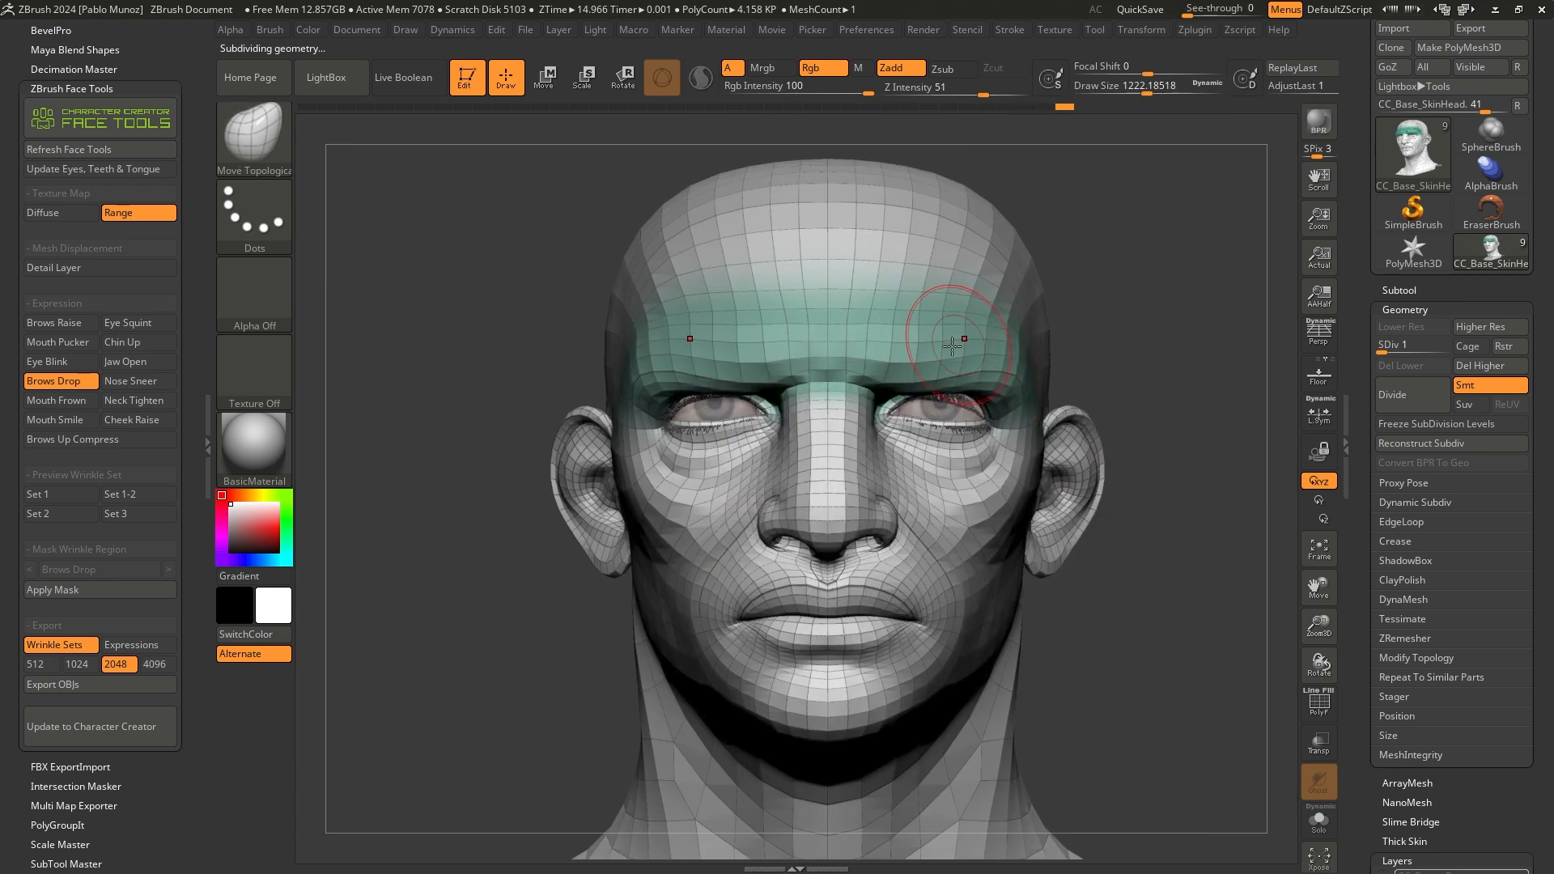
{"action": "left_click_drag", "start_coordinate": [1126, 345], "coordinate": [1083, 359]}
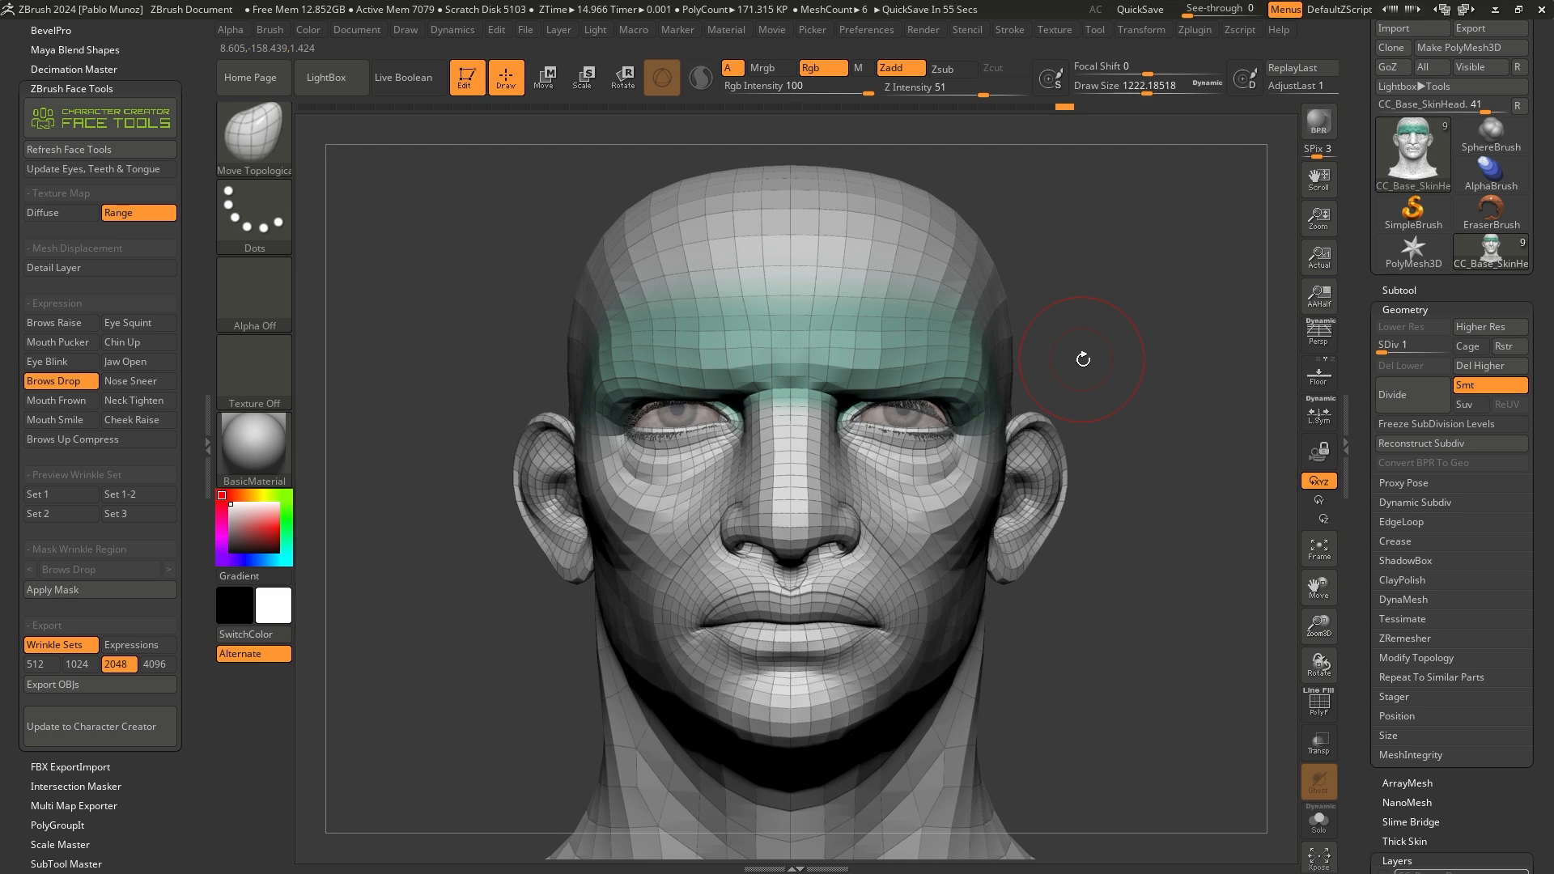
Try reshaping the outer brows with Move Topological at a draw size of about 1963 and undo the stroke
{"action": "key", "text": "space"}
{"action": "left_click_drag", "start_coordinate": [912, 370], "coordinate": [923, 370]}
{"action": "mouse_move", "coordinate": [999, 357]}
{"action": "right_mouse_down"}
{"action": "mouse_move", "coordinate": [929, 385]}
{"action": "mouse_move", "coordinate": [923, 300]}
{"action": "mouse_move", "coordinate": [908, 345]}
{"action": "right_mouse_up"}
{"action": "left_click_drag", "start_coordinate": [900, 366], "coordinate": [939, 384]}
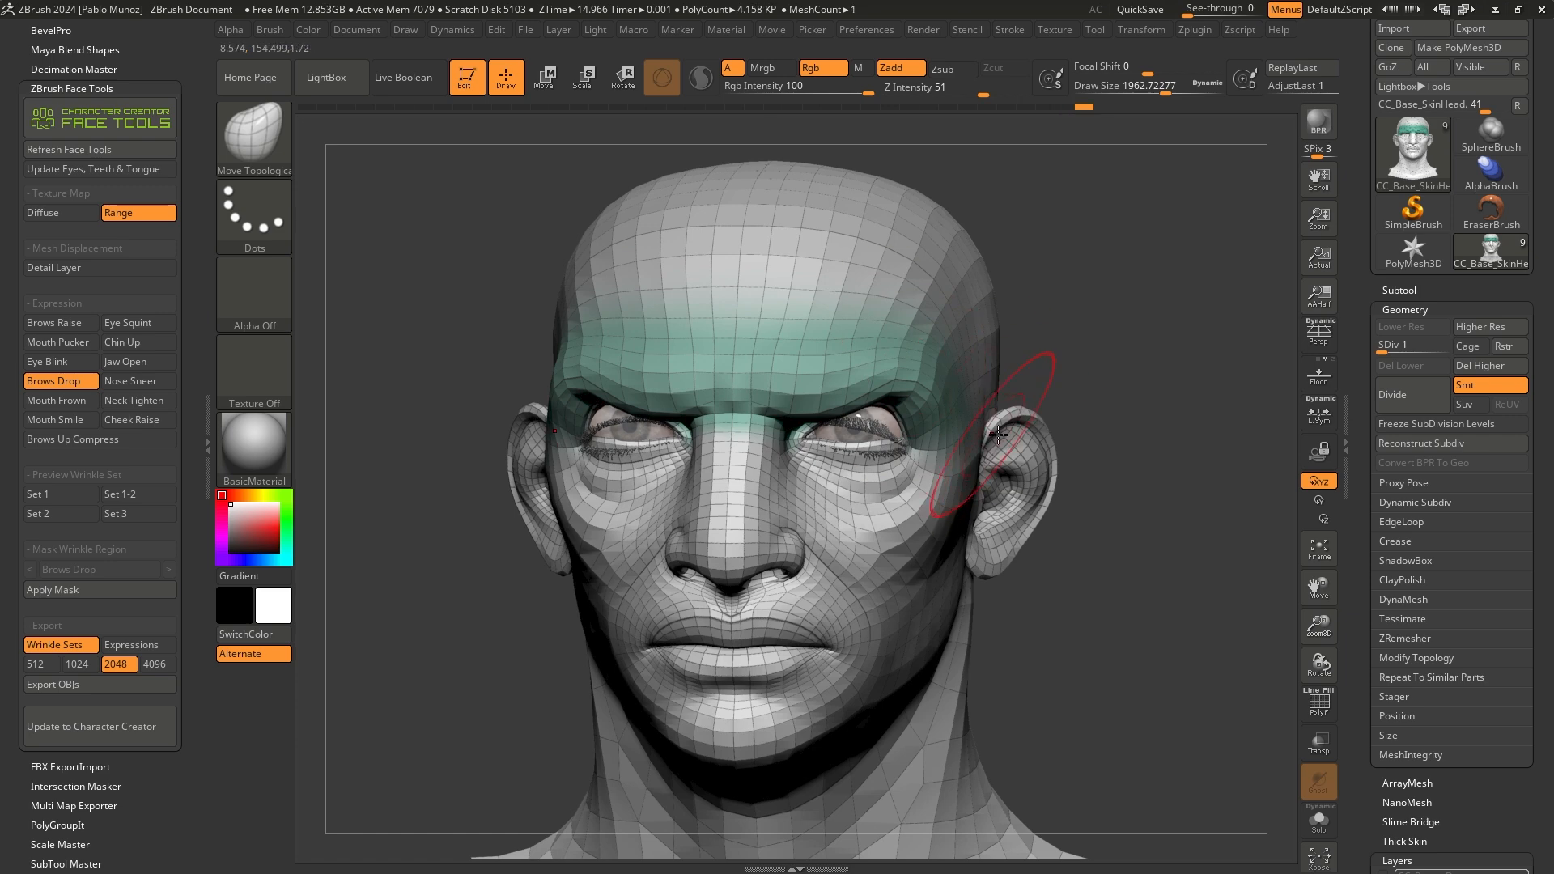
{"action": "right_click_drag", "start_coordinate": [989, 417], "coordinate": [1044, 414]}
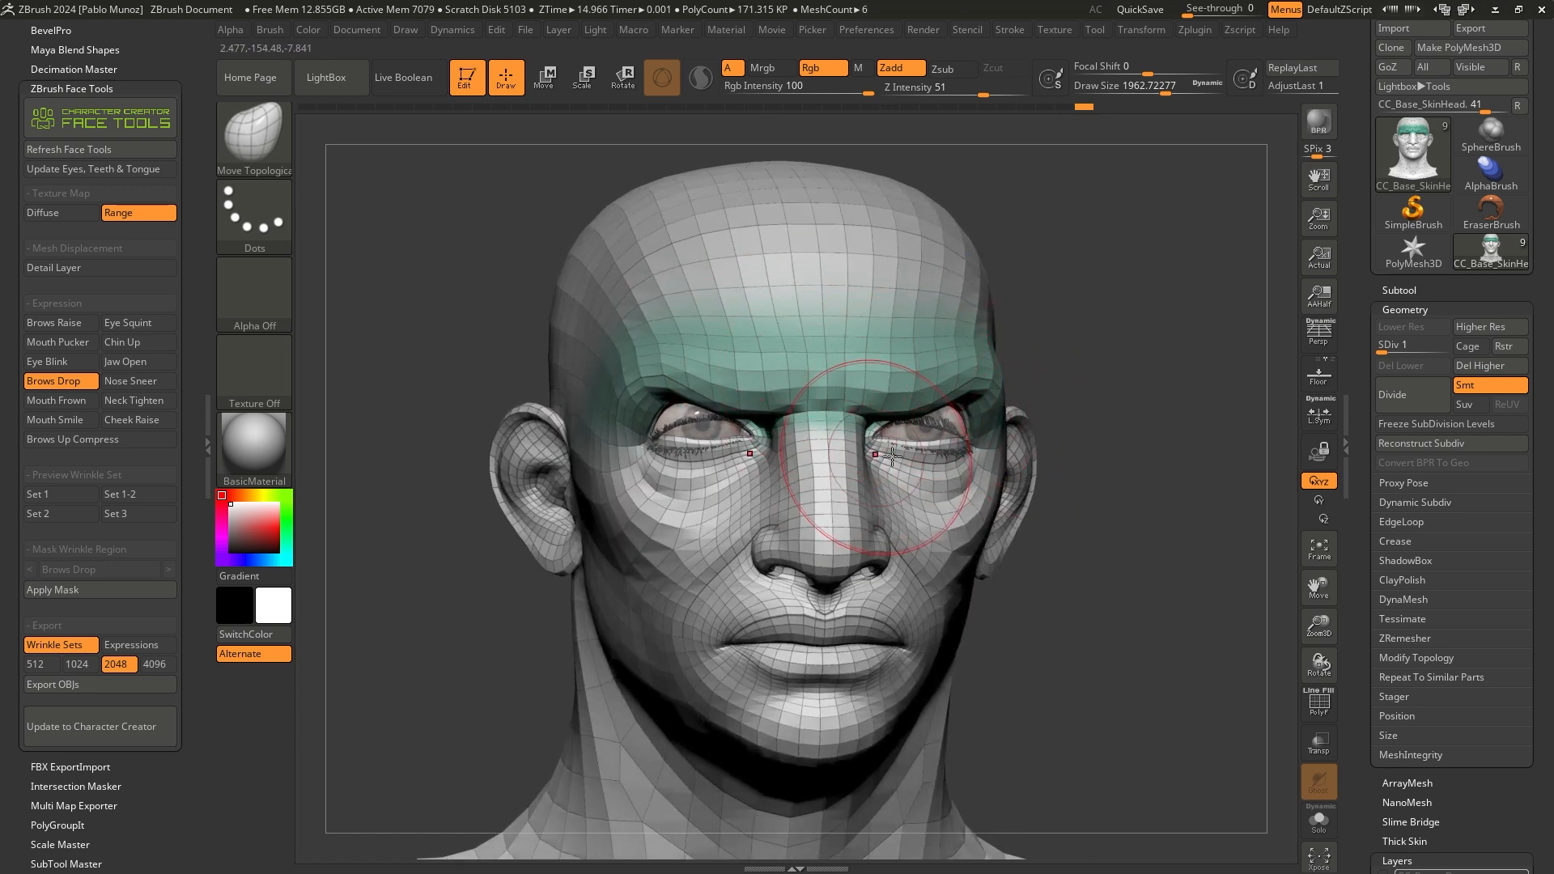
{"action": "key", "text": "ctrl+z"}
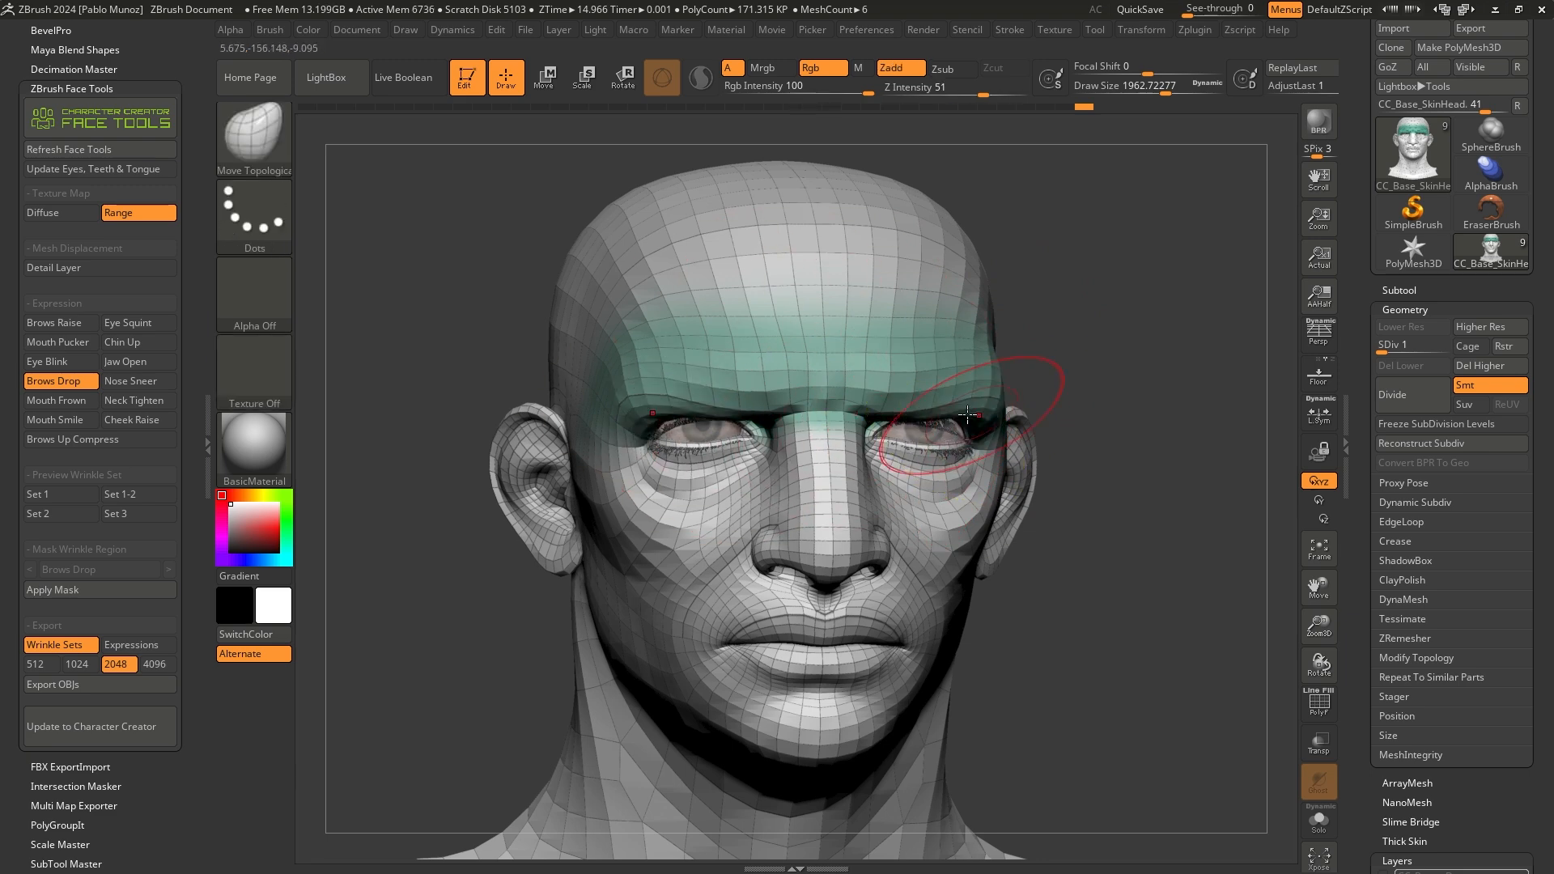
Set Move Topological's draw size to about 1523, try reshaping the outer brow ends, and undo the stroke
{"action": "left_click_drag", "start_coordinate": [1078, 358], "coordinate": [1004, 370]}
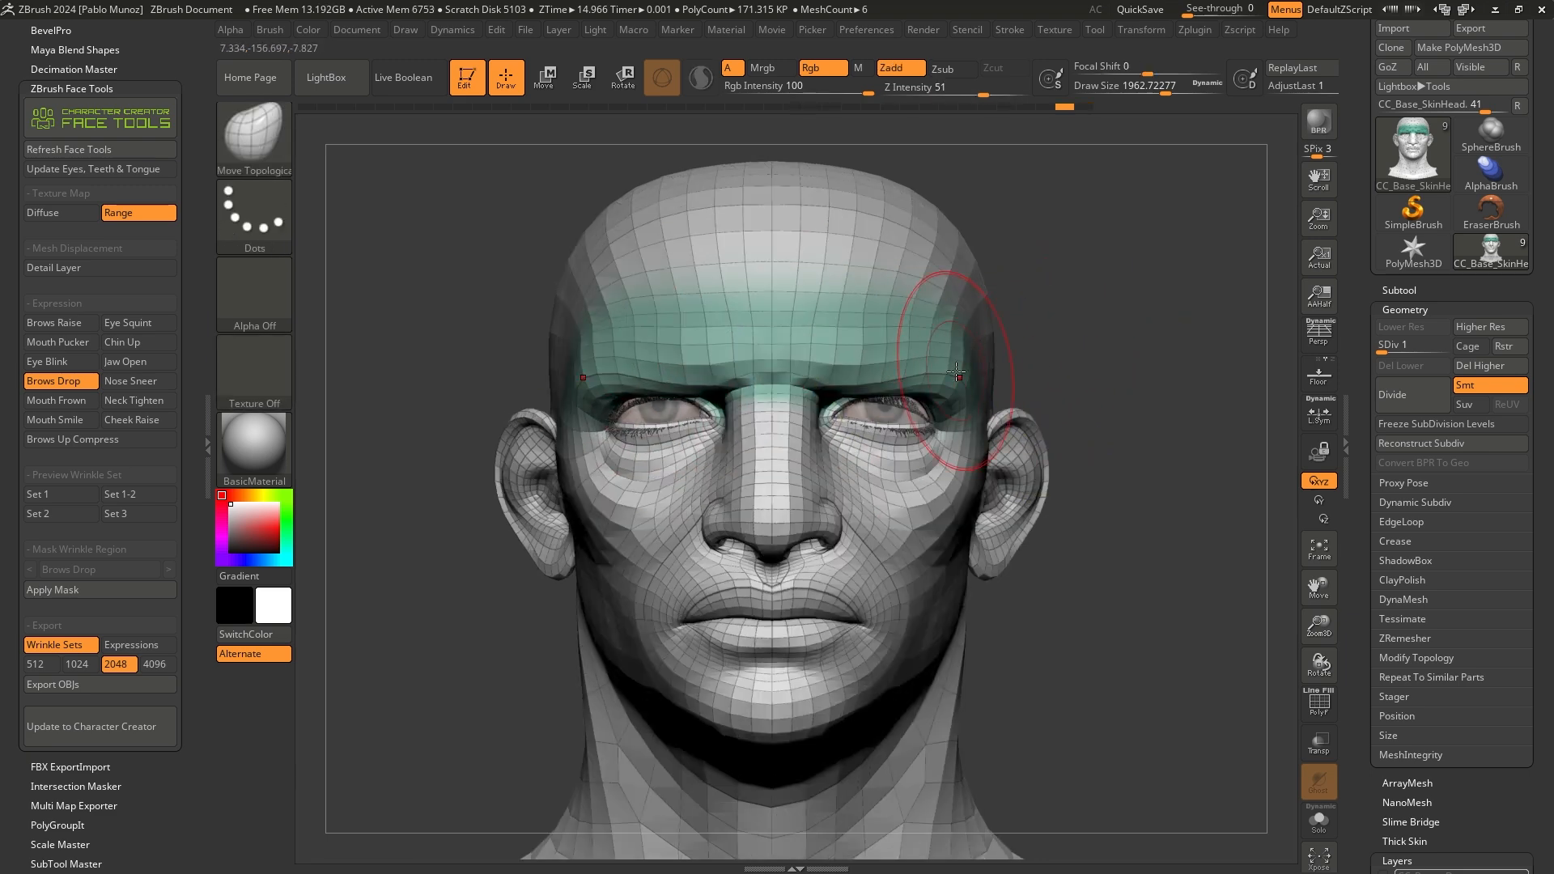
{"action": "left_click_drag", "start_coordinate": [917, 393], "coordinate": [910, 393]}
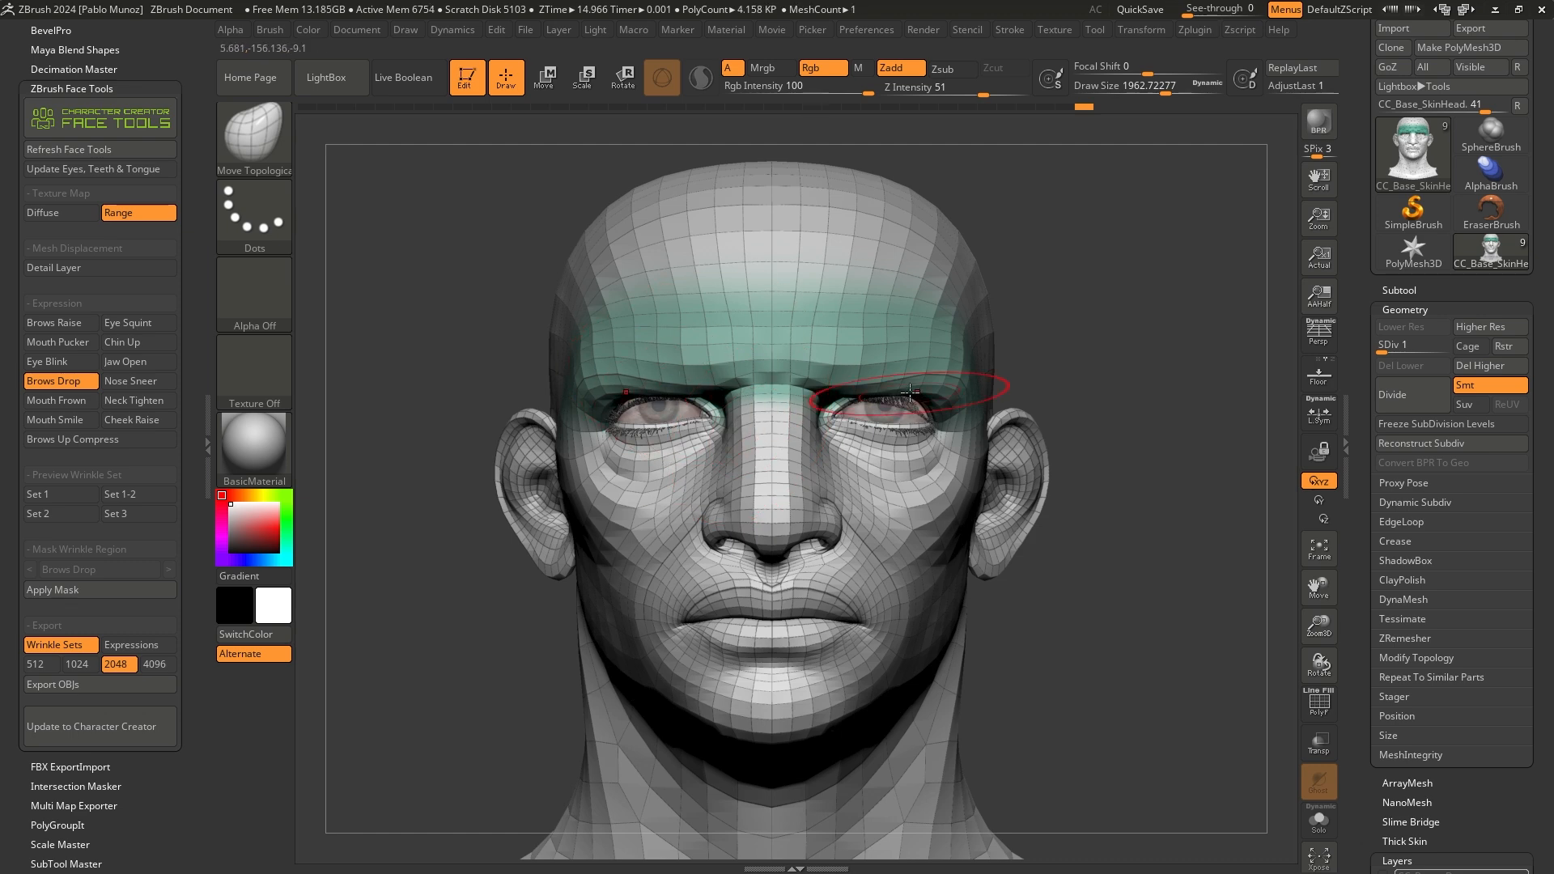
{"action": "key", "text": "space"}
{"action": "left_click_drag", "start_coordinate": [1080, 367], "coordinate": [1067, 366]}
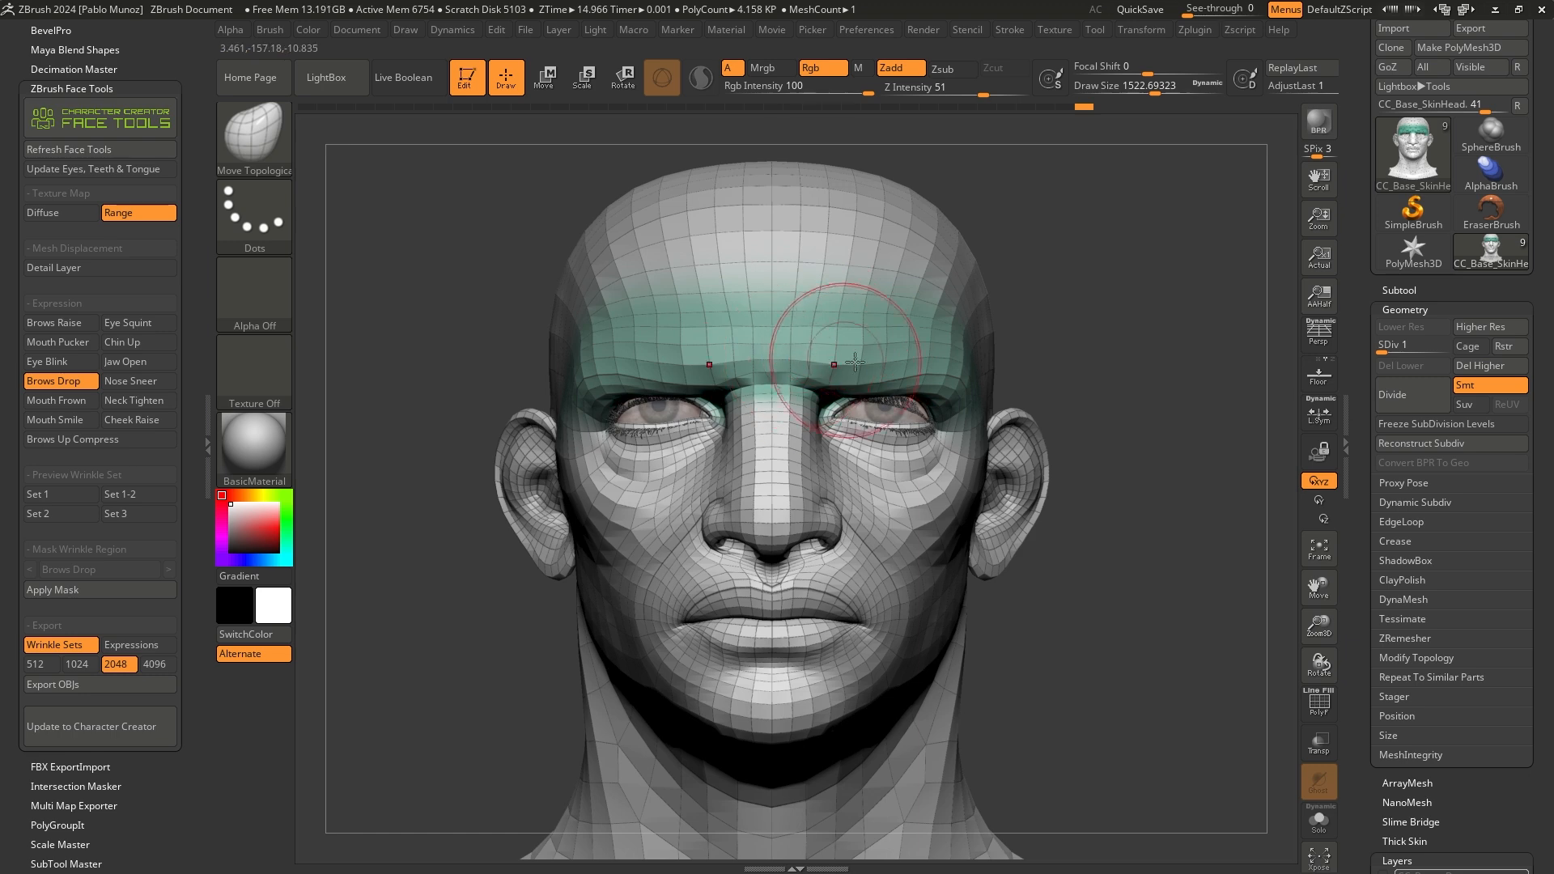
{"action": "left_click_drag", "start_coordinate": [949, 362], "coordinate": [948, 387]}
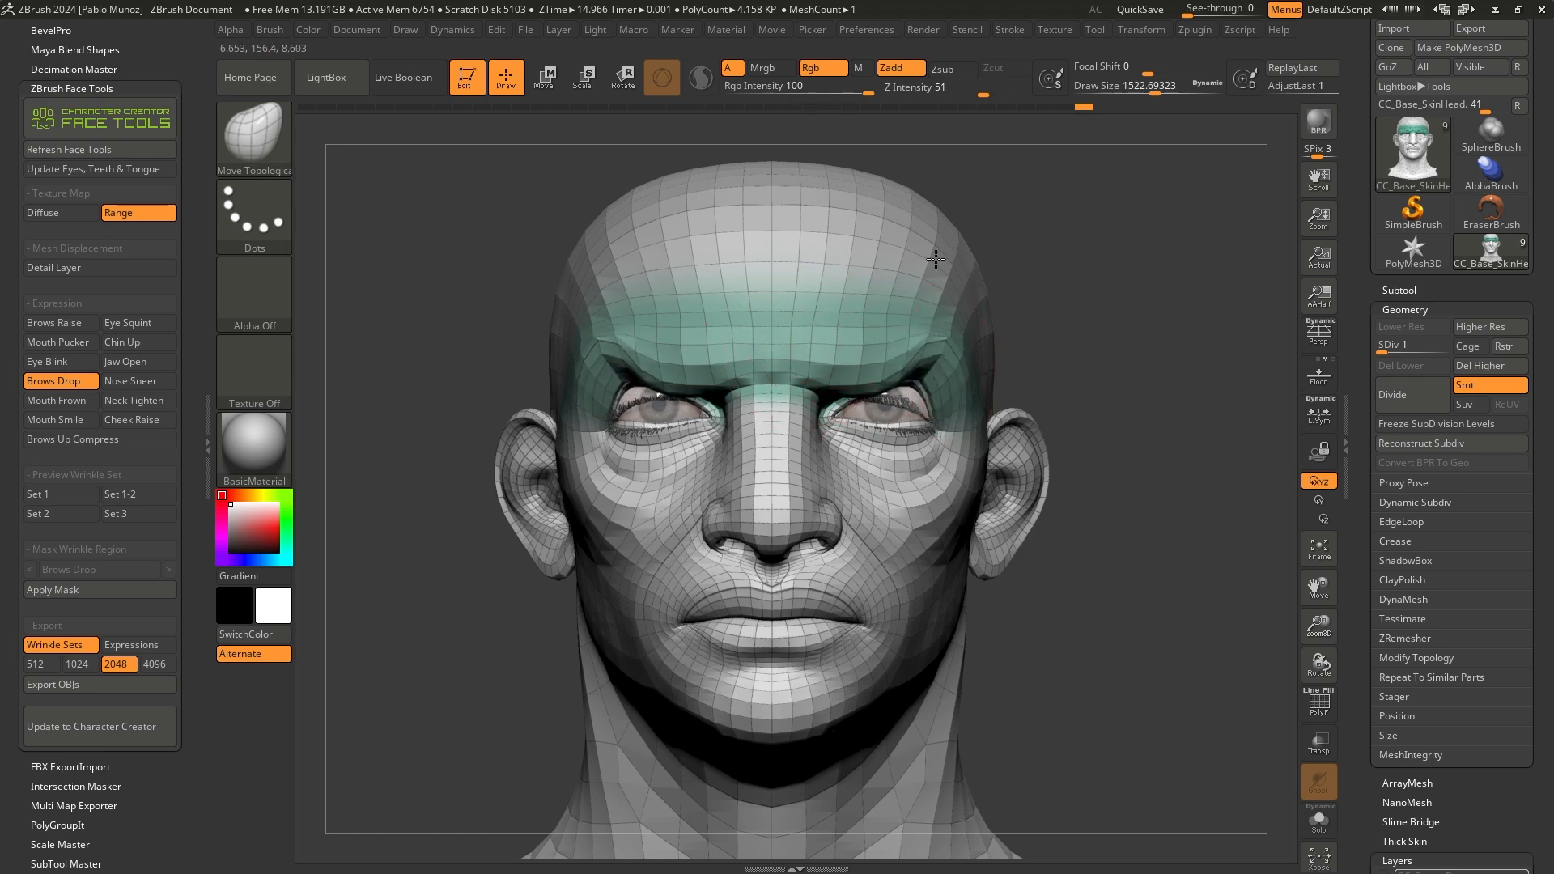
{"action": "key", "text": "ctrl+z"}
Try pulling the area between the brows upward and undo the stroke
{"action": "left_click_drag", "start_coordinate": [791, 370], "coordinate": [785, 274]}
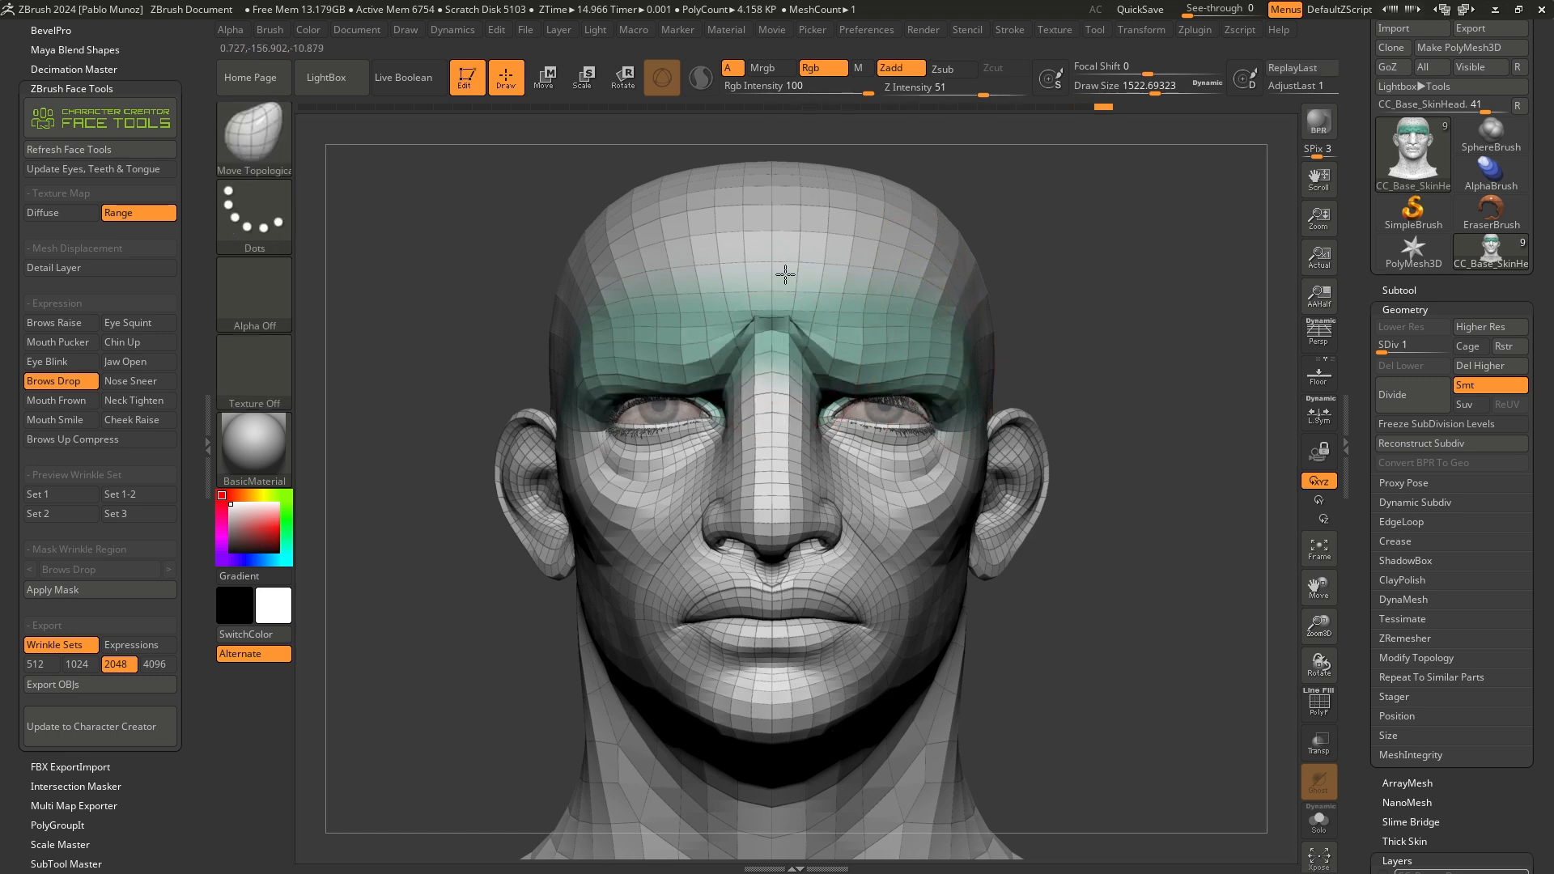
{"action": "key", "text": "ctrl+z"}
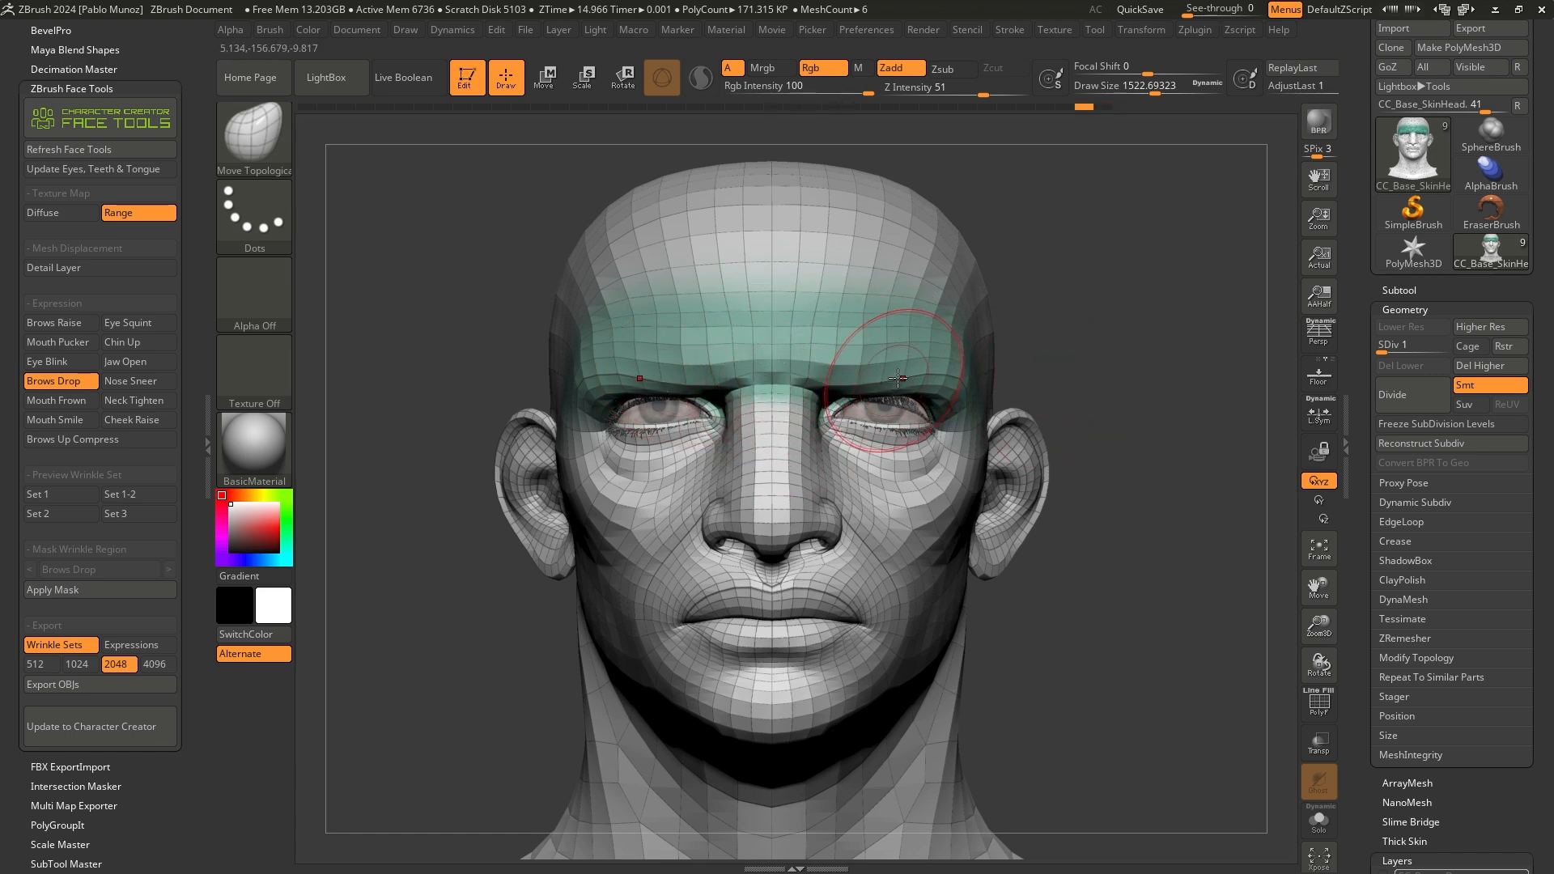
{"action": "left_click_drag", "start_coordinate": [851, 344], "coordinate": [868, 384]}
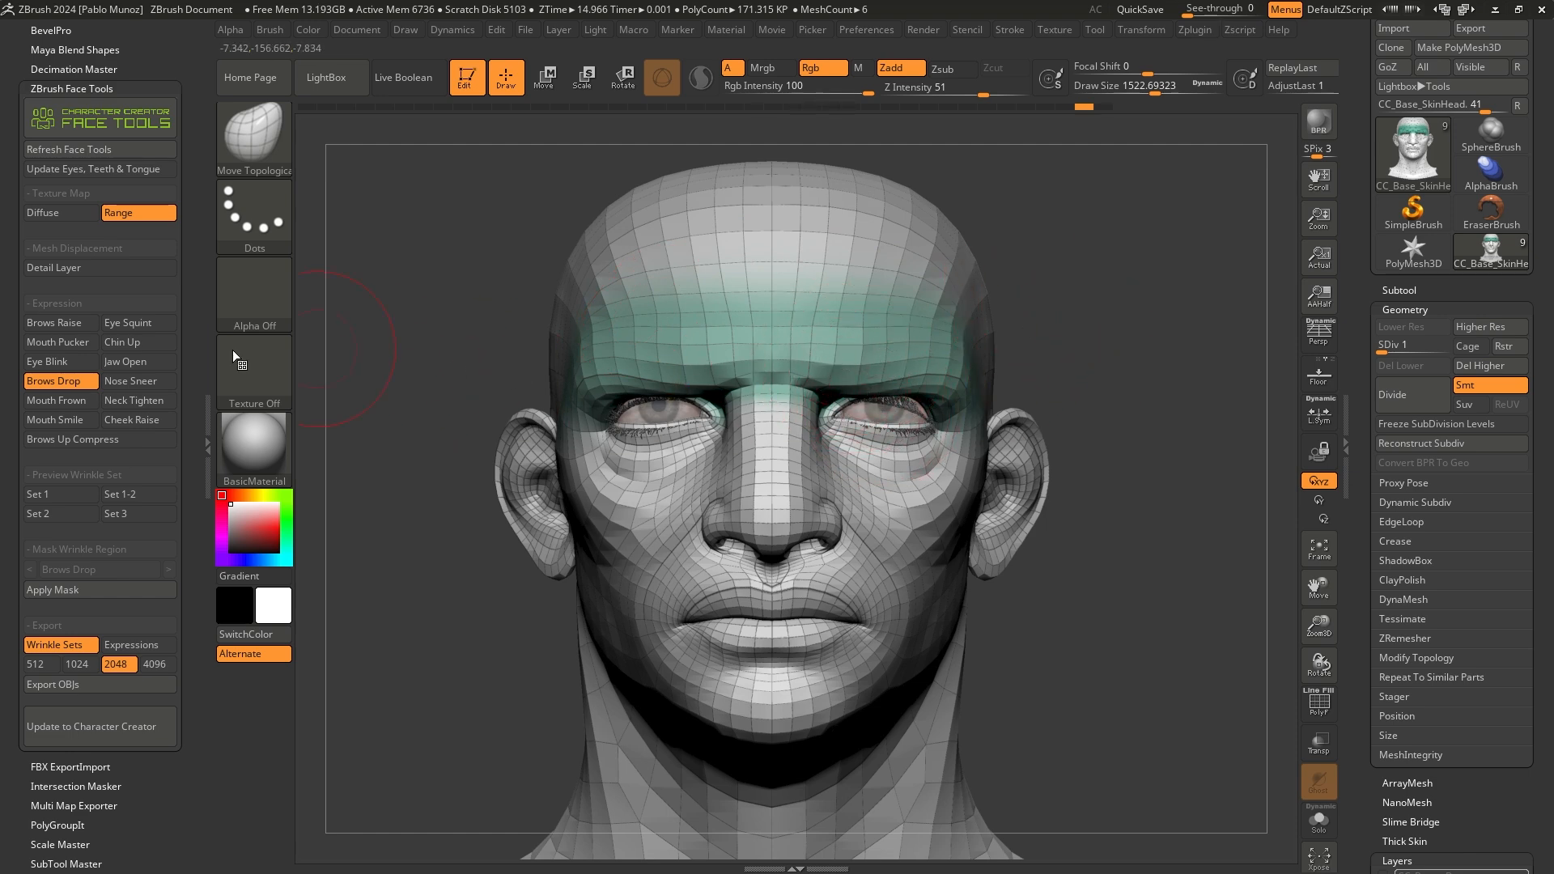
Switch to the Mouth Frown expression and reduce Move Topological's draw size to about 1280
{"action": "left_click", "coordinate": [72, 400]}
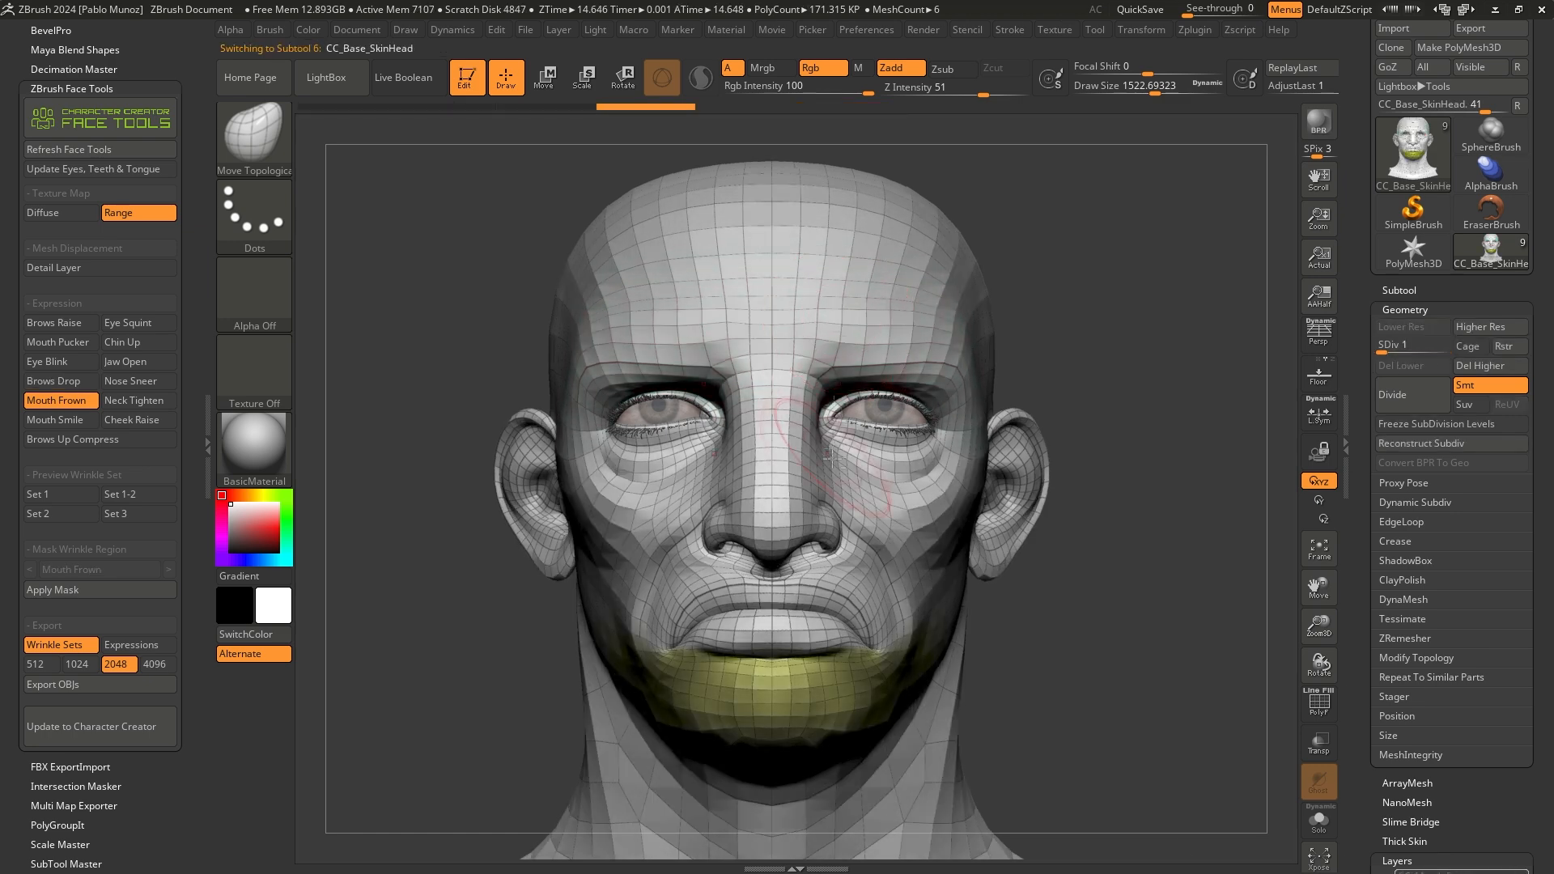
{"action": "right_click_drag", "start_coordinate": [860, 419], "coordinate": [1004, 416]}
{"action": "key", "text": "space"}
{"action": "left_click_drag", "start_coordinate": [858, 416], "coordinate": [846, 420]}
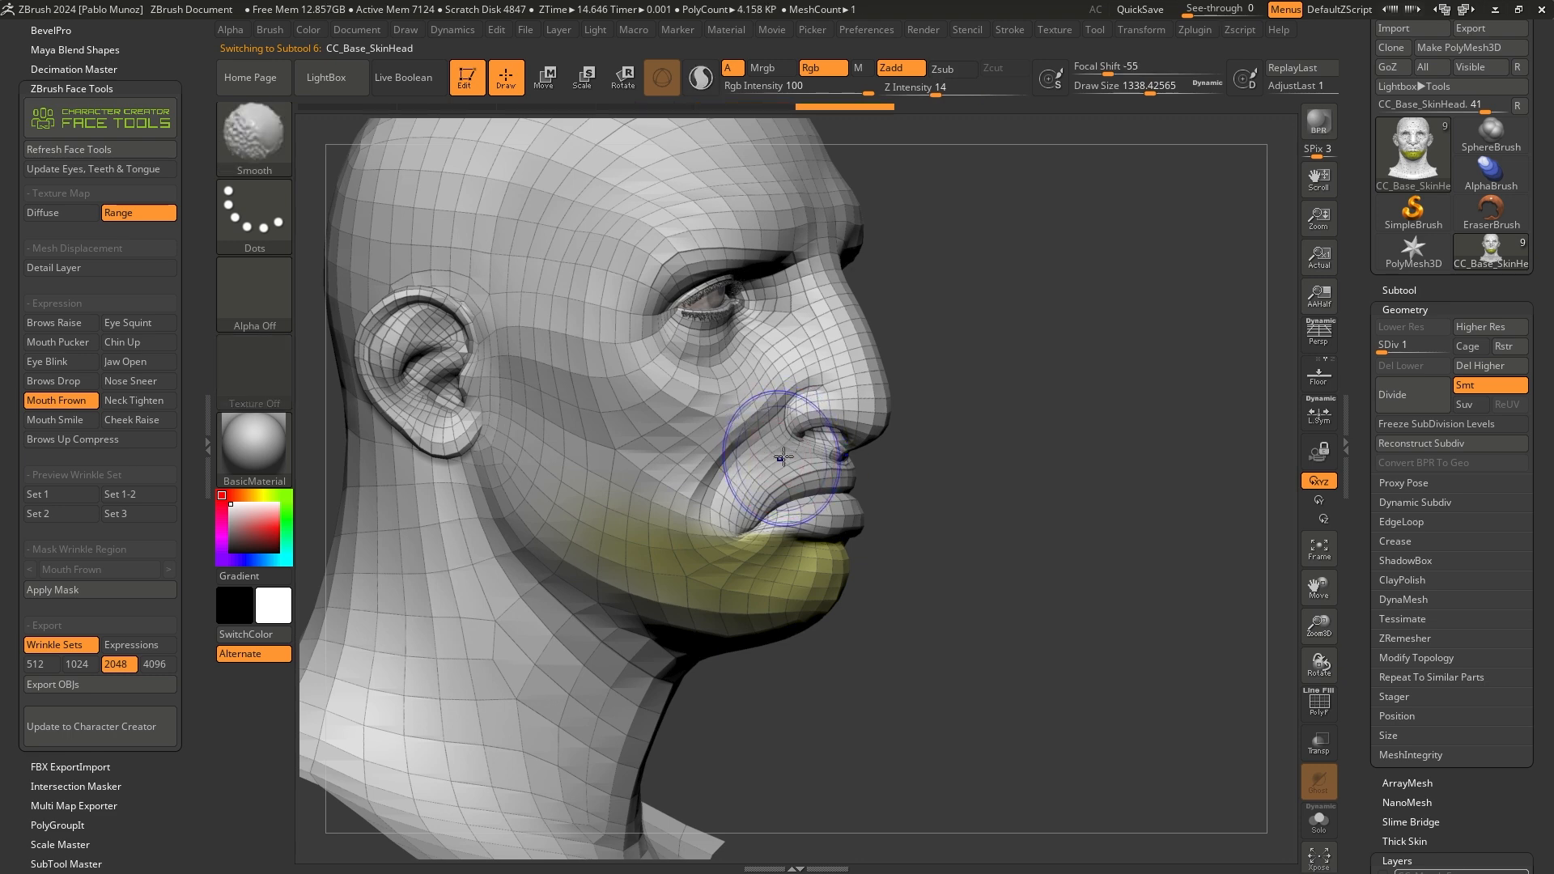
{"action": "key", "text": "space"}
{"action": "left_click_drag", "start_coordinate": [782, 444], "coordinate": [787, 445]}
{"action": "key", "text": "ctrl+z"}
{"action": "key", "text": "ctrl+z"}
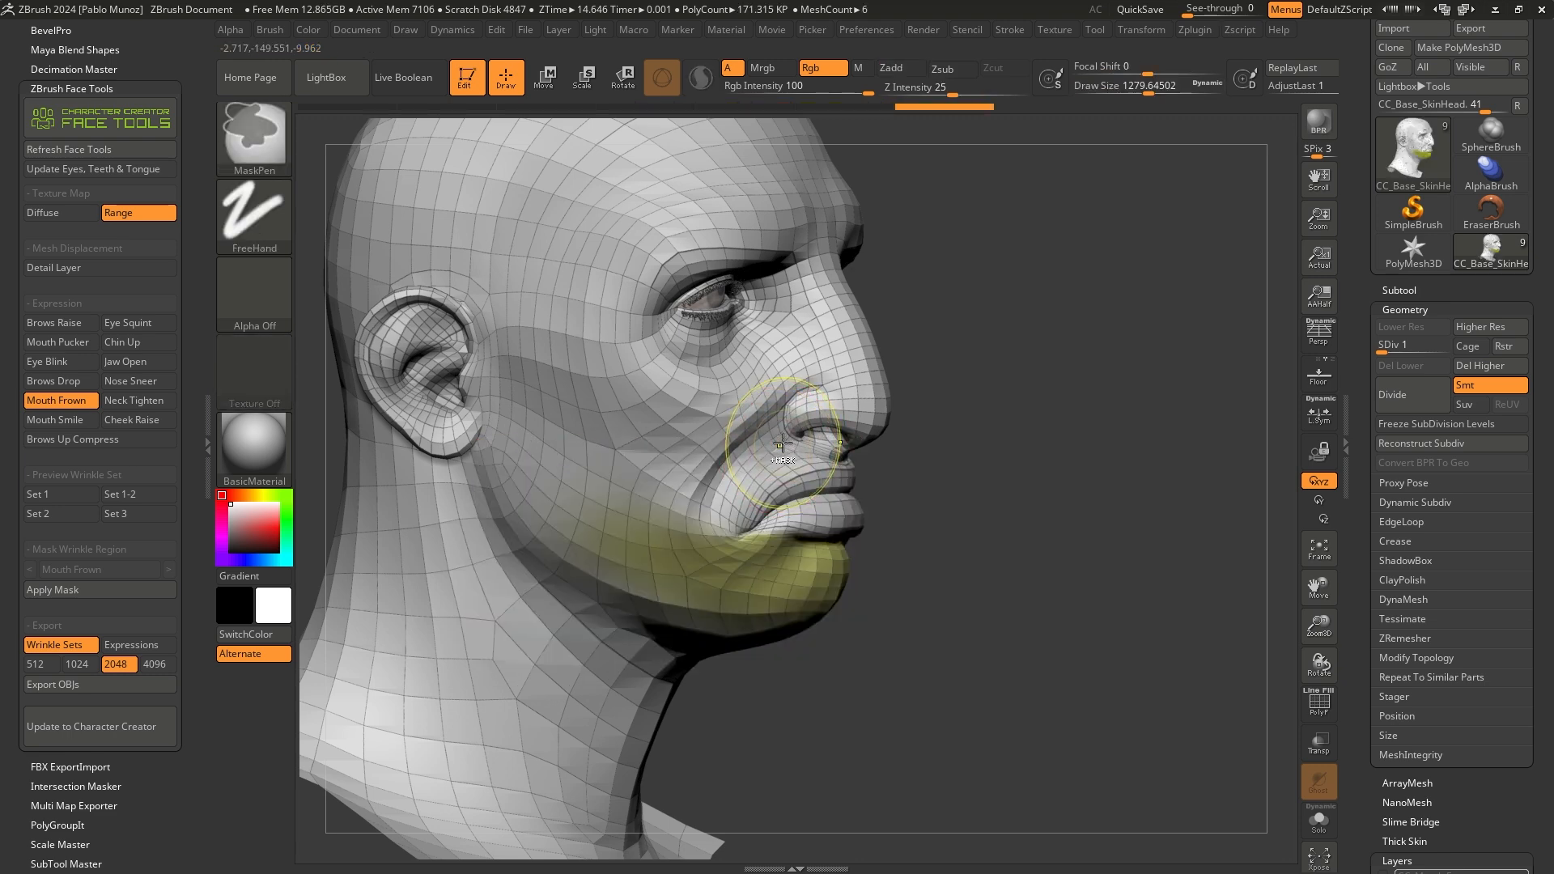
Reshape the nasolabial fold and the downturned mouth corner with Move Topological from the side
{"action": "left_click_drag", "start_coordinate": [721, 496], "coordinate": [743, 465]}
{"action": "right_click_drag", "start_coordinate": [971, 416], "coordinate": [975, 419], "text": "shift"}
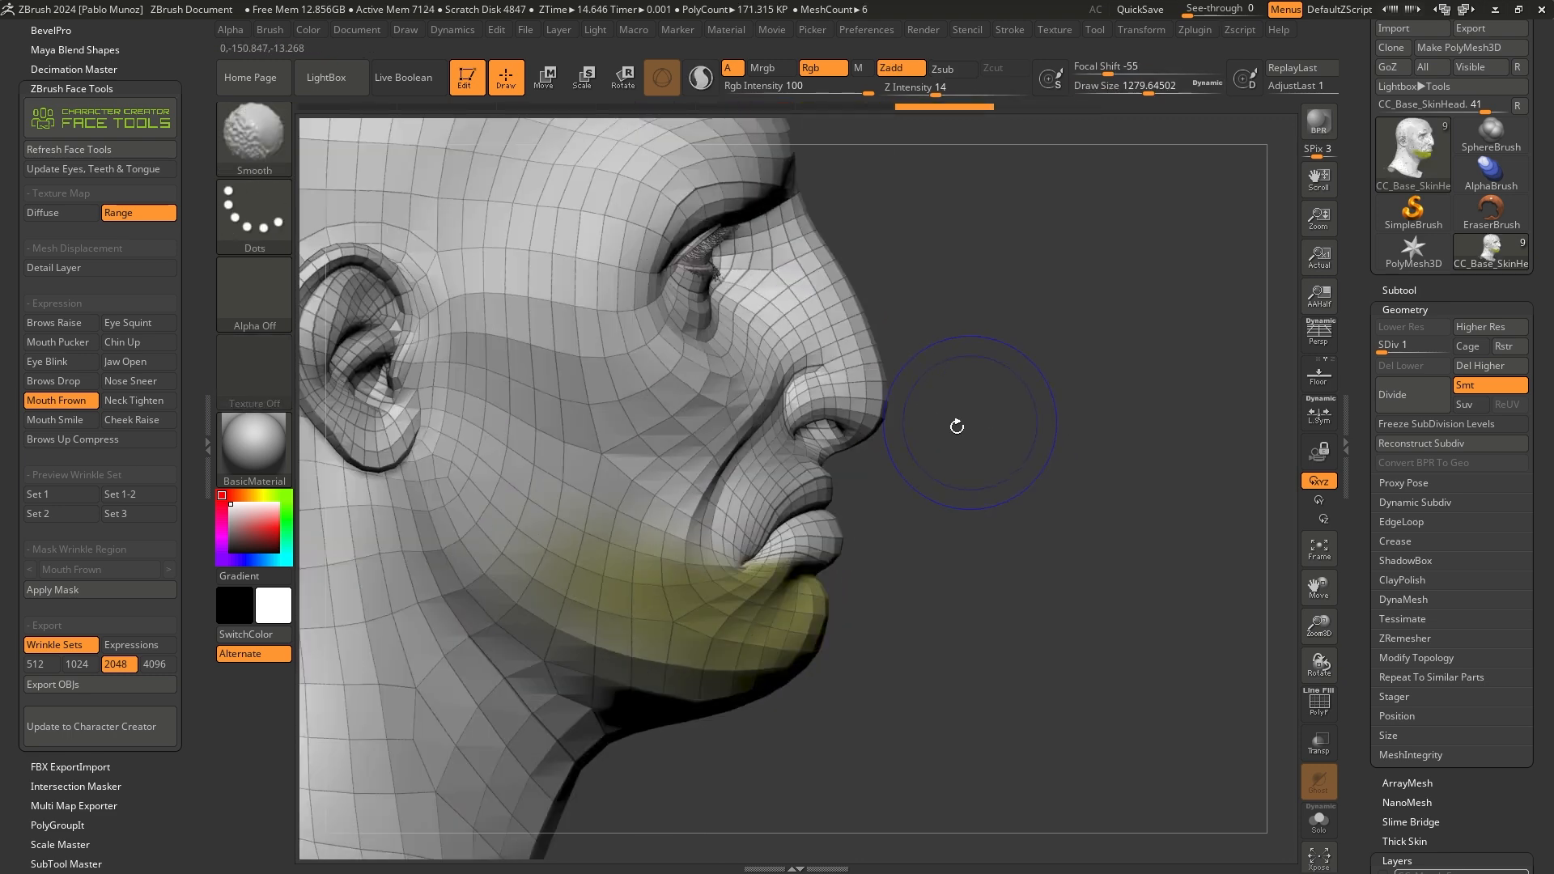
{"action": "right_click_drag", "start_coordinate": [873, 535], "coordinate": [822, 514], "text": "alt"}
{"action": "mouse_move", "coordinate": [756, 557]}
{"action": "left_mouse_down"}
{"action": "mouse_move", "coordinate": [744, 576]}
{"action": "mouse_move", "coordinate": [785, 565]}
{"action": "mouse_move", "coordinate": [787, 528]}
{"action": "left_mouse_up"}
{"action": "key", "text": "space"}
{"action": "left_click_drag", "start_coordinate": [741, 429], "coordinate": [738, 405]}
Adjust the chin profile and the front of the chin with small Move Topological strokes
{"action": "right_click_drag", "start_coordinate": [1044, 518], "coordinate": [959, 530]}
{"action": "left_click_drag", "start_coordinate": [946, 571], "coordinate": [939, 566]}
{"action": "left_click_drag", "start_coordinate": [911, 576], "coordinate": [915, 583]}
{"action": "right_click_drag", "start_coordinate": [916, 583], "coordinate": [988, 555]}
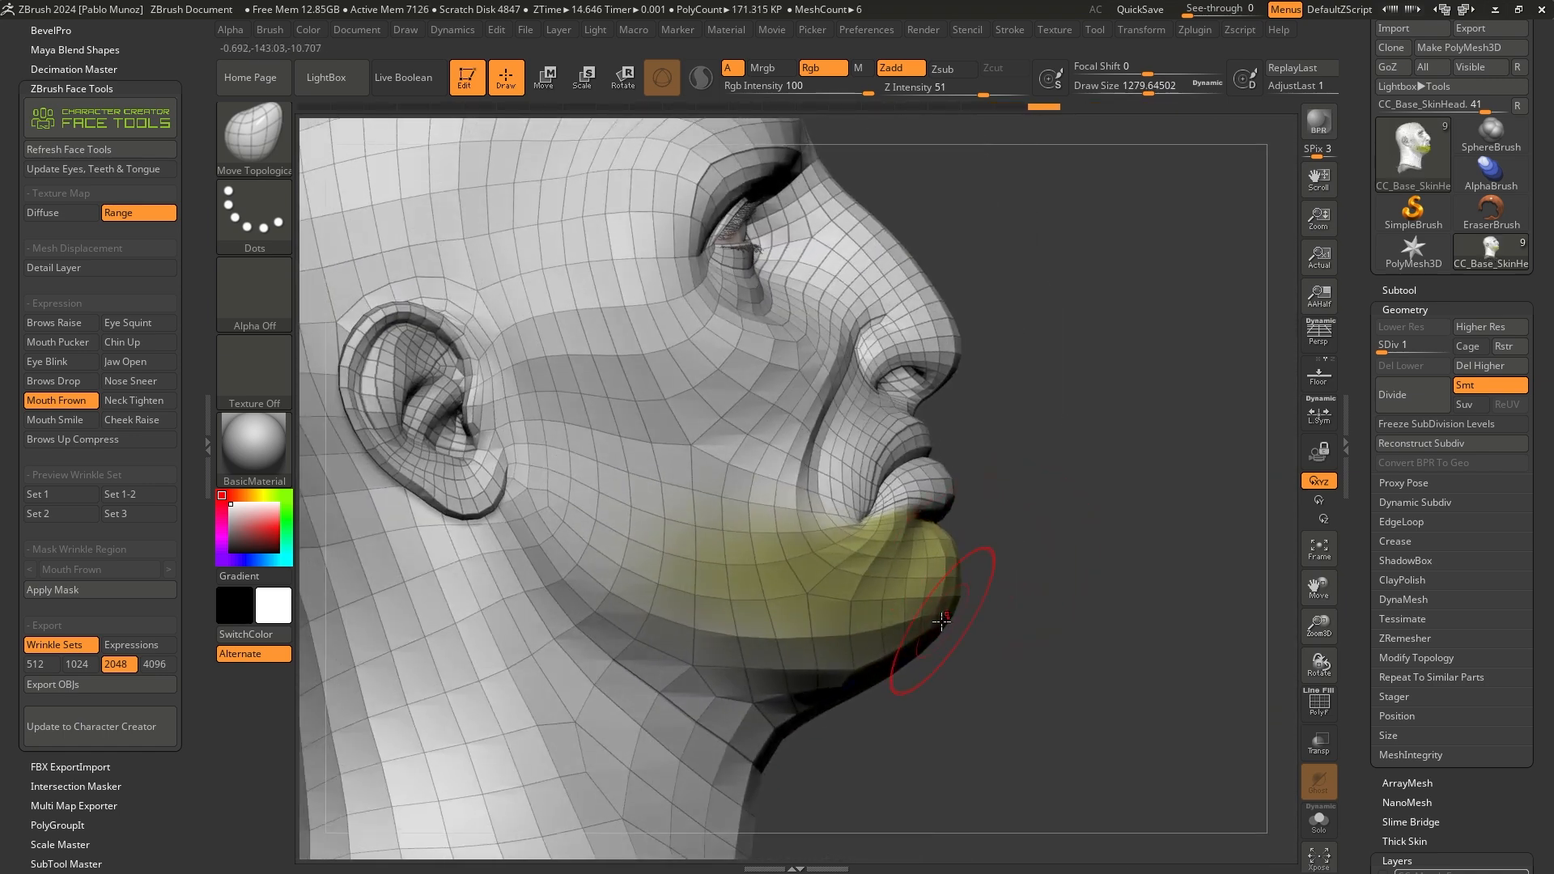
{"action": "left_click_drag", "start_coordinate": [950, 608], "coordinate": [947, 605]}
{"action": "right_click_drag", "start_coordinate": [993, 575], "coordinate": [1001, 580]}
{"action": "left_click_drag", "start_coordinate": [955, 566], "coordinate": [950, 560]}
Set Move Topological's draw size to about 1194 and refine the transition between the lower lip and chin
{"action": "right_click_drag", "start_coordinate": [1028, 567], "coordinate": [964, 536]}
{"action": "key", "text": "space"}
{"action": "left_click_drag", "start_coordinate": [956, 534], "coordinate": [942, 523]}
{"action": "right_click_drag", "start_coordinate": [1023, 497], "coordinate": [963, 526]}
{"action": "left_click_drag", "start_coordinate": [947, 535], "coordinate": [936, 529]}
{"action": "right_click_drag", "start_coordinate": [940, 538], "coordinate": [1055, 506]}
Raise the head to subdivision level 3 and carve a crease below the mouth corner using DamStandard at a draw size of about 677
{"action": "left_click_drag", "start_coordinate": [1384, 349], "coordinate": [1396, 349]}
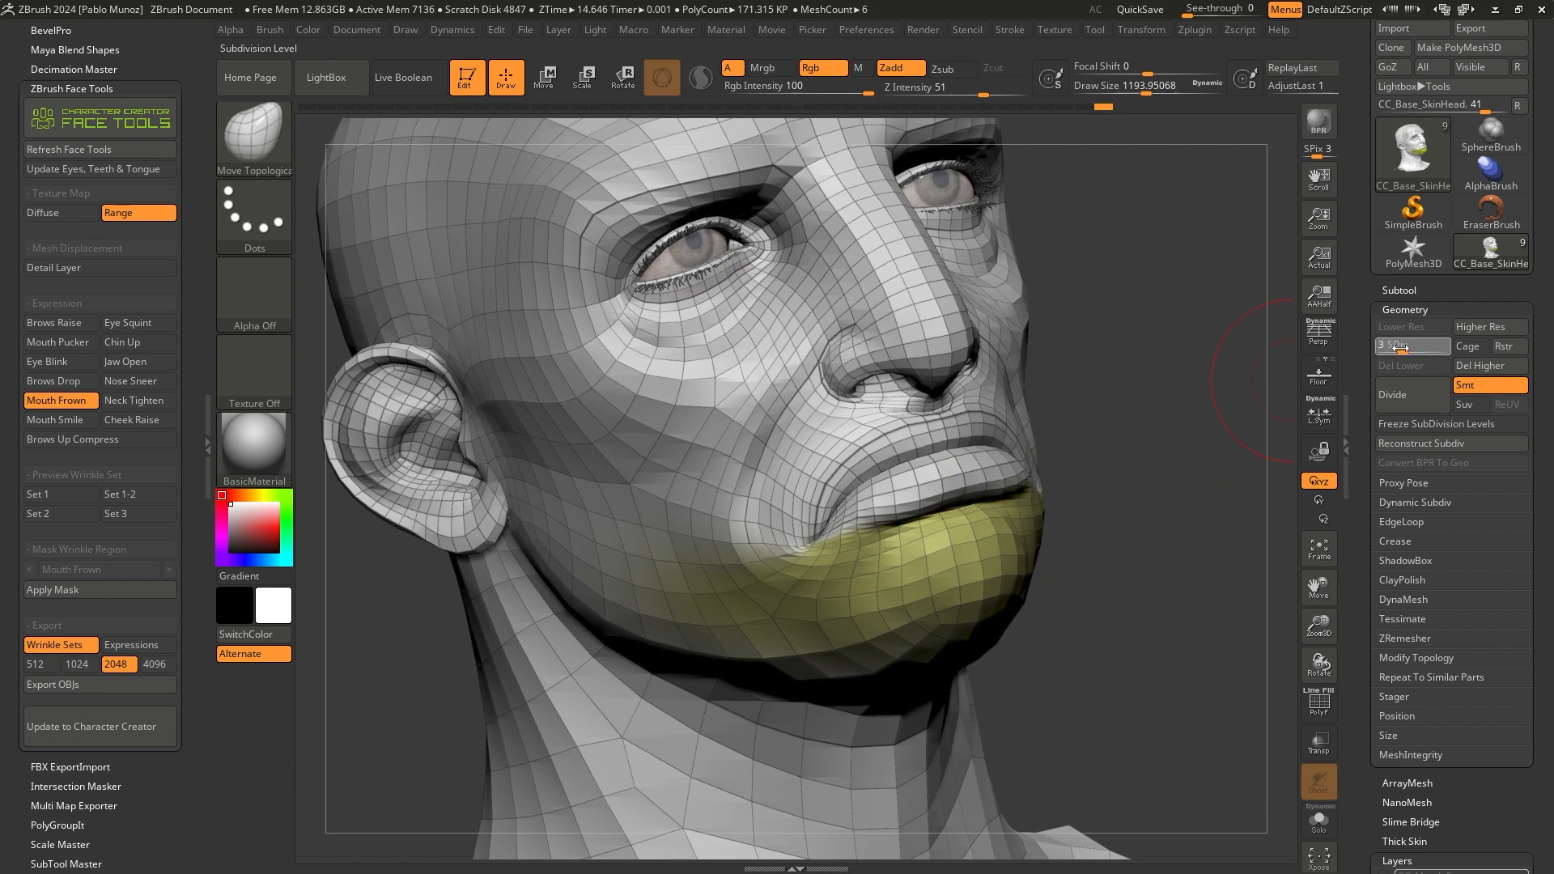
{"action": "right_click_drag", "start_coordinate": [1036, 482], "coordinate": [1074, 476], "text": "shift"}
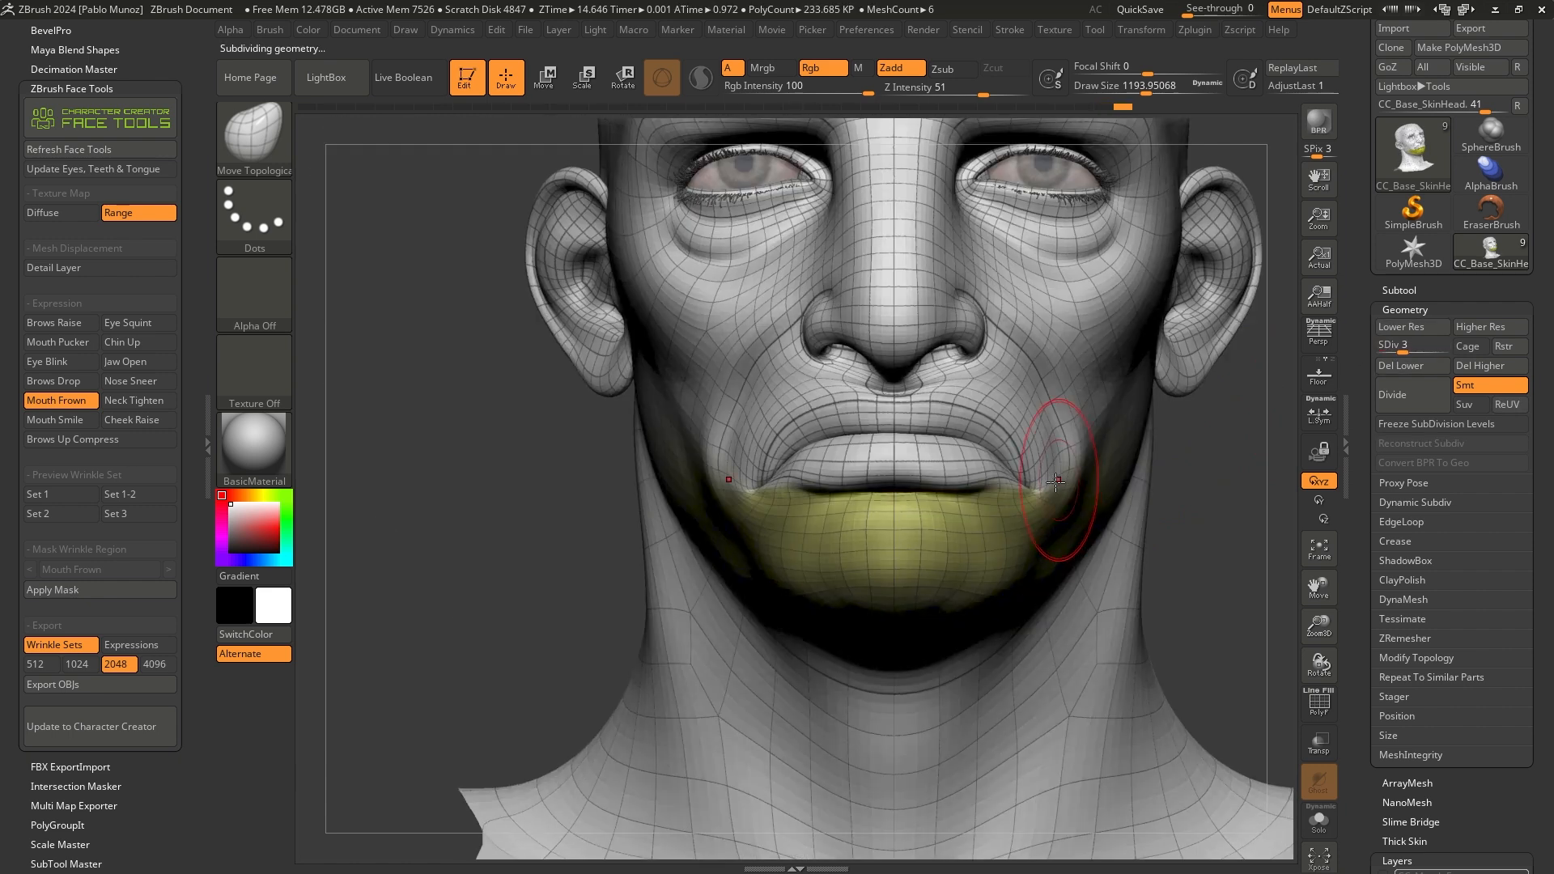
{"action": "key", "text": "b"}
{"action": "key", "text": "d"}
{"action": "key", "text": "s"}
{"action": "key", "text": "space"}
{"action": "left_click_drag", "start_coordinate": [999, 443], "coordinate": [983, 444]}
{"action": "mouse_move", "coordinate": [983, 444]}
{"action": "right_mouse_down"}
{"action": "mouse_move", "coordinate": [996, 445]}
{"action": "mouse_move", "coordinate": [866, 462]}
{"action": "right_mouse_up"}
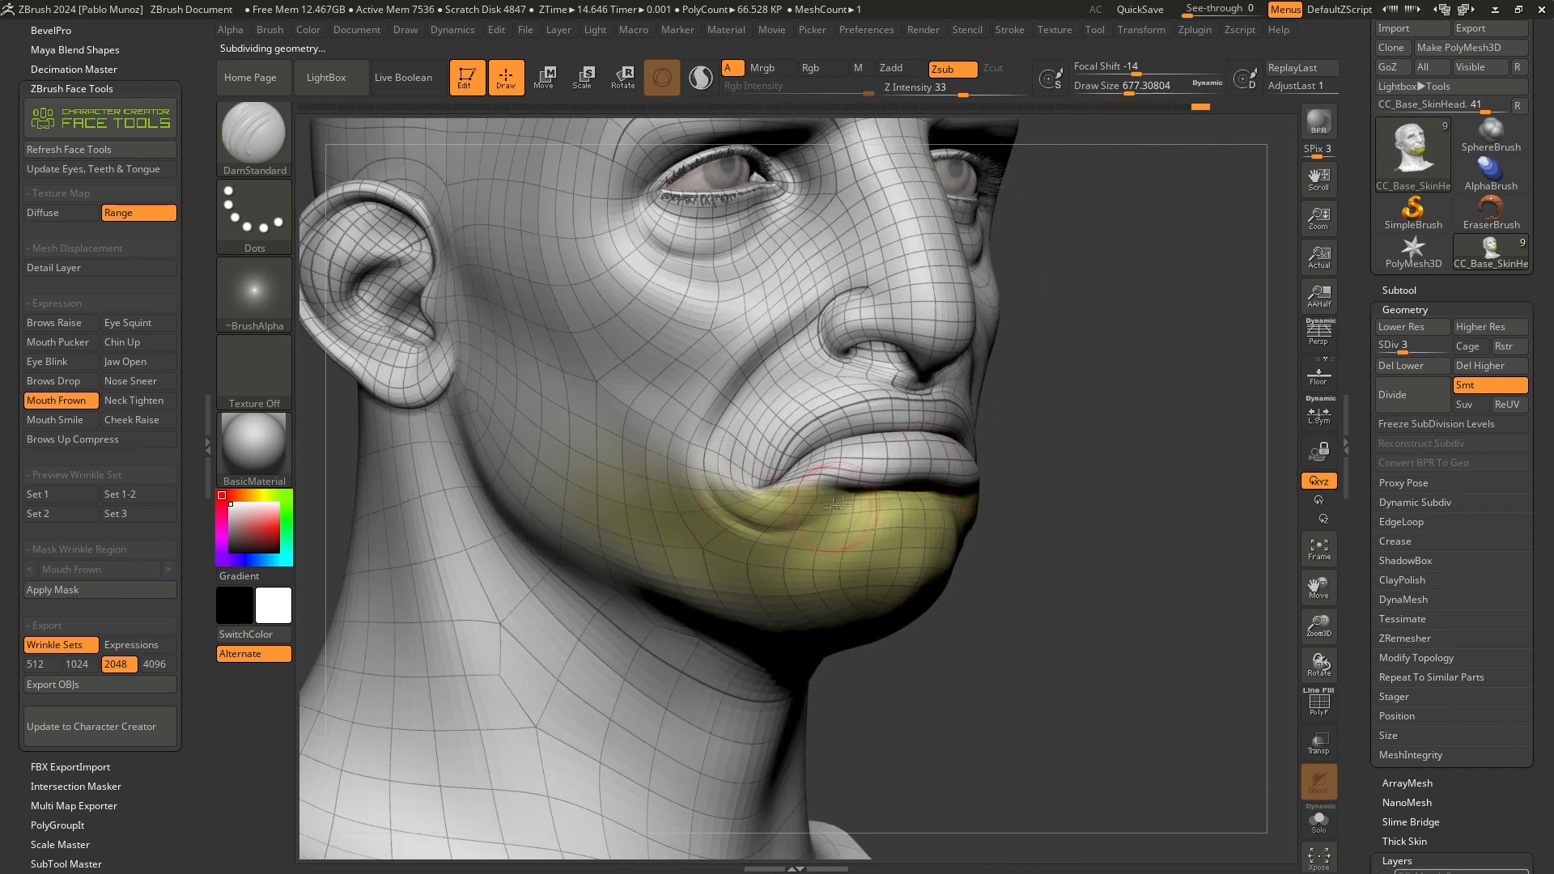
Extend the folds below the mouth corner across the chin side and smooth them
{"action": "key", "text": "shift+d"}
{"action": "key", "text": "d"}
{"action": "key", "text": "bracketleft"}
{"action": "left_click_drag", "start_coordinate": [721, 553], "coordinate": [770, 564]}
{"action": "mouse_move", "coordinate": [683, 535]}
{"action": "left_mouse_down", "text": "shift"}
{"action": "mouse_move", "coordinate": [770, 550]}
{"action": "mouse_move", "coordinate": [849, 520]}
{"action": "left_mouse_up", "text": "shift"}
Deepen the crease beside the opposite mouth corner from the other side of the face and smooth its edge
{"action": "left_click_drag", "start_coordinate": [1166, 518], "coordinate": [874, 486]}
{"action": "right_click_drag", "start_coordinate": [970, 468], "coordinate": [939, 487], "text": "ctrl"}
{"action": "key", "text": "space"}
{"action": "mouse_move", "coordinate": [939, 487]}
{"action": "left_mouse_down"}
{"action": "mouse_move", "coordinate": [880, 480]}
{"action": "mouse_move", "coordinate": [937, 519]}
{"action": "mouse_move", "coordinate": [1021, 495]}
{"action": "mouse_move", "coordinate": [994, 528]}
{"action": "left_mouse_up"}
{"action": "left_click_drag", "start_coordinate": [1014, 494], "coordinate": [1022, 461], "text": "shift"}
{"action": "mouse_move", "coordinate": [1008, 477]}
{"action": "right_mouse_down", "text": "ctrl"}
{"action": "mouse_move", "coordinate": [992, 445]}
{"action": "mouse_move", "coordinate": [1008, 447]}
{"action": "mouse_move", "coordinate": [955, 440]}
{"action": "right_mouse_up", "text": "ctrl"}
Choose the Move brush with a draw size of about 1194 and reshape the cheek fold beside the nose and mouth
{"action": "key", "text": "b"}
{"action": "key", "text": "m"}
{"action": "key", "text": "v"}
{"action": "key", "text": "space"}
{"action": "key", "text": "space"}
{"action": "left_click_drag", "start_coordinate": [974, 436], "coordinate": [984, 440]}
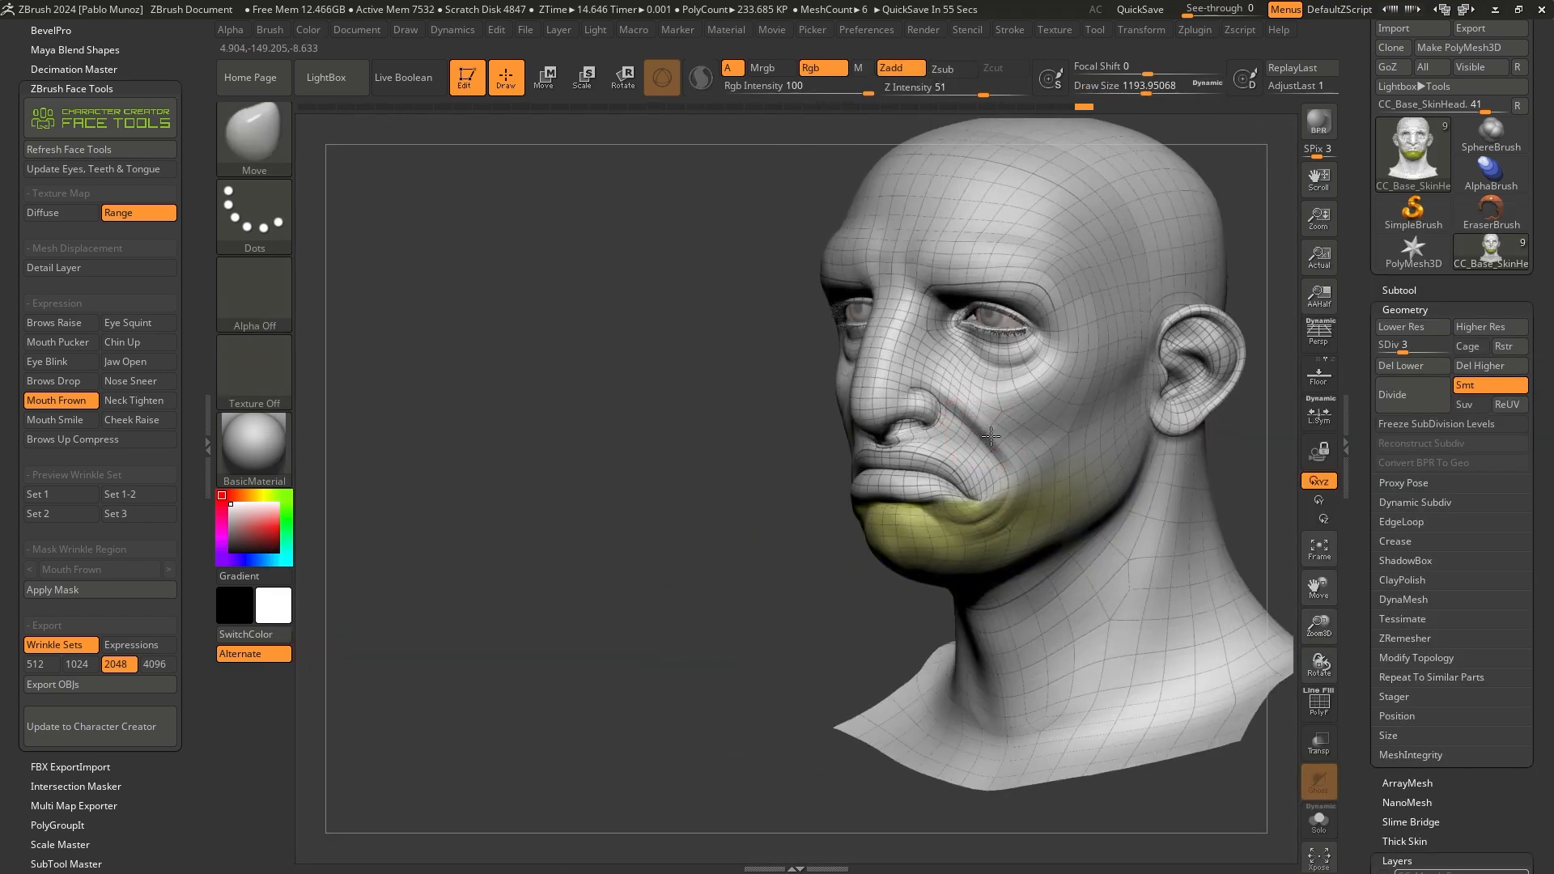
{"action": "right_click_drag", "start_coordinate": [1062, 441], "coordinate": [1007, 438]}
{"action": "left_click_drag", "start_coordinate": [1006, 444], "coordinate": [969, 394]}
{"action": "right_click_drag", "start_coordinate": [927, 423], "coordinate": [1008, 428]}
{"action": "left_click_drag", "start_coordinate": [1013, 438], "coordinate": [1001, 449]}
{"action": "right_click_drag", "start_coordinate": [1114, 480], "coordinate": [1110, 462], "text": "ctrl"}
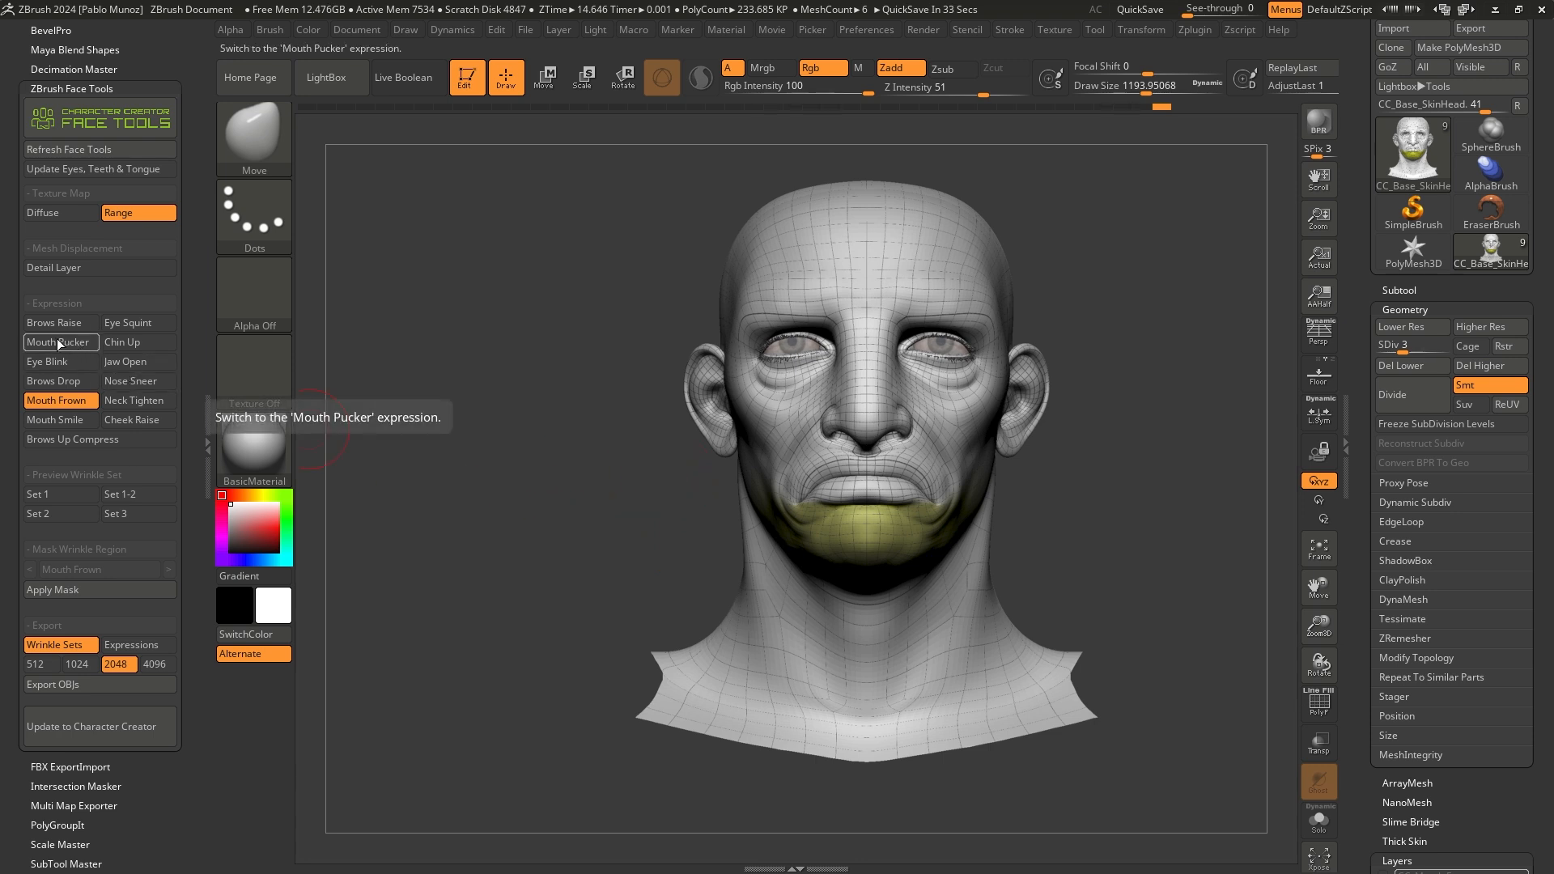
Switch to the Mouth Pucker expression and lower the head to subdivision level 1
{"action": "left_click", "coordinate": [57, 340]}
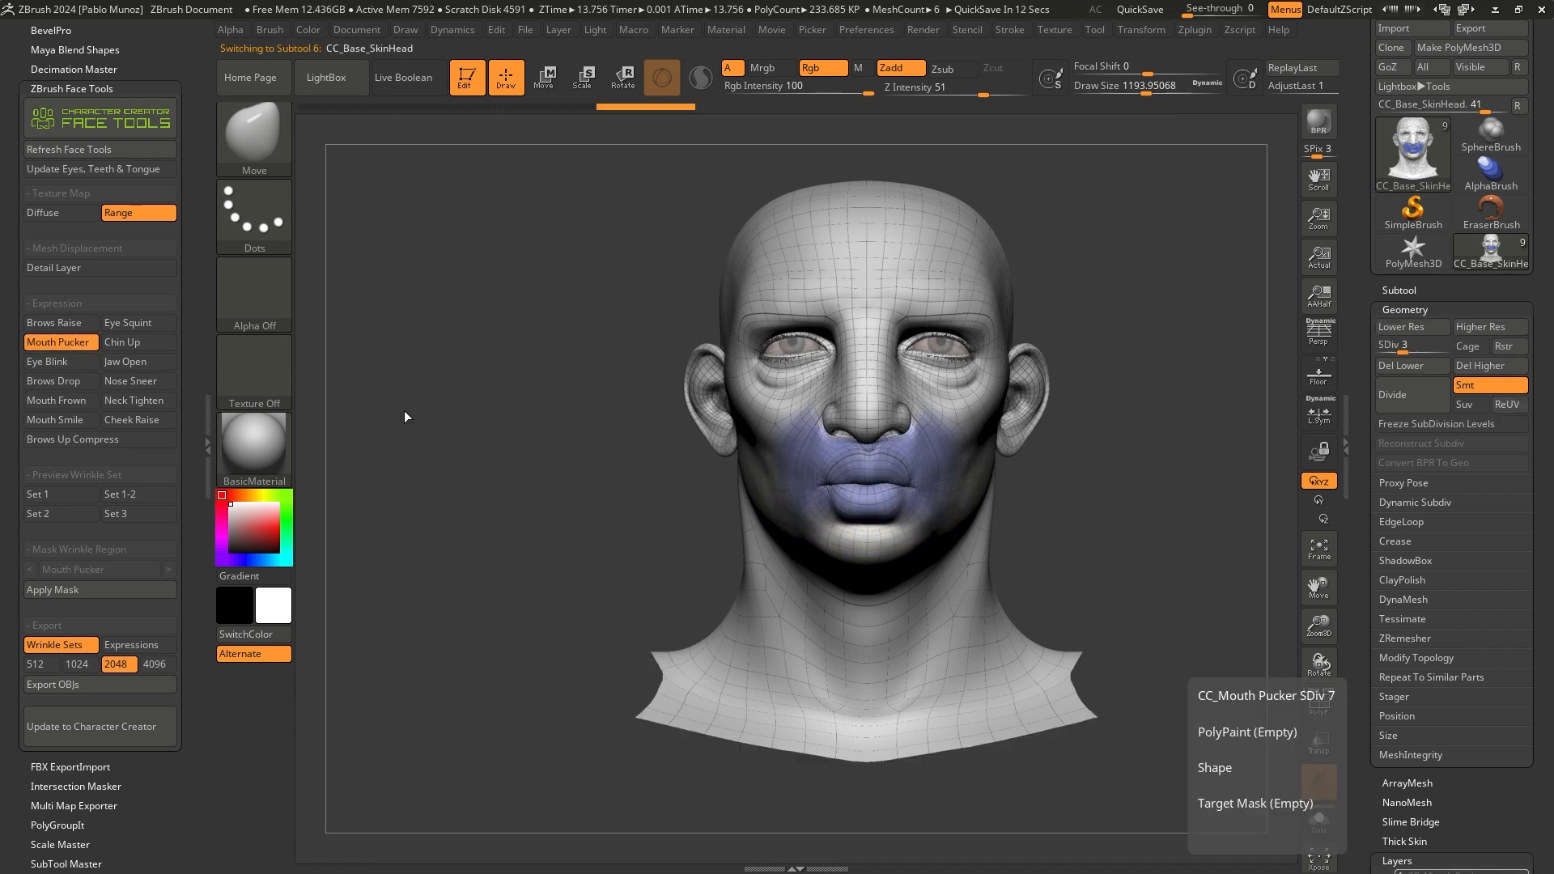
{"action": "right_click_drag", "start_coordinate": [796, 421], "coordinate": [953, 454]}
{"action": "key", "text": "shift+d"}
{"action": "key", "text": "shift+d"}
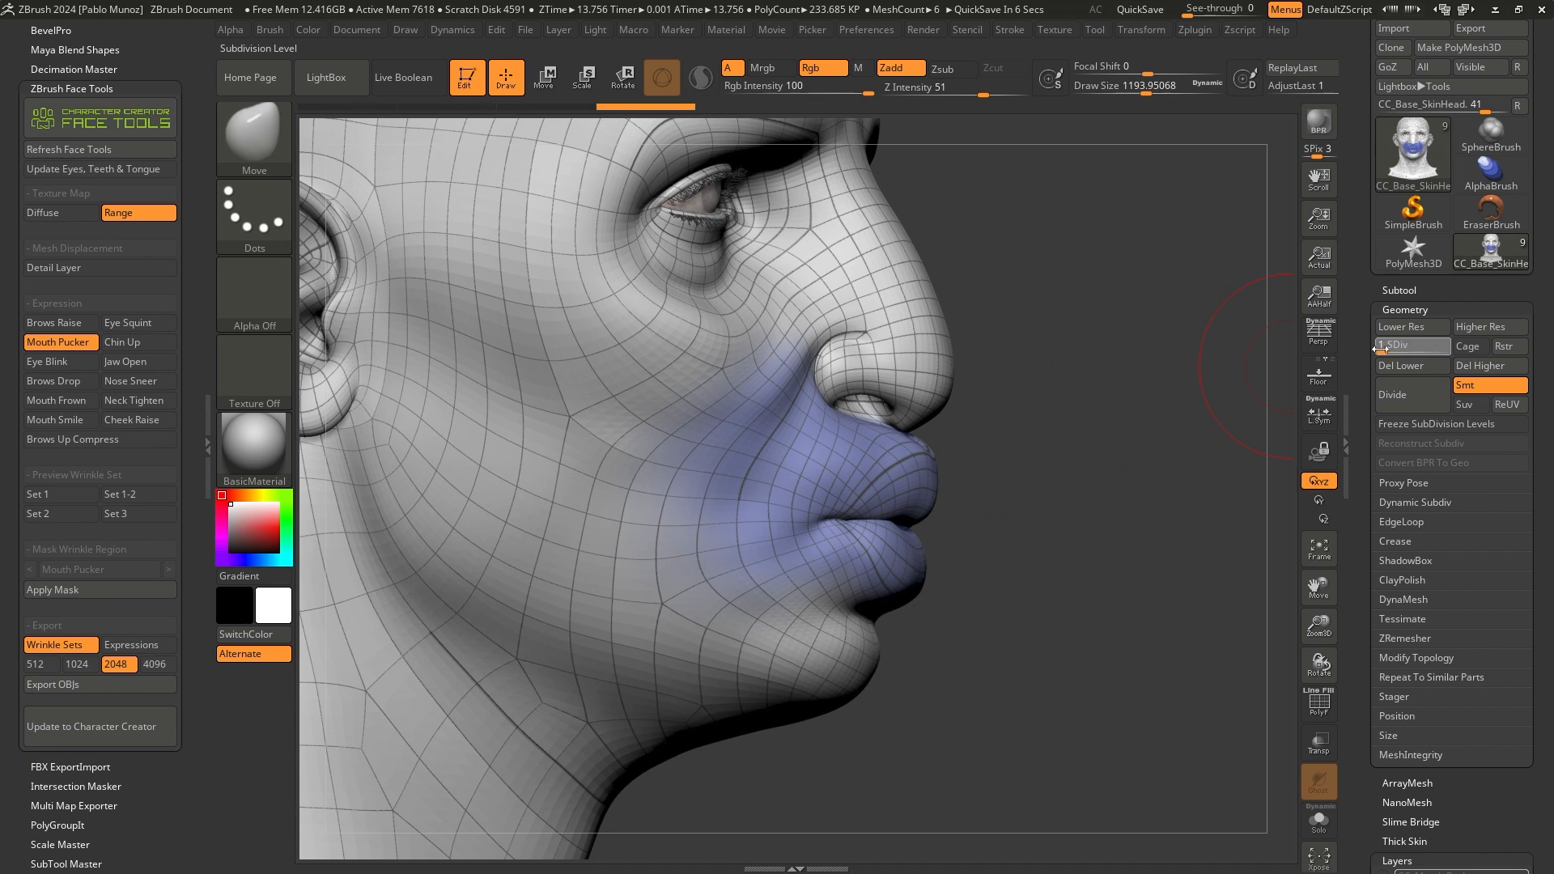
Set the Move brush's draw size to about 955 and reshape the area between the nose and upper lip
{"action": "left_click_drag", "start_coordinate": [892, 433], "coordinate": [901, 442]}
{"action": "right_click_drag", "start_coordinate": [967, 441], "coordinate": [903, 431]}
{"action": "key", "text": "space"}
{"action": "left_click_drag", "start_coordinate": [910, 437], "coordinate": [908, 437]}
{"action": "key", "text": "shift"}
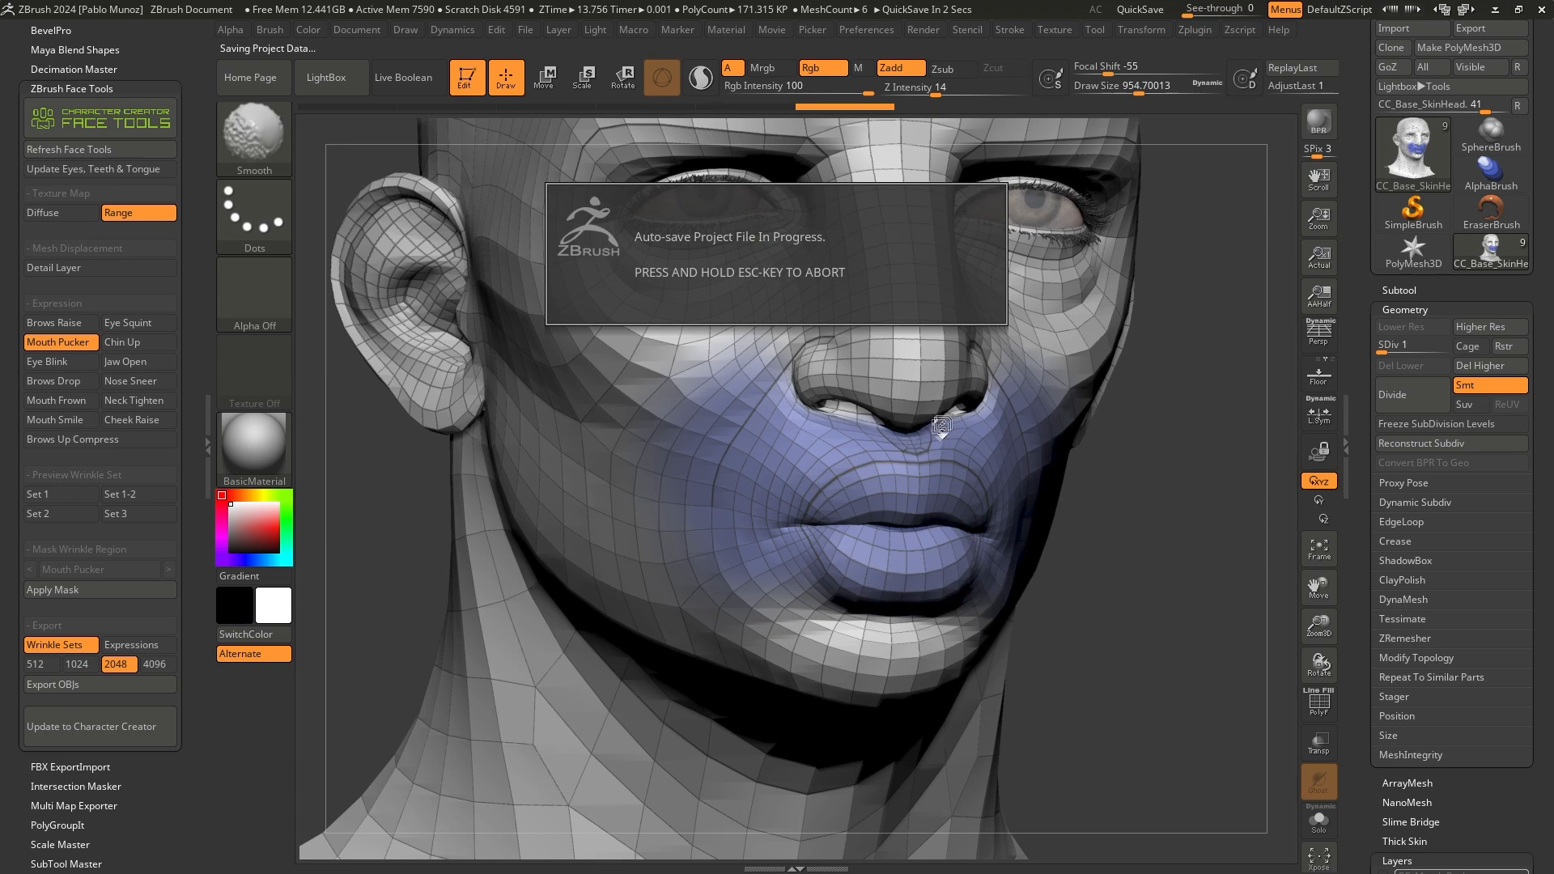
{"action": "key", "text": "Escape"}
{"action": "right_click_drag", "start_coordinate": [780, 411], "coordinate": [772, 427]}
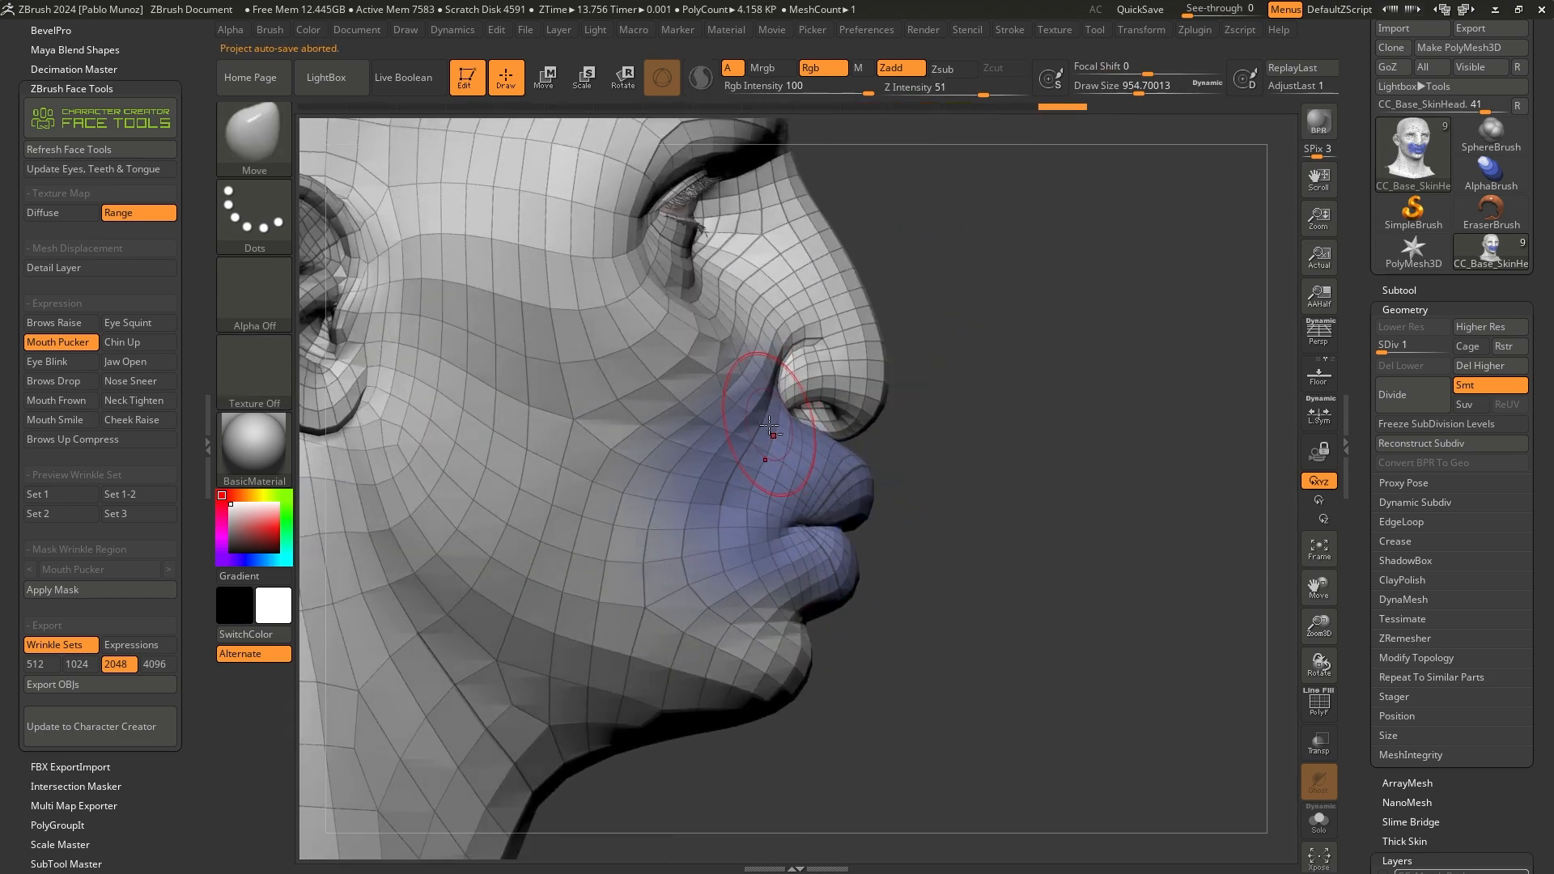
Enlarge the Move brush to about 1031, push the cheek beside the mouth and smooth its transition
{"action": "key", "text": "space"}
{"action": "left_click_drag", "start_coordinate": [752, 457], "coordinate": [754, 478]}
{"action": "right_click_drag", "start_coordinate": [769, 444], "coordinate": [767, 455]}
{"action": "mouse_move", "coordinate": [764, 463]}
{"action": "left_mouse_down", "text": "shift"}
{"action": "mouse_move", "coordinate": [778, 446]}
{"action": "mouse_move", "coordinate": [765, 498]}
{"action": "mouse_move", "coordinate": [784, 479]}
{"action": "left_mouse_up", "text": "shift"}
{"action": "right_click_drag", "start_coordinate": [841, 465], "coordinate": [749, 510]}
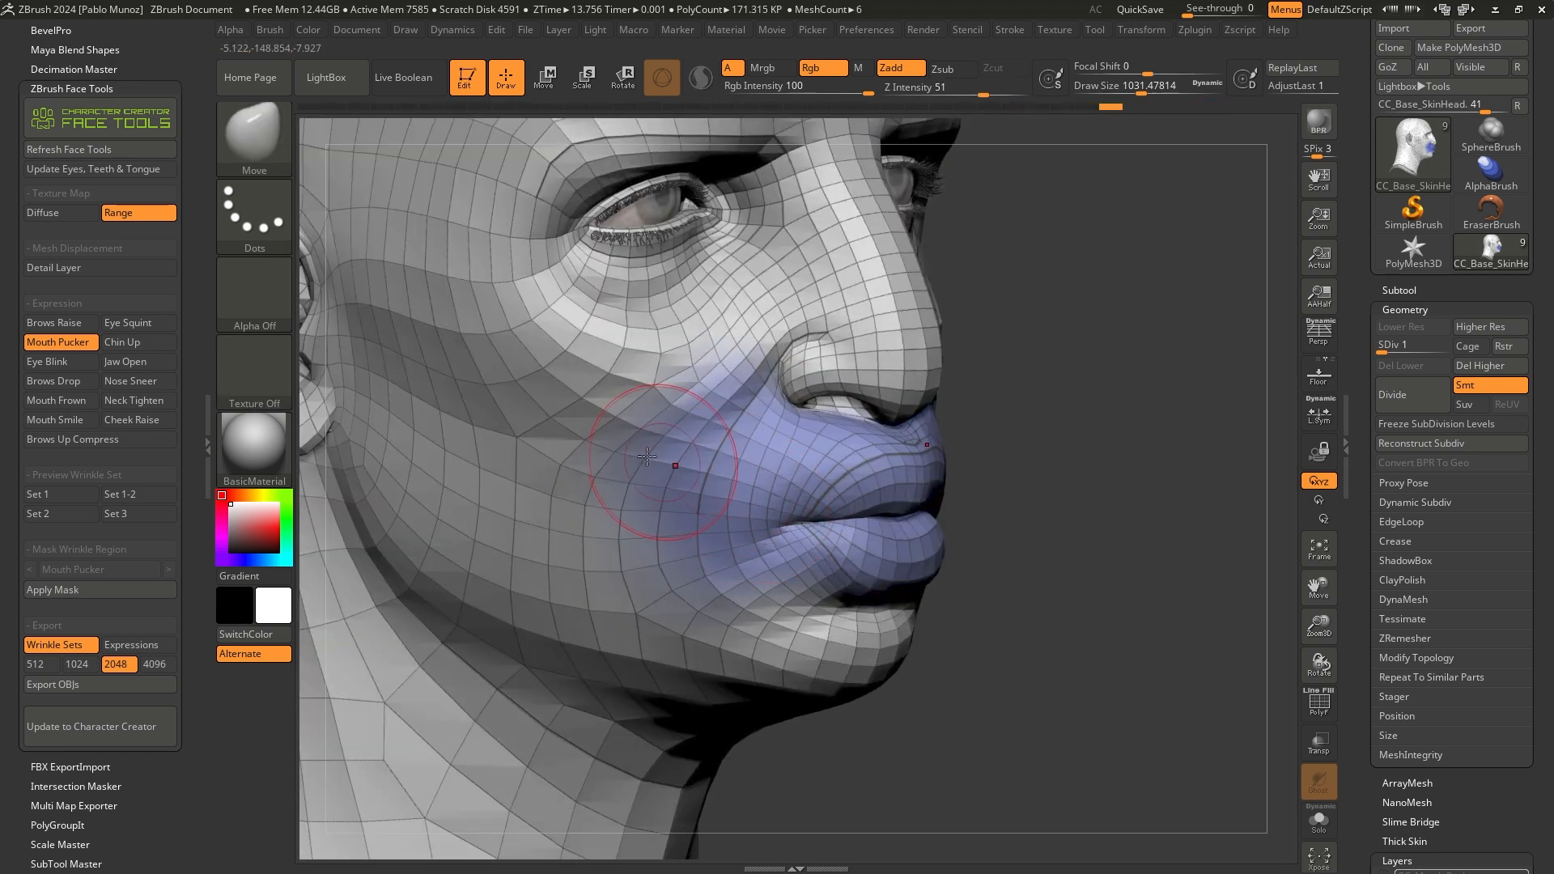
{"action": "left_click_drag", "start_coordinate": [805, 486], "coordinate": [701, 468], "text": "shift"}
Reshape the cheek fold and the profile of the lips and chin with the Move brush
{"action": "right_click_drag", "start_coordinate": [765, 453], "coordinate": [728, 458], "text": "shift"}
{"action": "left_click_drag", "start_coordinate": [729, 458], "coordinate": [749, 485]}
{"action": "left_click_drag", "start_coordinate": [1046, 472], "coordinate": [1059, 461]}
{"action": "left_click_drag", "start_coordinate": [980, 519], "coordinate": [995, 517]}
{"action": "mouse_move", "coordinate": [1004, 515]}
{"action": "right_mouse_down", "text": "shift"}
{"action": "mouse_move", "coordinate": [1118, 524]}
{"action": "mouse_move", "coordinate": [1050, 505]}
{"action": "mouse_move", "coordinate": [1093, 508]}
{"action": "right_mouse_up", "text": "shift"}
{"action": "left_click_drag", "start_coordinate": [939, 581], "coordinate": [962, 575]}
{"action": "right_click_drag", "start_coordinate": [1004, 544], "coordinate": [959, 533]}
Reduce the Move brush to about 857, adjust the skin below the nose and beside the nostrils, and smooth the upper cheek
{"action": "left_click_drag", "start_coordinate": [956, 459], "coordinate": [958, 454]}
{"action": "right_click", "coordinate": [978, 439]}
{"action": "right_click_drag", "start_coordinate": [959, 440], "coordinate": [996, 419], "text": "shift"}
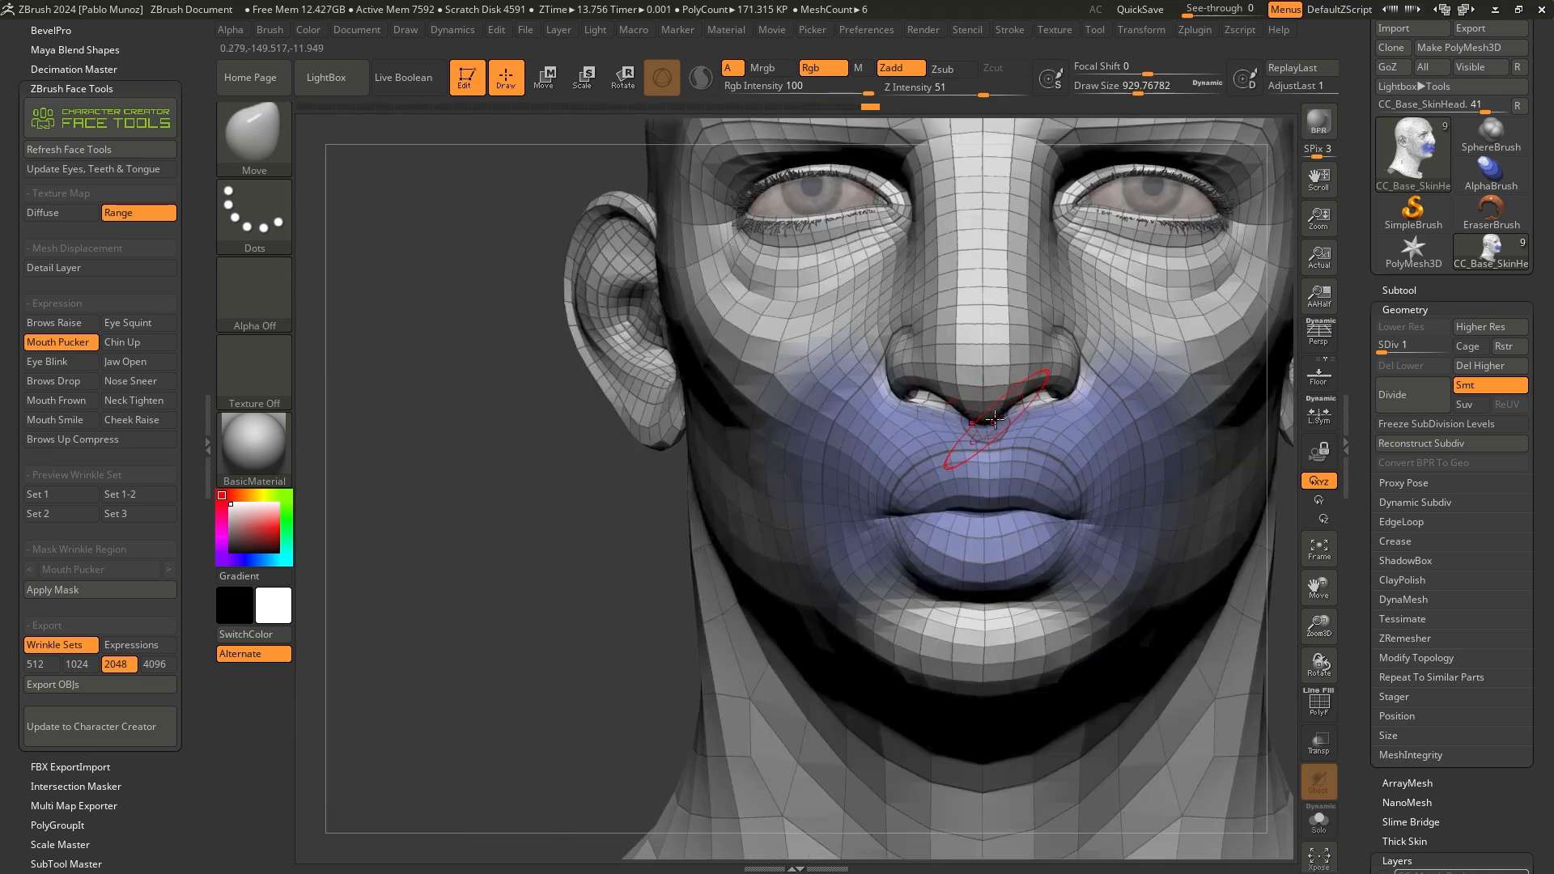
{"action": "left_click_drag", "start_coordinate": [910, 404], "coordinate": [894, 393]}
{"action": "right_click_drag", "start_coordinate": [1092, 395], "coordinate": [914, 388], "text": "alt"}
{"action": "left_click_drag", "start_coordinate": [949, 387], "coordinate": [956, 393]}
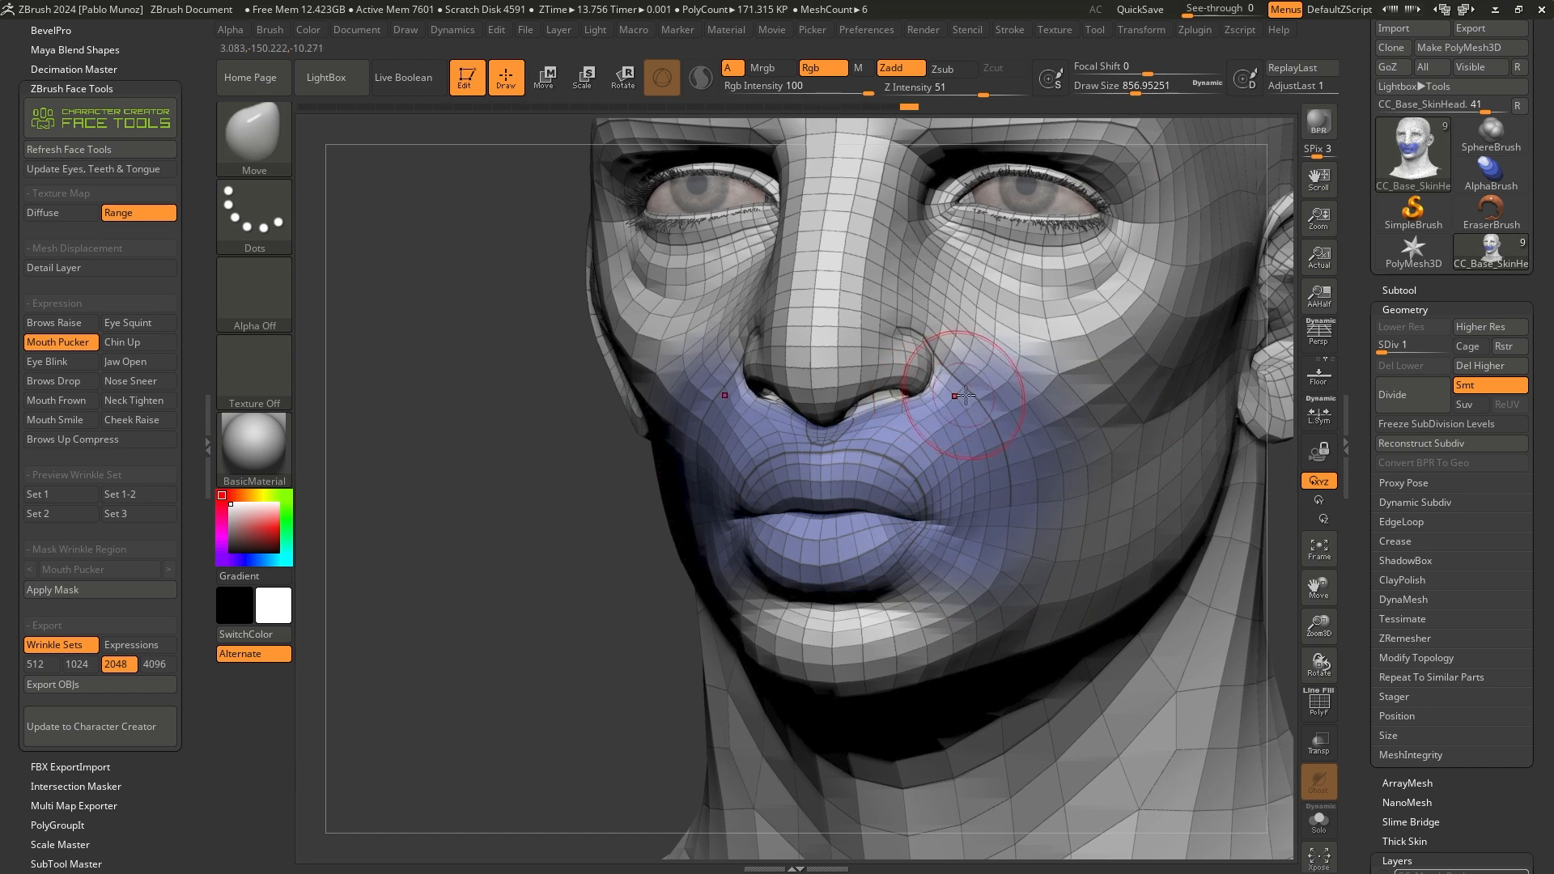
{"action": "left_click_drag", "start_coordinate": [962, 445], "coordinate": [987, 416], "text": "shift"}
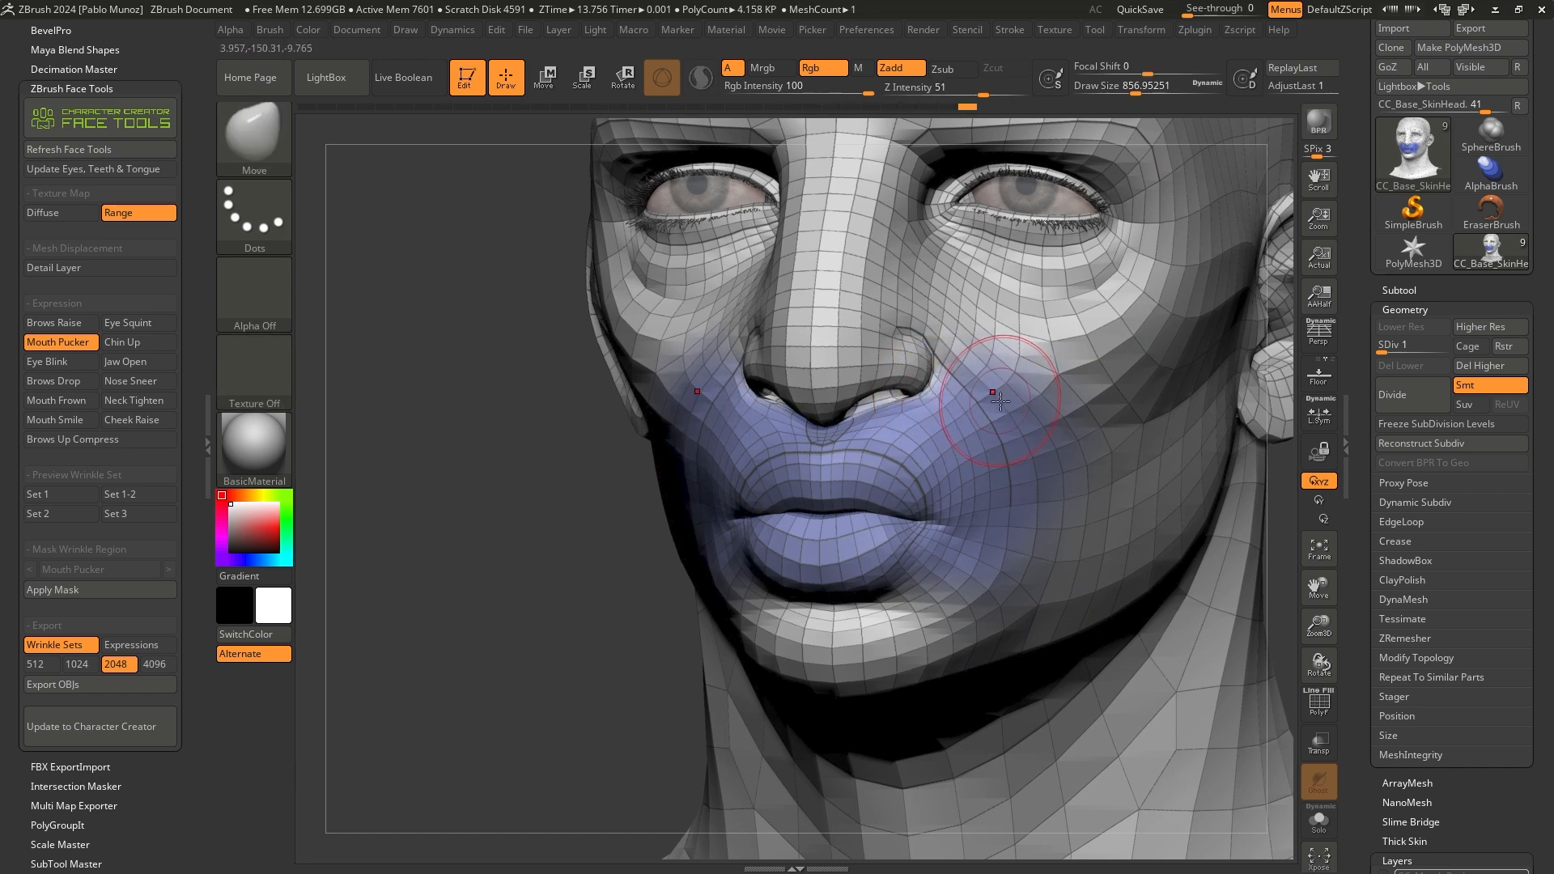
Adjust the upper lip and mouth corners from the front with Move brush sizes of about 764 and 955
{"action": "right_click_drag", "start_coordinate": [1000, 400], "coordinate": [1041, 410], "text": "shift"}
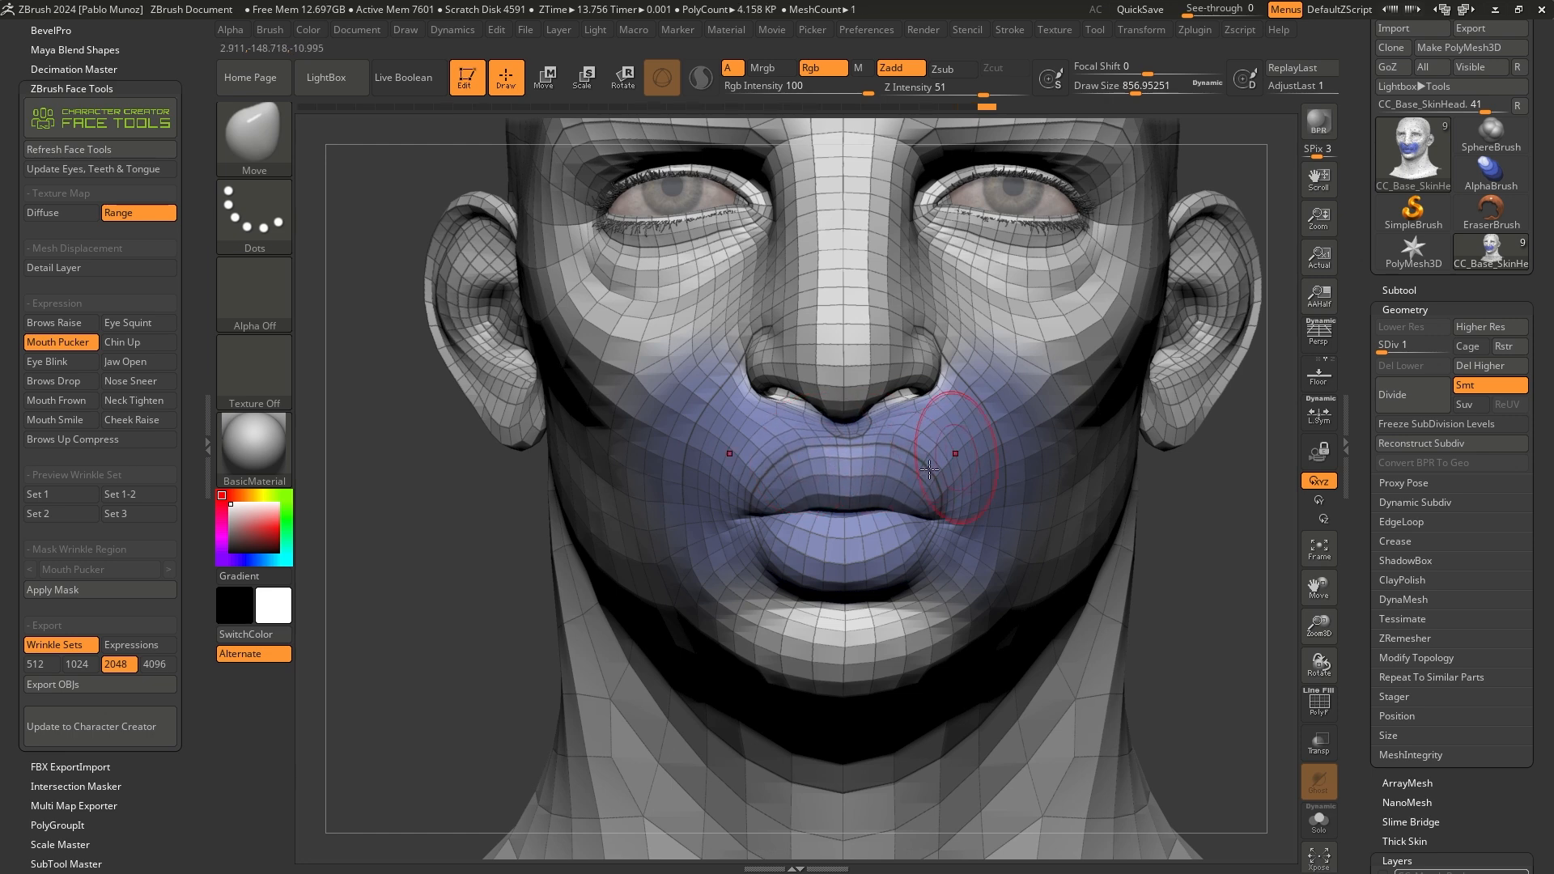
{"action": "right_click_drag", "start_coordinate": [983, 484], "coordinate": [942, 469], "text": "alt"}
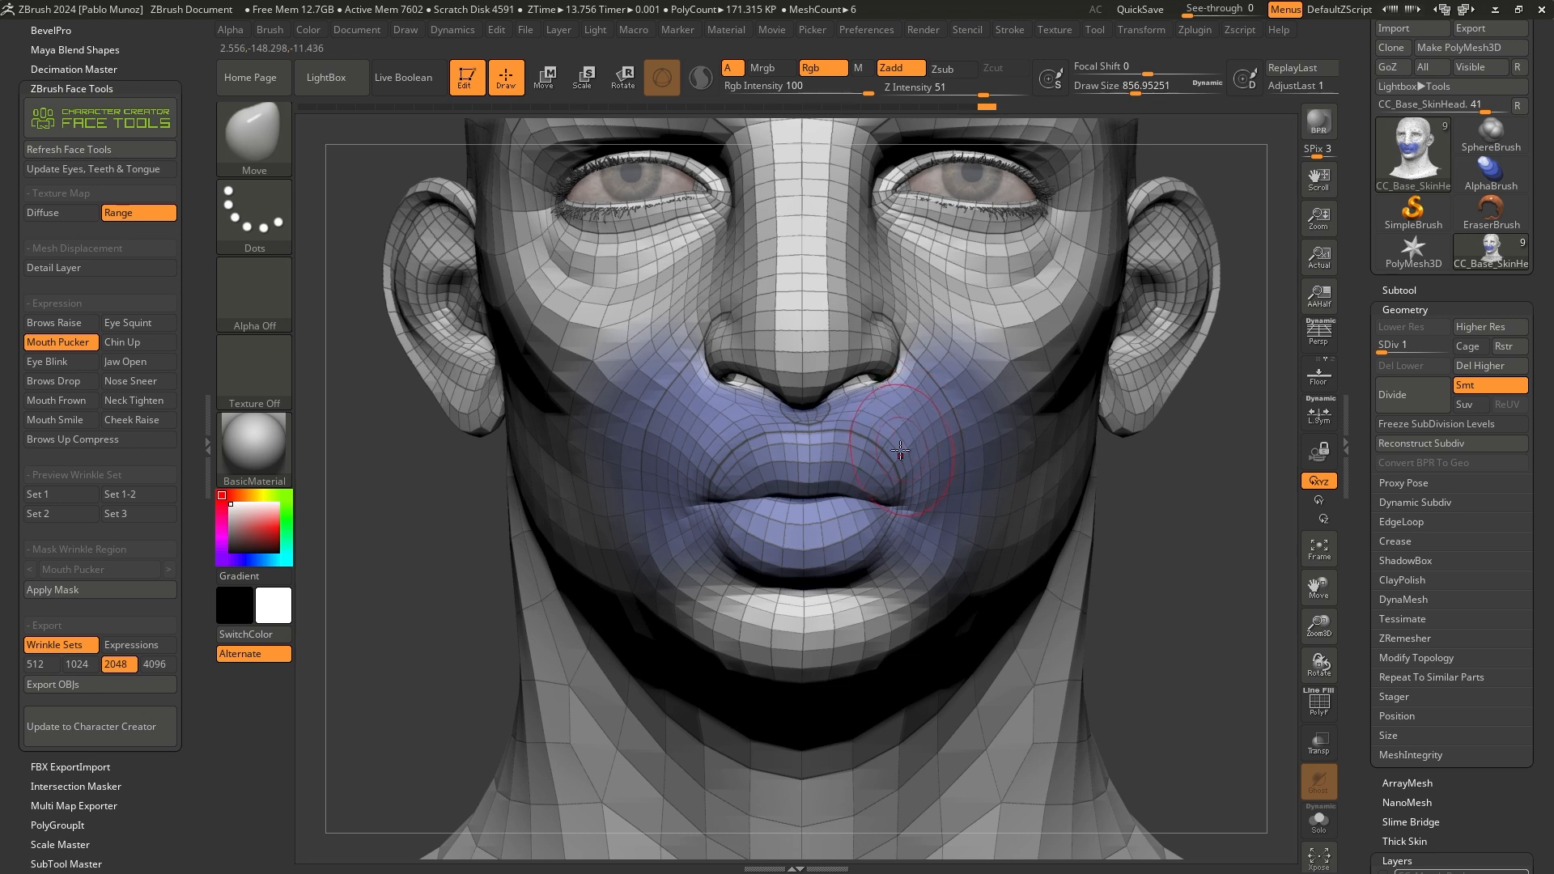
{"action": "mouse_move", "coordinate": [808, 437]}
{"action": "left_mouse_down"}
{"action": "mouse_move", "coordinate": [770, 430]}
{"action": "mouse_move", "coordinate": [798, 435]}
{"action": "left_mouse_up"}
{"action": "key", "text": "space"}
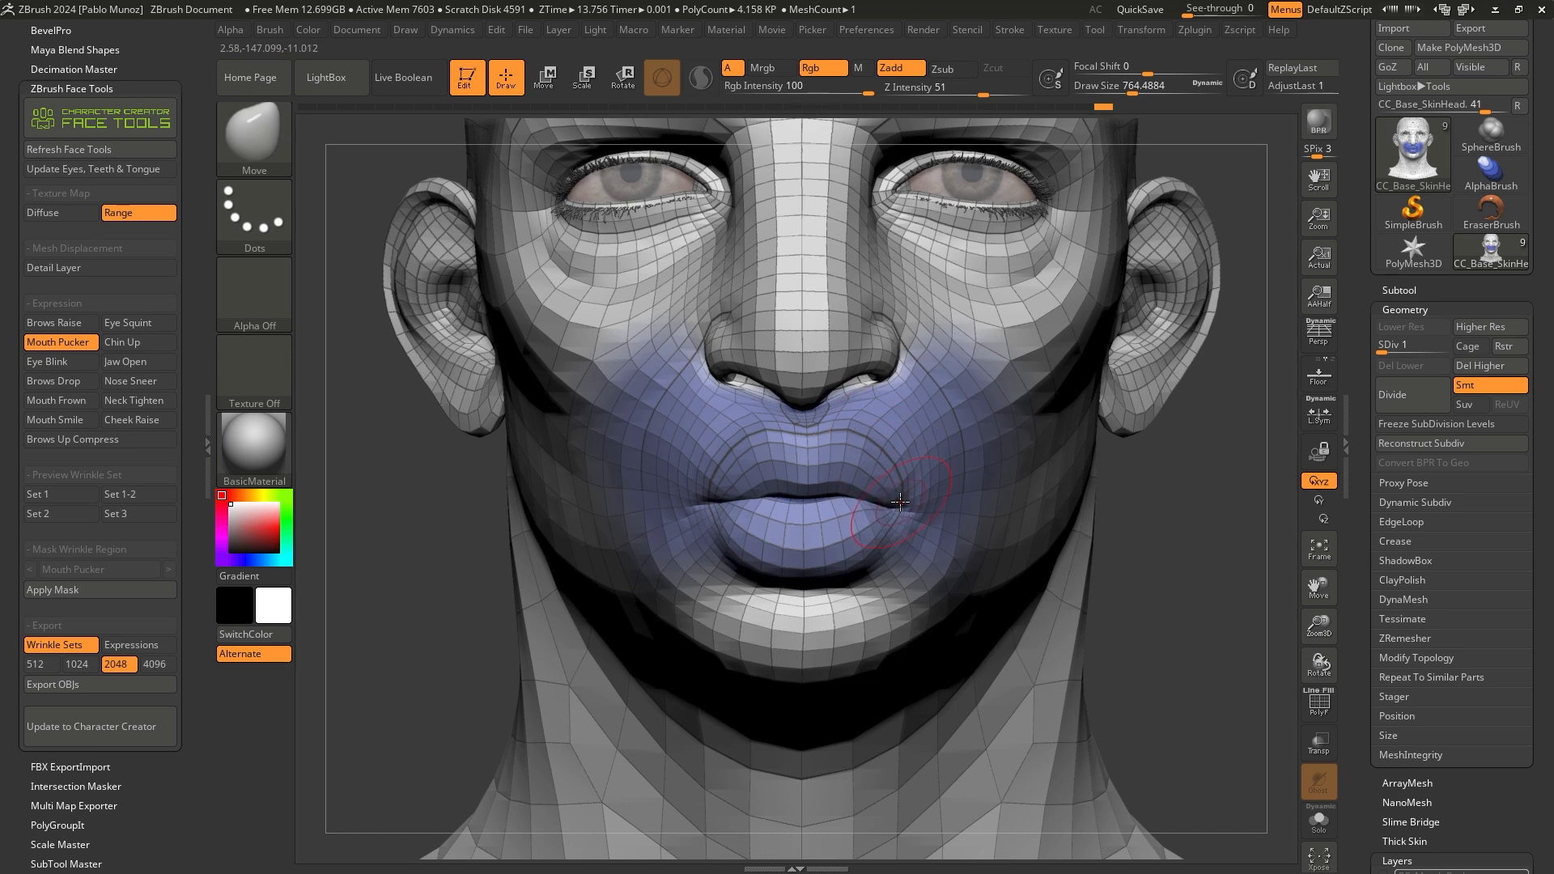
{"action": "left_click_drag", "start_coordinate": [766, 489], "coordinate": [771, 510]}
{"action": "key", "text": "space"}
{"action": "left_click_drag", "start_coordinate": [769, 504], "coordinate": [776, 504]}
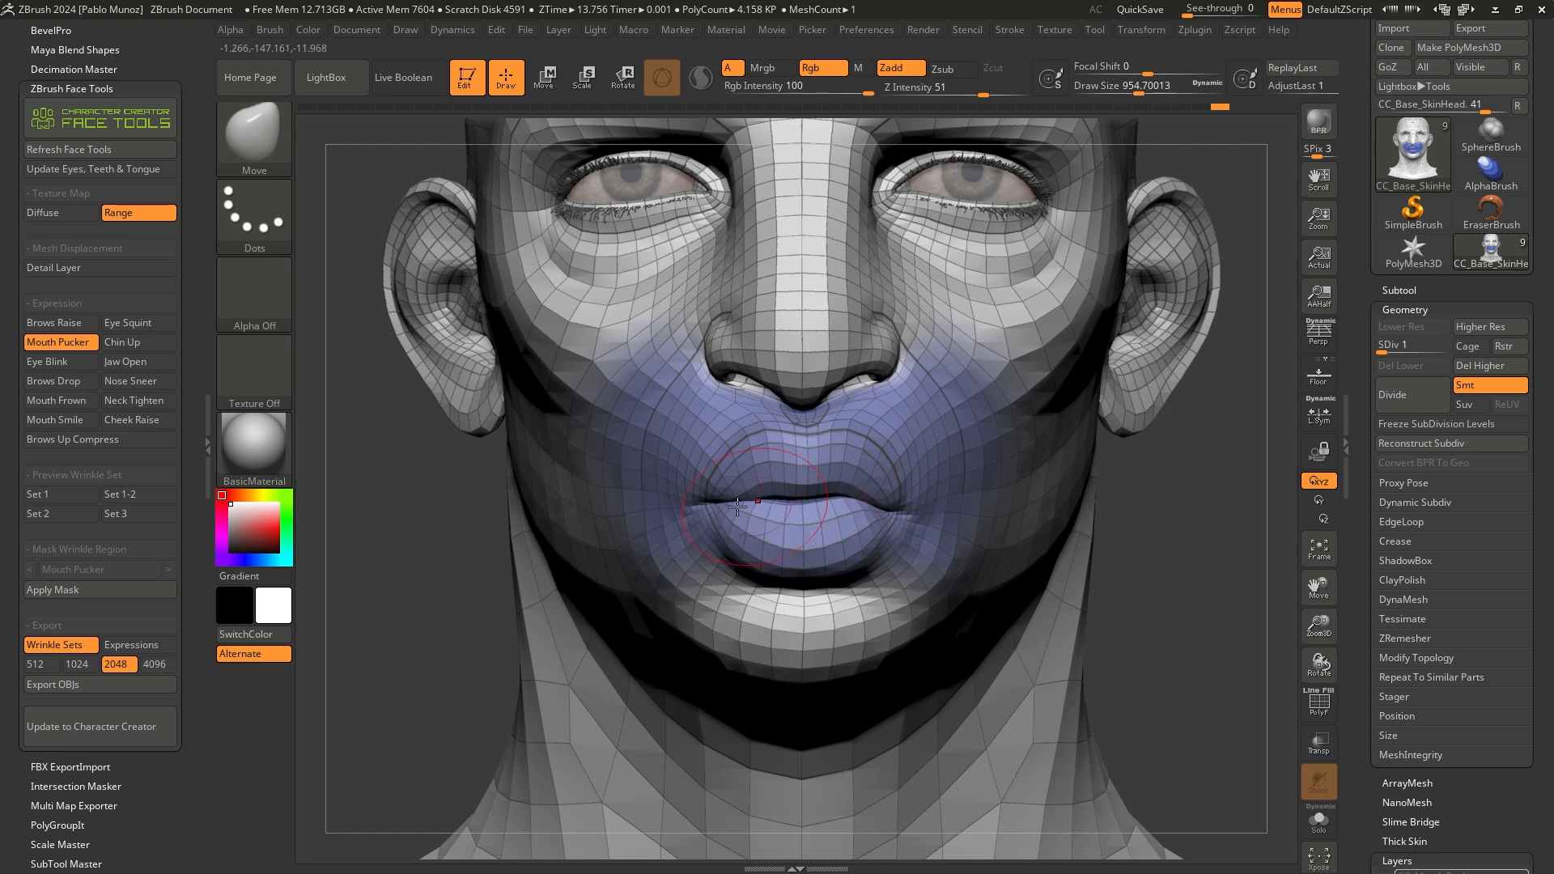
{"action": "left_click_drag", "start_coordinate": [705, 507], "coordinate": [708, 504]}
Refine the puckered lip outline, mouth corners and surrounding cheeks from several angles with the Move brush
{"action": "key", "text": "space"}
{"action": "left_click_drag", "start_coordinate": [897, 476], "coordinate": [887, 440]}
{"action": "mouse_move", "coordinate": [905, 434]}
{"action": "right_mouse_down"}
{"action": "mouse_move", "coordinate": [688, 429]}
{"action": "mouse_move", "coordinate": [899, 425]}
{"action": "right_mouse_up"}
{"action": "left_click_drag", "start_coordinate": [881, 449], "coordinate": [842, 455]}
{"action": "right_click_drag", "start_coordinate": [842, 458], "coordinate": [920, 479], "text": "shift"}
{"action": "left_click_drag", "start_coordinate": [854, 494], "coordinate": [858, 491]}
{"action": "left_click_drag", "start_coordinate": [856, 403], "coordinate": [853, 406]}
{"action": "right_click_drag", "start_coordinate": [929, 417], "coordinate": [914, 429], "text": "shift"}
{"action": "key", "text": "space"}
{"action": "left_click_drag", "start_coordinate": [771, 516], "coordinate": [766, 517]}
{"action": "left_click_drag", "start_coordinate": [856, 408], "coordinate": [860, 405]}
{"action": "right_click_drag", "start_coordinate": [931, 454], "coordinate": [976, 485], "text": "ctrl"}
{"action": "left_click_drag", "start_coordinate": [978, 488], "coordinate": [974, 486]}
Raise the head to subdivision level 3 and smooth the cheek beside the mouth
{"action": "mouse_move", "coordinate": [1384, 346]}
{"action": "left_mouse_down"}
{"action": "mouse_move", "coordinate": [1426, 345]}
{"action": "mouse_move", "coordinate": [1402, 345]}
{"action": "left_mouse_up"}
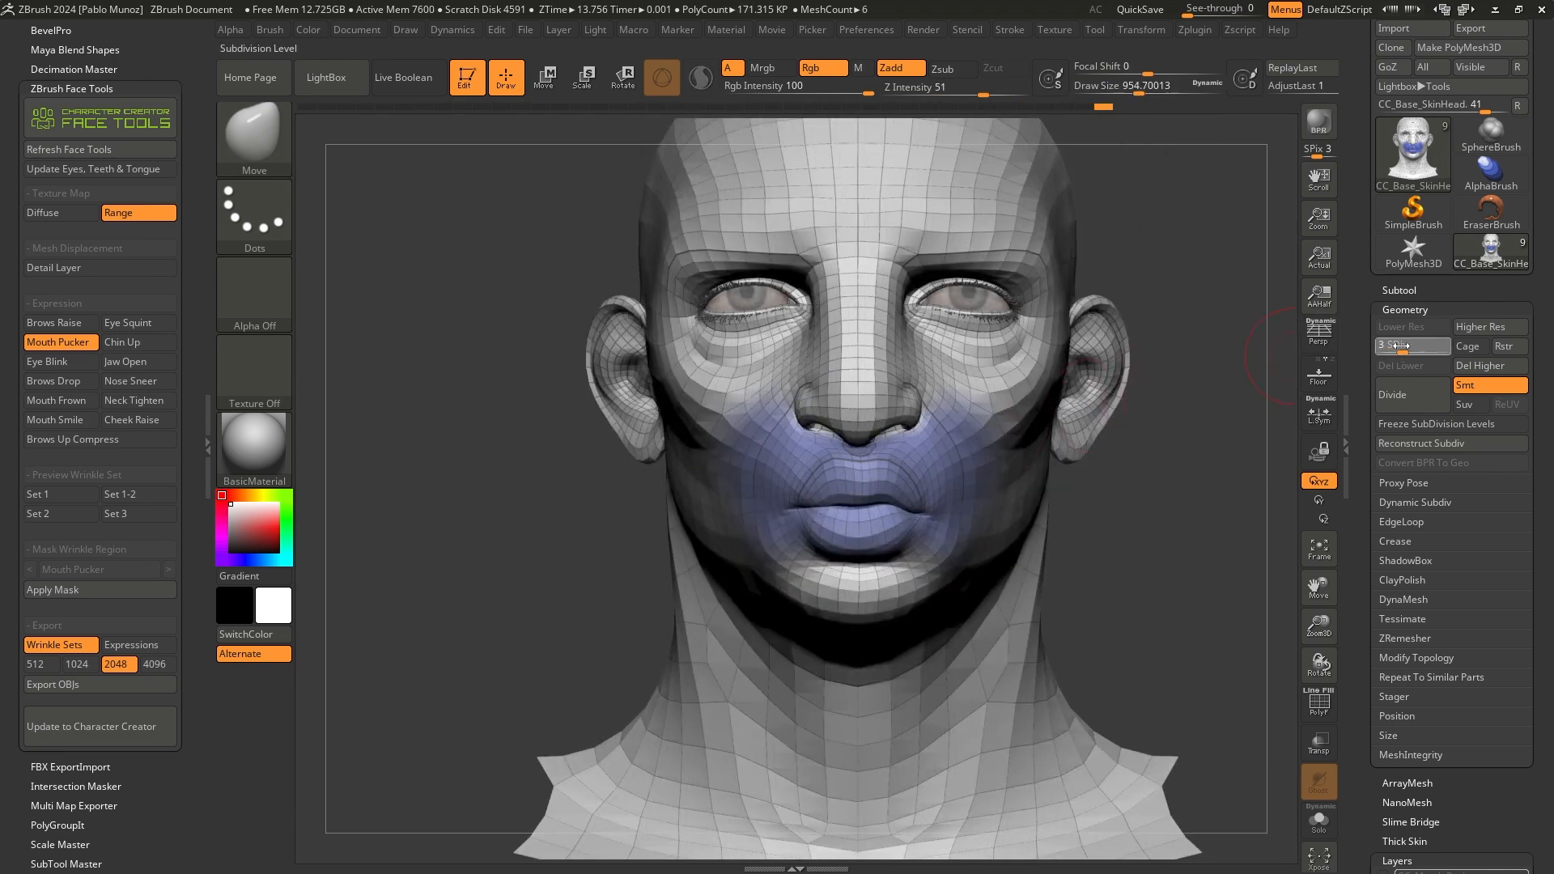
{"action": "key", "text": "shift"}
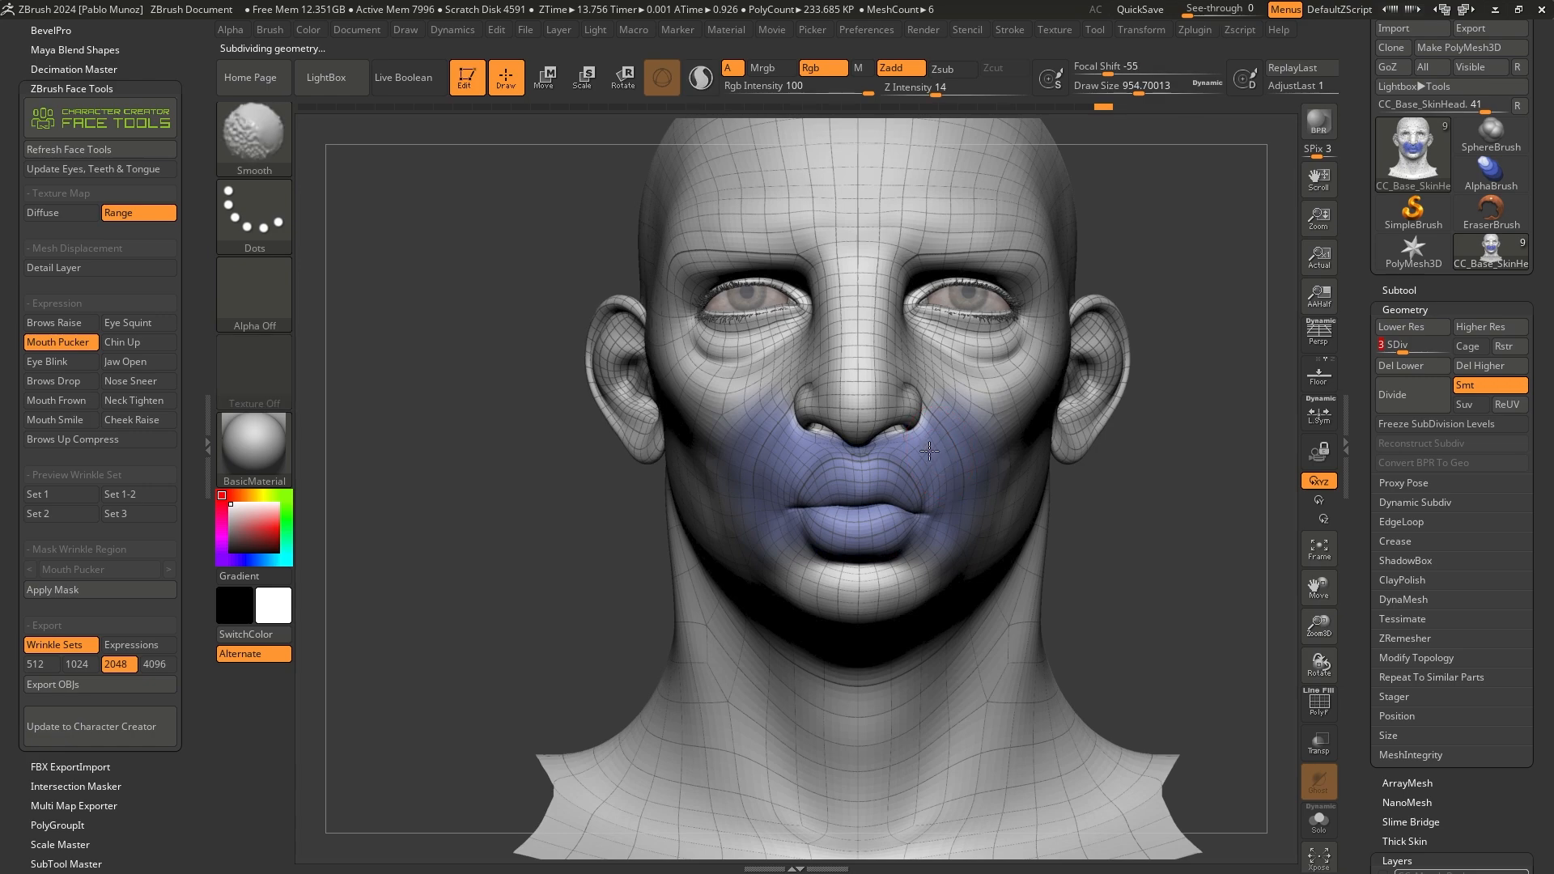
{"action": "mouse_move", "coordinate": [962, 478]}
{"action": "right_mouse_down"}
{"action": "mouse_move", "coordinate": [804, 486]}
{"action": "mouse_move", "coordinate": [923, 497]}
{"action": "mouse_move", "coordinate": [988, 481]}
{"action": "right_mouse_up"}
{"action": "mouse_move", "coordinate": [988, 481]}
{"action": "left_mouse_down", "text": "shift"}
{"action": "mouse_move", "coordinate": [994, 507]}
{"action": "mouse_move", "coordinate": [981, 505]}
{"action": "left_mouse_up", "text": "shift"}
{"action": "mouse_move", "coordinate": [973, 471]}
{"action": "right_mouse_down", "text": "alt"}
{"action": "mouse_move", "coordinate": [876, 418]}
{"action": "mouse_move", "coordinate": [904, 450]}
{"action": "right_mouse_up", "text": "alt"}
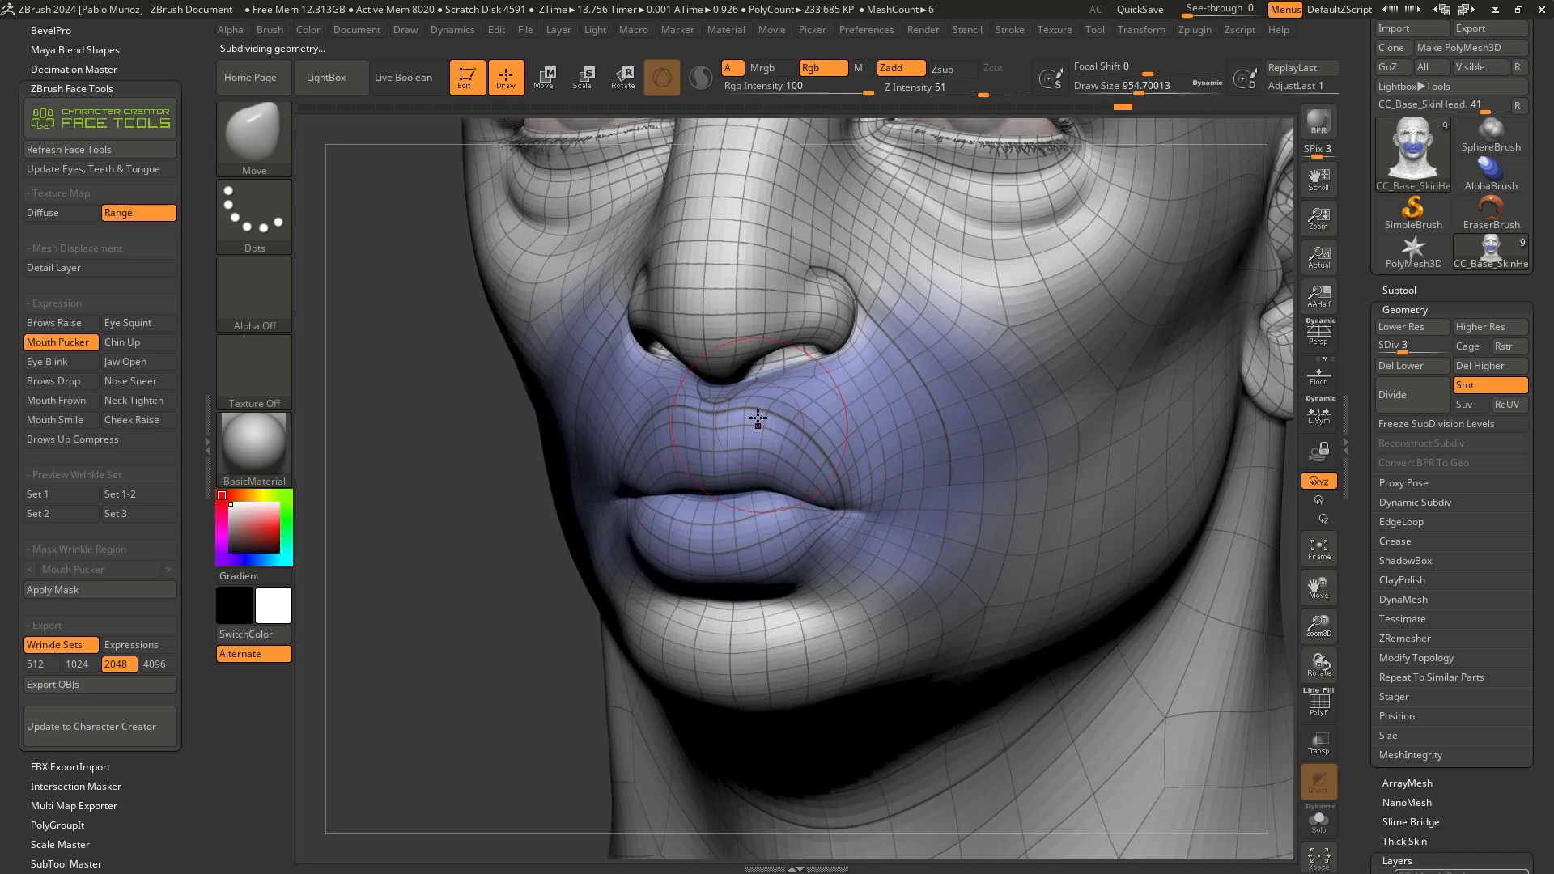
Choose the ClayBuildup brush, set its draw size to about 414 and start sculpting the skin beside the upper lip
{"action": "key", "text": "b"}
{"action": "key", "text": "c"}
{"action": "key", "text": "b"}
{"action": "key", "text": "space"}
{"action": "left_click_drag", "start_coordinate": [818, 407], "coordinate": [808, 407]}
{"action": "key", "text": "shift"}
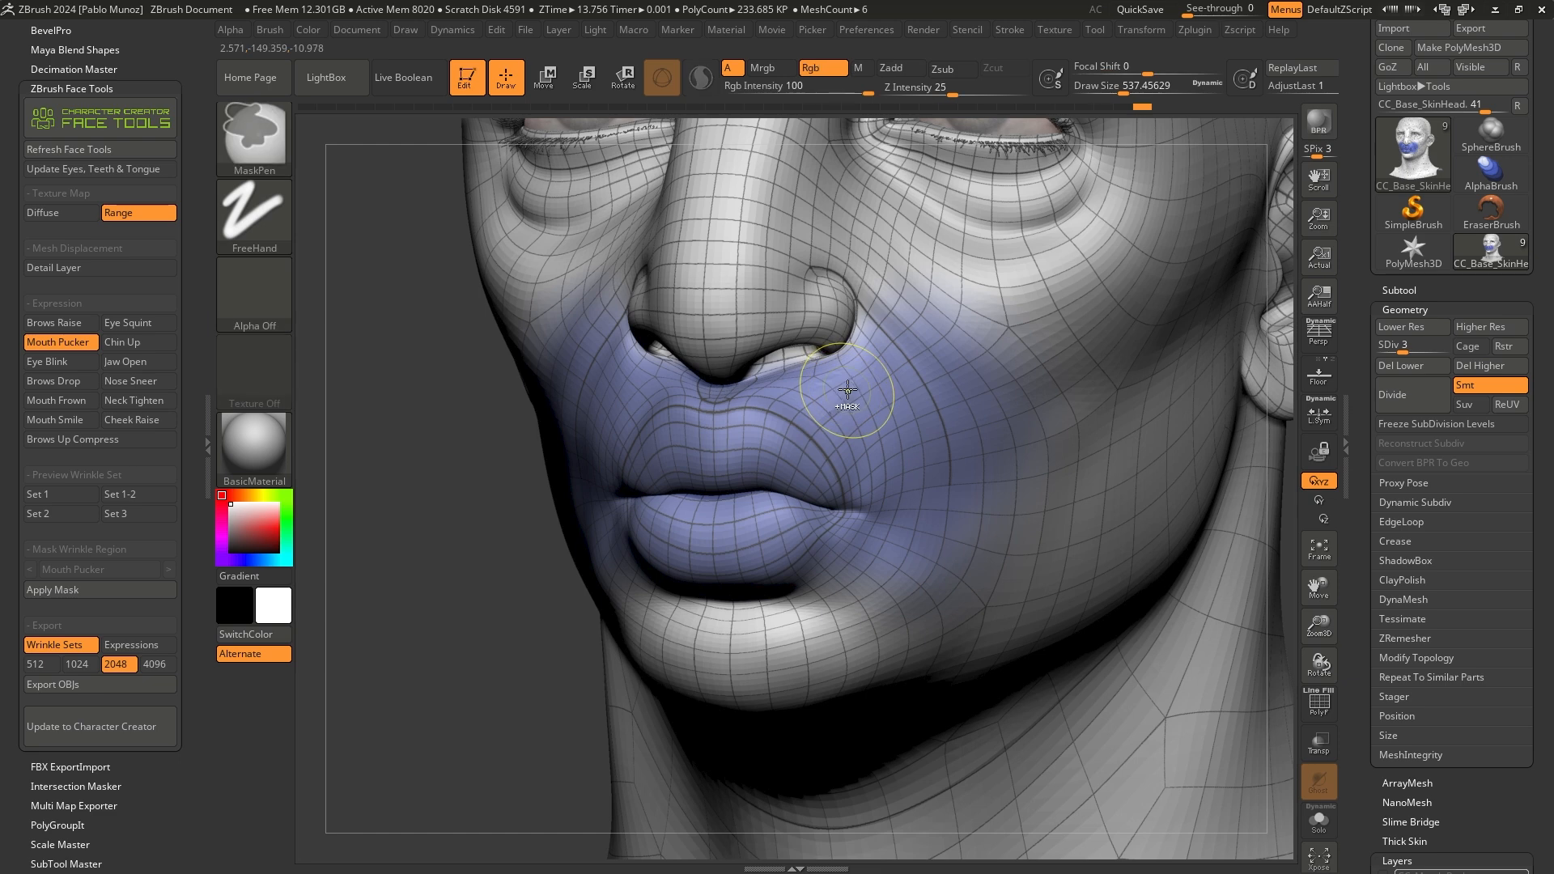
{"action": "key", "text": "space"}
{"action": "left_click_drag", "start_coordinate": [853, 392], "coordinate": [843, 394]}
{"action": "key", "text": "shift"}
{"action": "right_click_drag", "start_coordinate": [875, 399], "coordinate": [889, 409]}
Build up the pucker folds between the nostrils and mouth corners with ClayBuildup and smooth them
{"action": "key", "text": "ctrl"}
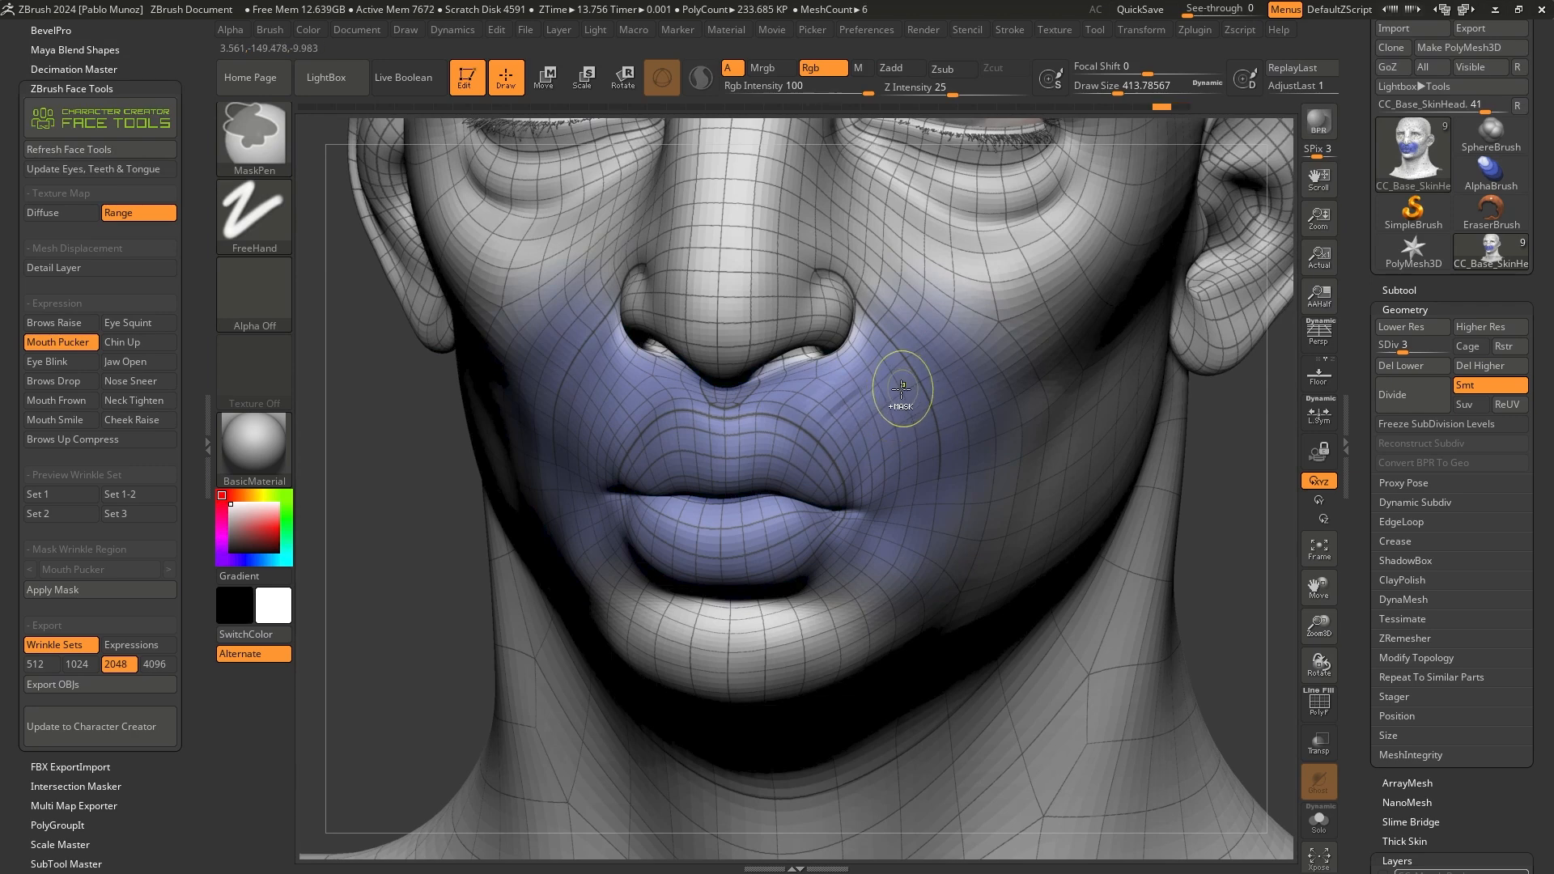
{"action": "key", "text": "ctrl"}
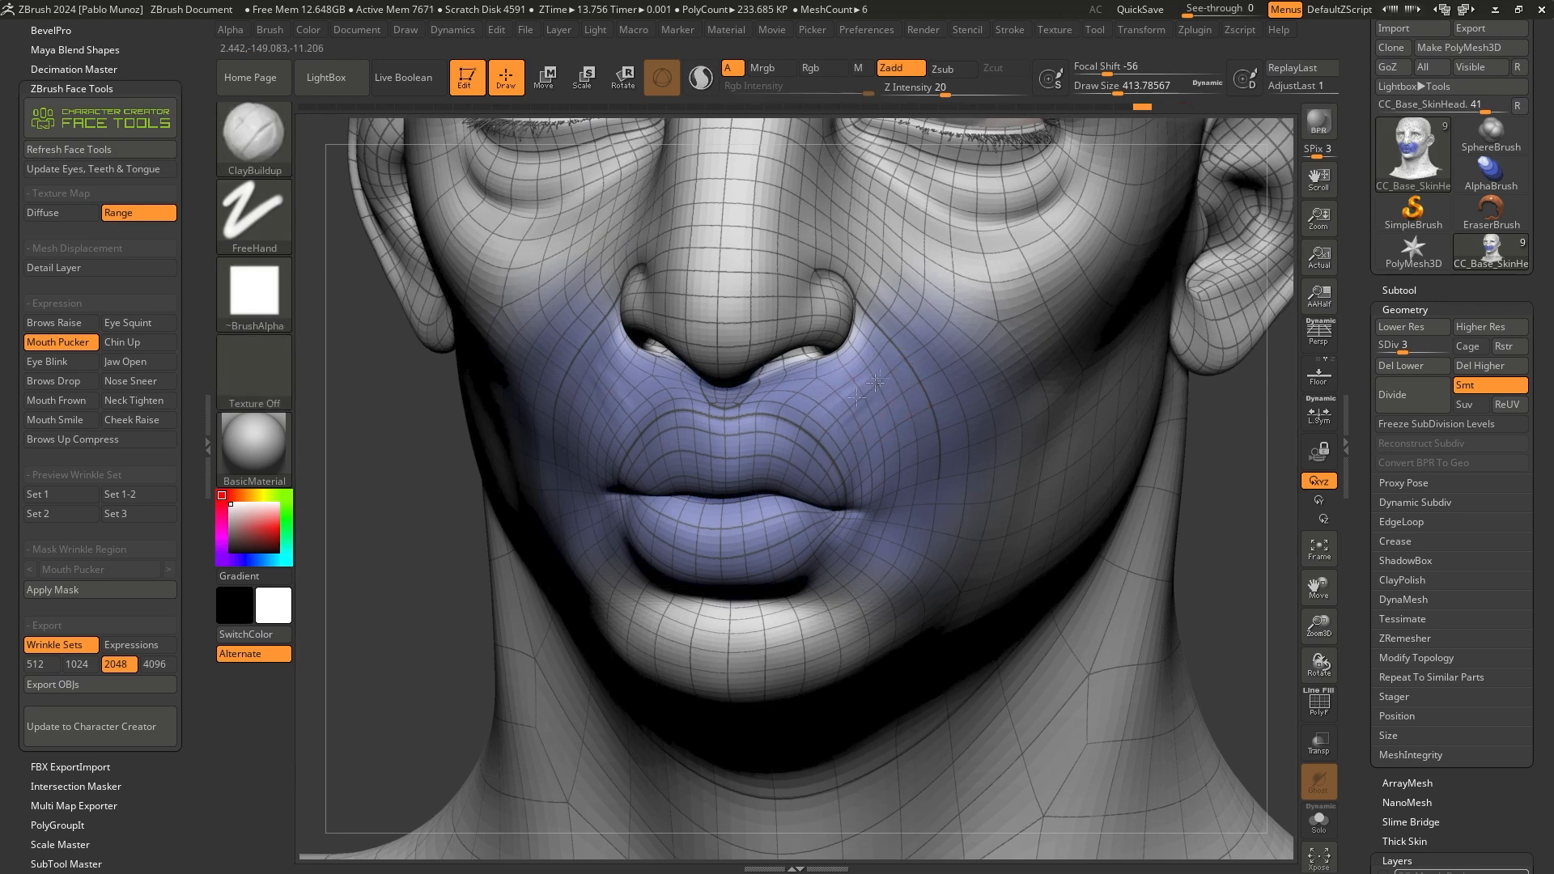
{"action": "key", "text": "shift"}
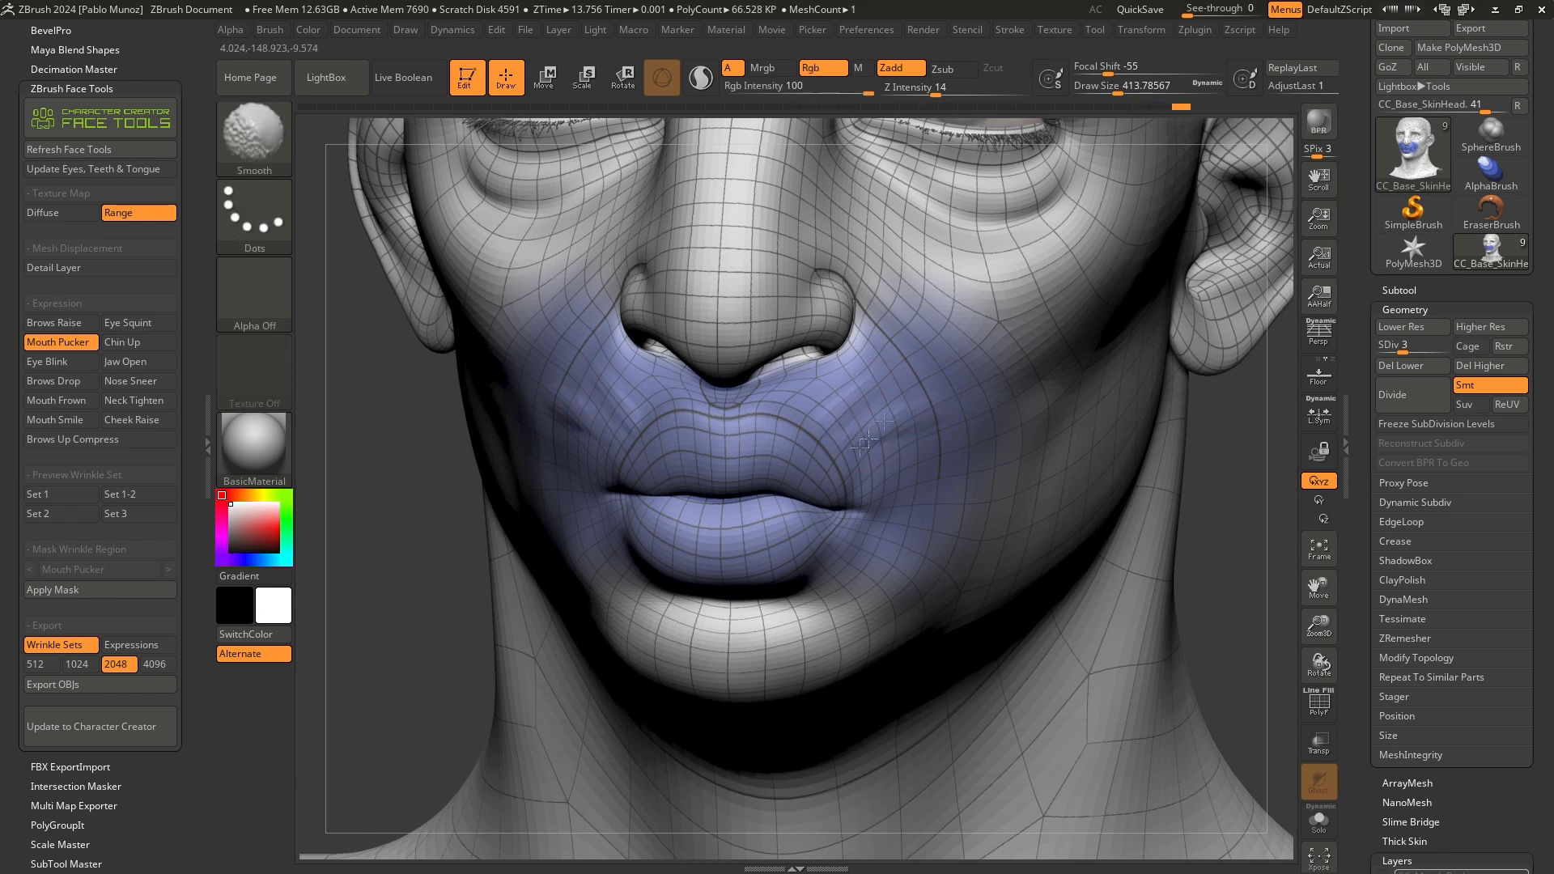
{"action": "key", "text": "shift"}
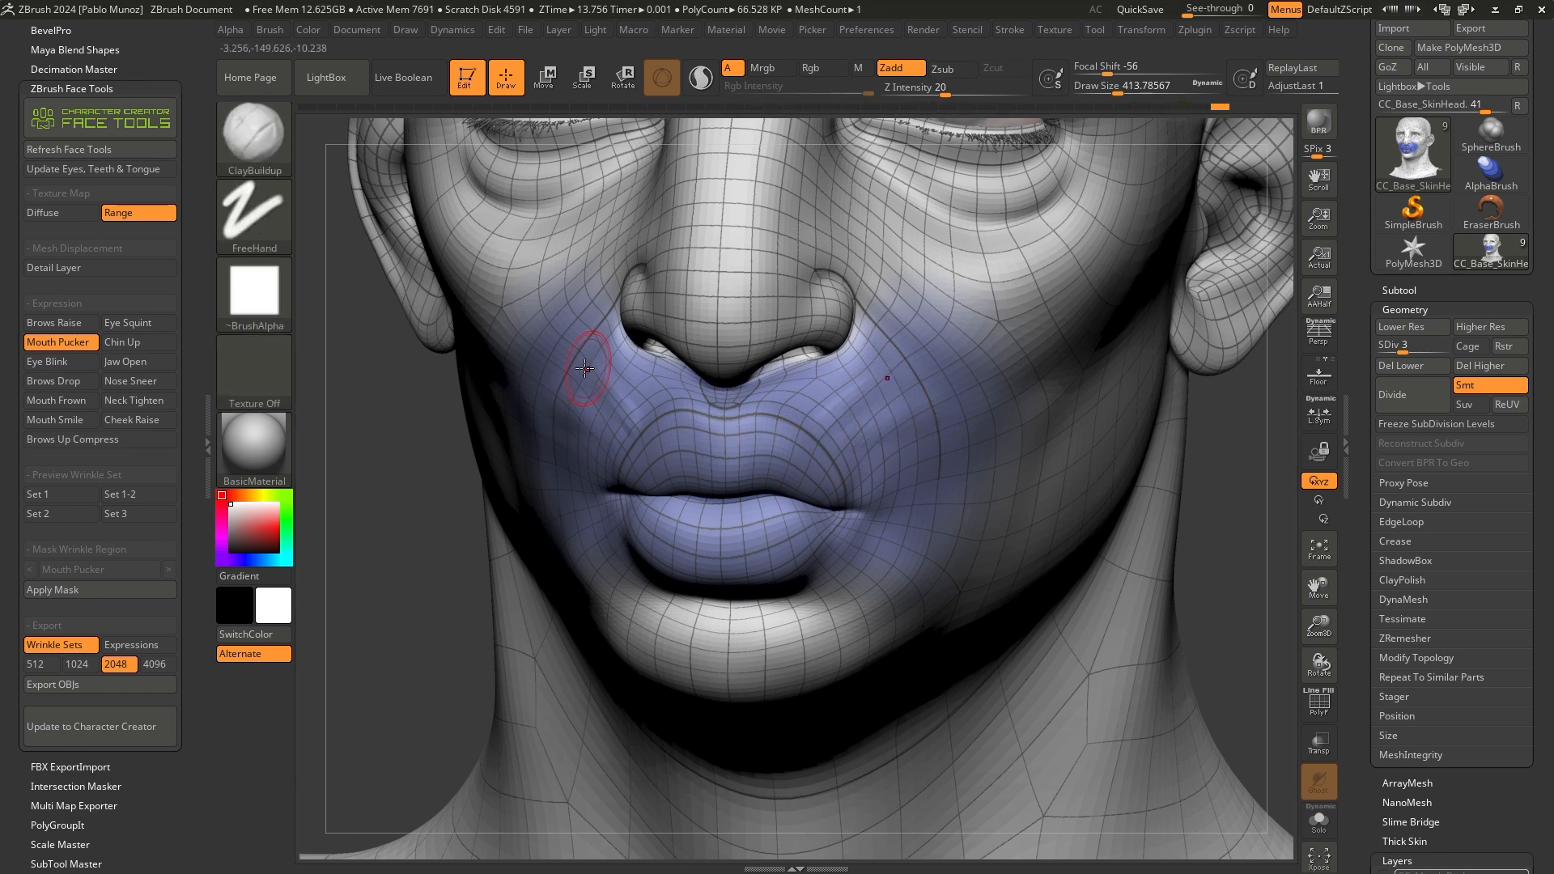
{"action": "key", "text": "shift"}
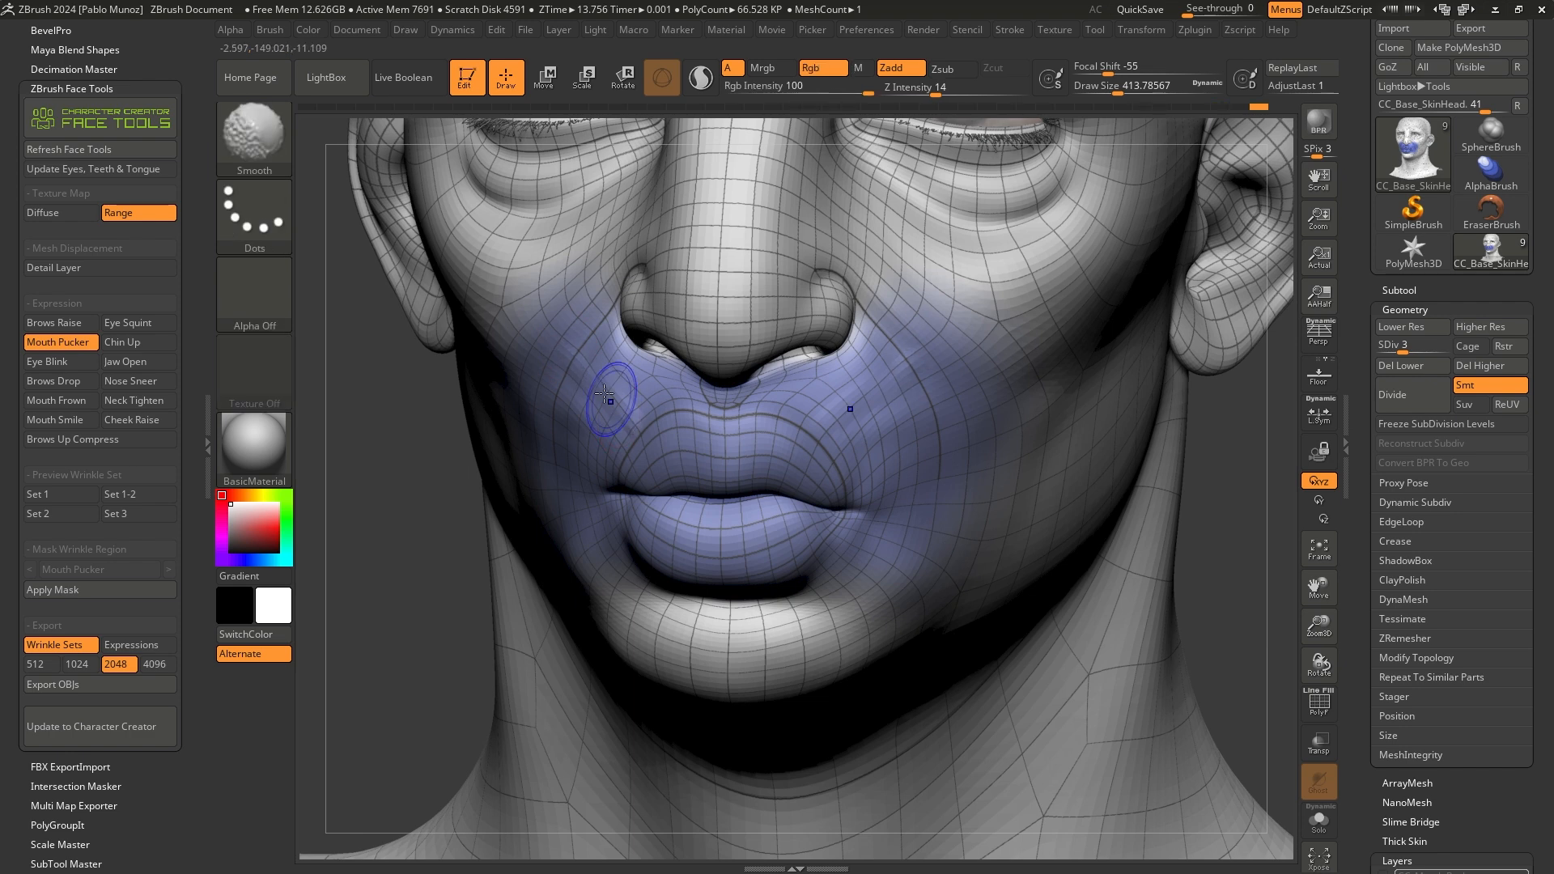
{"action": "key", "text": "shift"}
{"action": "key", "text": "shift"}
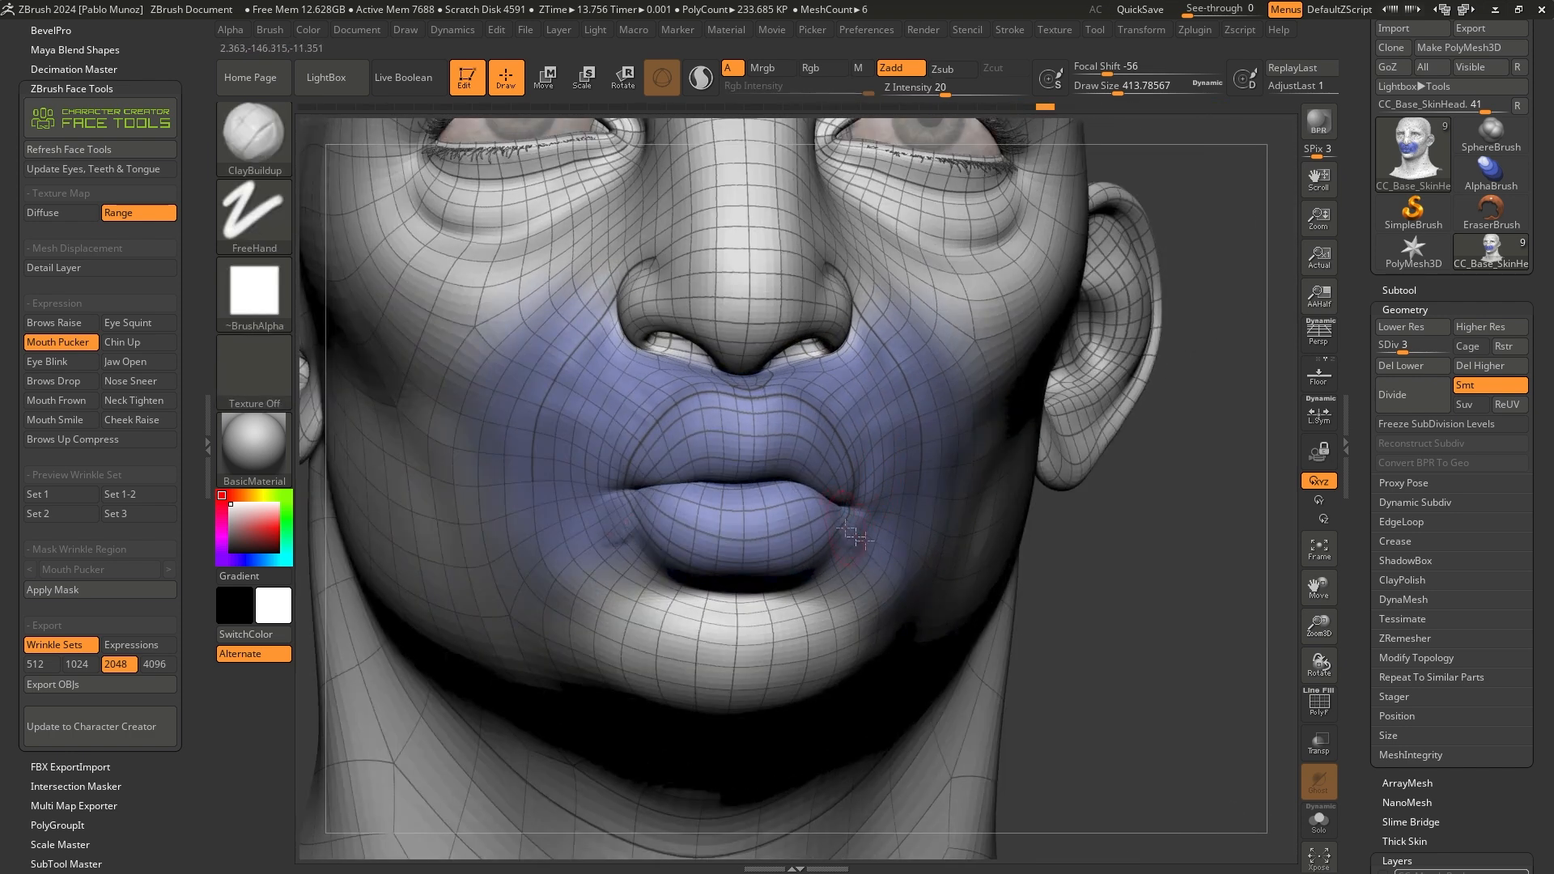
Smooth the folds just below the mouth corners and check the pucker on the whole face from the front
{"action": "left_click_drag", "start_coordinate": [627, 532], "coordinate": [618, 560], "text": "shift"}
{"action": "key", "text": "shift"}
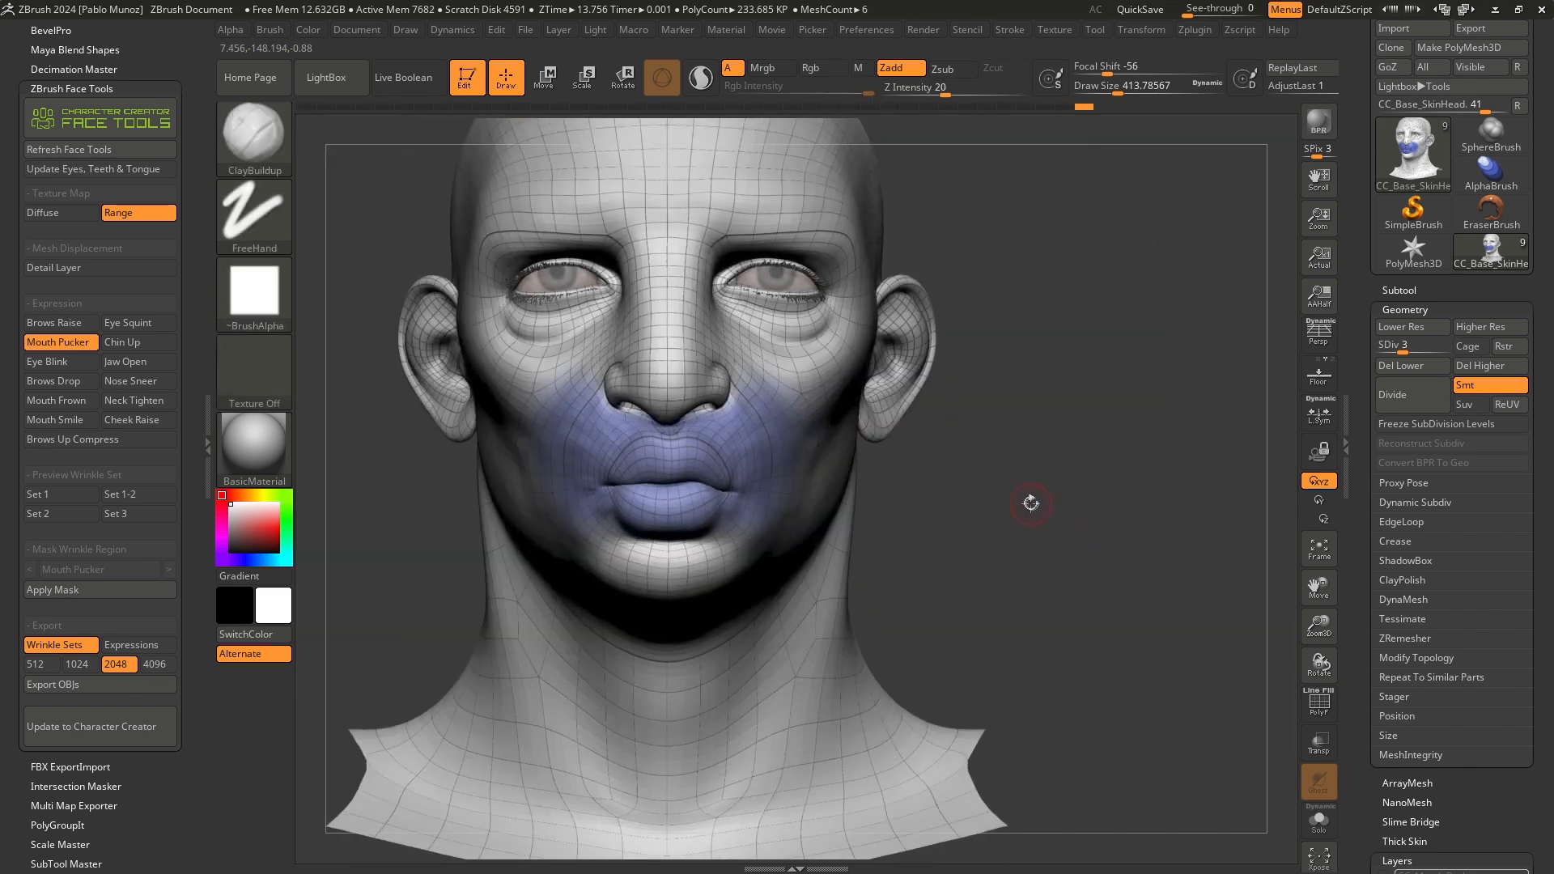
{"action": "left_click_drag", "start_coordinate": [1031, 503], "coordinate": [1069, 500], "text": "alt"}
{"action": "key", "text": "shift"}
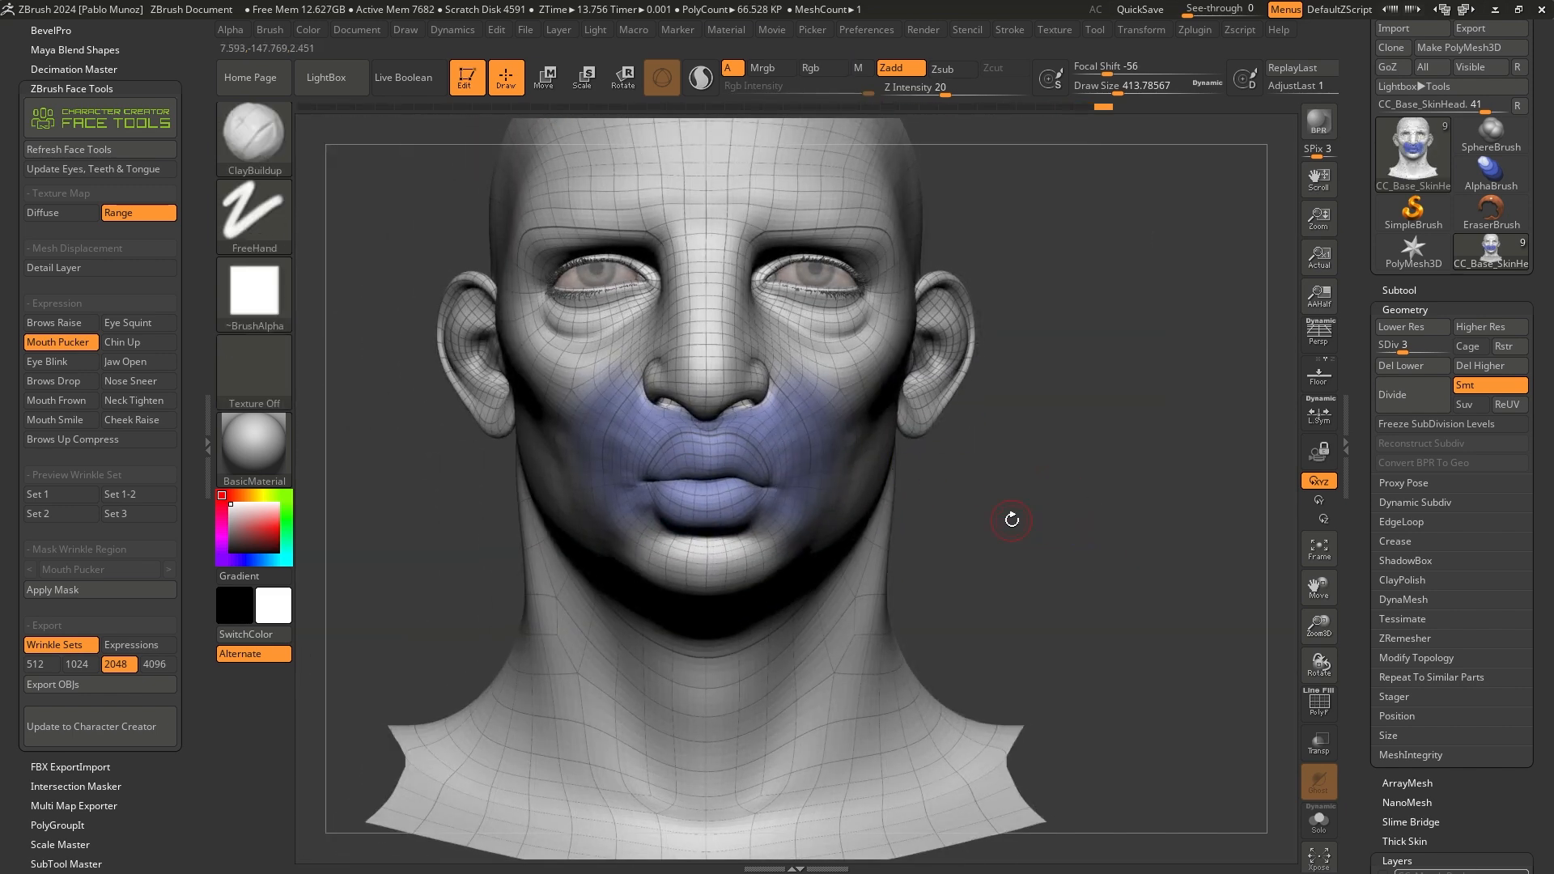
{"action": "left_click_drag", "start_coordinate": [1049, 413], "coordinate": [1059, 455]}
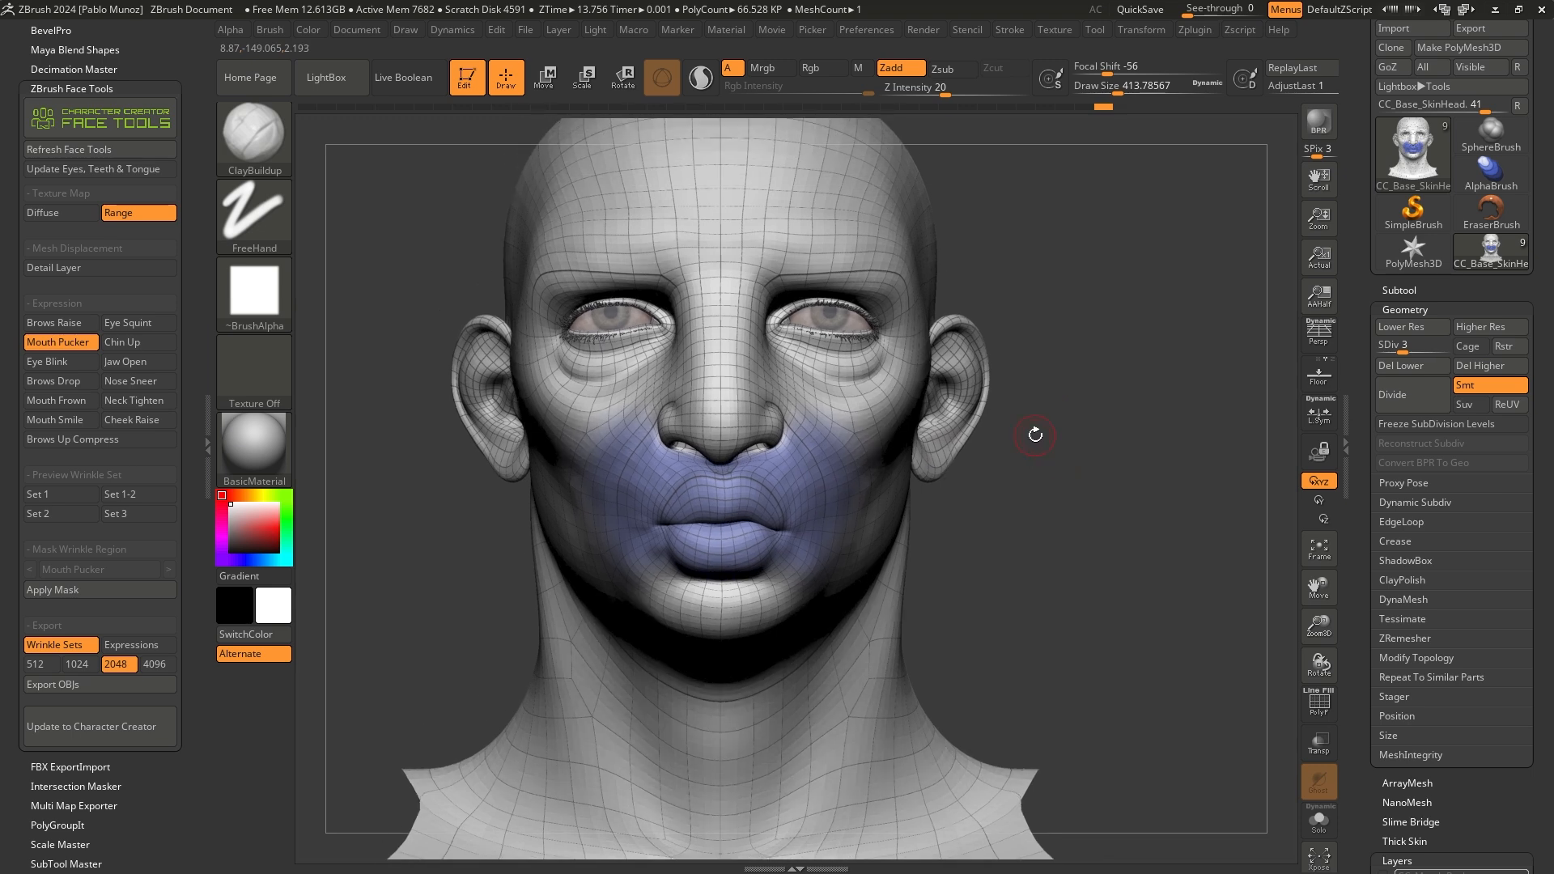
{"action": "left_click_drag", "start_coordinate": [831, 423], "coordinate": [707, 513], "text": "ctrl"}
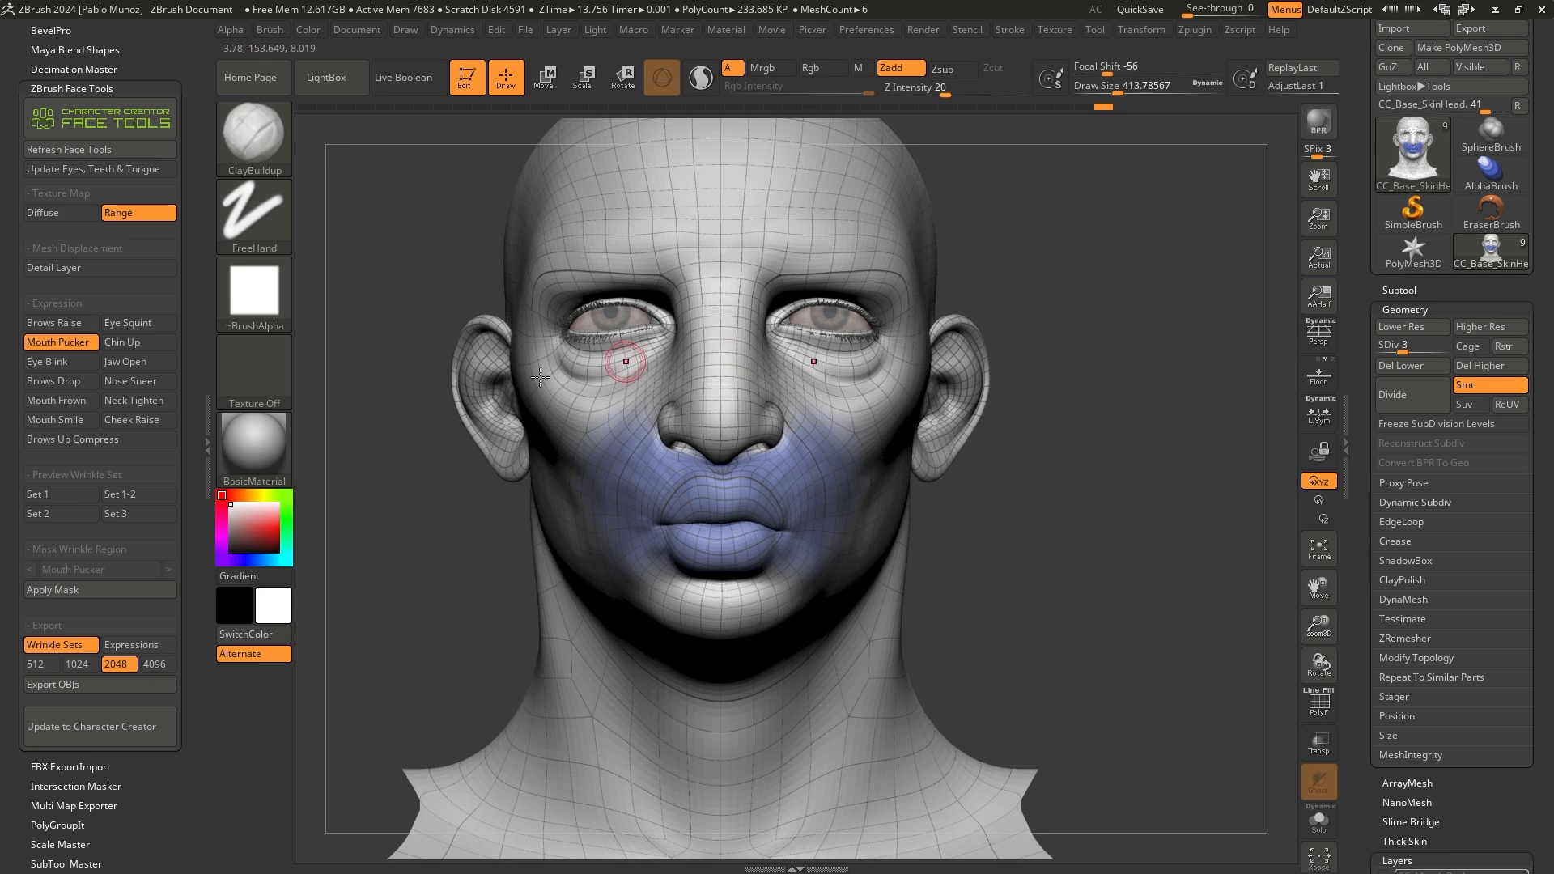
Configure the Character Creator update without Base Update, with Update Expressions / Wrinkles enabled and only Expression Morphs included
{"action": "left_click", "coordinate": [101, 725]}
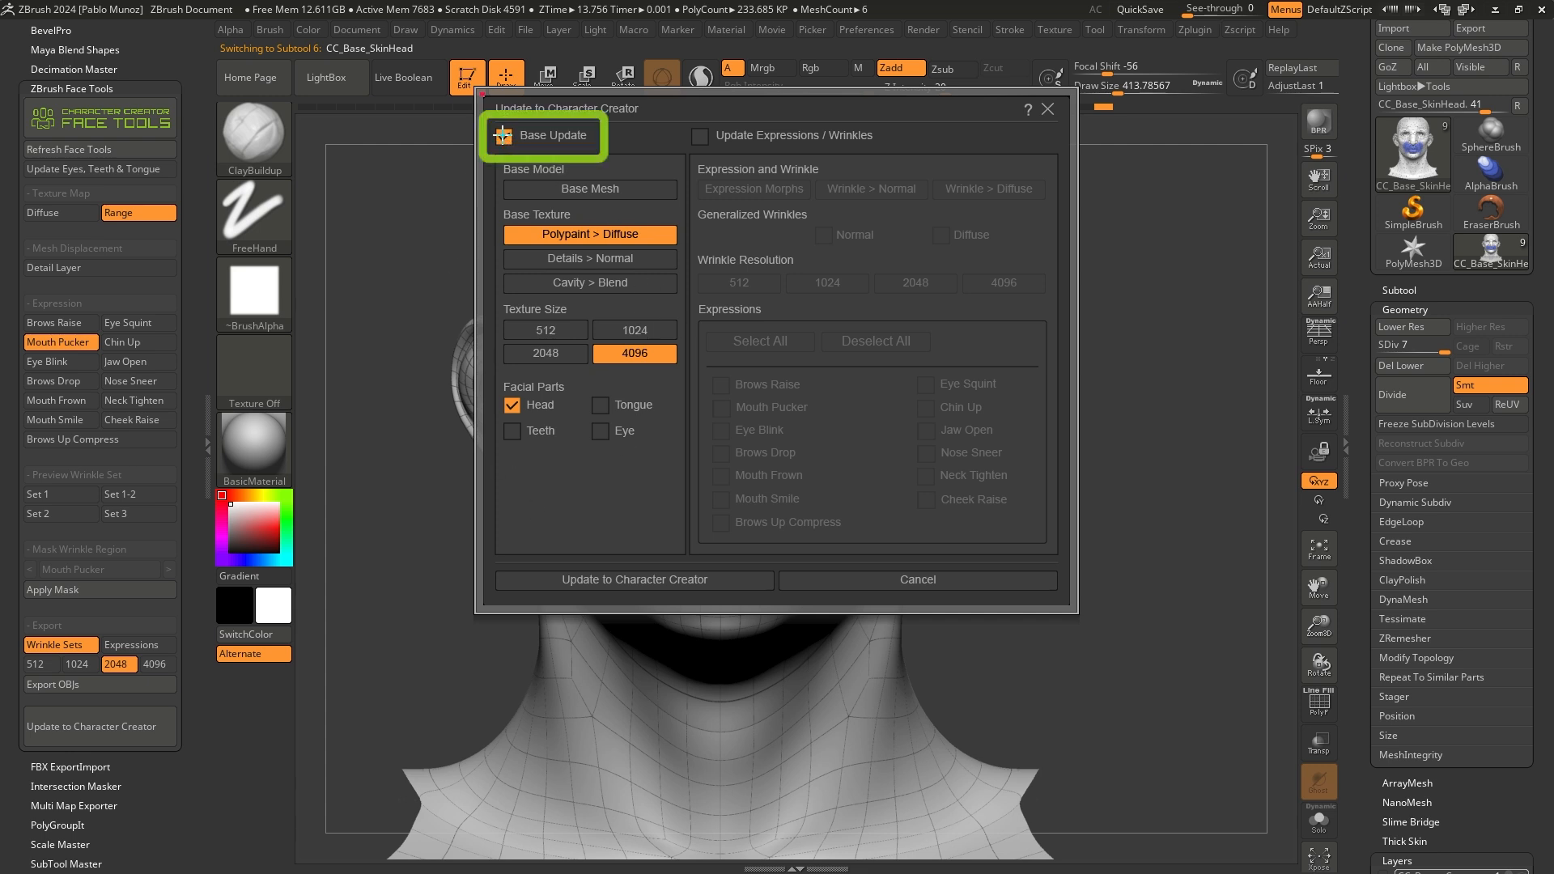
{"action": "left_click", "coordinate": [518, 137]}
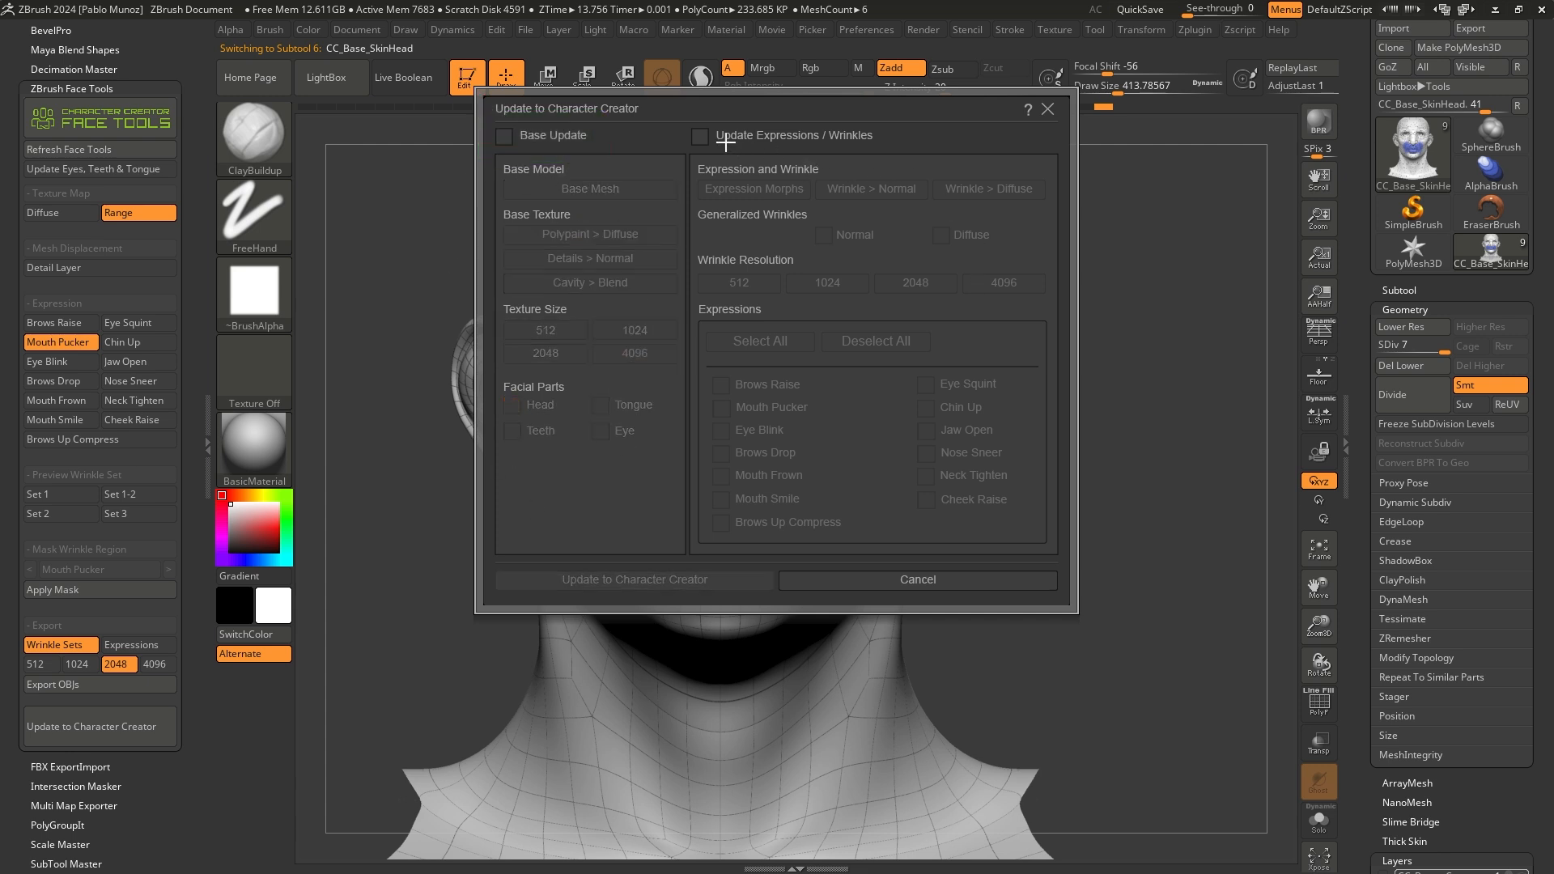
{"action": "left_click", "coordinate": [701, 136]}
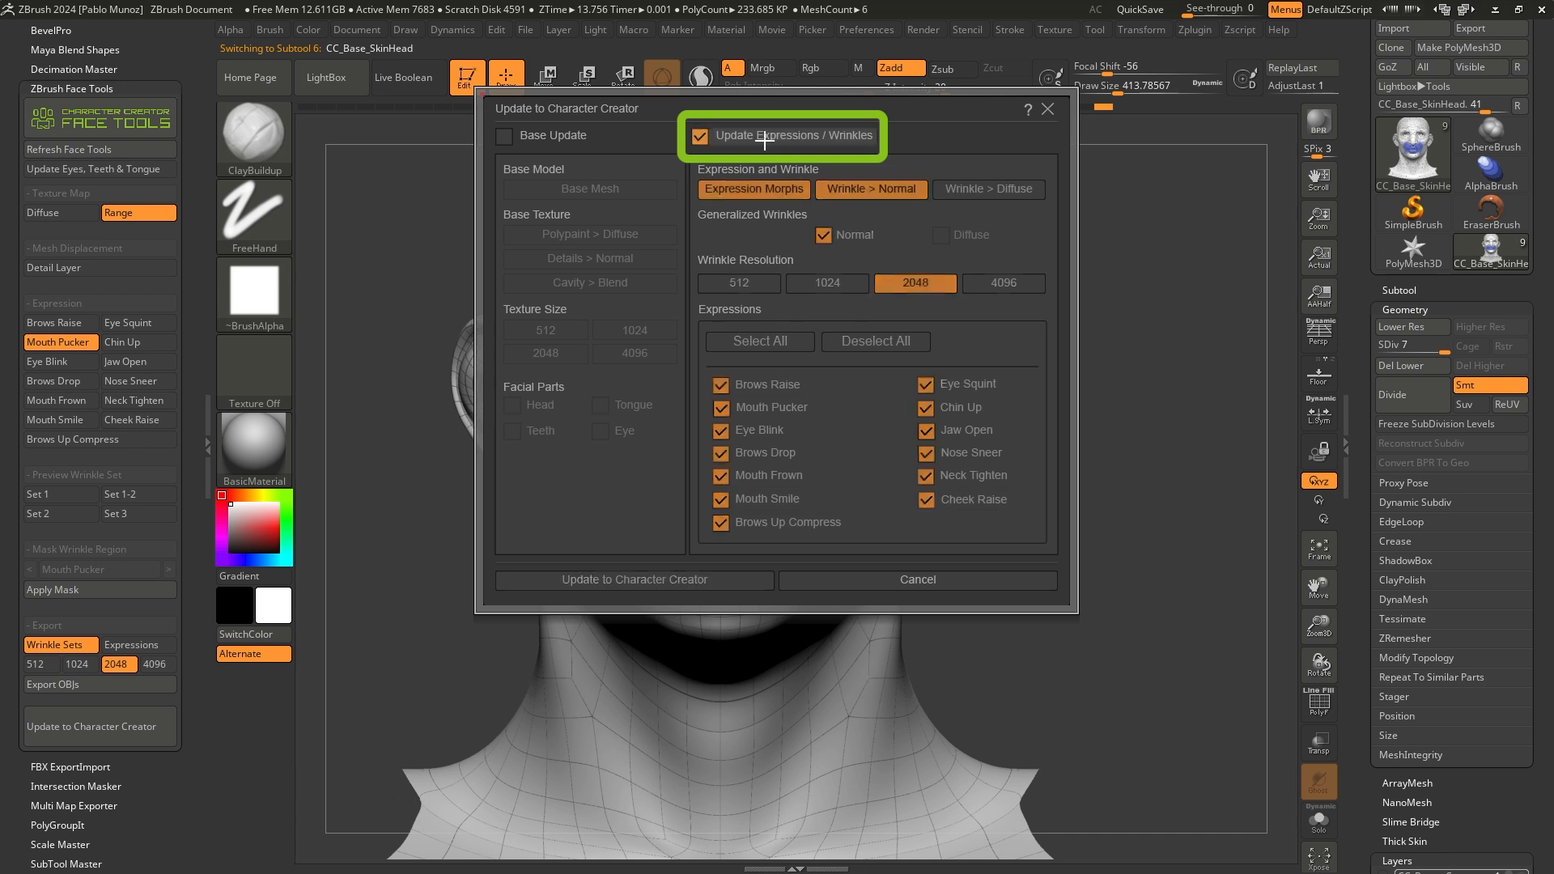
{"action": "left_click", "coordinate": [855, 188]}
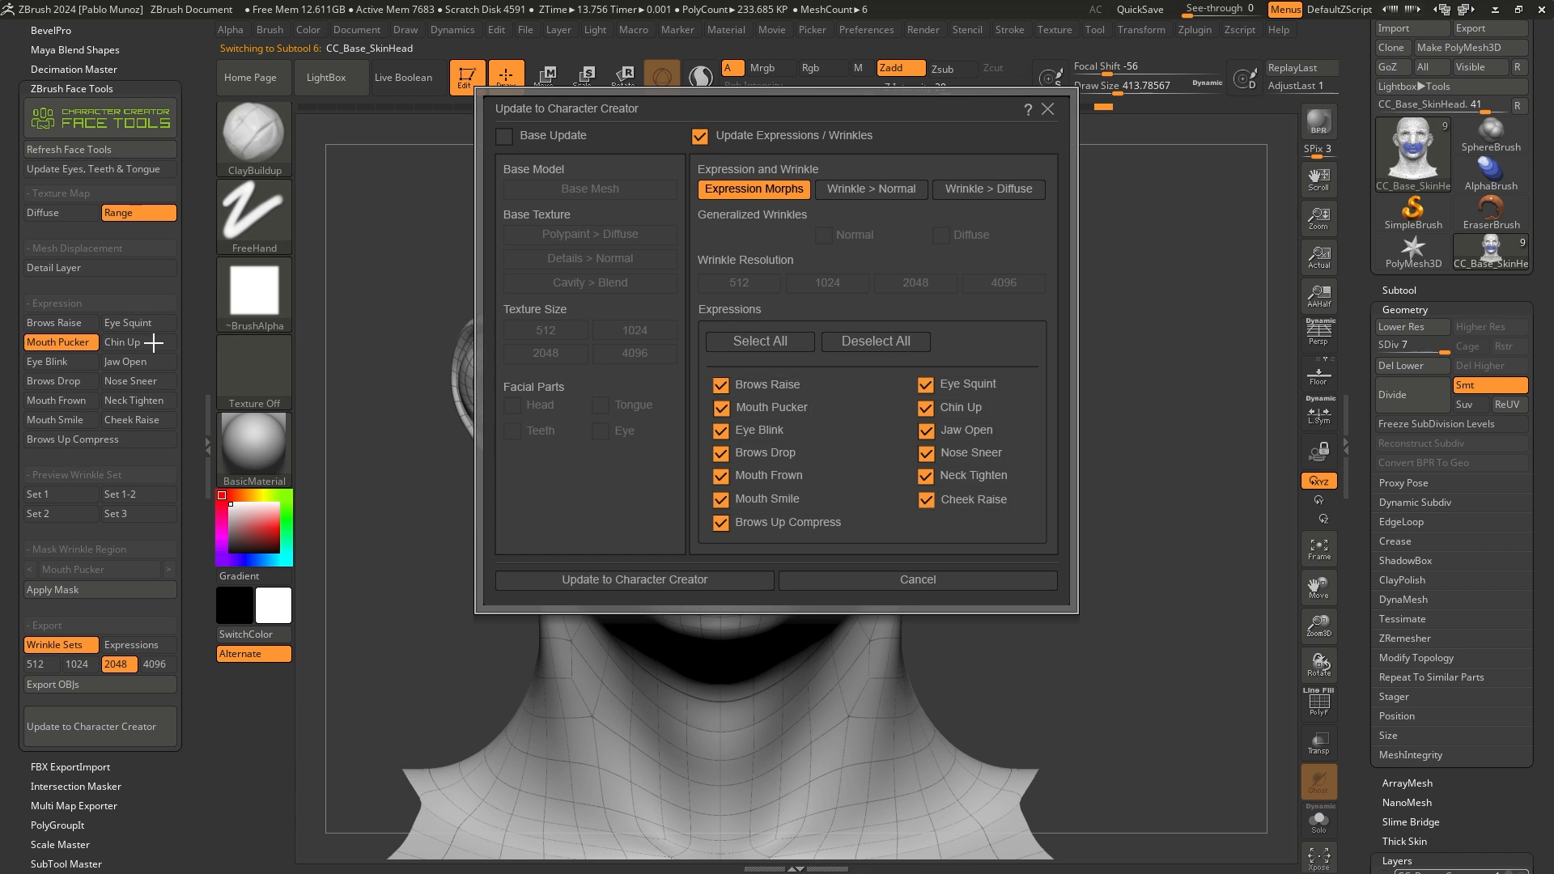
Select only Mouth Smile, Mouth Frown, Brows Drop and Mouth Pucker and send the update to Character Creator
{"action": "left_click", "coordinate": [884, 344]}
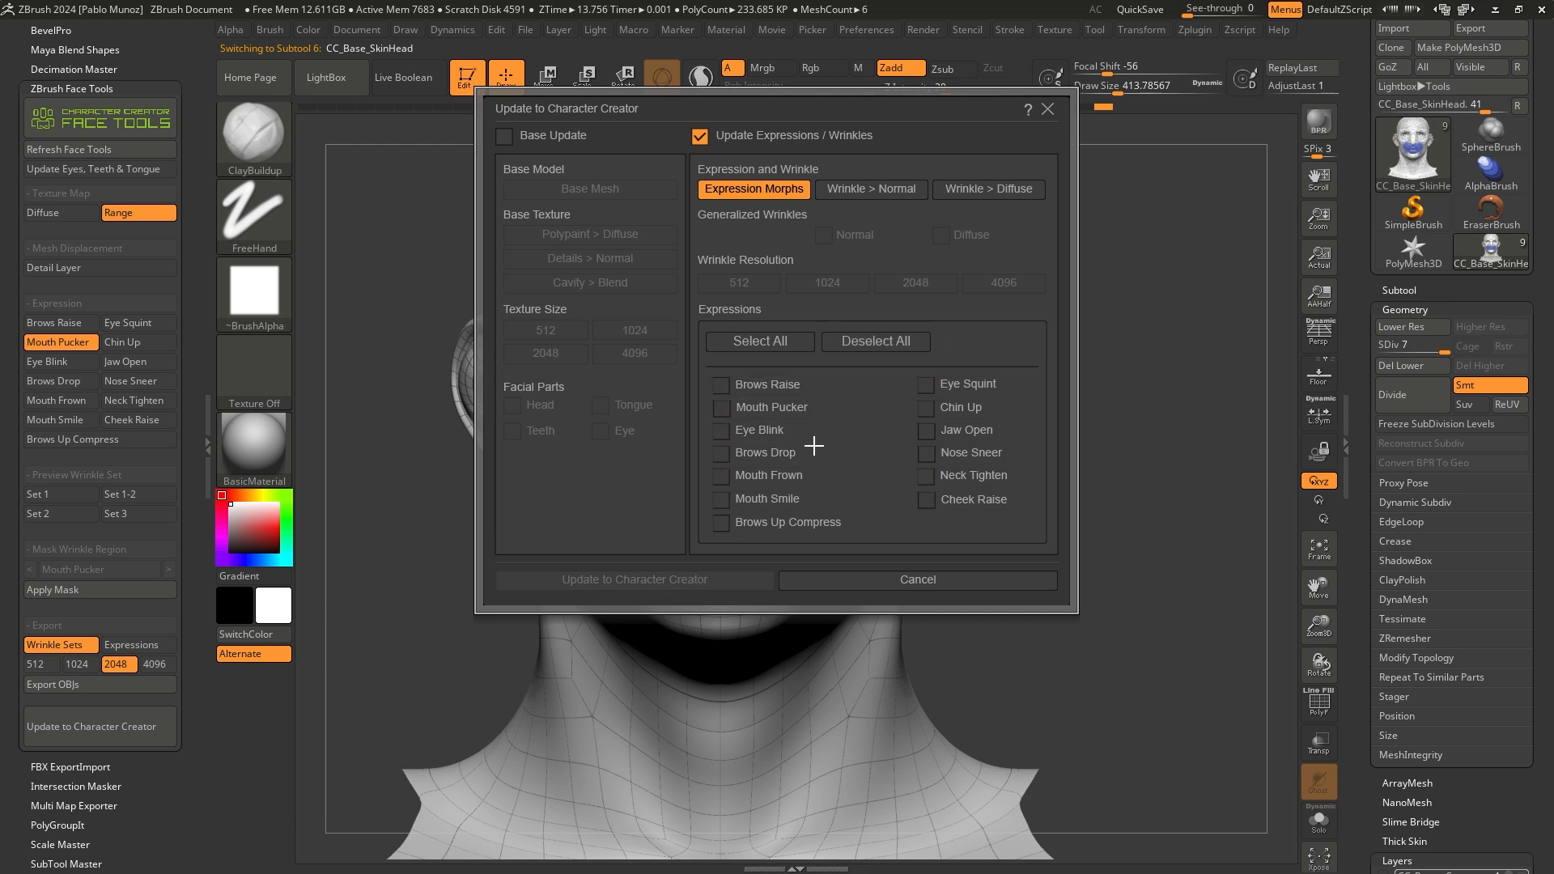
{"action": "left_click", "coordinate": [719, 500]}
{"action": "left_click", "coordinate": [720, 476]}
{"action": "left_click", "coordinate": [720, 453]}
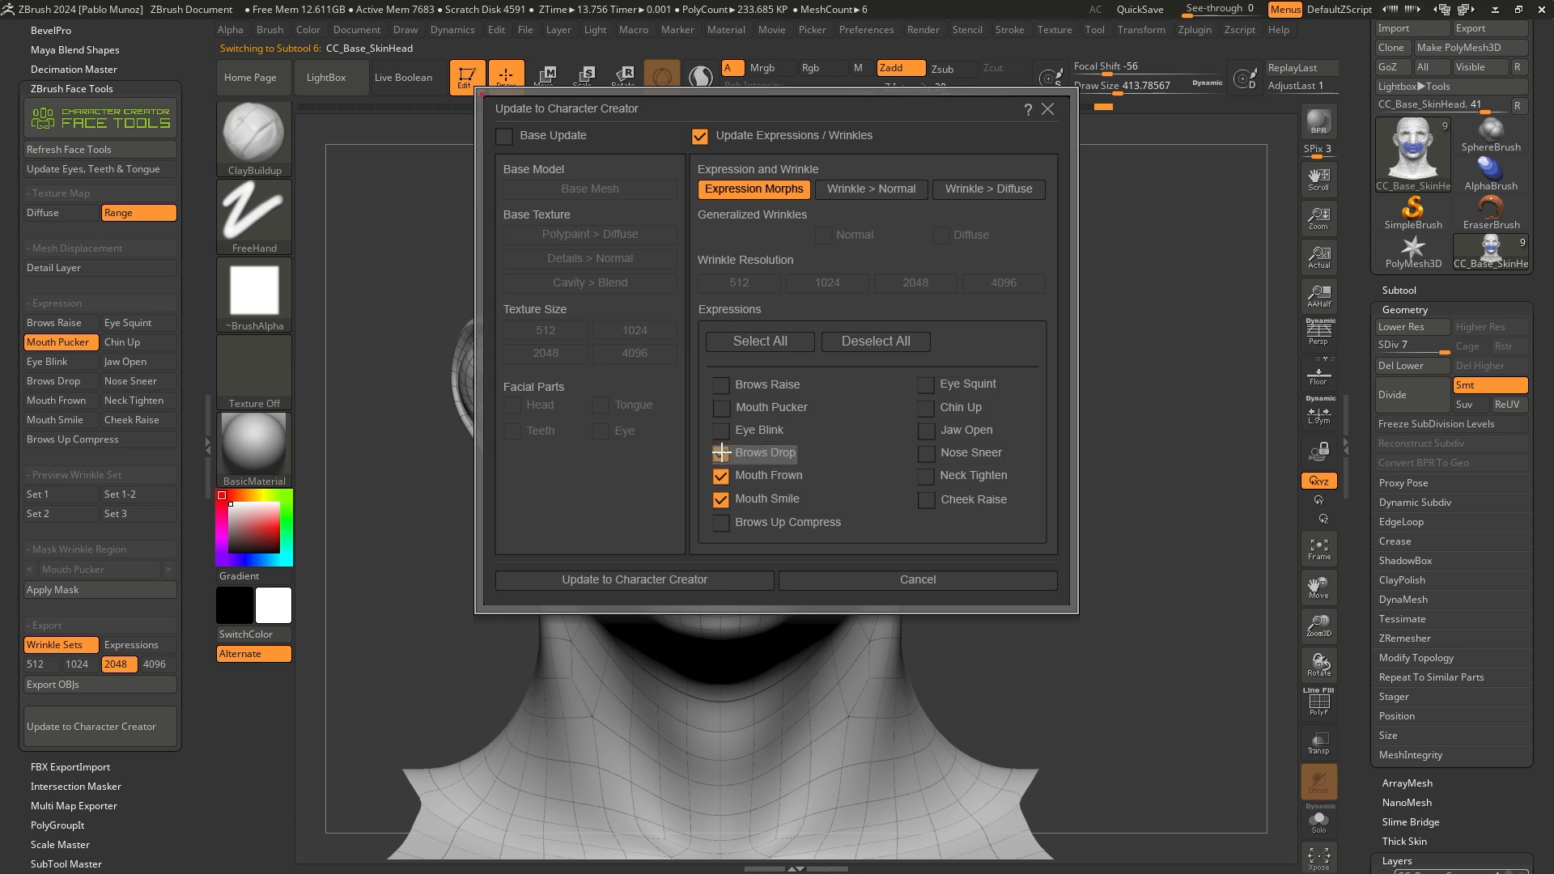
{"action": "left_click", "coordinate": [721, 407]}
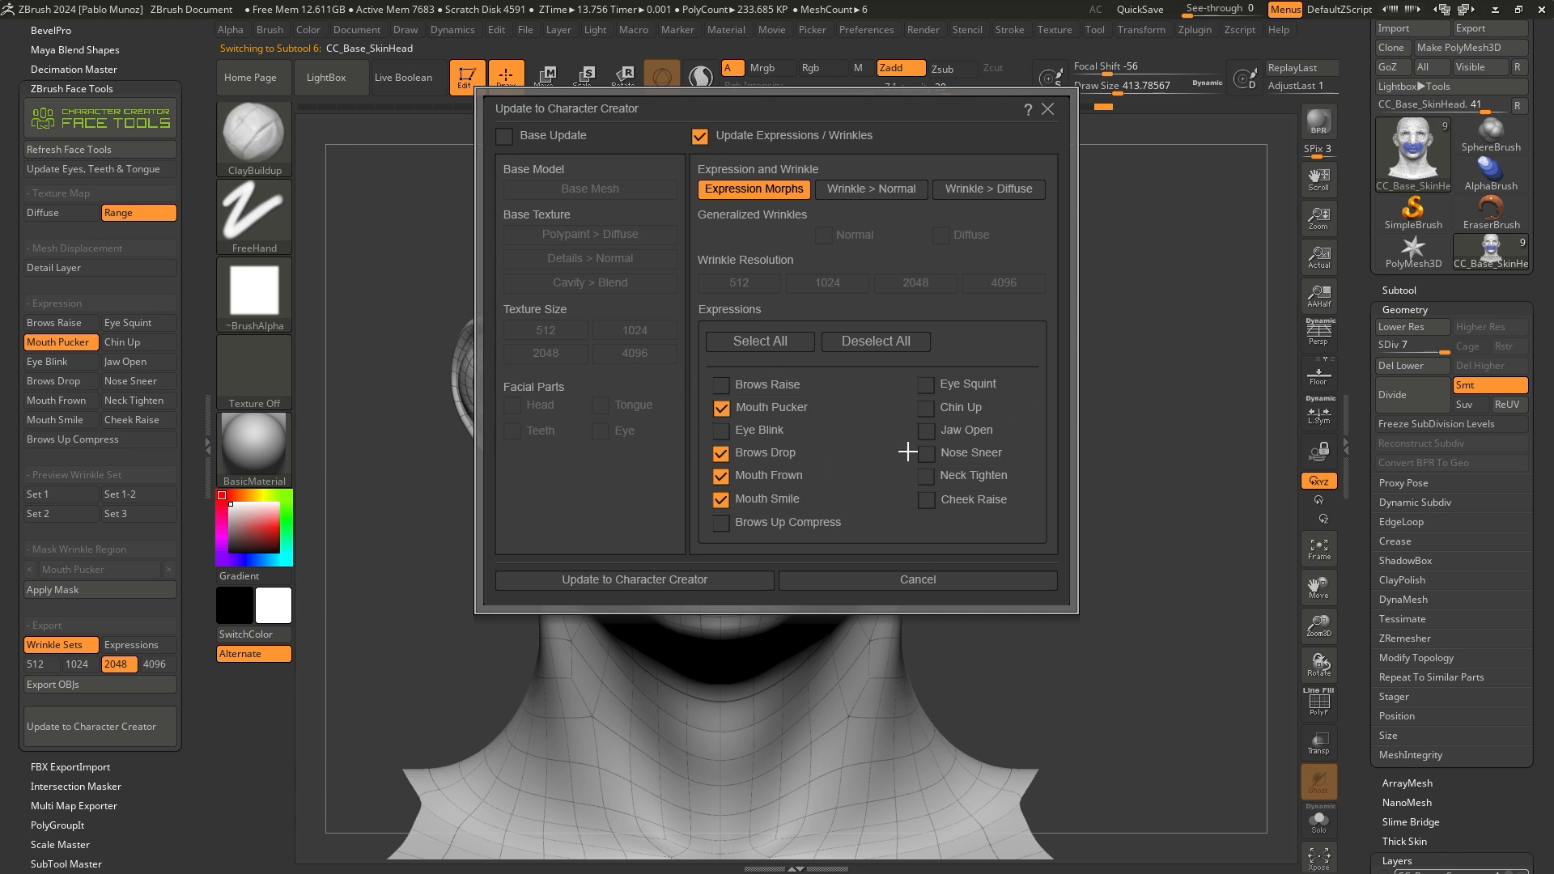
{"action": "left_click", "coordinate": [668, 580]}
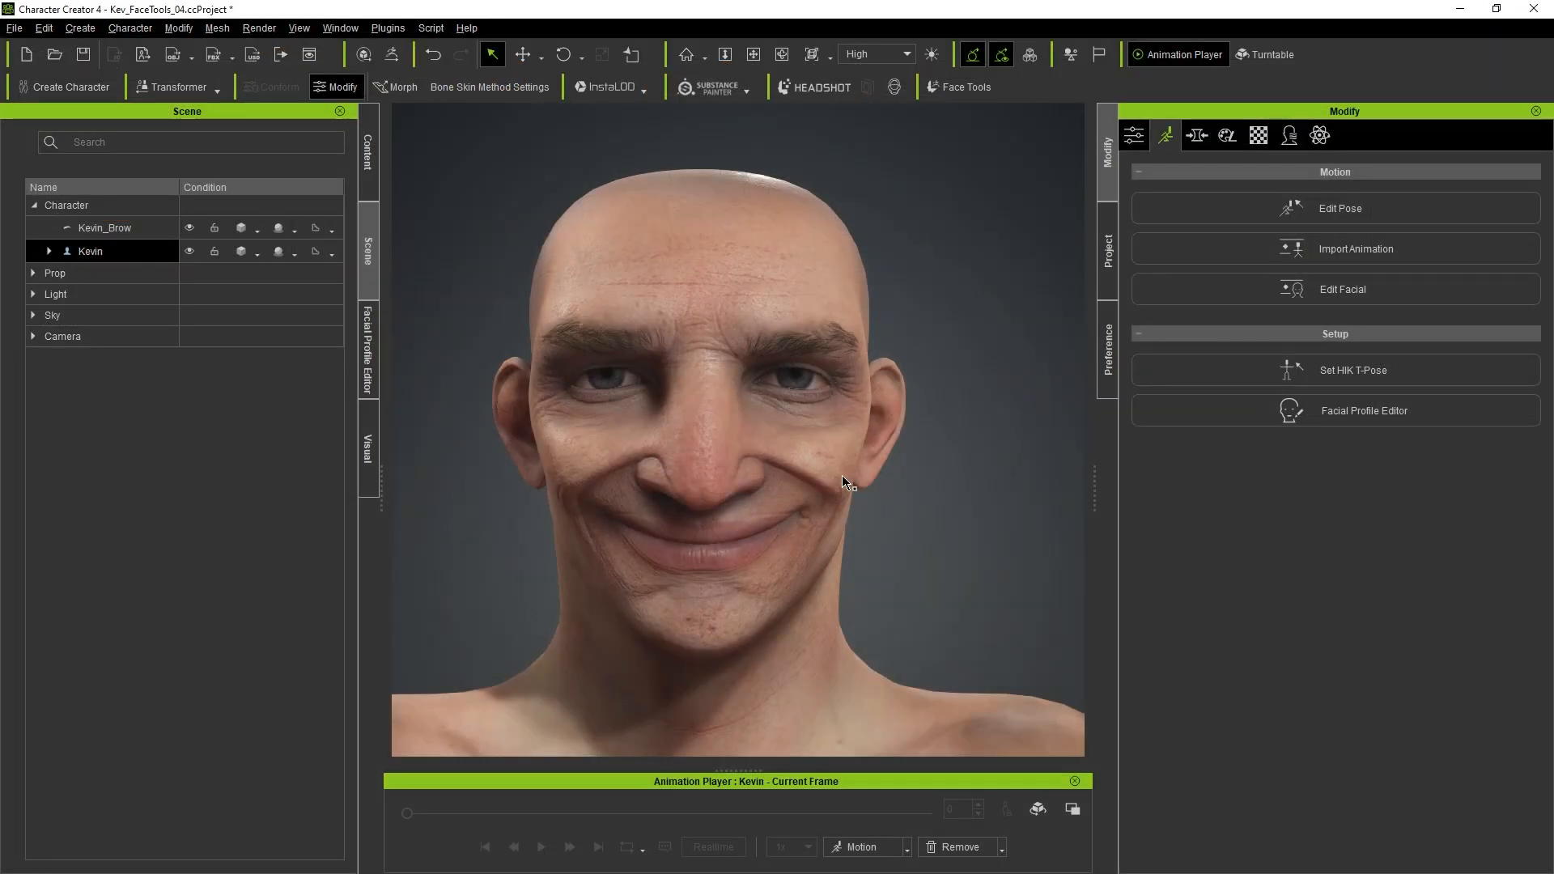
Switch to Character Creator 4, reset the face to zero in Edit Facial and pull both mouth corners up into a smile
{"action": "left_click", "coordinate": [1008, 466]}
{"action": "right_click_drag", "start_coordinate": [946, 511], "coordinate": [810, 498]}
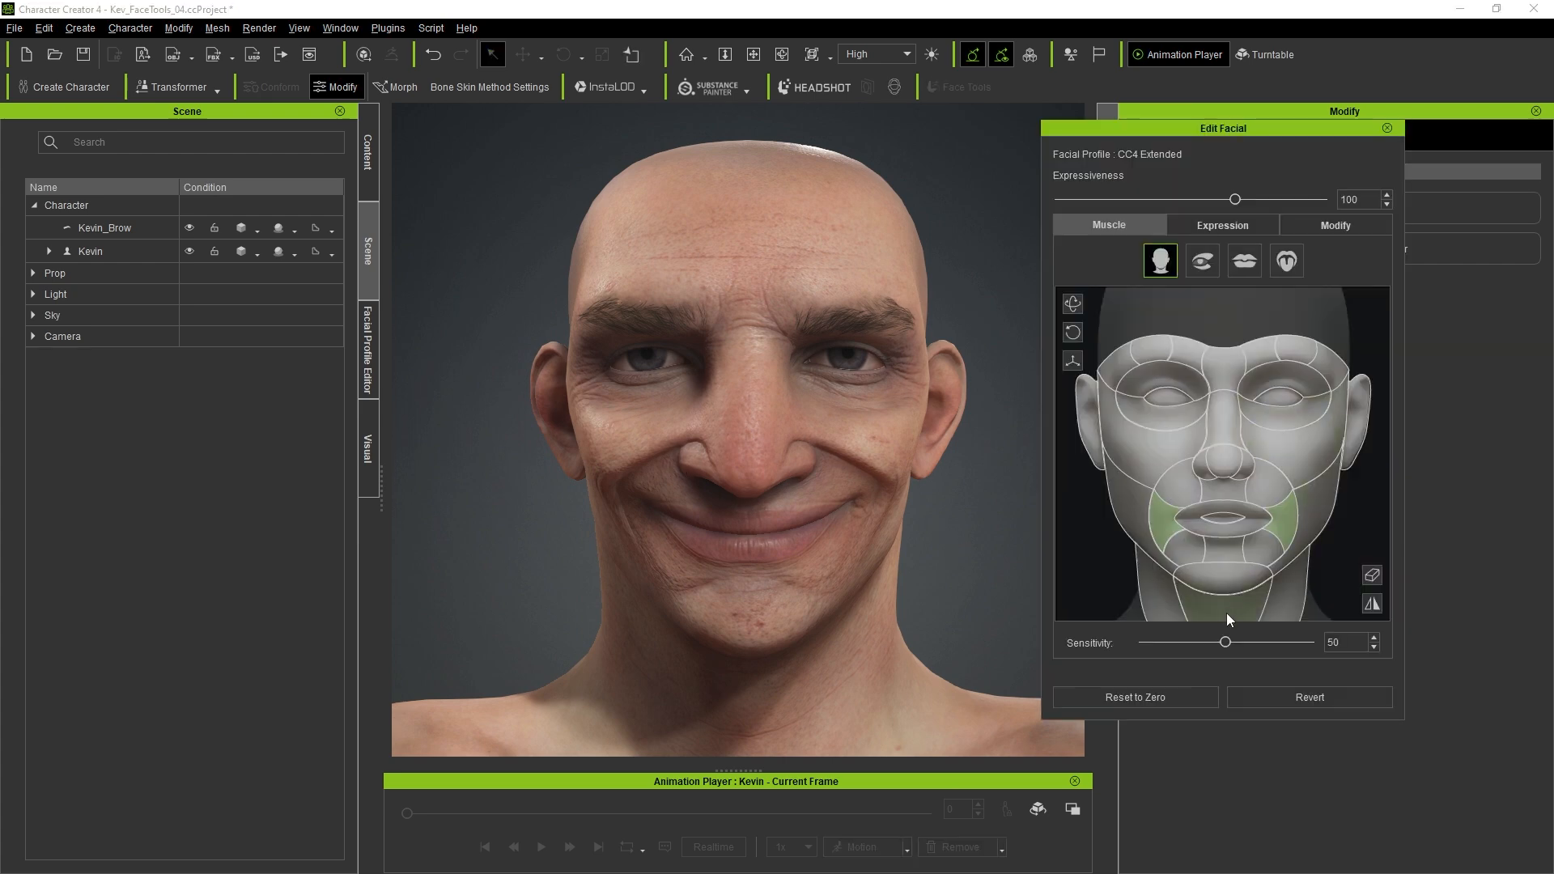
{"action": "left_click", "coordinate": [1183, 695]}
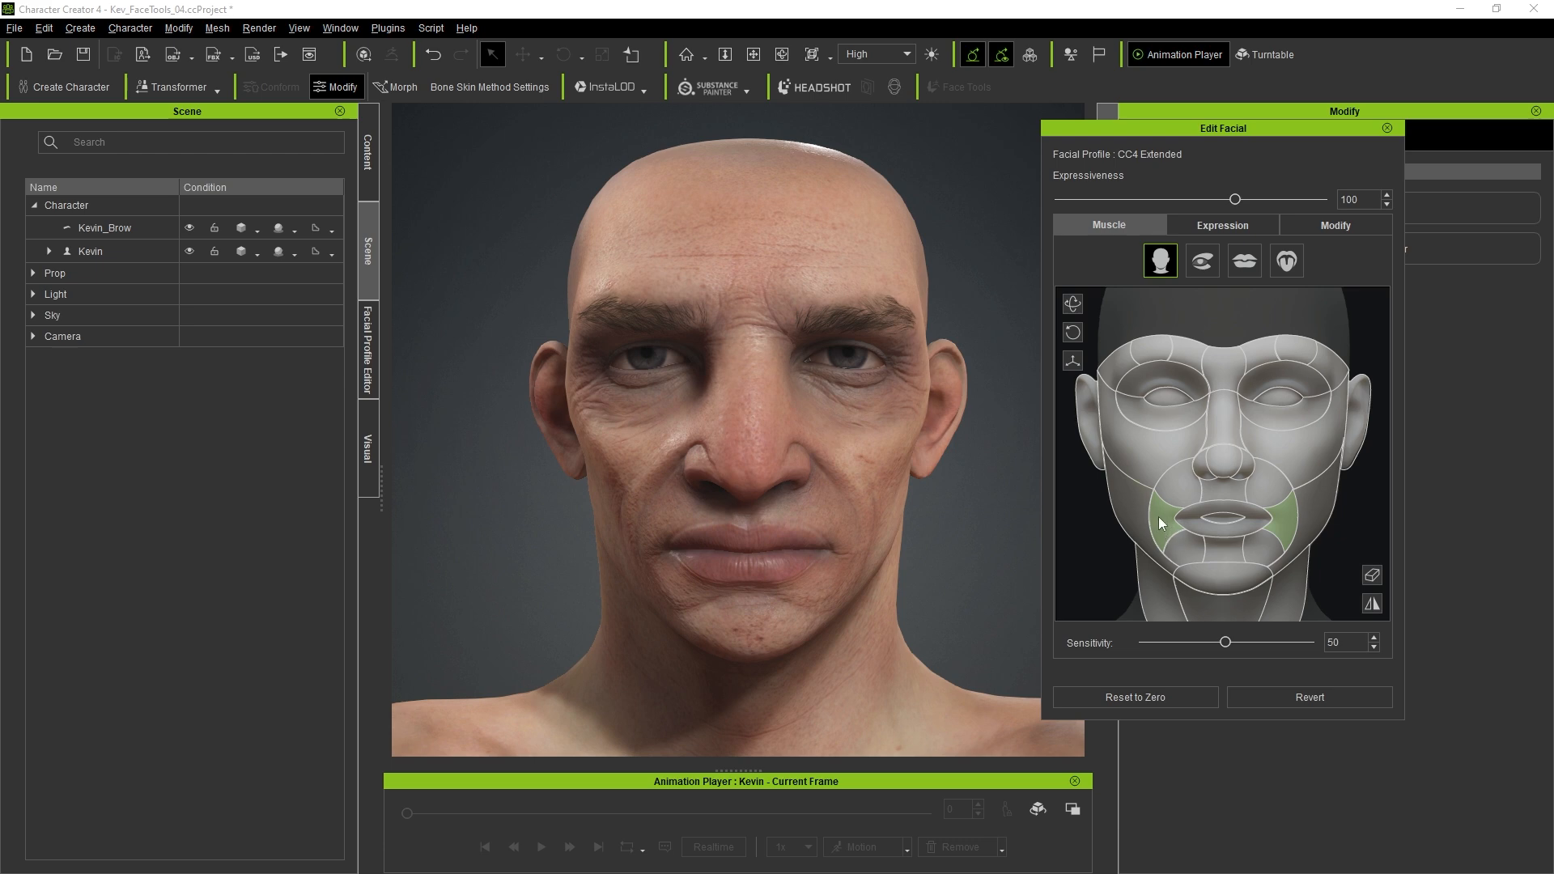
{"action": "left_click_drag", "start_coordinate": [1160, 518], "coordinate": [1153, 434]}
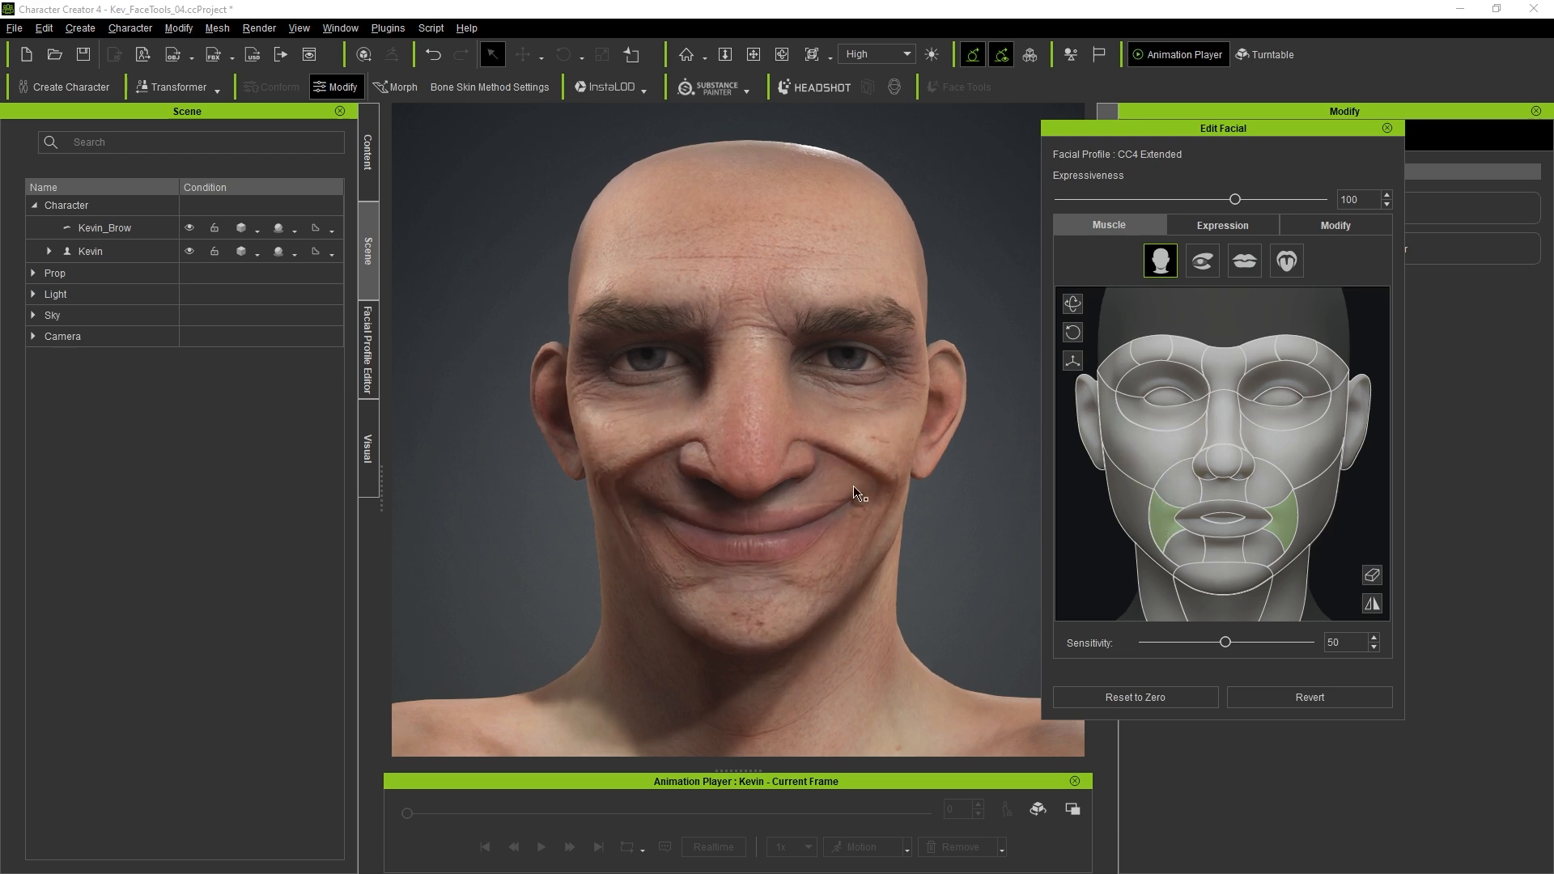
Examine the folds around the smiling mouth close up and the smile on the whole face
{"action": "scroll", "coordinate": [923, 527], "scroll_direction": "down", "scroll_amount": 2}
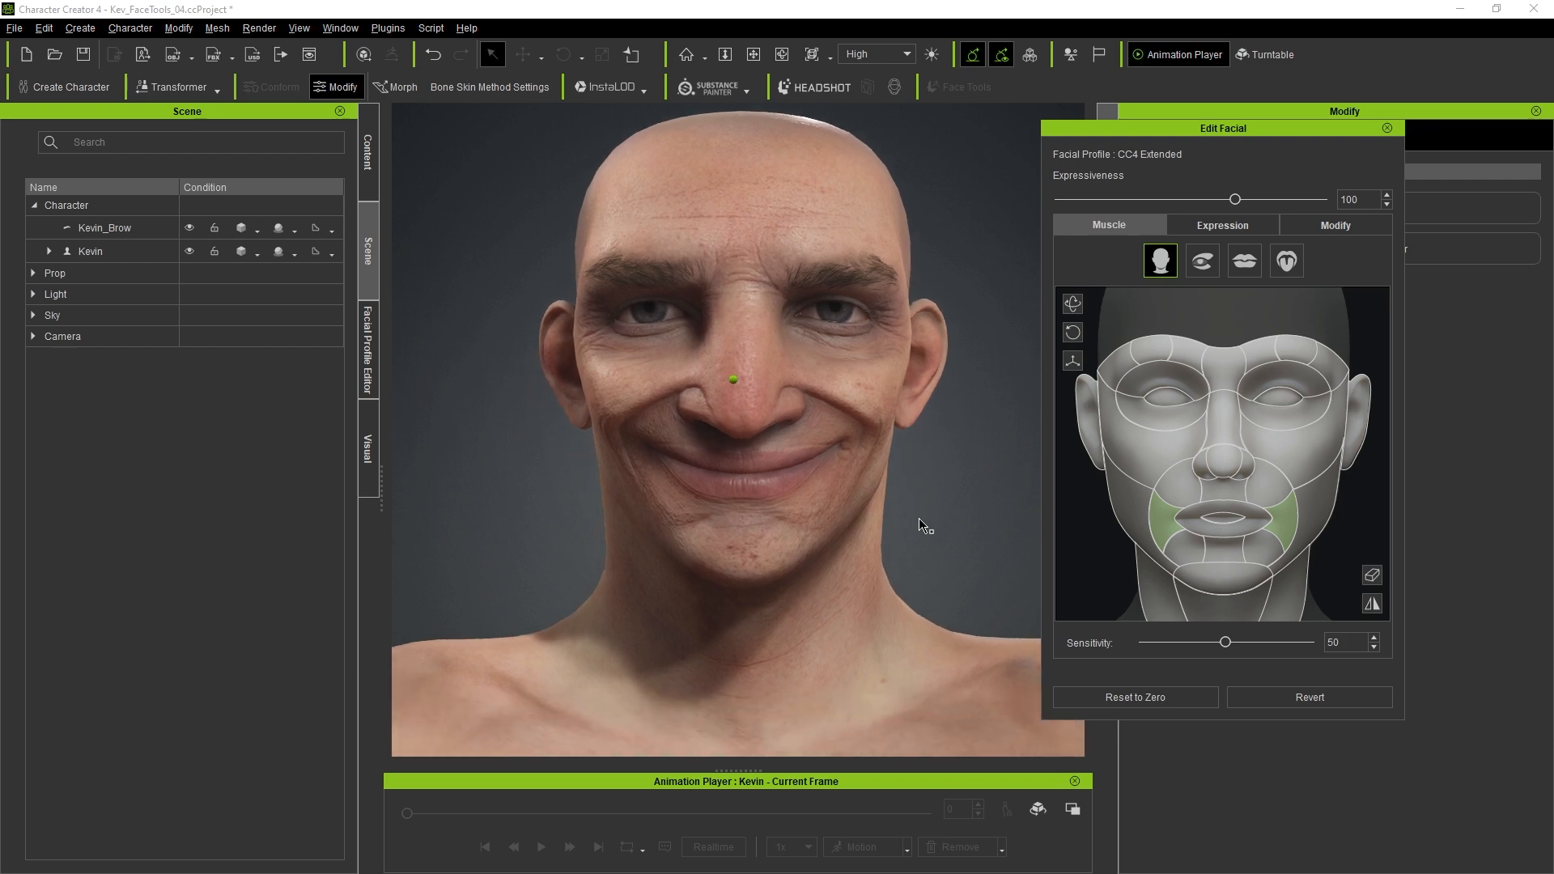
{"action": "scroll", "coordinate": [921, 524], "scroll_direction": "up", "scroll_amount": 3}
{"action": "middle_click_drag", "start_coordinate": [919, 518], "coordinate": [911, 510]}
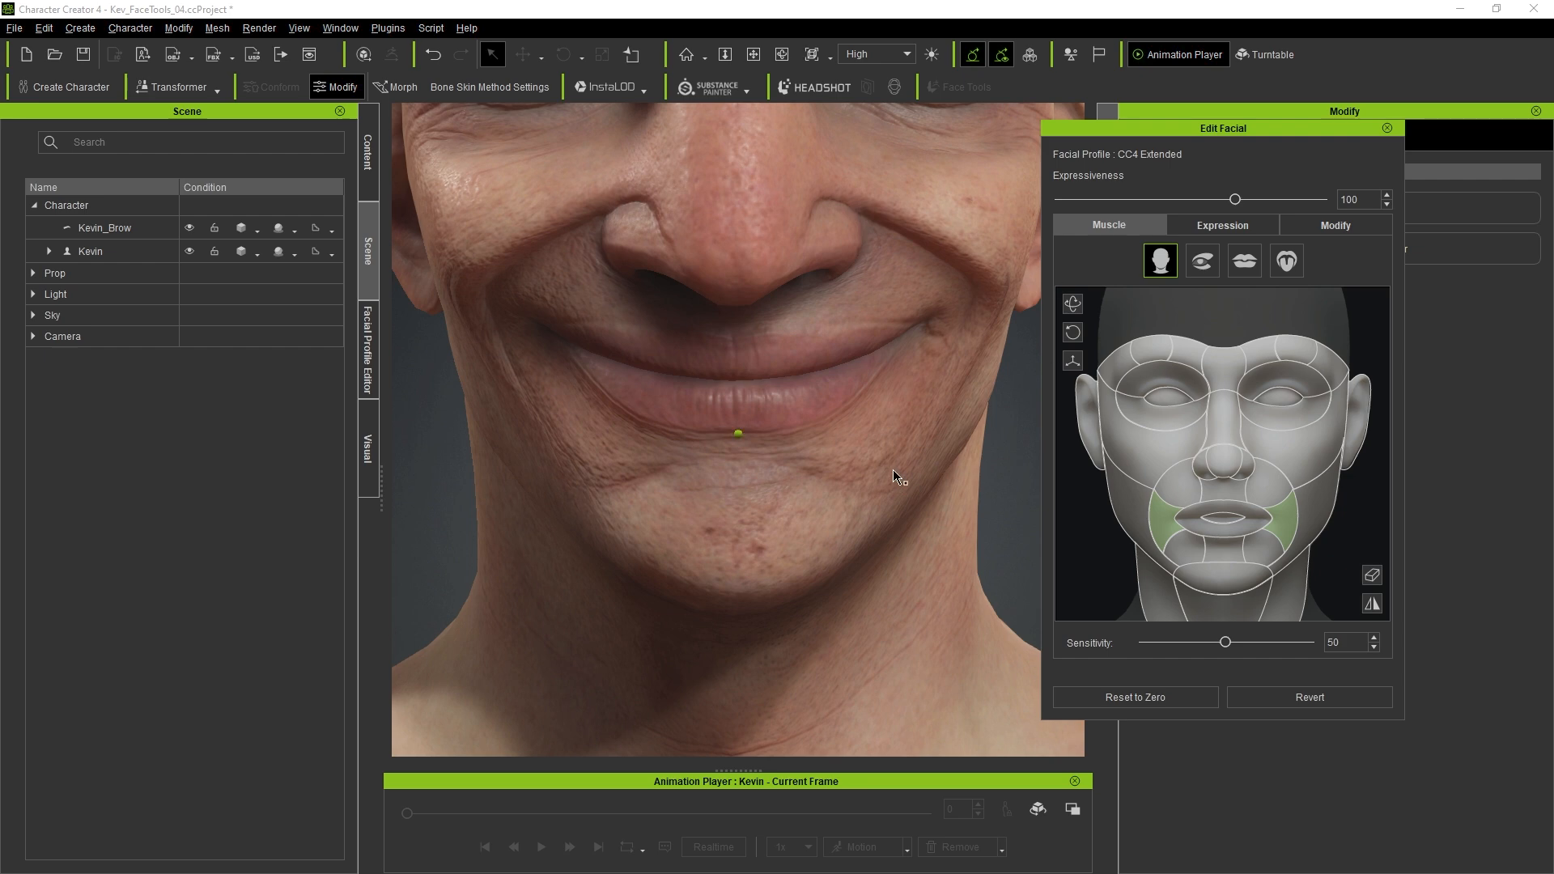
{"action": "scroll", "coordinate": [861, 429], "scroll_direction": "down", "scroll_amount": 5}
{"action": "scroll", "coordinate": [838, 455], "scroll_direction": "down", "scroll_amount": 2}
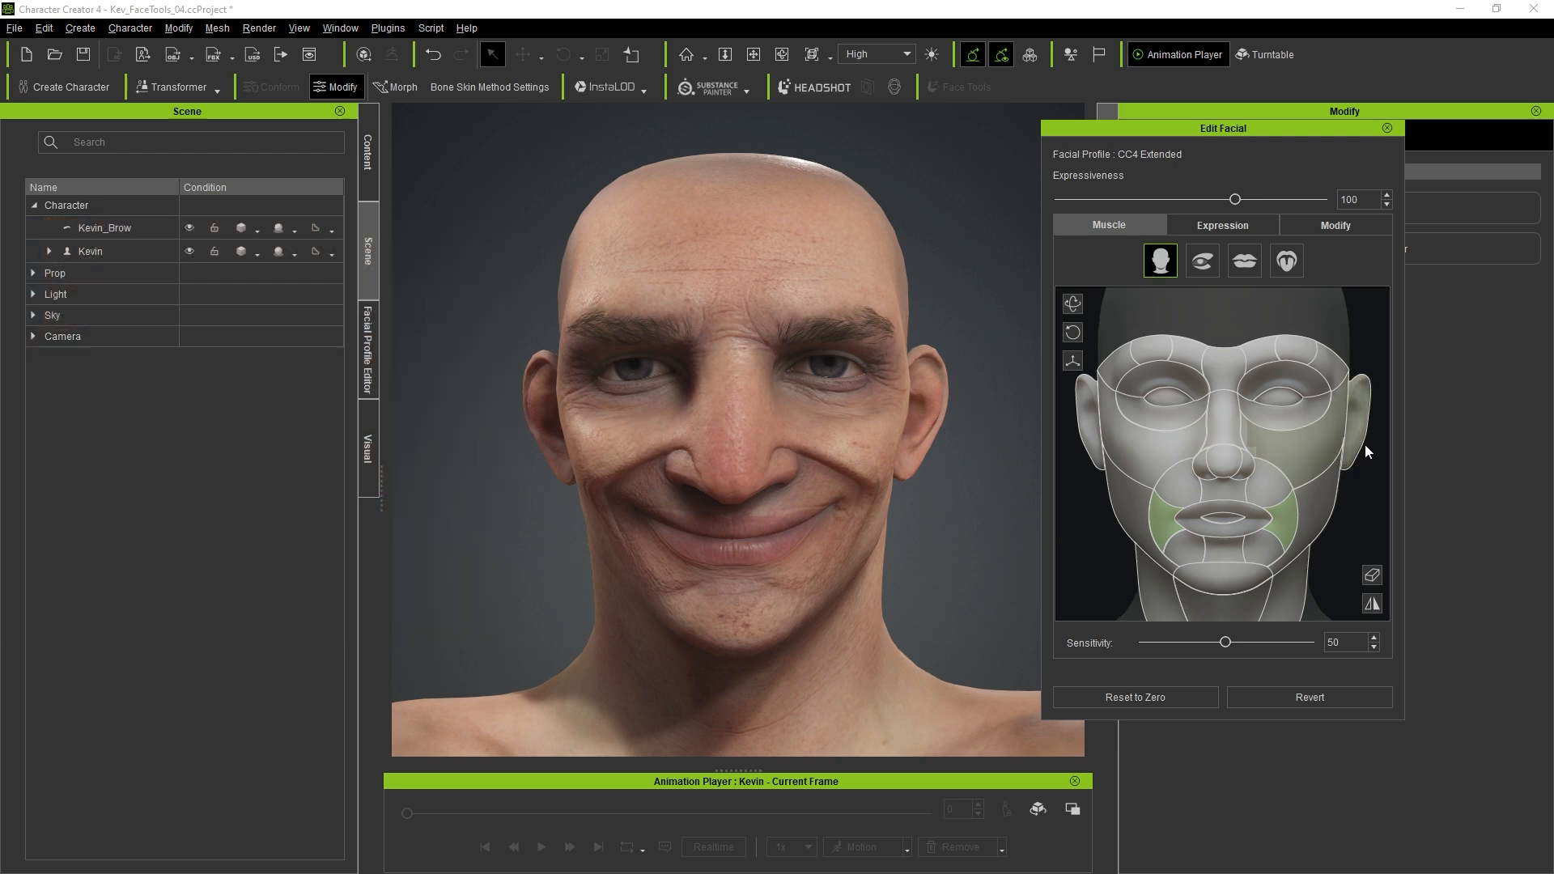
Test the frown by pulling both mouth corners down, check it from slightly different angles and reset the face to zero
{"action": "left_click_drag", "start_coordinate": [1163, 507], "coordinate": [1180, 642]}
{"action": "right_click_drag", "start_coordinate": [919, 533], "coordinate": [949, 520]}
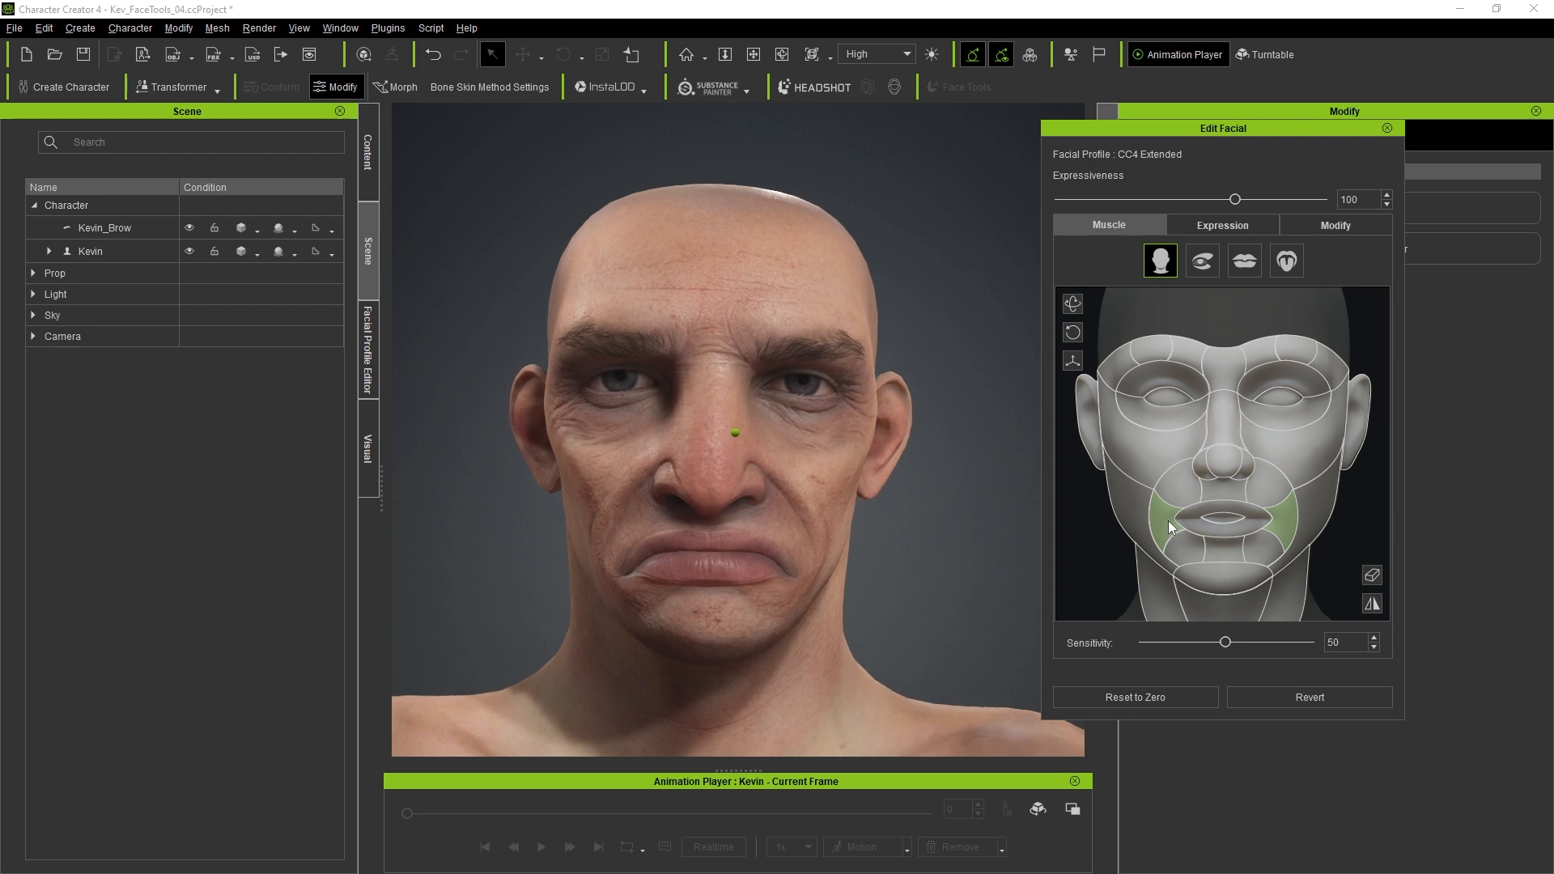
{"action": "mouse_move", "coordinate": [1168, 526]}
{"action": "left_mouse_down"}
{"action": "mouse_move", "coordinate": [1170, 507]}
{"action": "mouse_move", "coordinate": [1164, 541]}
{"action": "left_mouse_up"}
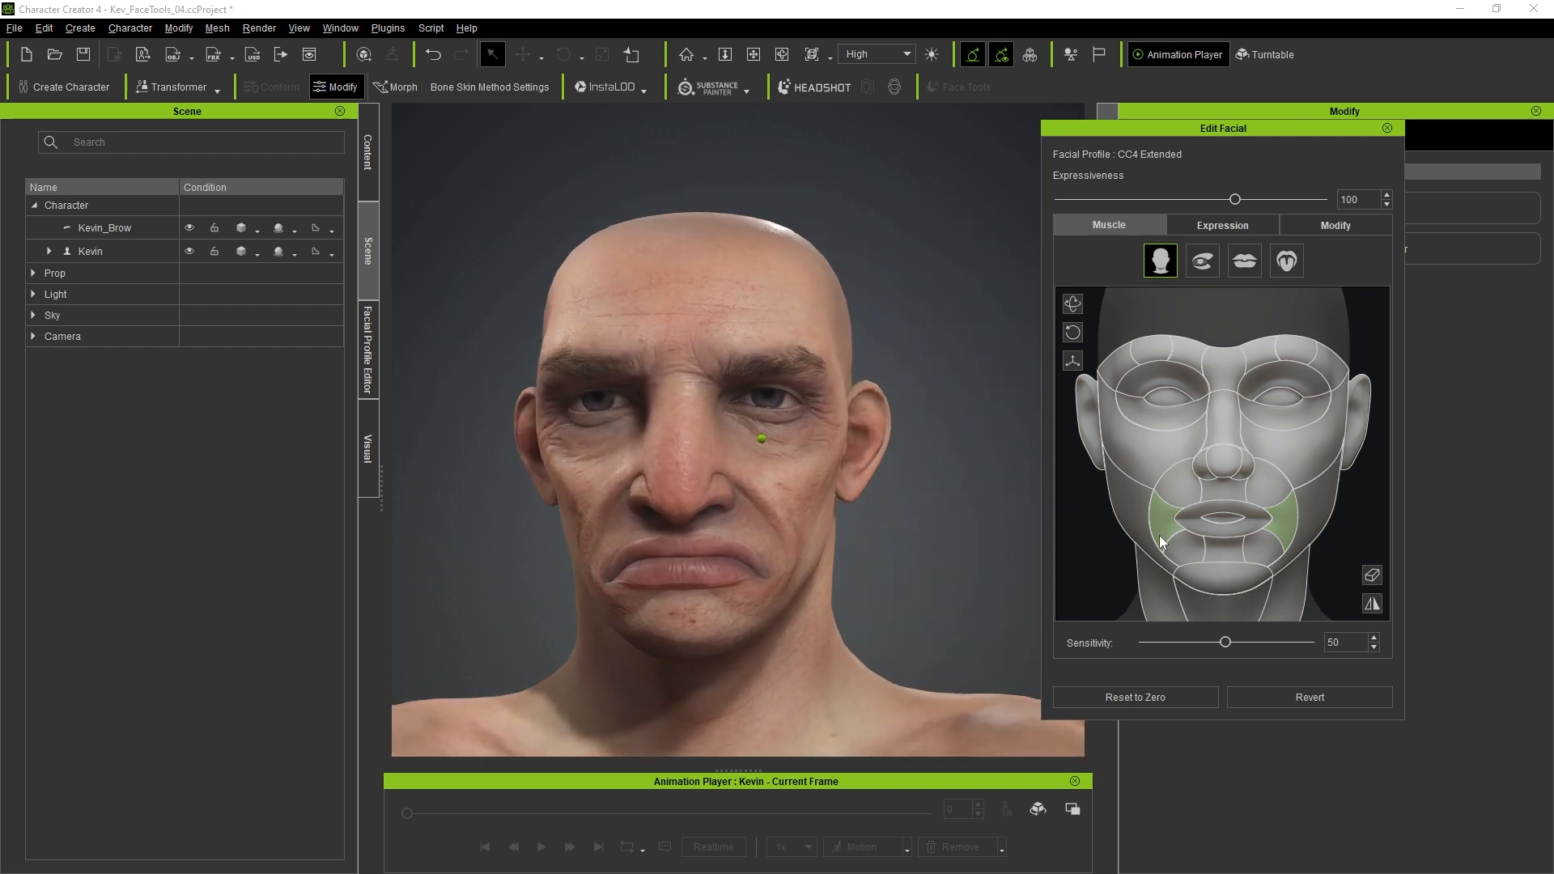
{"action": "left_click", "coordinate": [1134, 693]}
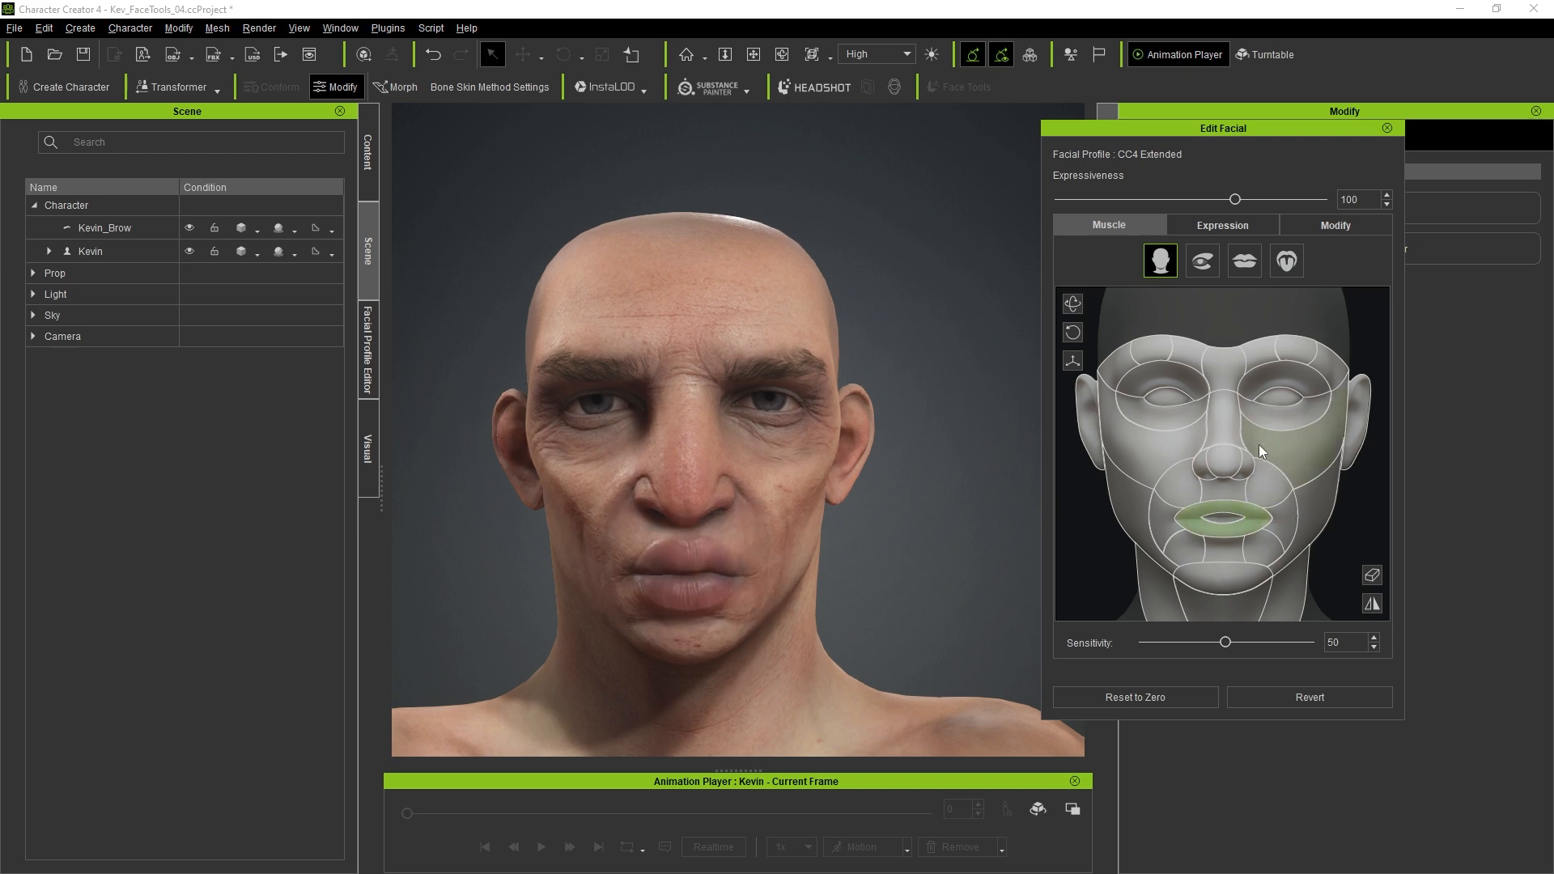
Test the mouth pucker by moving the lip muscles, check it from the front and at an angle, and reset the face to zero
{"action": "key", "text": "s"}
{"action": "left_click_drag", "start_coordinate": [1242, 502], "coordinate": [1226, 416]}
{"action": "key", "text": "f"}
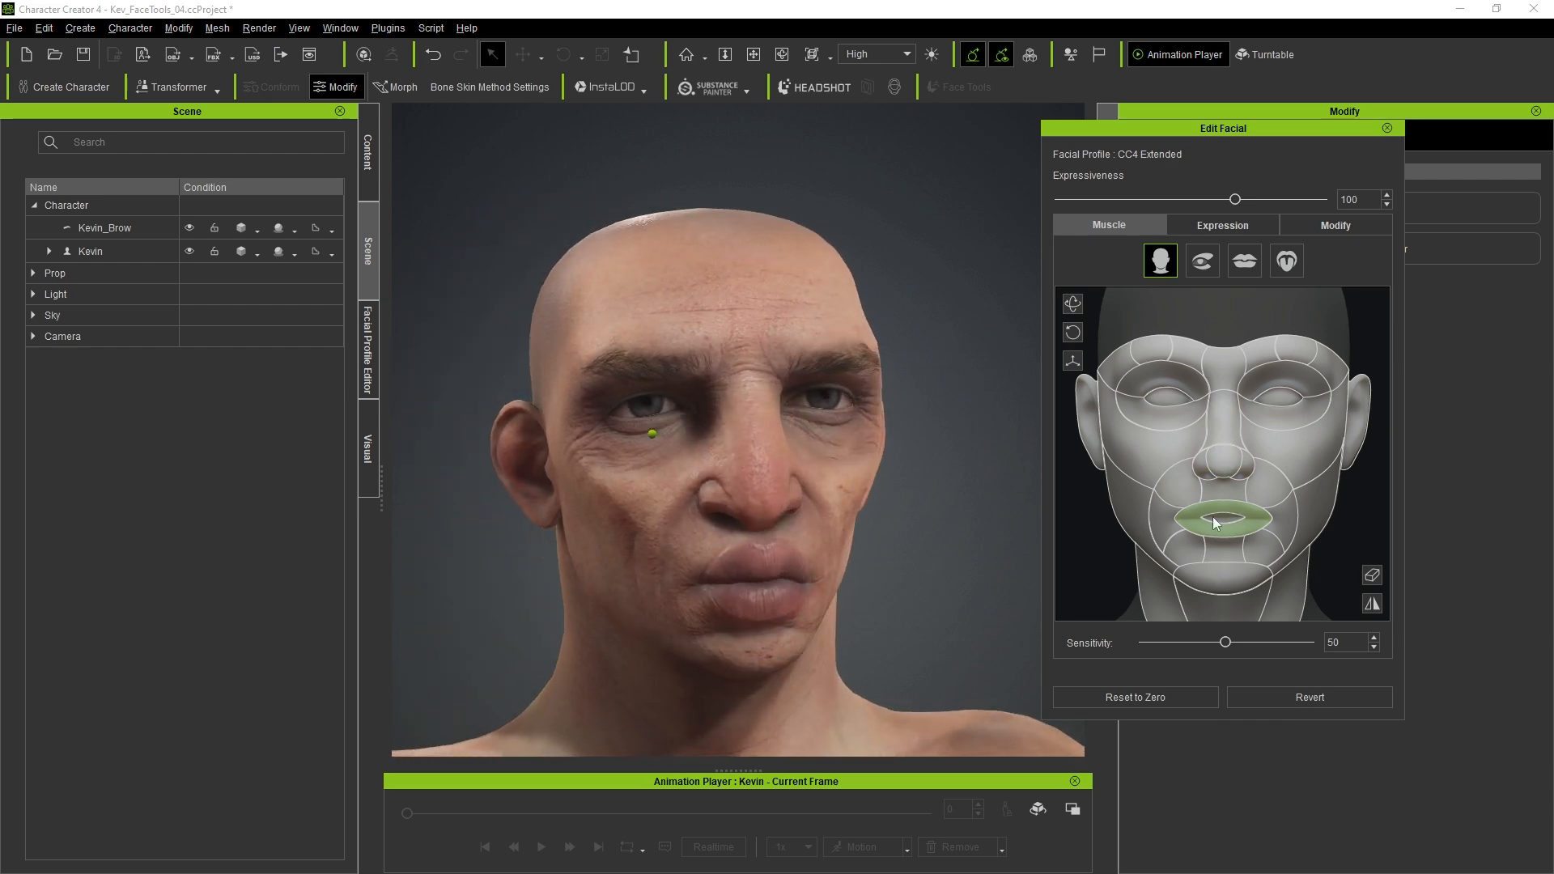
{"action": "left_click", "coordinate": [1167, 695]}
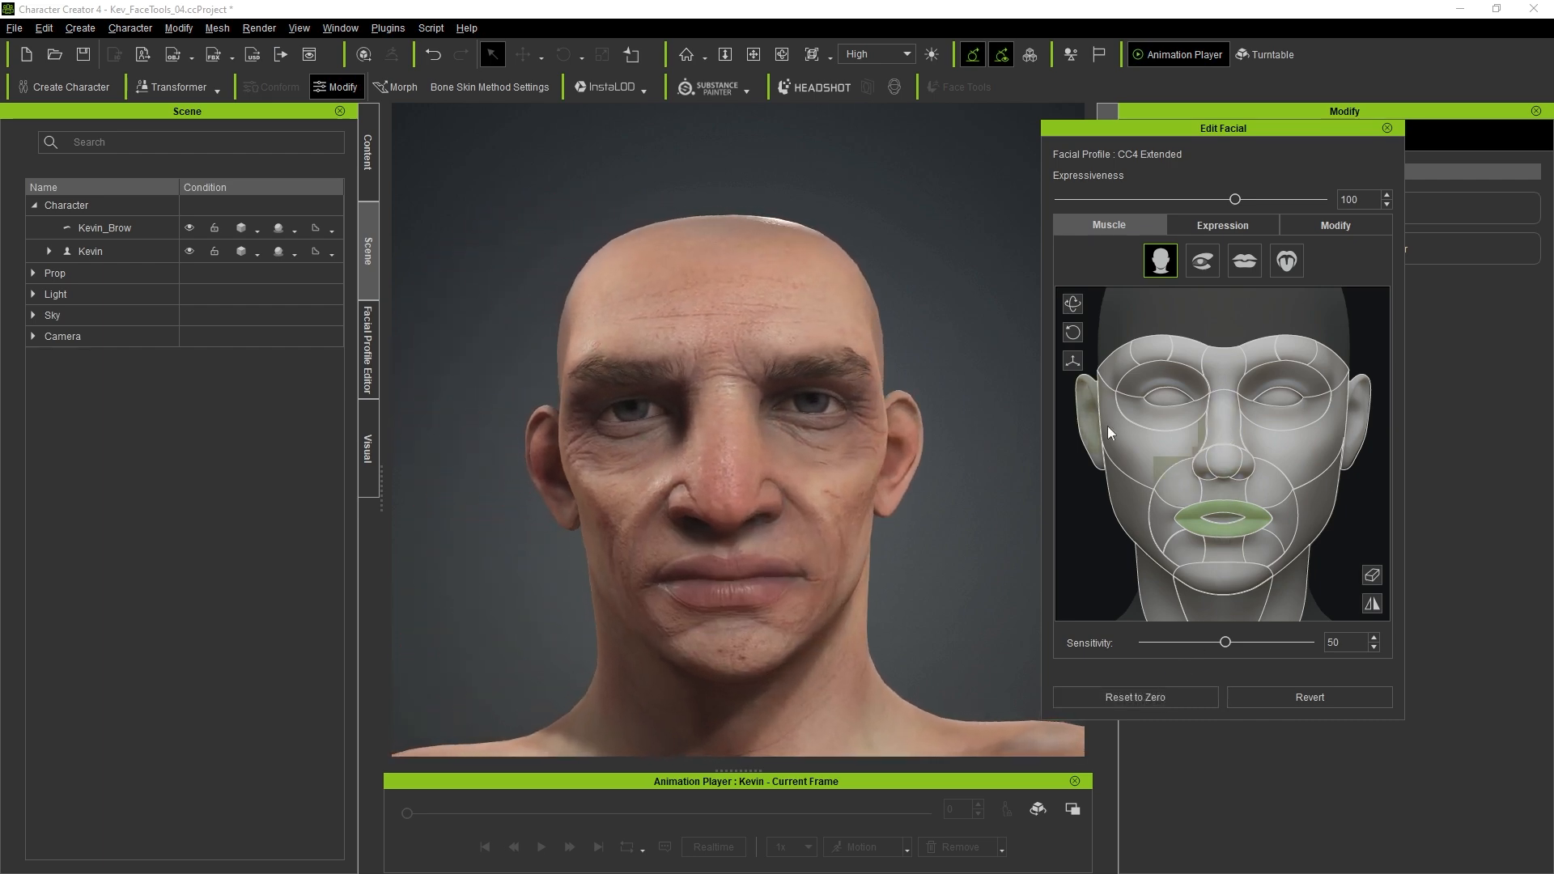
Clear the muscle selection, test the brow muscles on both sides including between the brows, and reset the face to zero
{"action": "left_click", "coordinate": [1379, 577]}
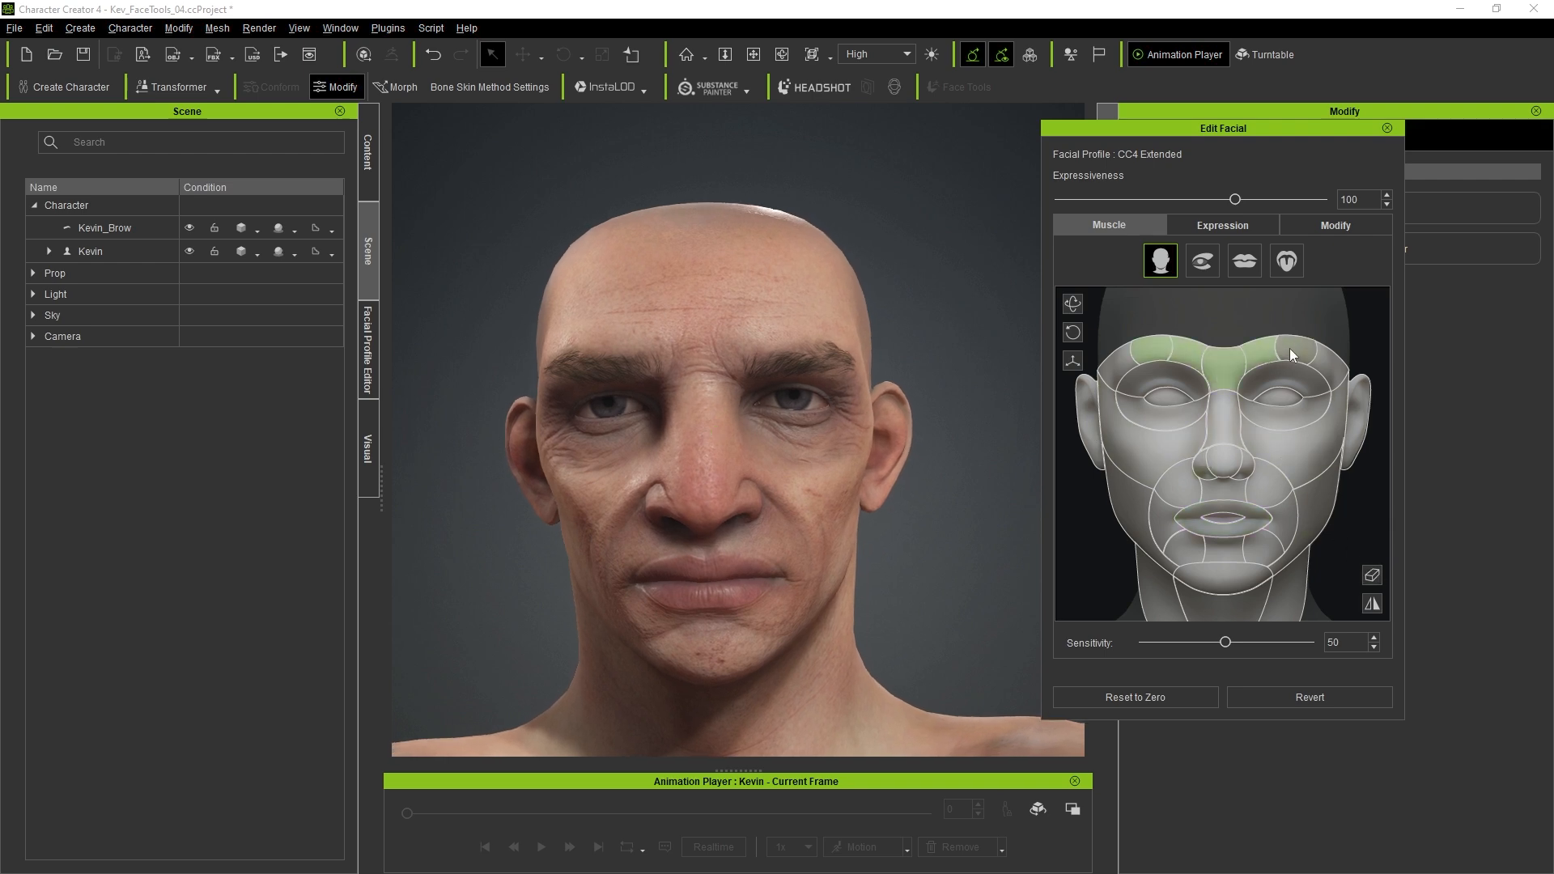
{"action": "mouse_move", "coordinate": [1214, 356]}
{"action": "left_mouse_down"}
{"action": "mouse_move", "coordinate": [1216, 342]}
{"action": "mouse_move", "coordinate": [1216, 414]}
{"action": "mouse_move", "coordinate": [1227, 367]}
{"action": "left_mouse_up"}
{"action": "left_click", "coordinate": [1136, 697]}
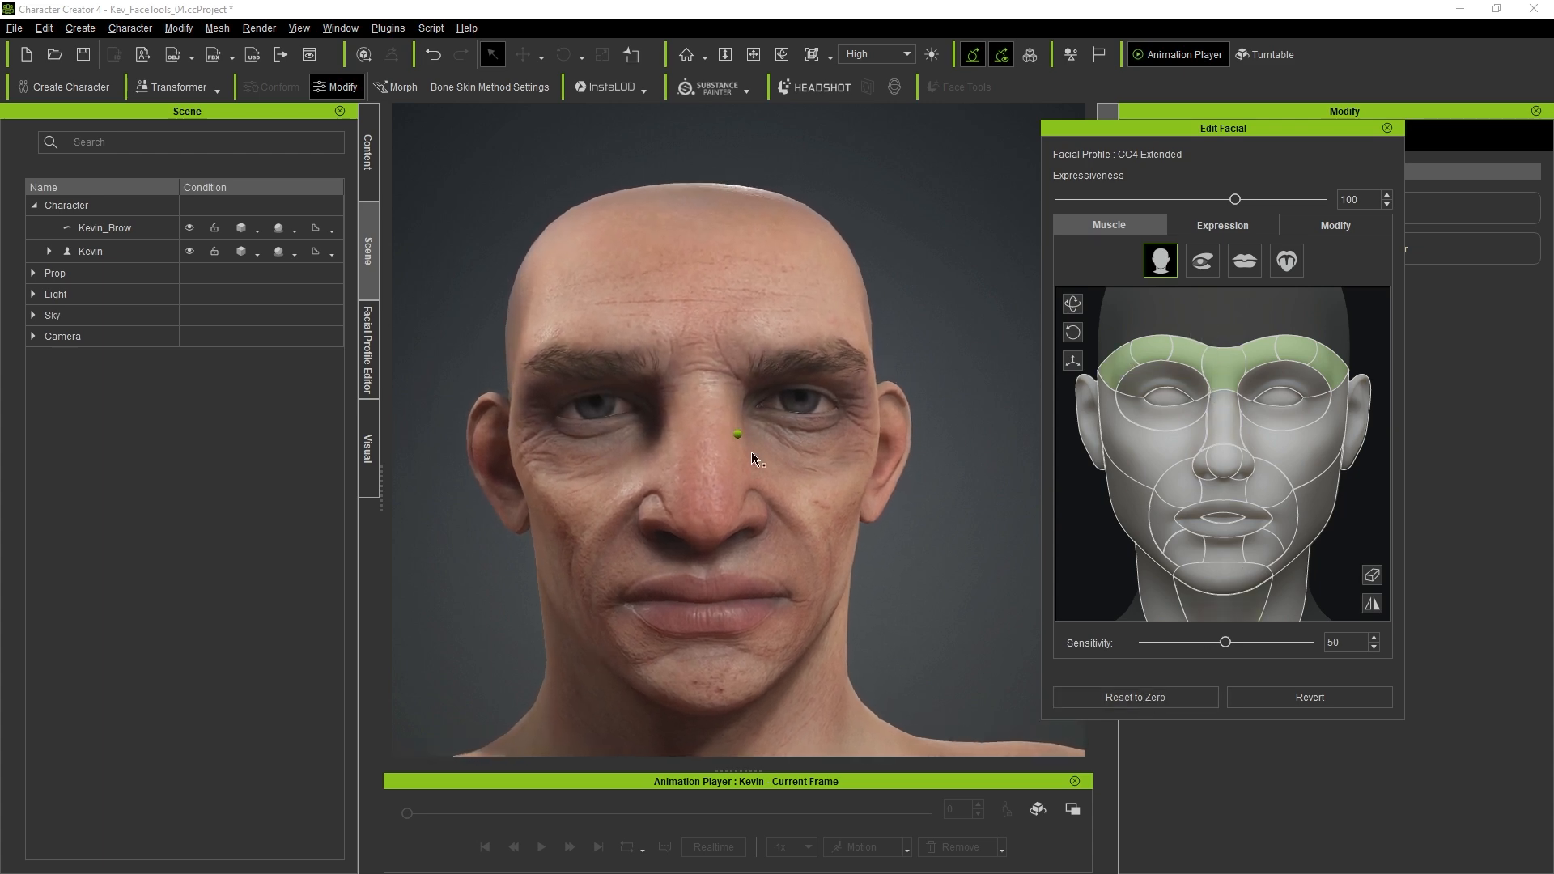
{"action": "scroll", "coordinate": [761, 430], "scroll_direction": "down", "scroll_amount": 1}
{"action": "scroll", "coordinate": [901, 557], "scroll_direction": "down", "scroll_amount": 1}
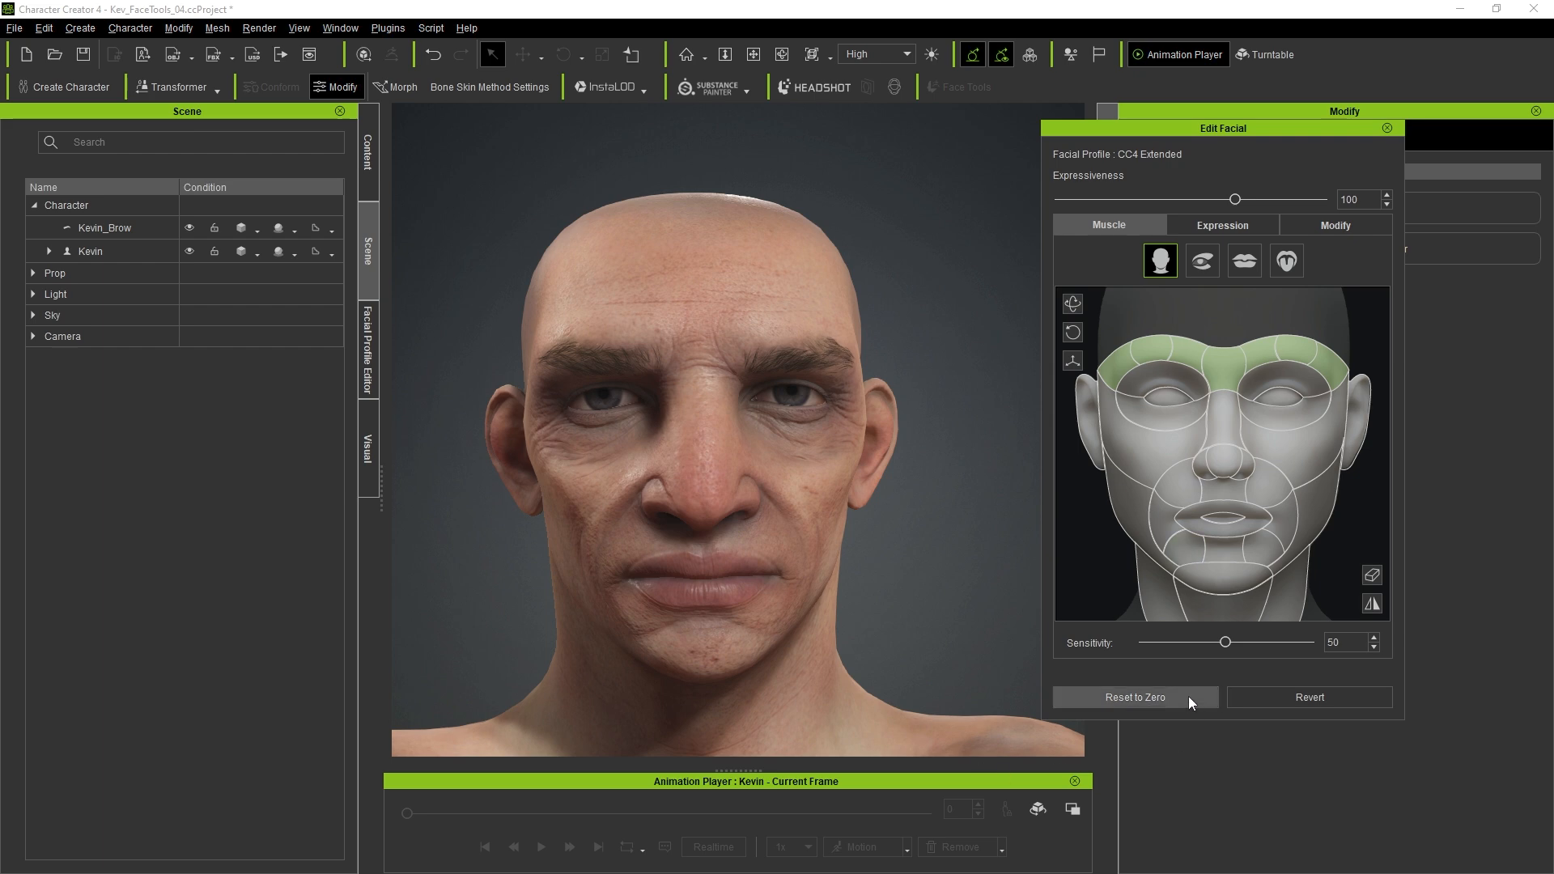
Pose a lopsided smile from separate mouth corners, with the character's left brow raised and the right brow lowered
{"action": "left_click", "coordinate": [1378, 574]}
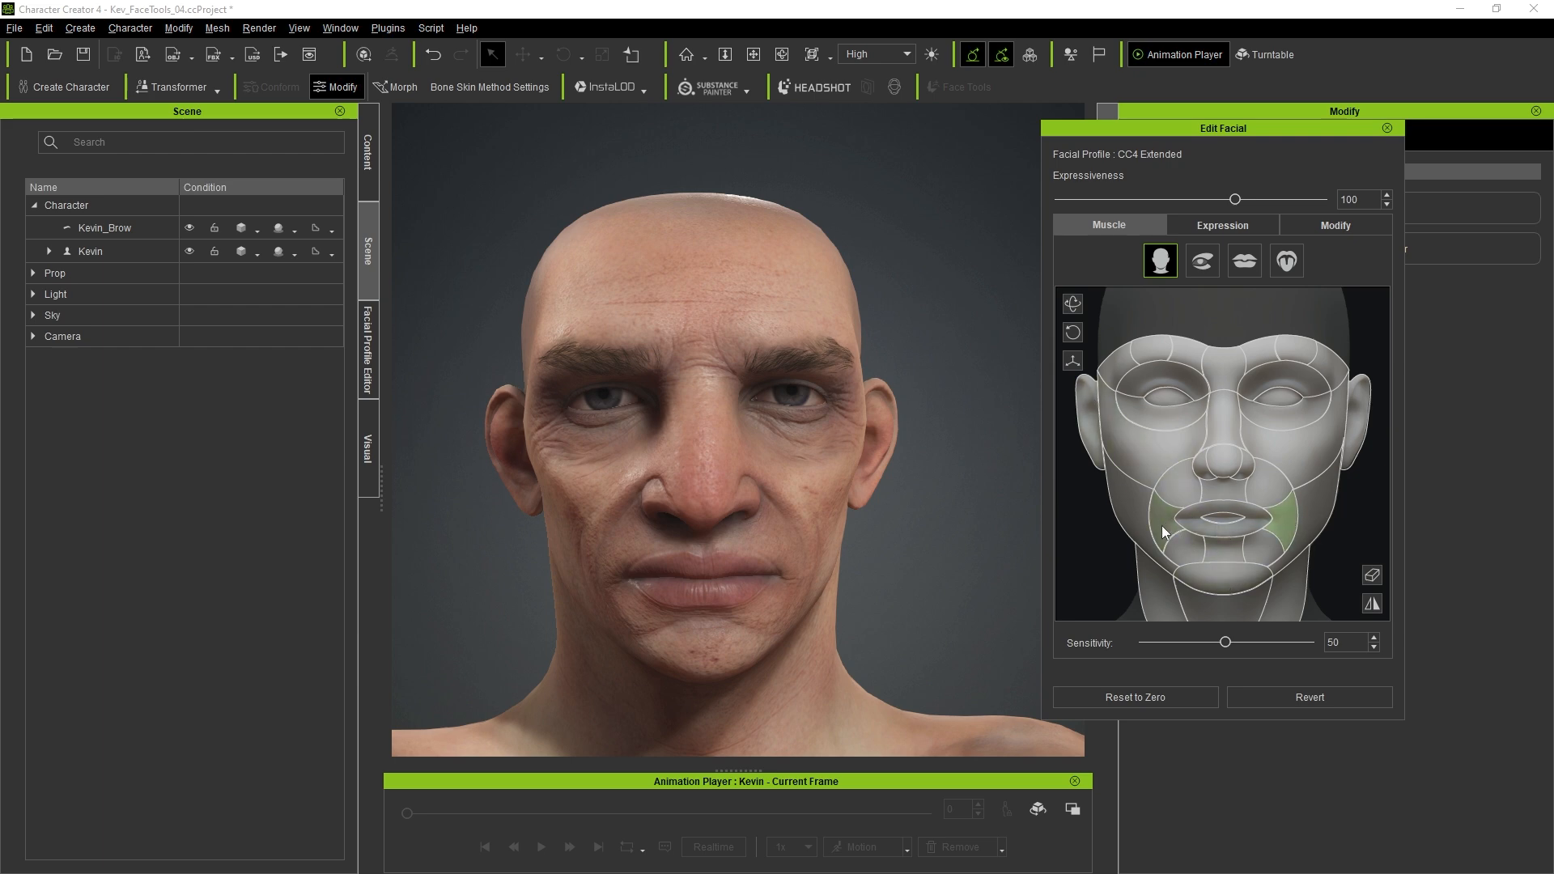
{"action": "left_click_drag", "start_coordinate": [1285, 515], "coordinate": [1277, 474]}
{"action": "left_click_drag", "start_coordinate": [1164, 513], "coordinate": [1168, 502]}
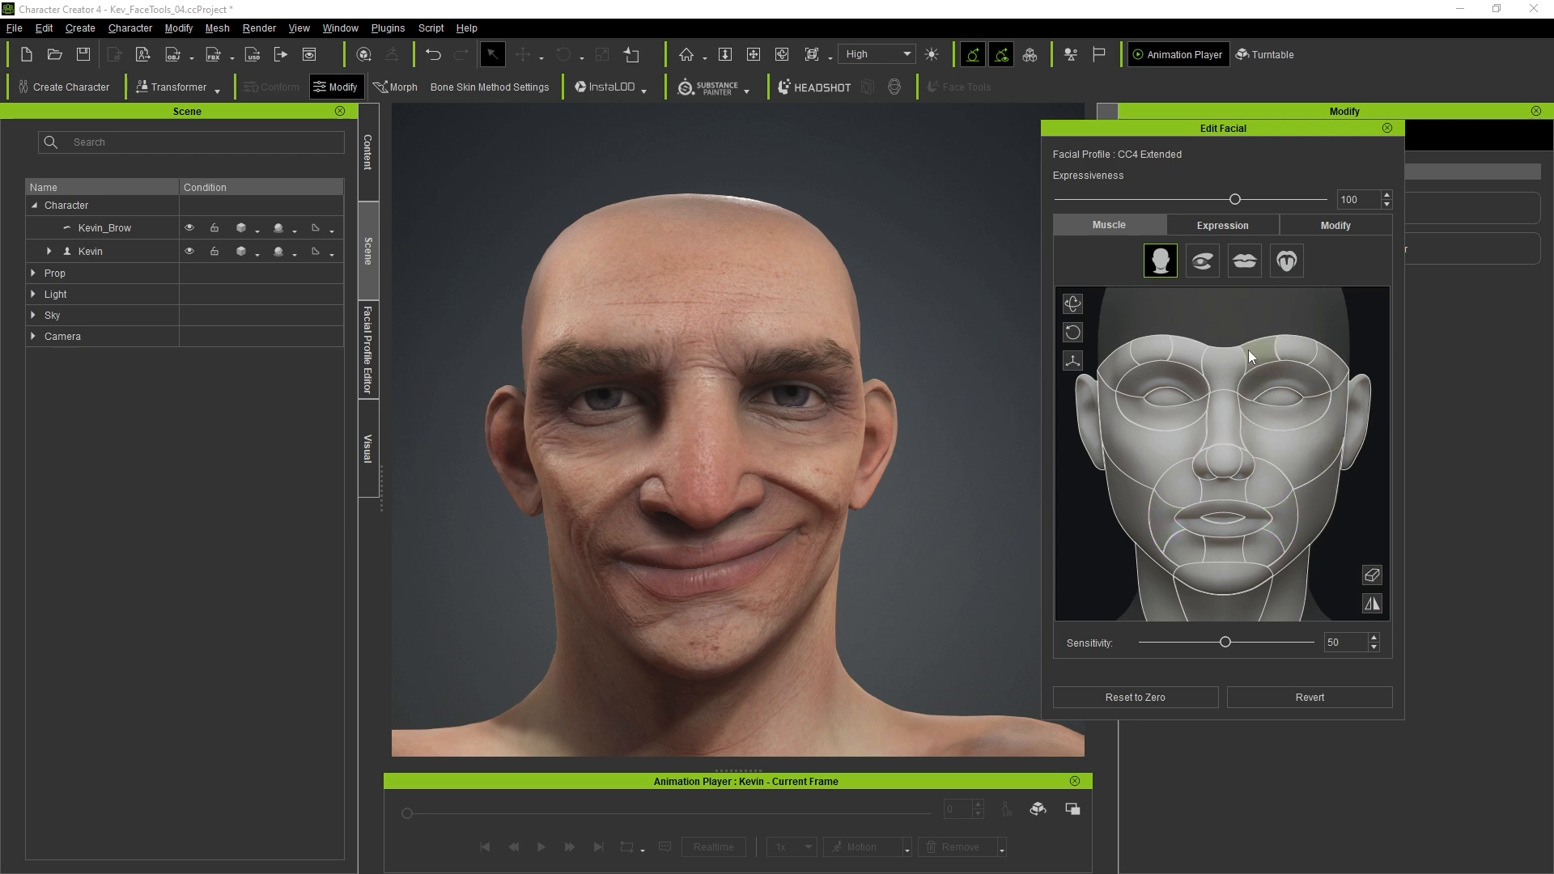
{"action": "left_click_drag", "start_coordinate": [1338, 361], "coordinate": [1334, 299]}
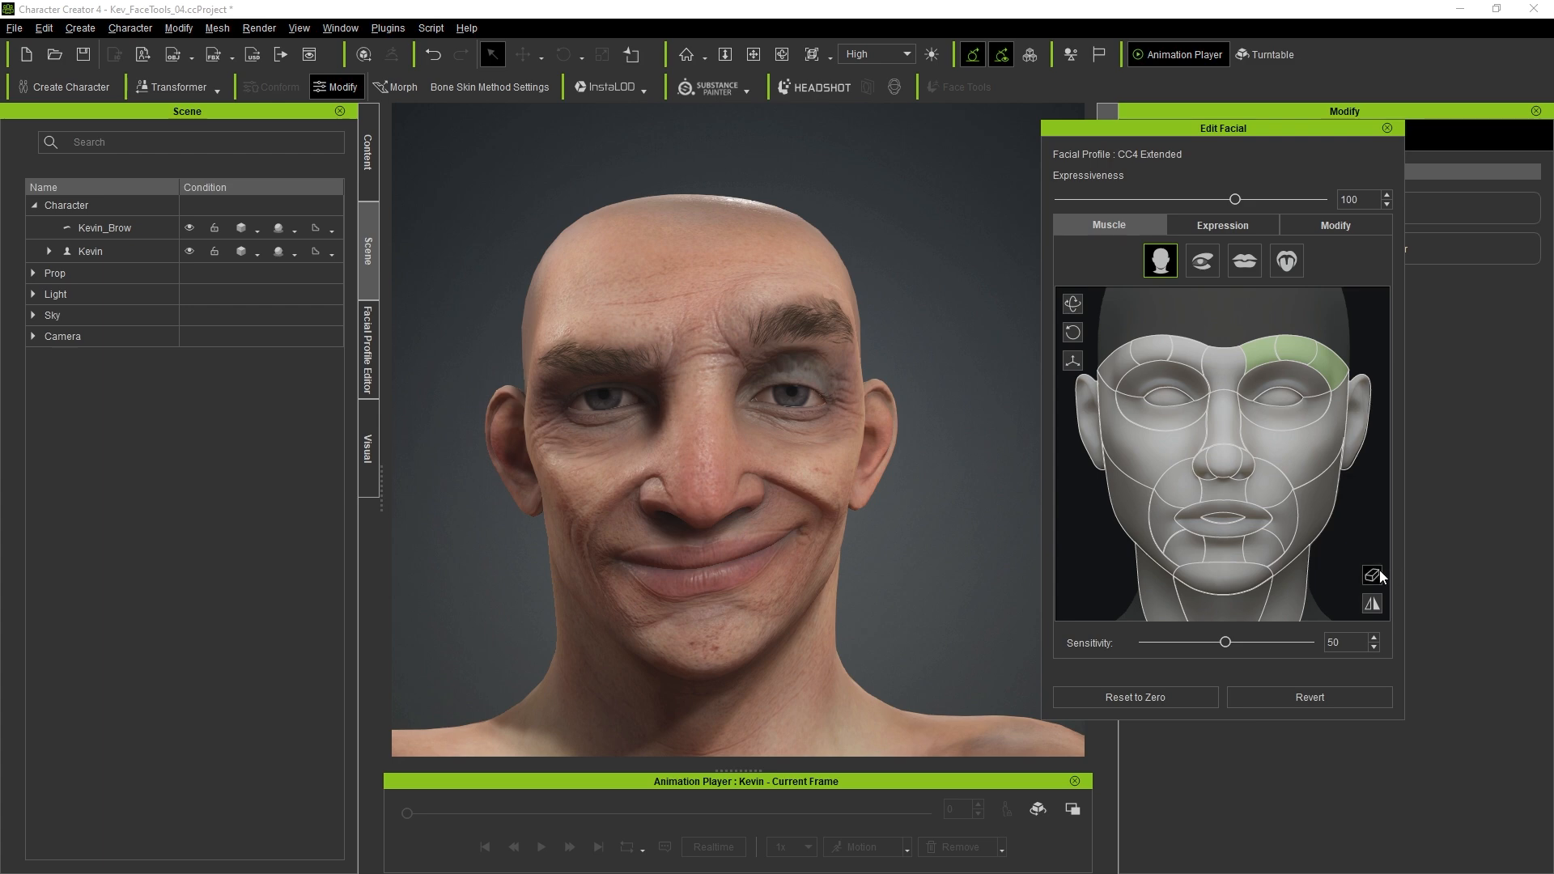
{"action": "left_click_drag", "start_coordinate": [1183, 357], "coordinate": [1188, 405]}
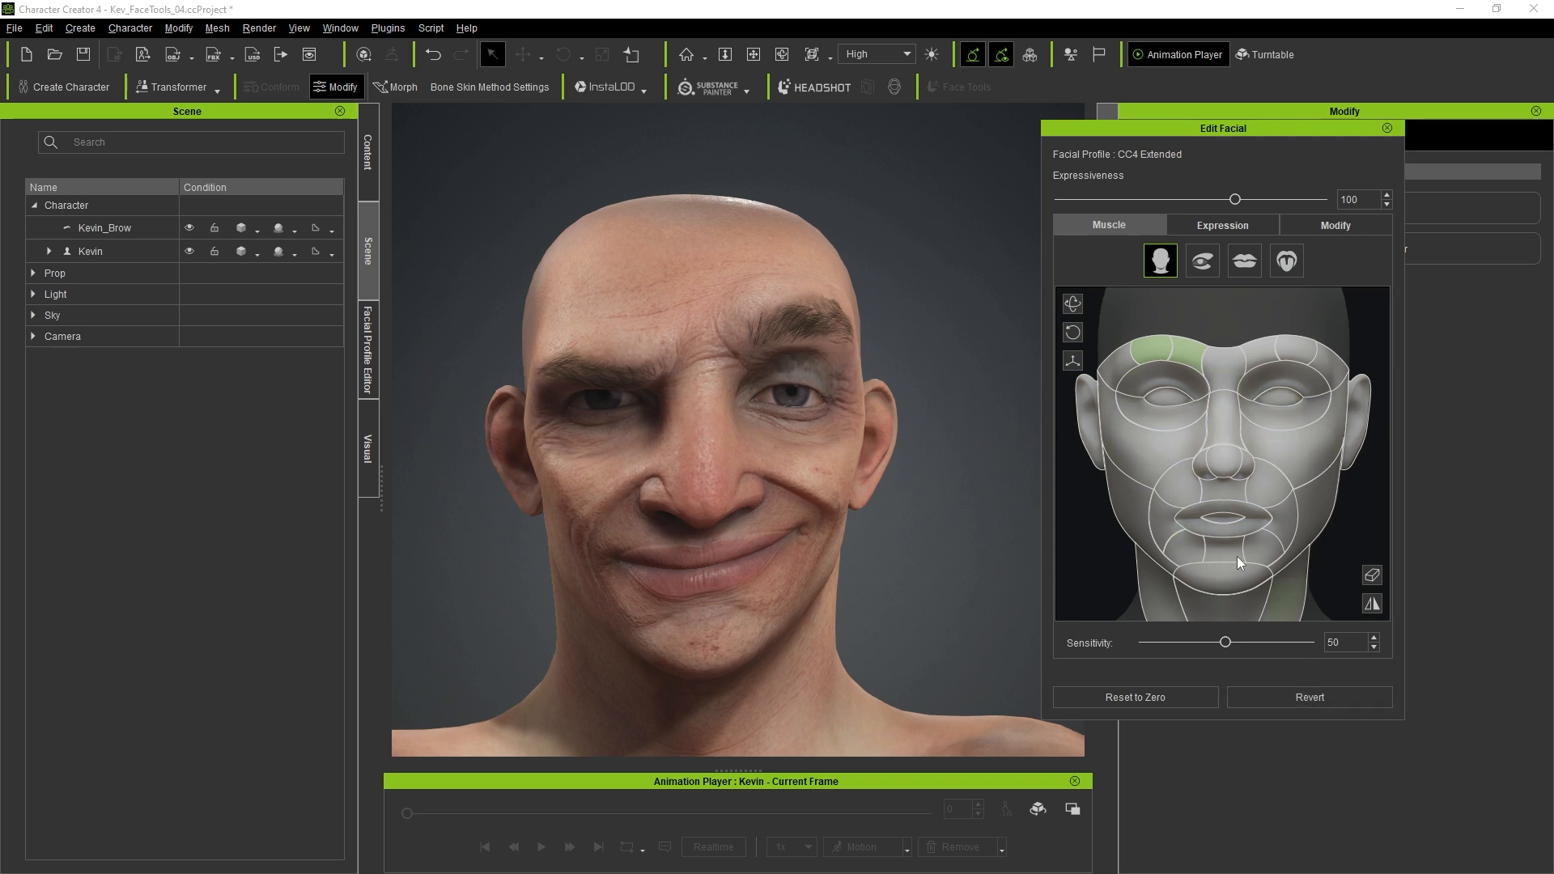
Pull up both lower eyelids and then both upper eyelids on the lopsided expression, and close Edit Facial
{"action": "left_click", "coordinate": [1282, 417]}
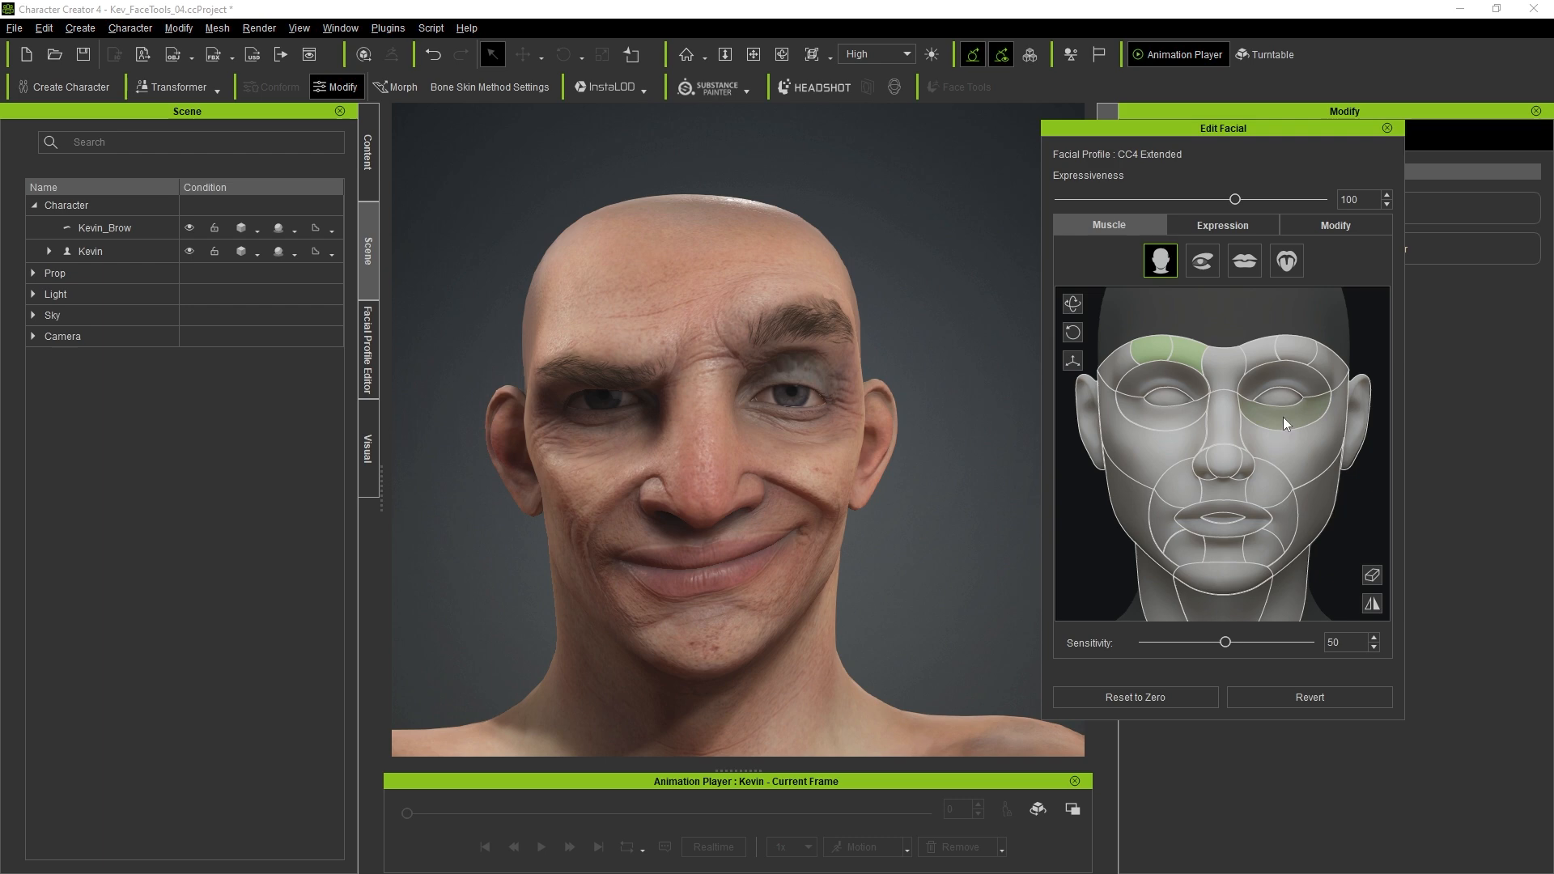
{"action": "left_click", "coordinate": [1376, 578]}
{"action": "left_click", "coordinate": [1173, 418]}
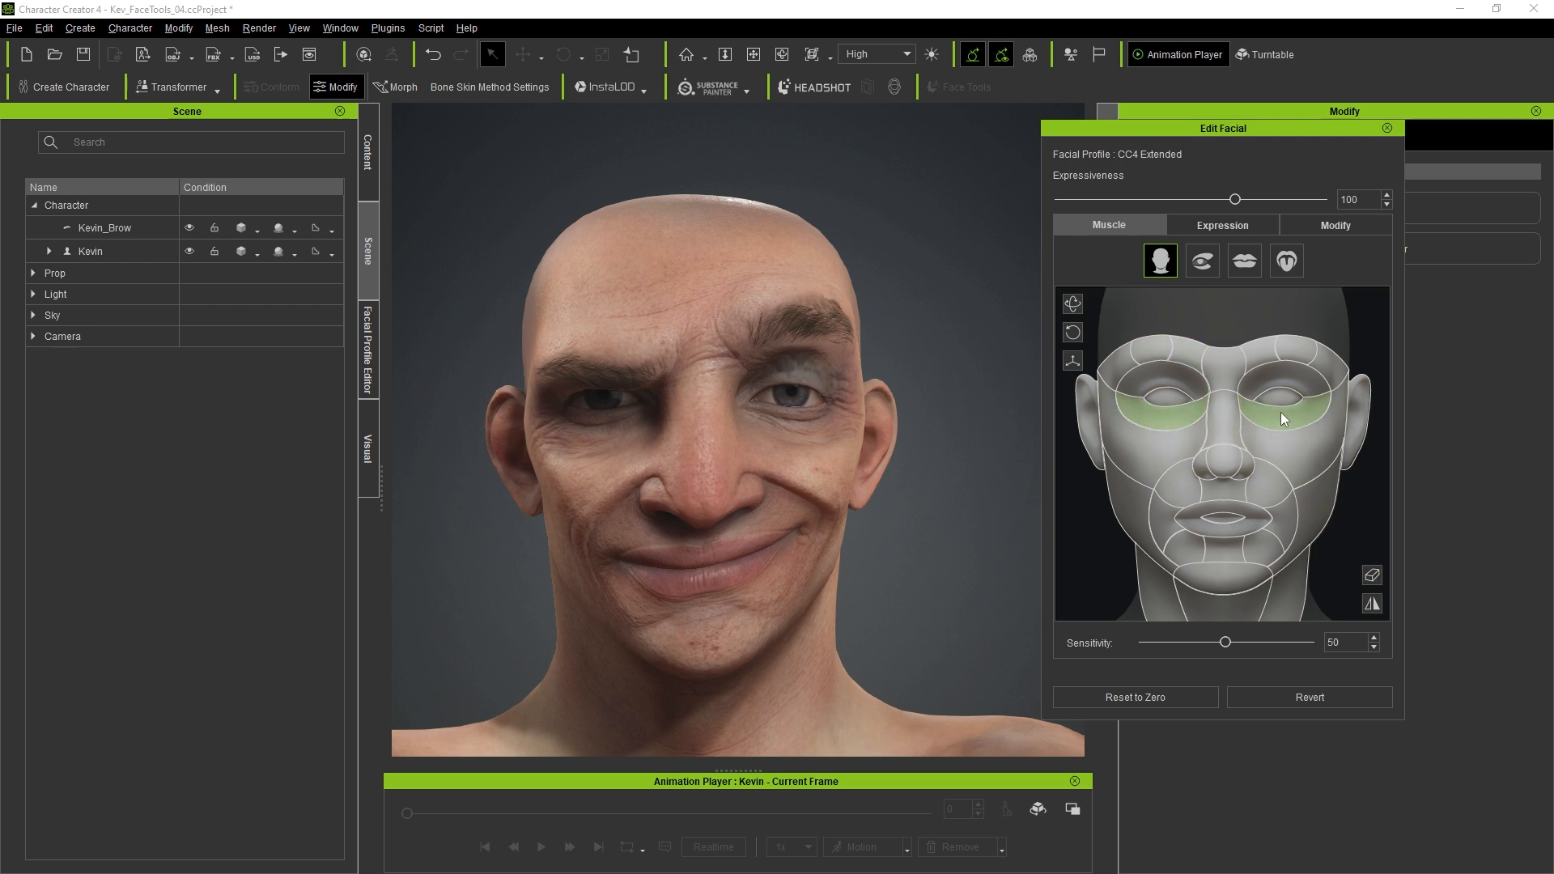
{"action": "left_click_drag", "start_coordinate": [1284, 387], "coordinate": [1283, 332]}
{"action": "left_click", "coordinate": [1371, 576]}
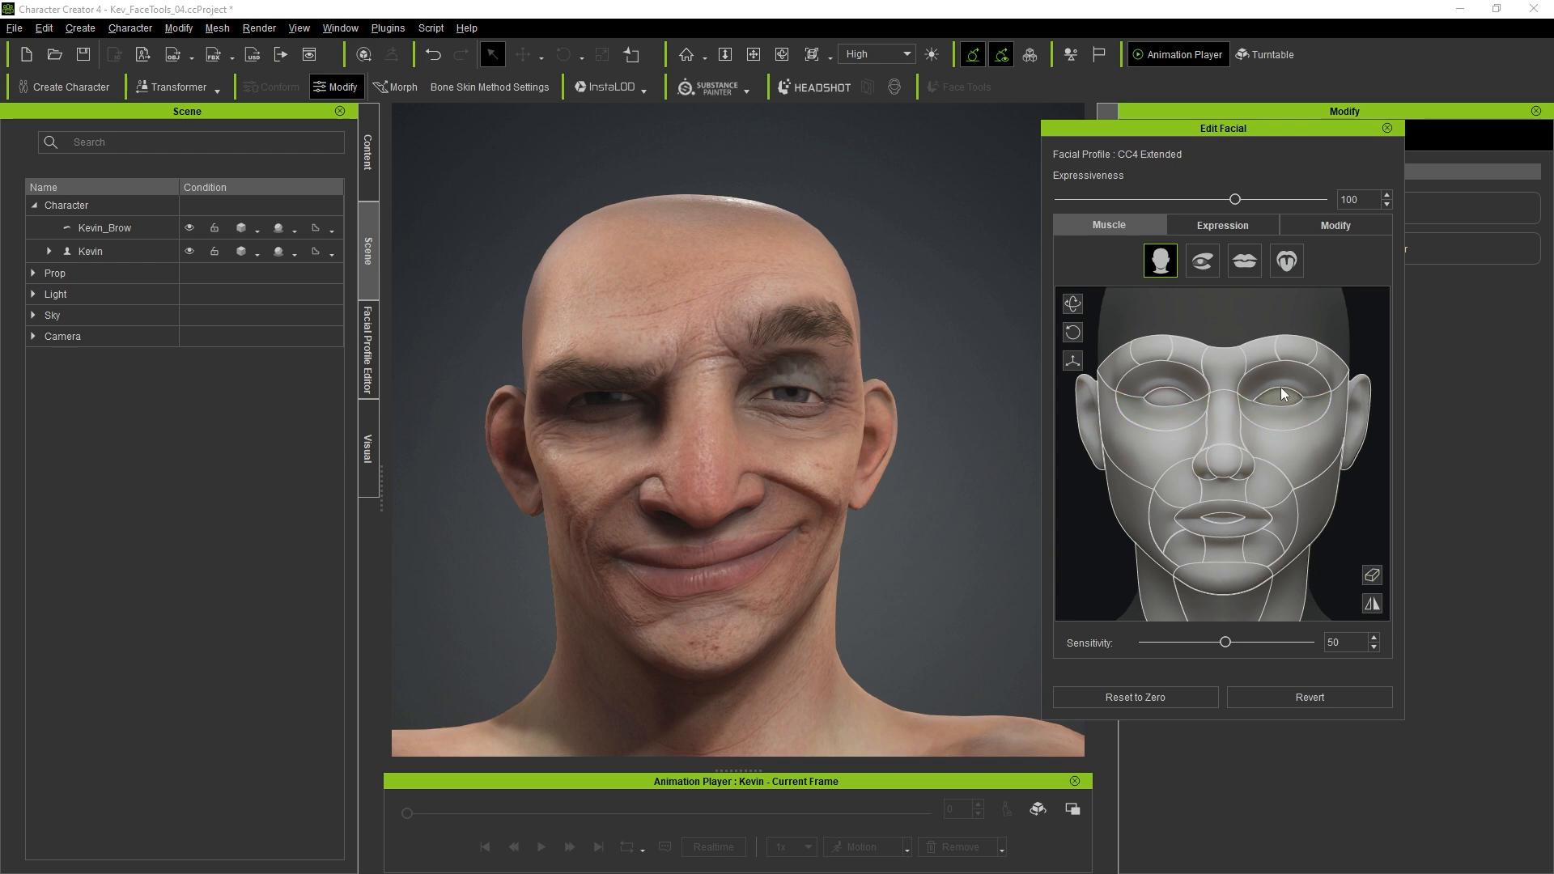
{"action": "left_click", "coordinate": [1257, 384]}
{"action": "left_click", "coordinate": [1195, 387]}
{"action": "left_click_drag", "start_coordinate": [1218, 382], "coordinate": [1221, 332]}
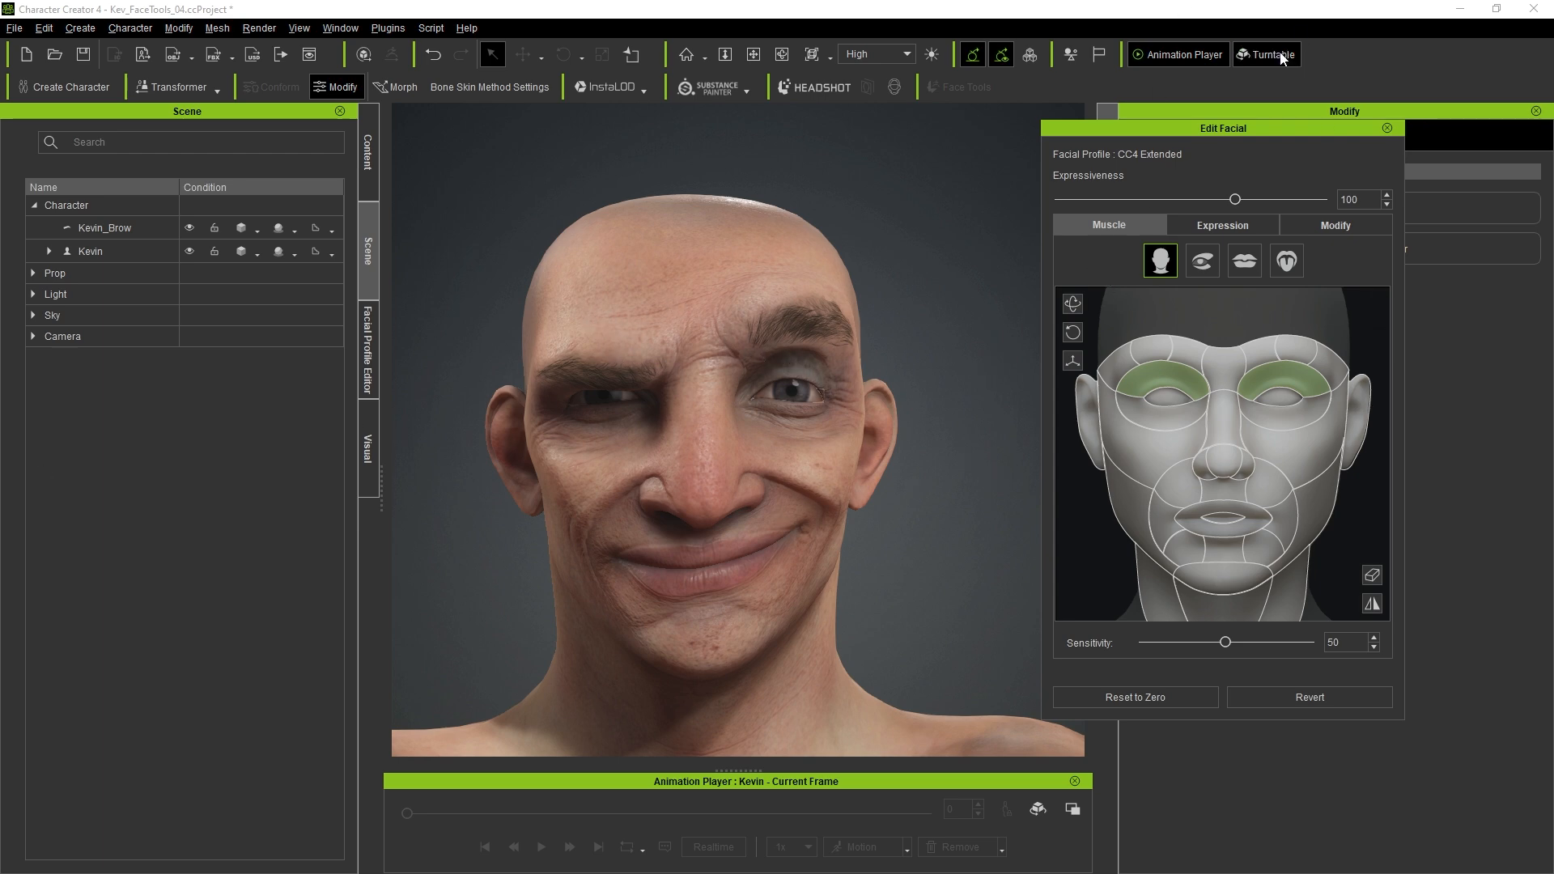
{"action": "left_click", "coordinate": [1387, 128]}
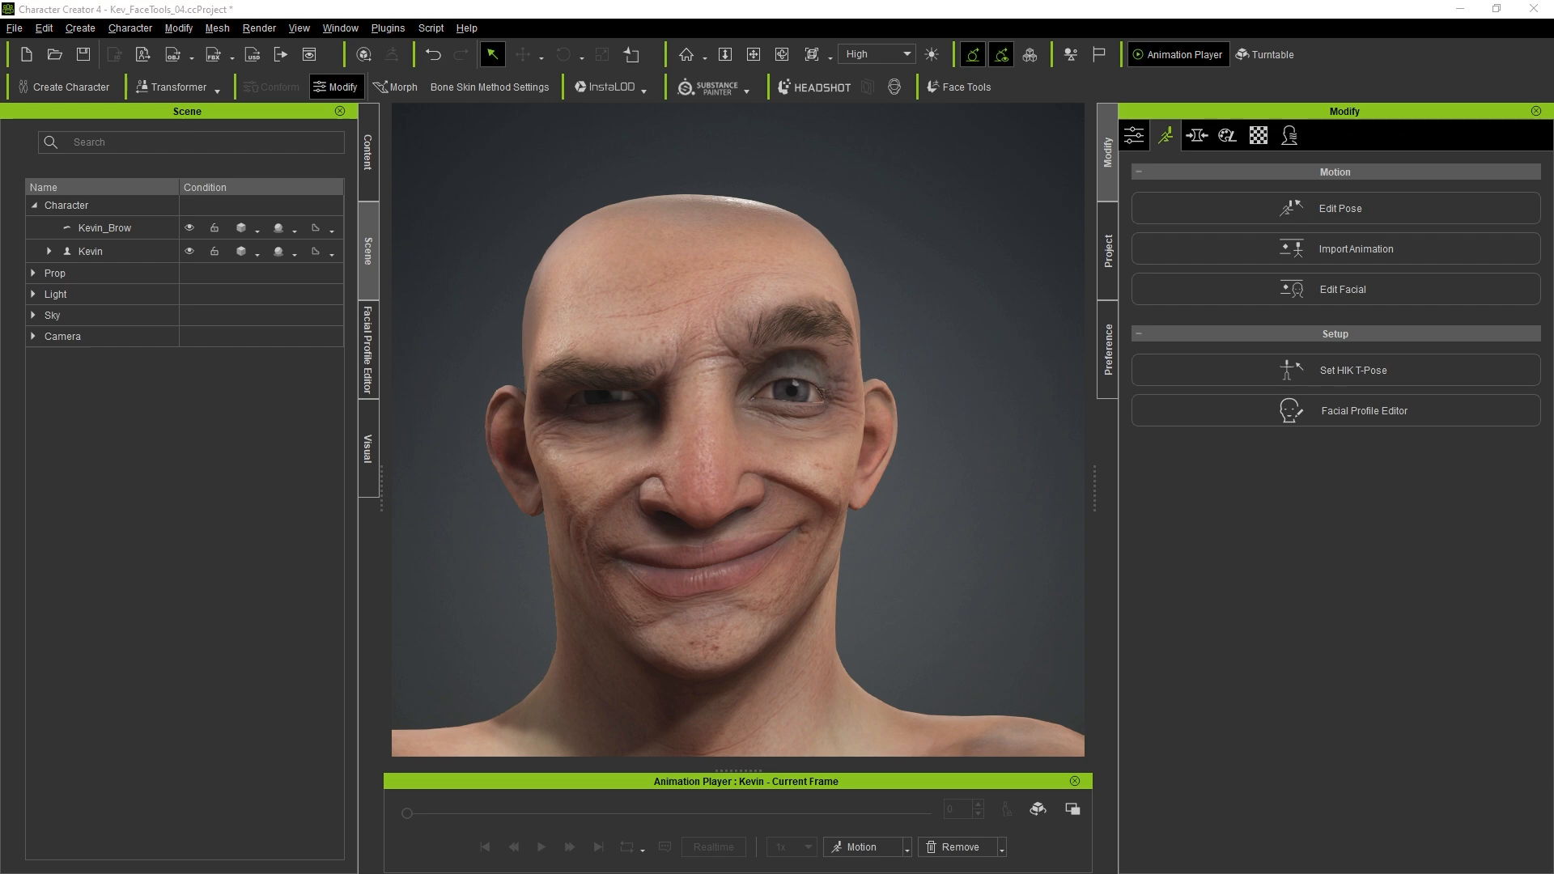
Load the Kev_FaceTools_05 project without saving the current one
{"action": "left_click_drag", "start_coordinate": [735, 484], "coordinate": [760, 387]}
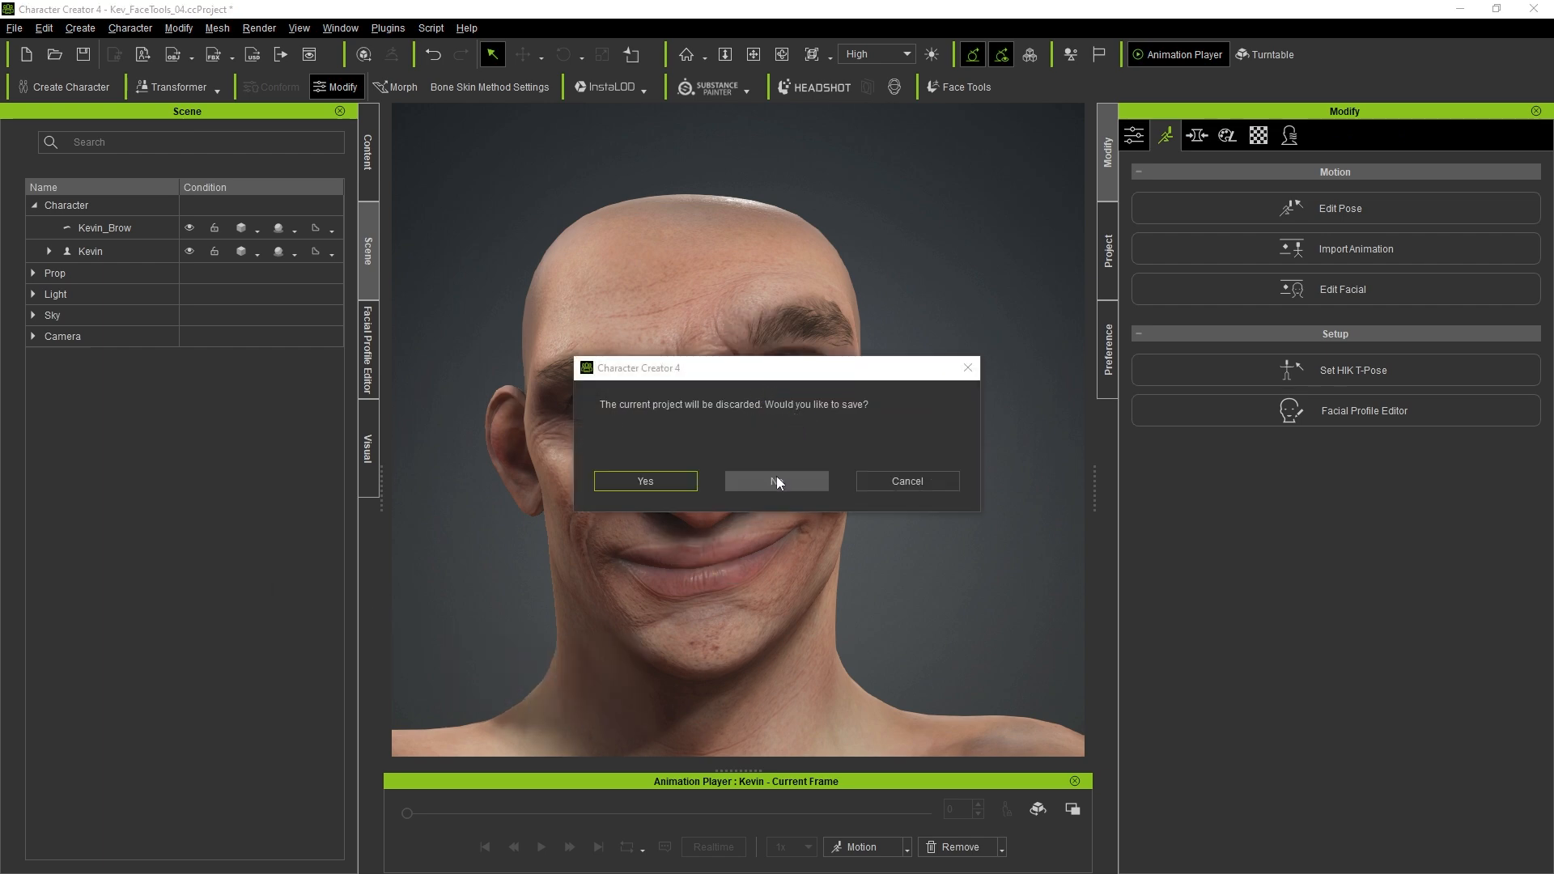
{"action": "left_click", "coordinate": [775, 480]}
{"action": "left_click", "coordinate": [691, 666]}
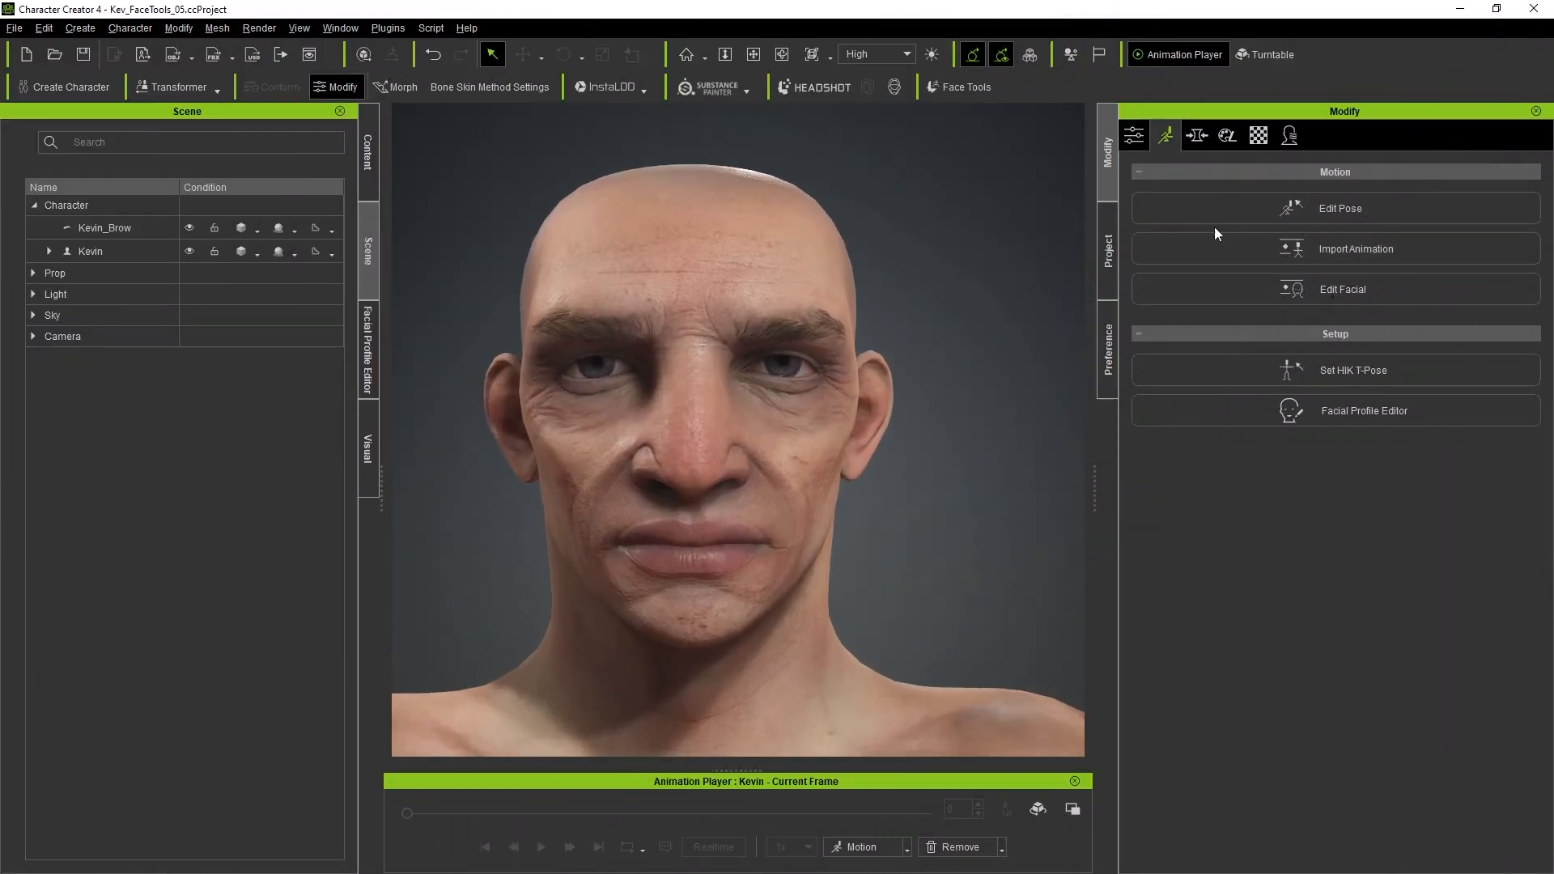
Open Edit Facial, reset the face to zero, test a slight smile with the mouth corner muscles and reset it again
{"action": "left_click", "coordinate": [1298, 290]}
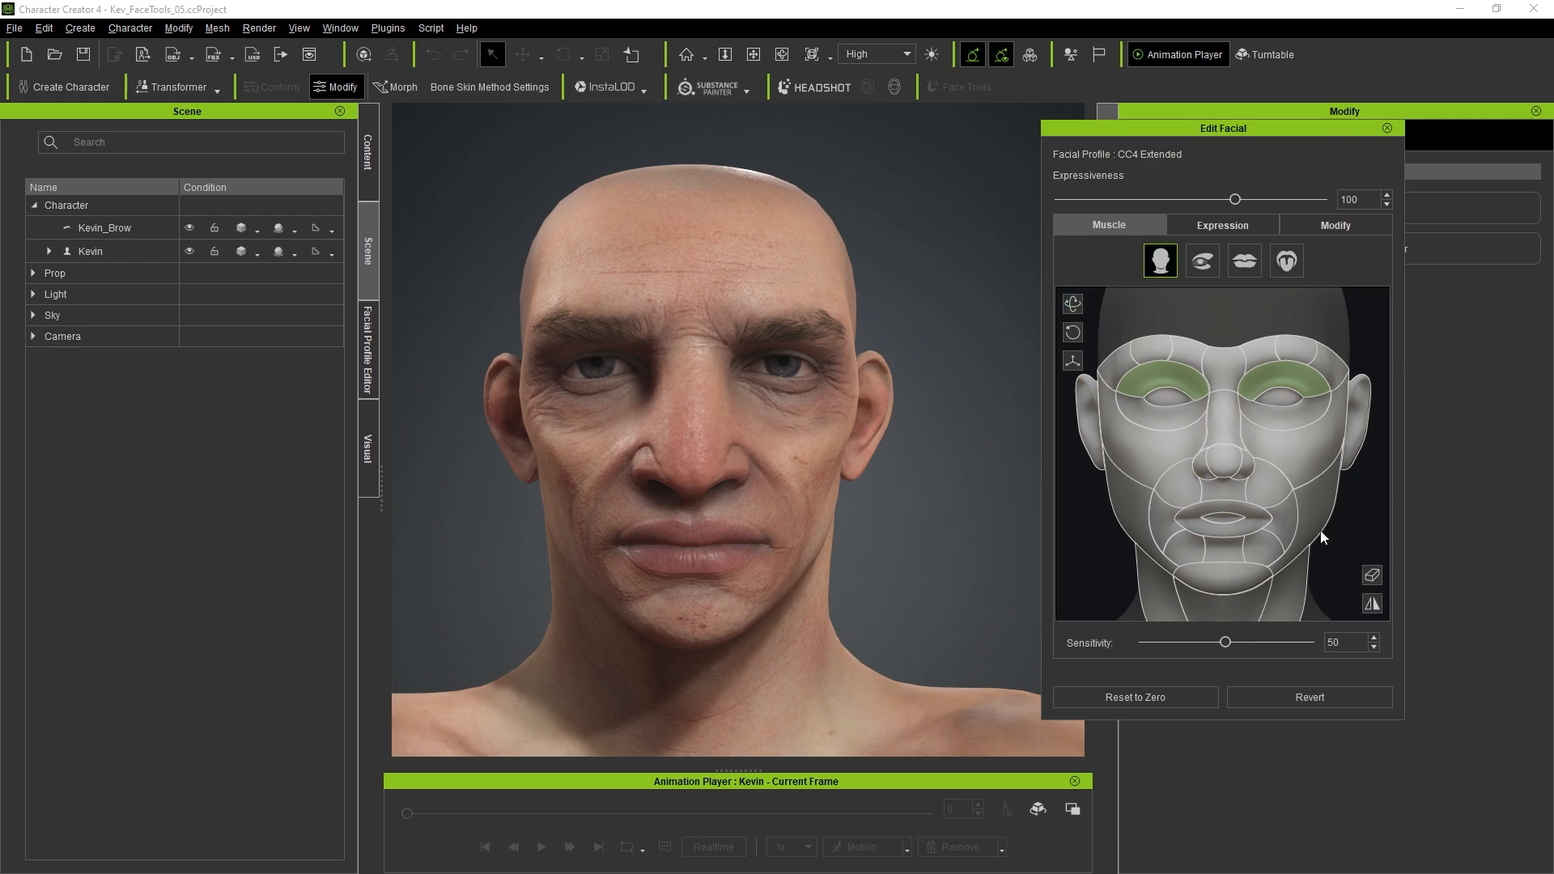
{"action": "left_click", "coordinate": [1137, 696]}
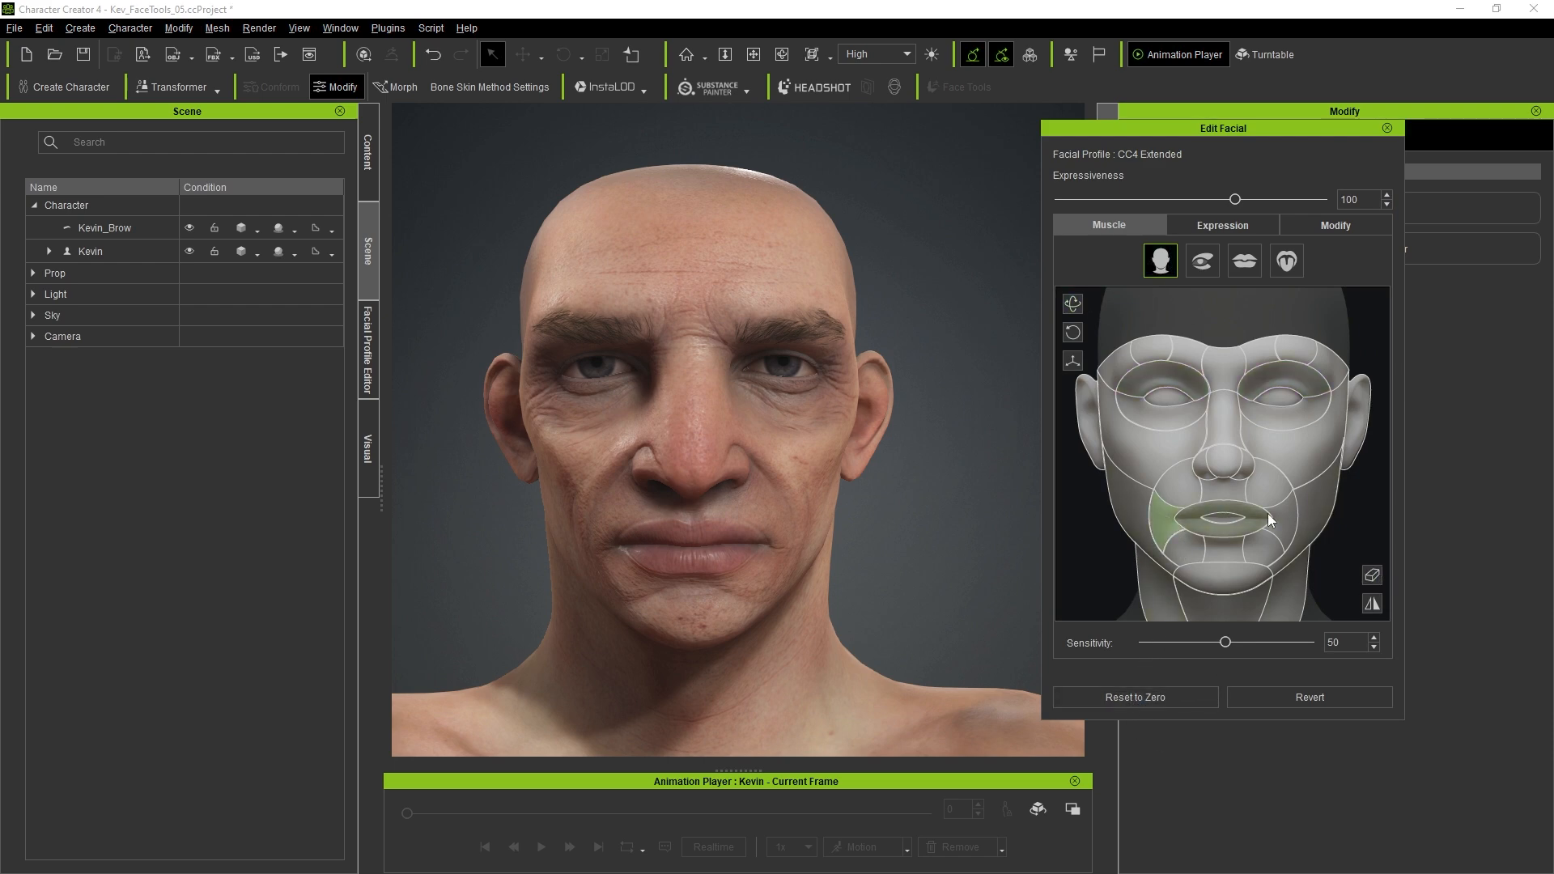
{"action": "mouse_move", "coordinate": [1280, 512]}
{"action": "left_mouse_down"}
{"action": "mouse_move", "coordinate": [1271, 415]}
{"action": "mouse_move", "coordinate": [1271, 590]}
{"action": "mouse_move", "coordinate": [1246, 416]}
{"action": "mouse_move", "coordinate": [1269, 565]}
{"action": "mouse_move", "coordinate": [1260, 415]}
{"action": "mouse_move", "coordinate": [1263, 551]}
{"action": "mouse_move", "coordinate": [1208, 356]}
{"action": "mouse_move", "coordinate": [1317, 452]}
{"action": "mouse_move", "coordinate": [1187, 488]}
{"action": "mouse_move", "coordinate": [1296, 499]}
{"action": "left_mouse_up"}
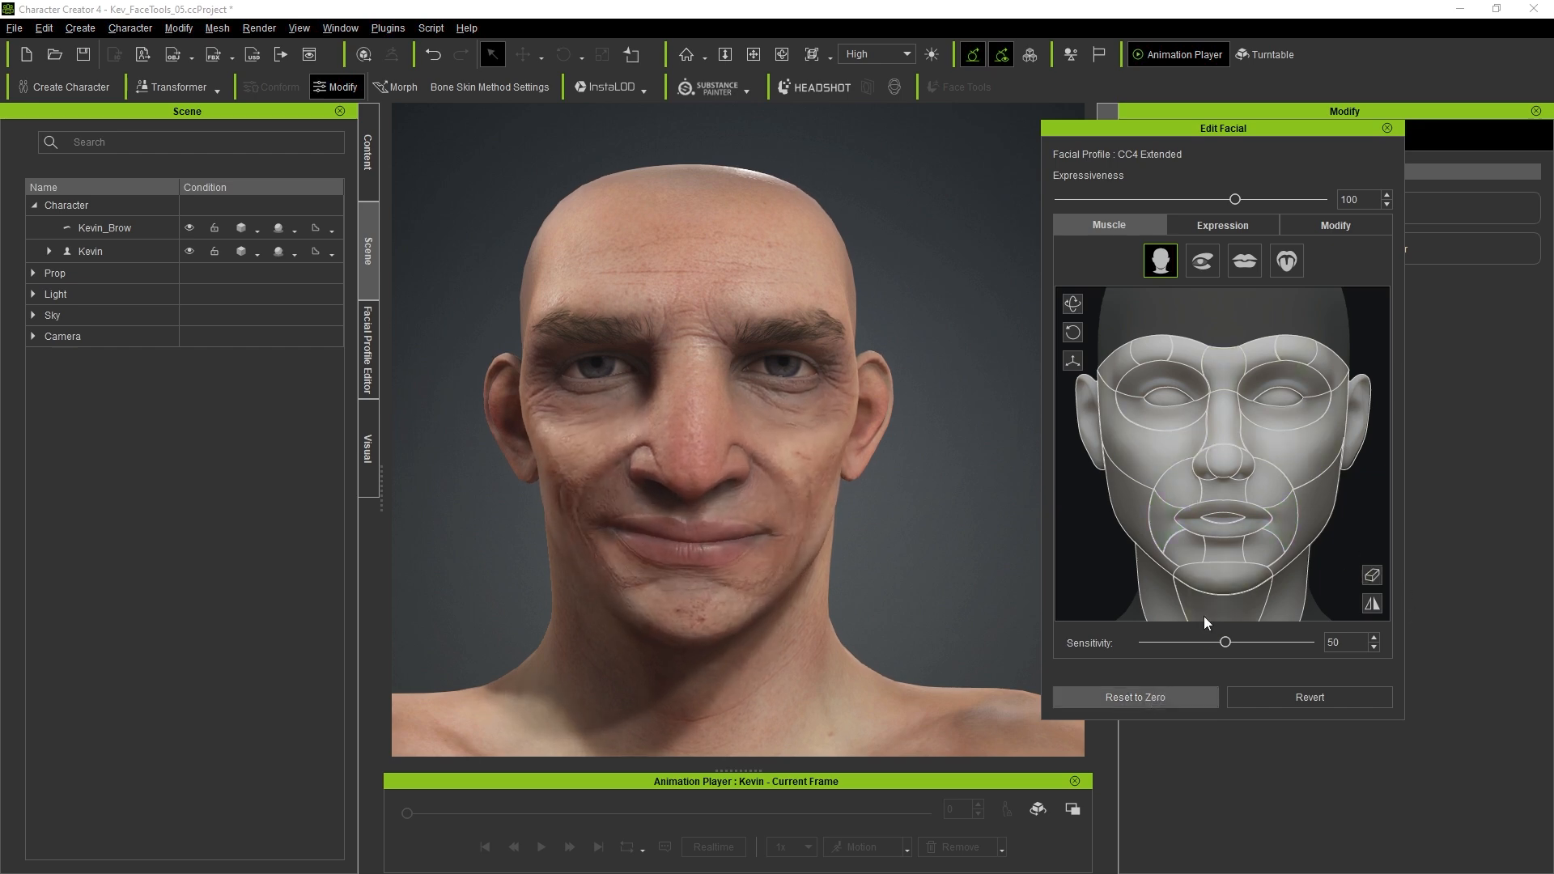
{"action": "left_click", "coordinate": [1172, 695]}
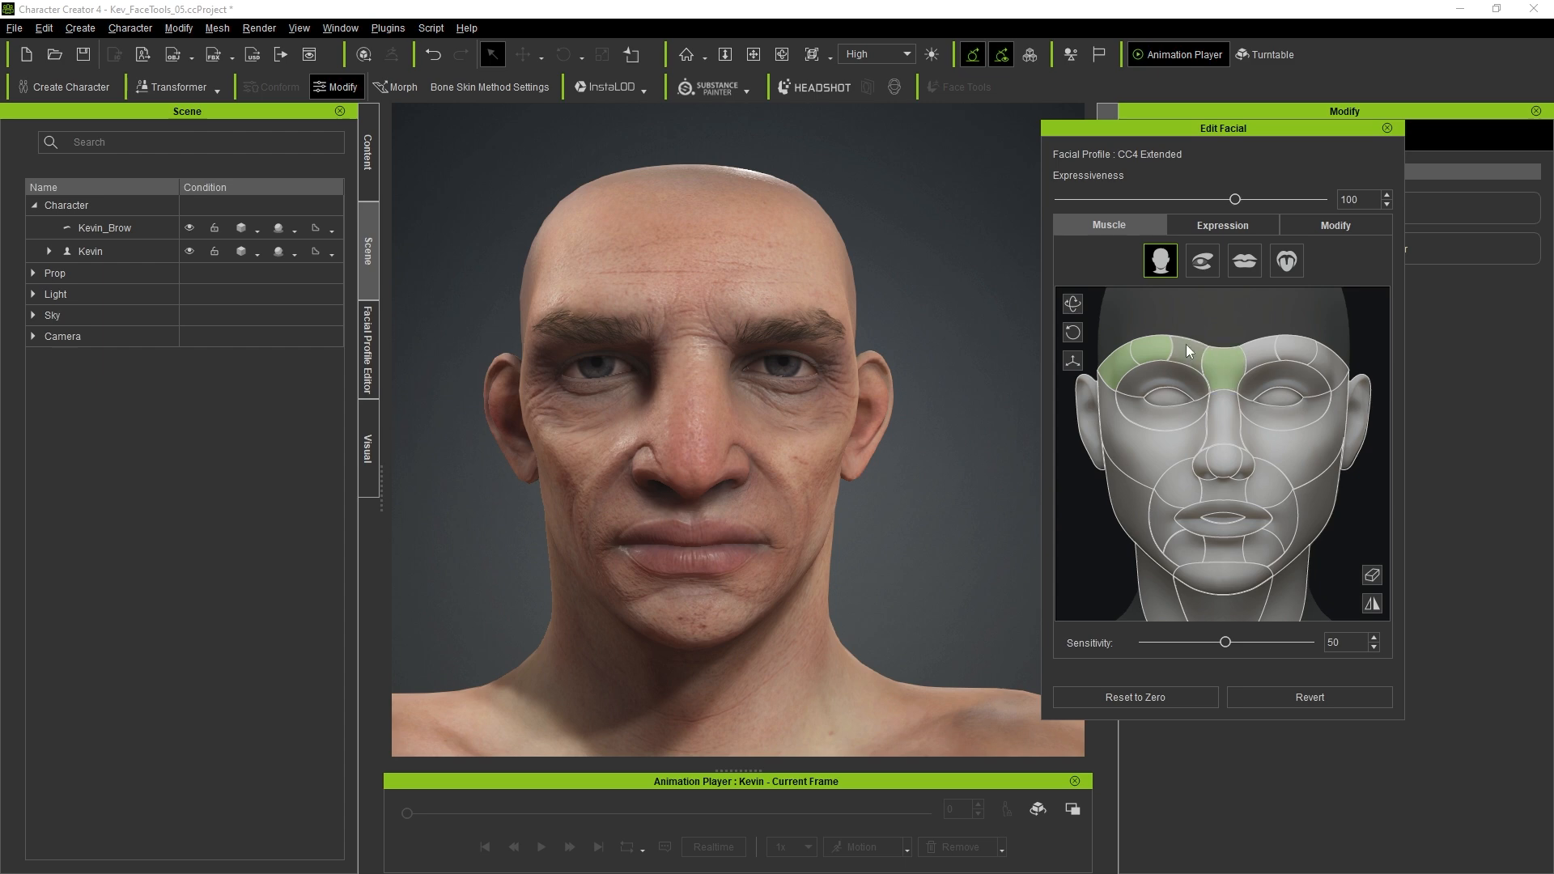
Test the brow muscles, clear the selection and pull up both cheeks and lower eyelids into a squint
{"action": "mouse_move", "coordinate": [1275, 402]}
{"action": "left_mouse_down"}
{"action": "mouse_move", "coordinate": [1203, 330]}
{"action": "mouse_move", "coordinate": [1296, 356]}
{"action": "mouse_move", "coordinate": [1186, 456]}
{"action": "mouse_move", "coordinate": [1126, 402]}
{"action": "mouse_move", "coordinate": [1265, 430]}
{"action": "mouse_move", "coordinate": [1182, 374]}
{"action": "mouse_move", "coordinate": [1223, 313]}
{"action": "mouse_move", "coordinate": [1213, 372]}
{"action": "mouse_move", "coordinate": [1147, 321]}
{"action": "mouse_move", "coordinate": [1236, 272]}
{"action": "mouse_move", "coordinate": [1368, 354]}
{"action": "mouse_move", "coordinate": [1247, 433]}
{"action": "mouse_move", "coordinate": [1205, 405]}
{"action": "left_mouse_up"}
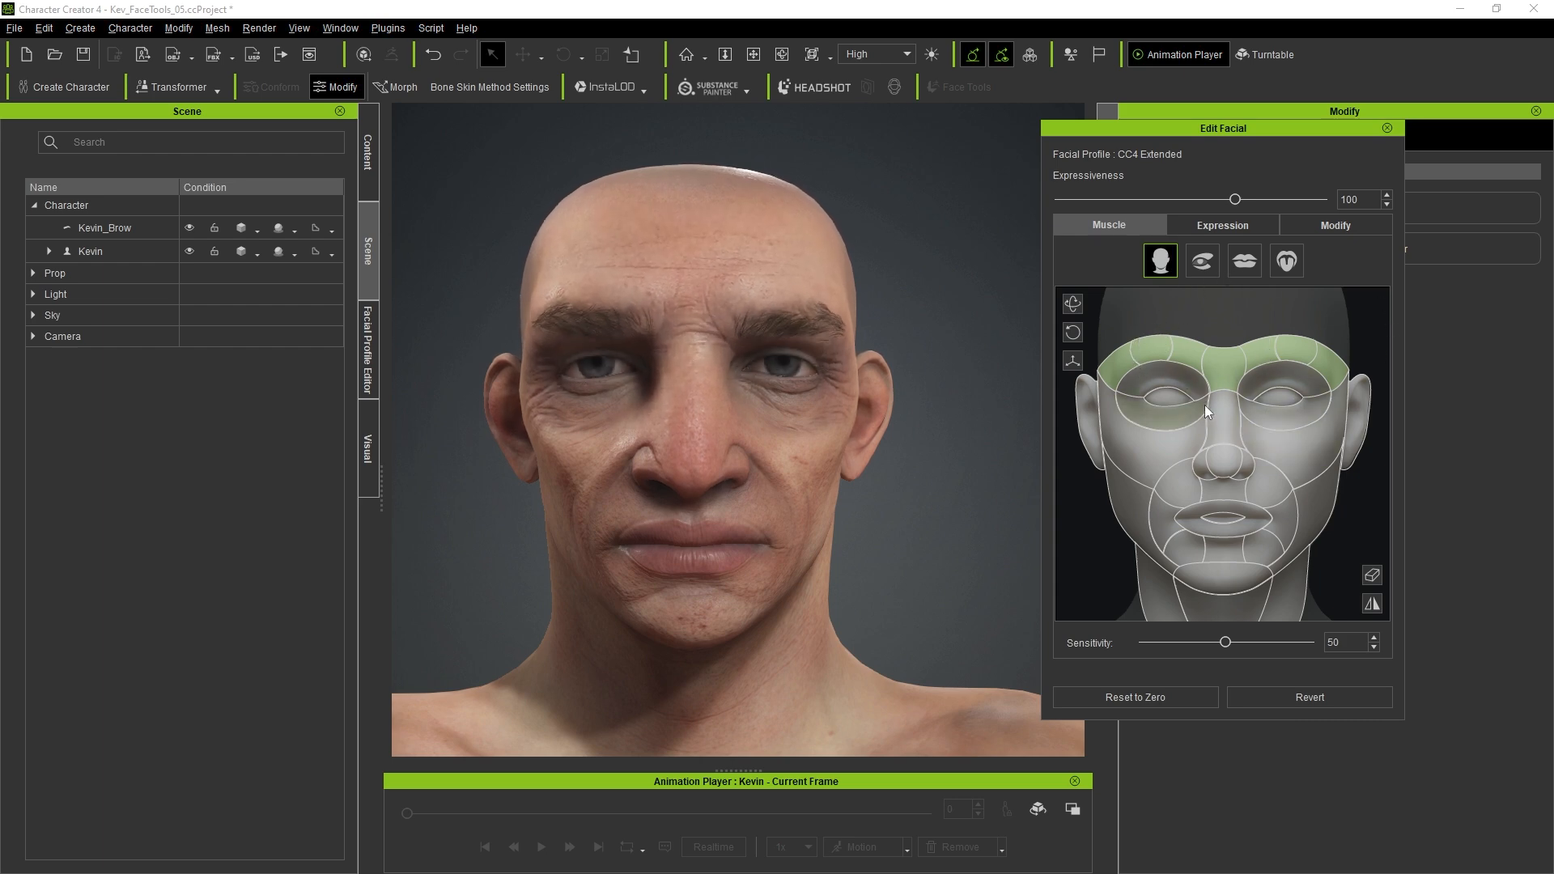
{"action": "left_click", "coordinate": [1374, 576]}
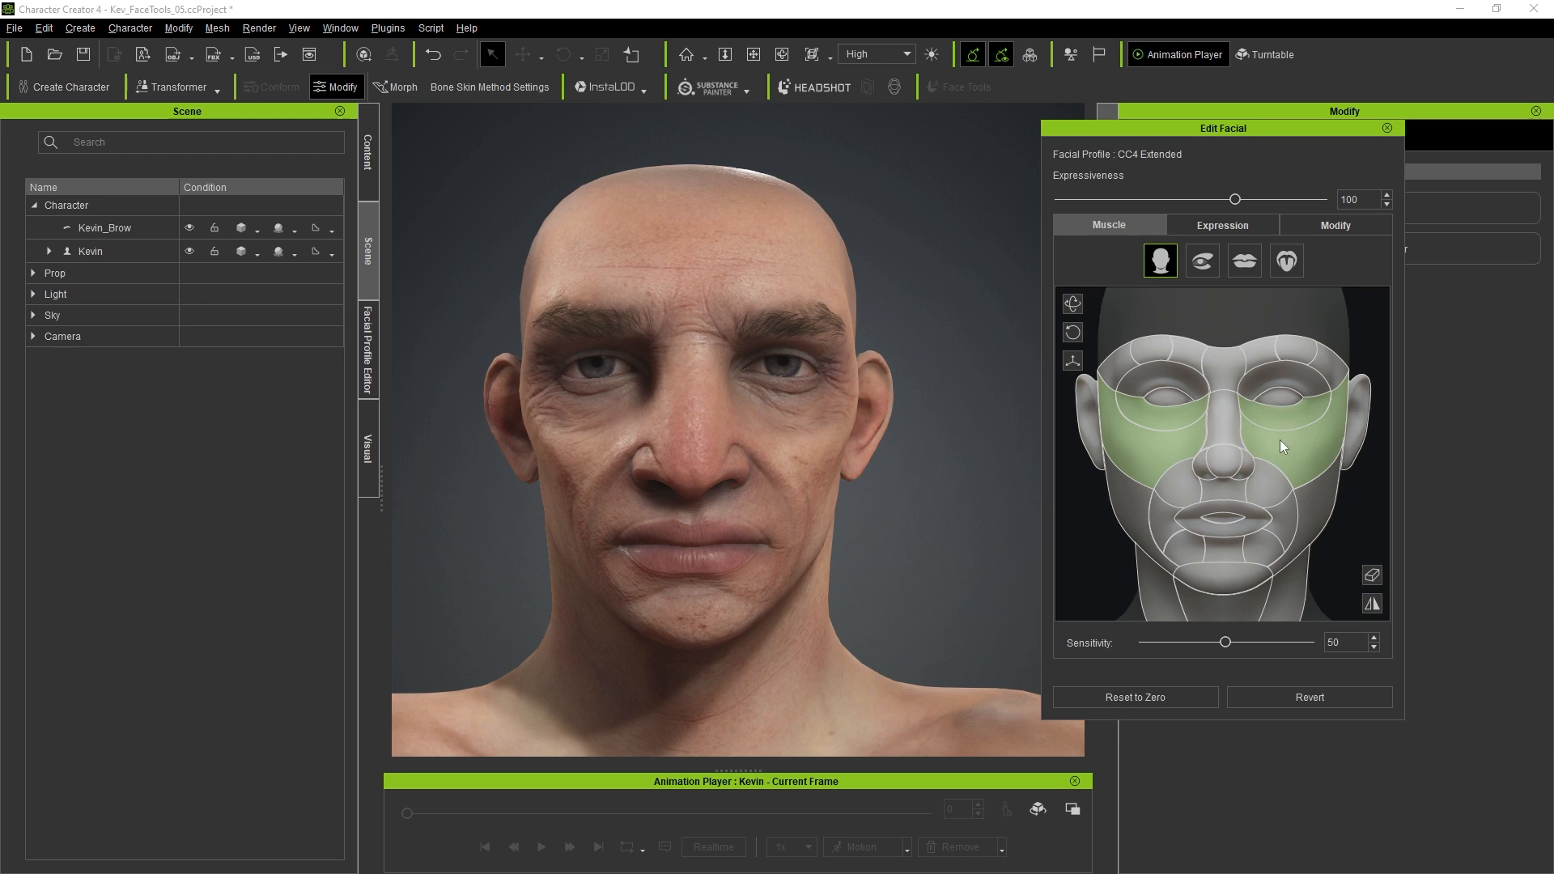
{"action": "left_click_drag", "start_coordinate": [1282, 421], "coordinate": [1251, 329]}
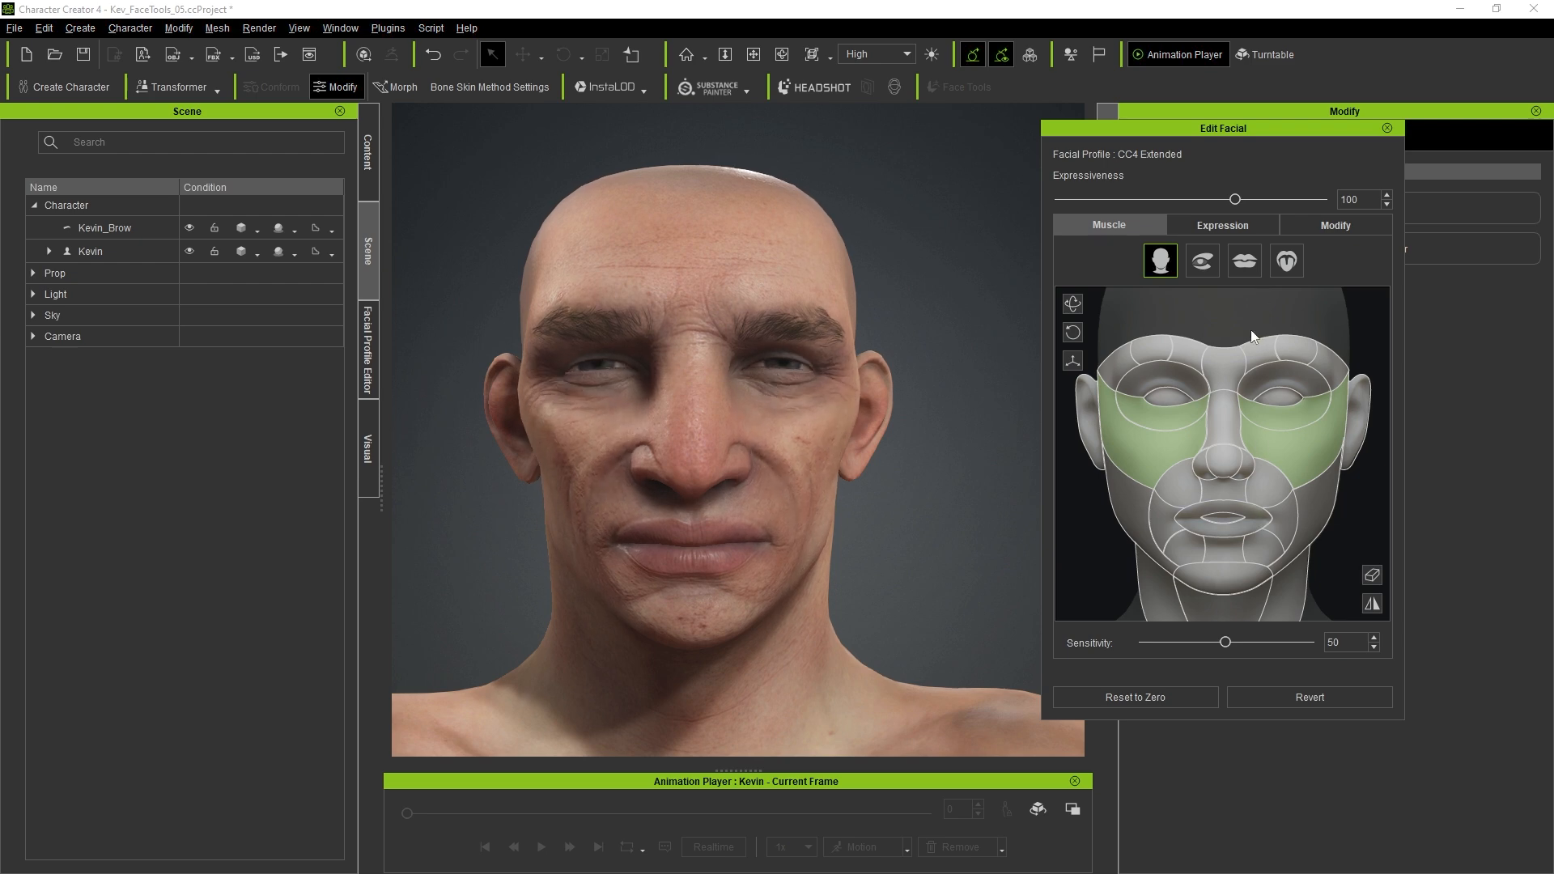
Reset the face to zero and raise the character's right brow together with the area between the brows
{"action": "left_click", "coordinate": [1131, 695]}
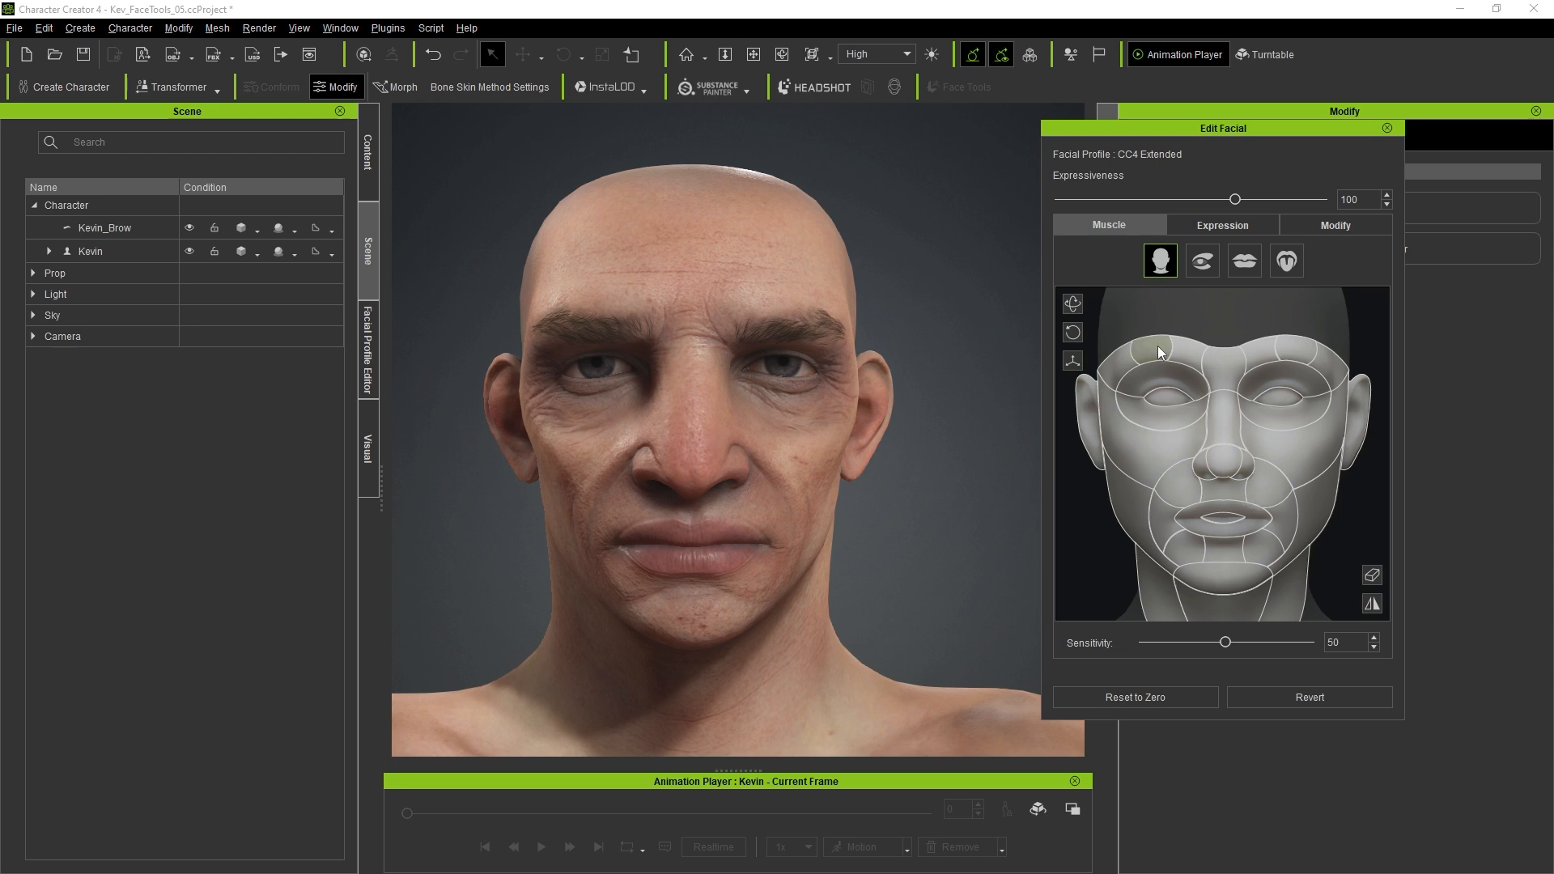
{"action": "left_click_drag", "start_coordinate": [1211, 357], "coordinate": [779, 279]}
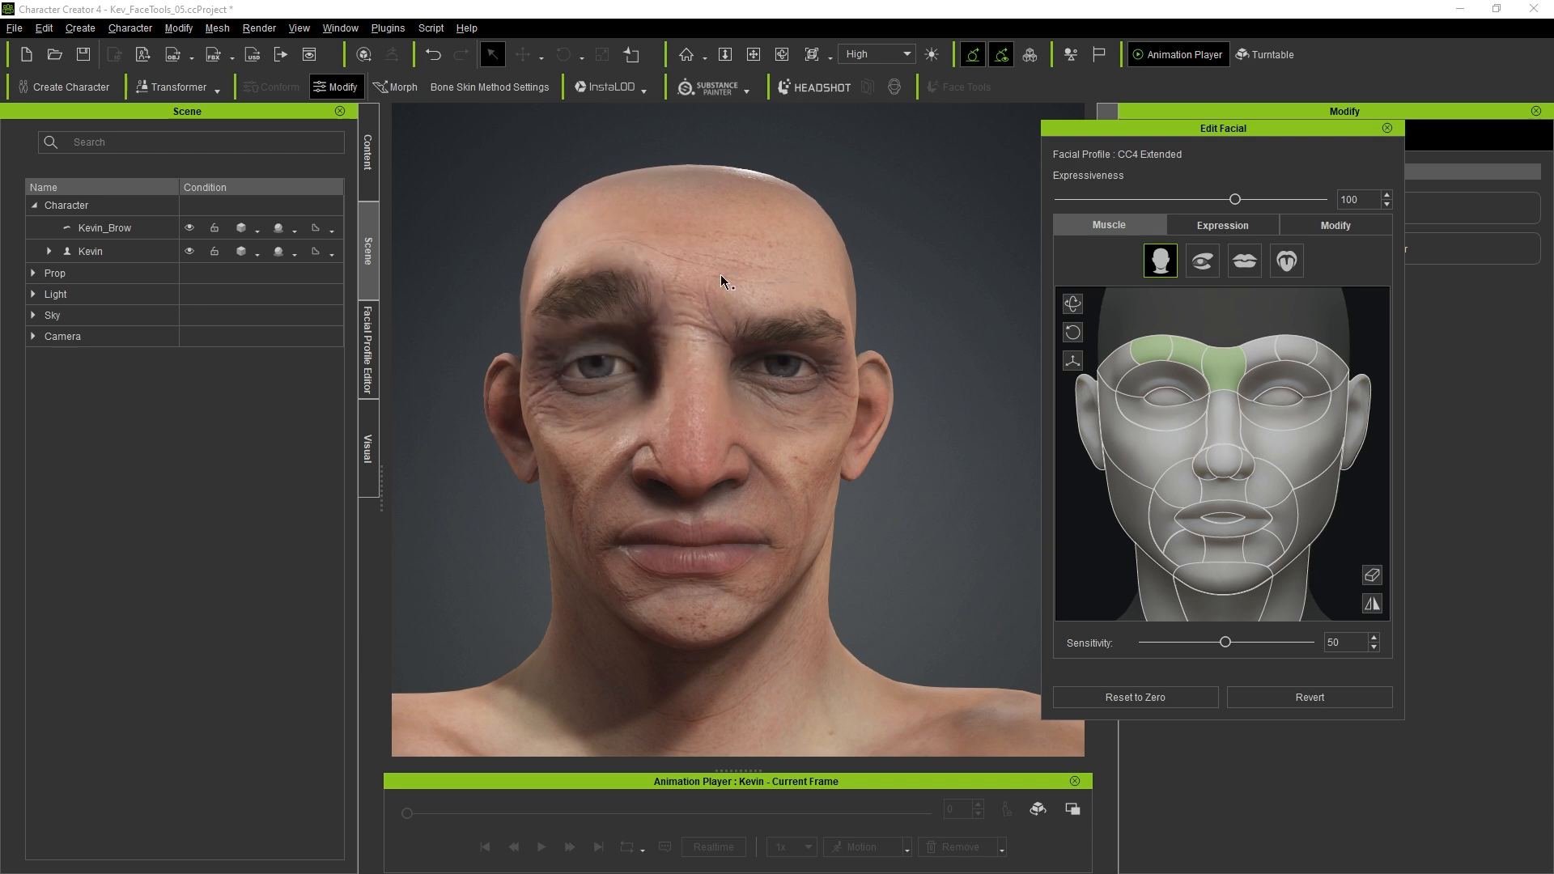